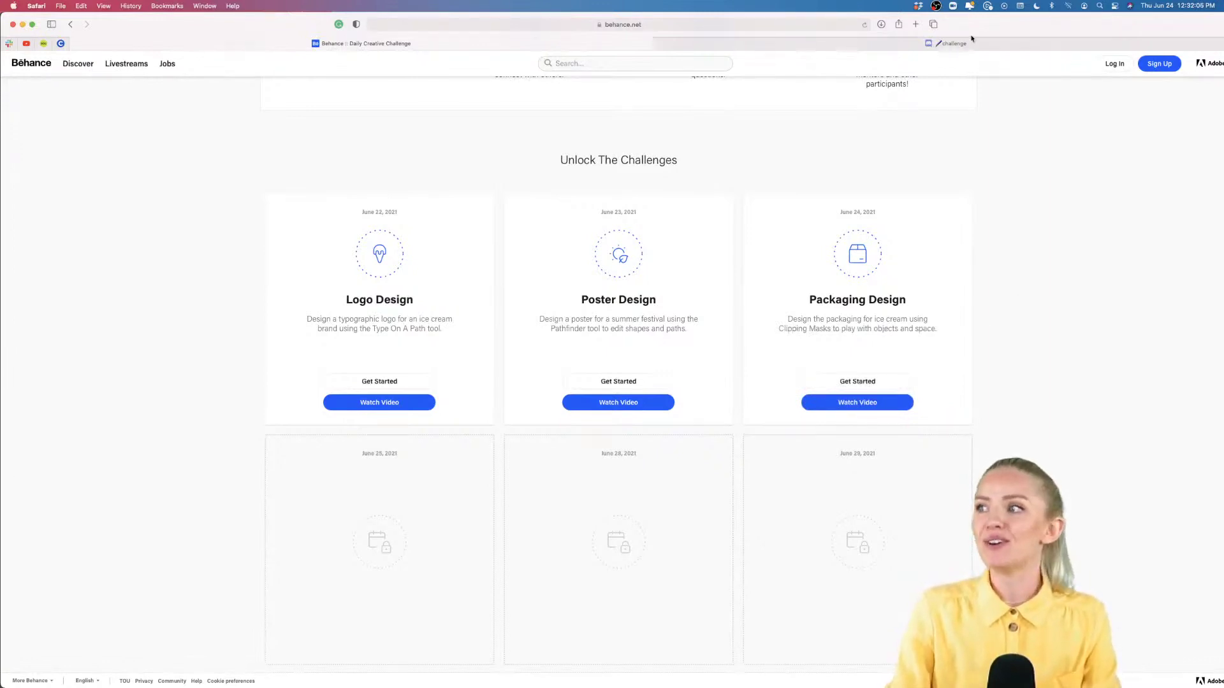
Step: Switch from the Creative Challenge page to the Discord challenge channel and look through the submitted poster designs
{"action": "scroll", "coordinate": [980, 283], "scroll_direction": "up", "scroll_amount": 5}
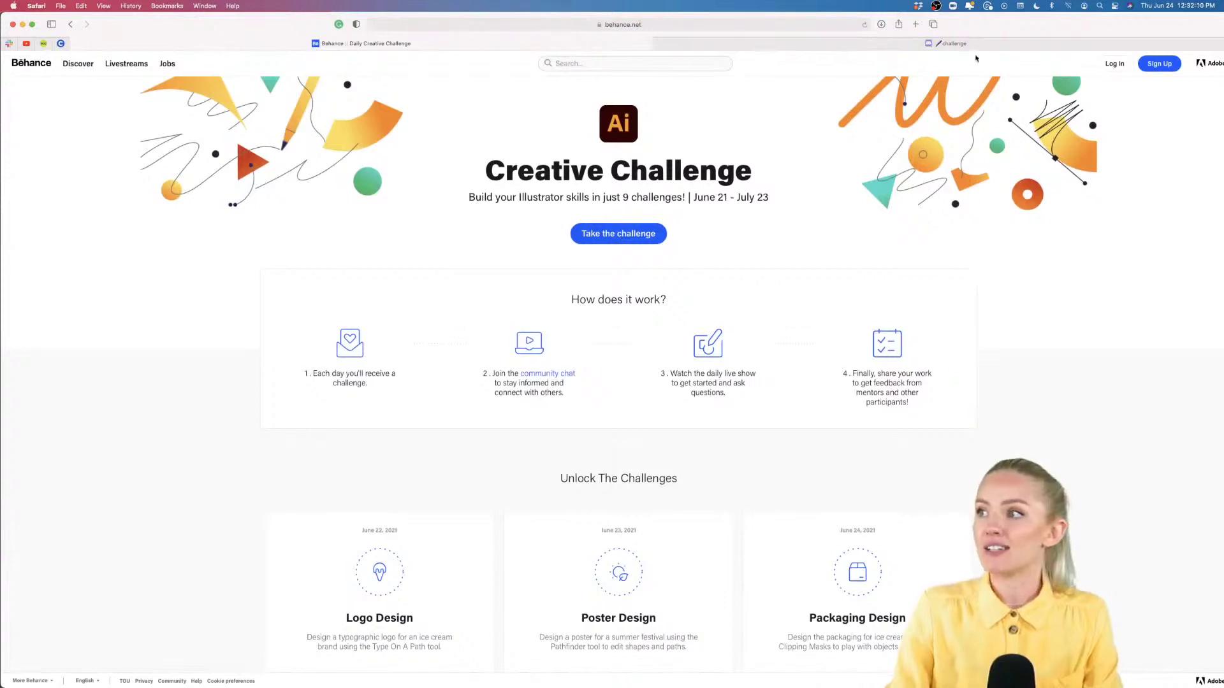
{"action": "key", "text": "ctrl+Tab"}
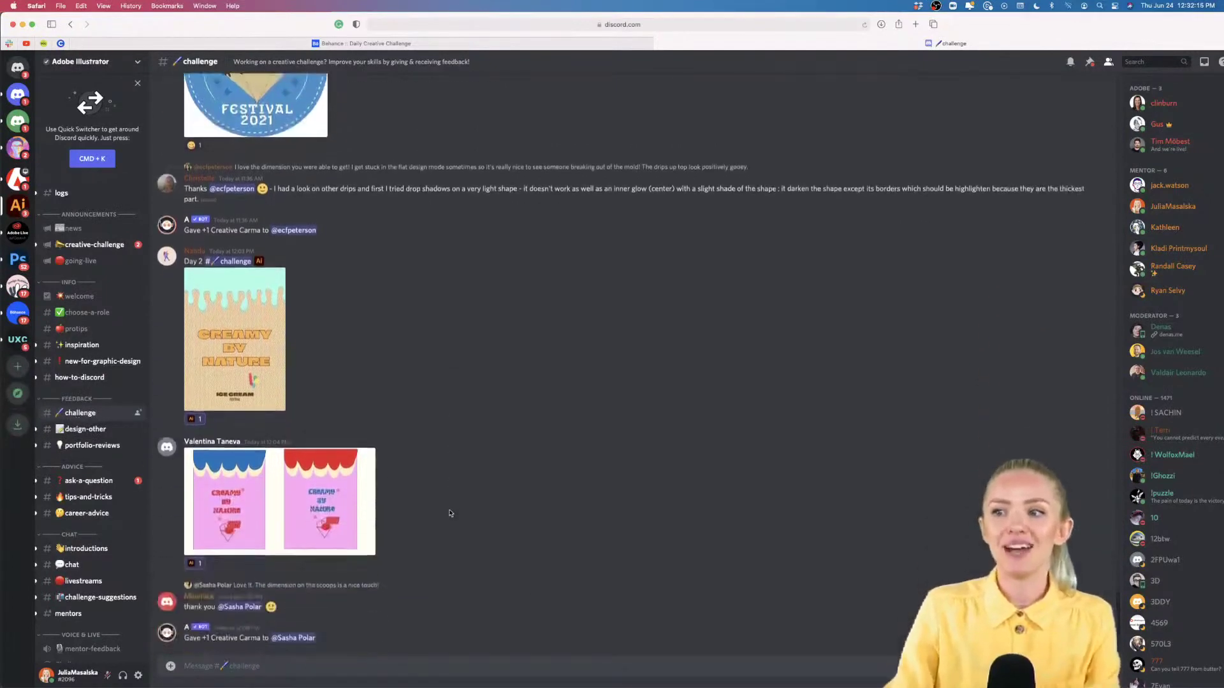
{"action": "scroll", "coordinate": [449, 514], "scroll_direction": "up", "scroll_amount": 10}
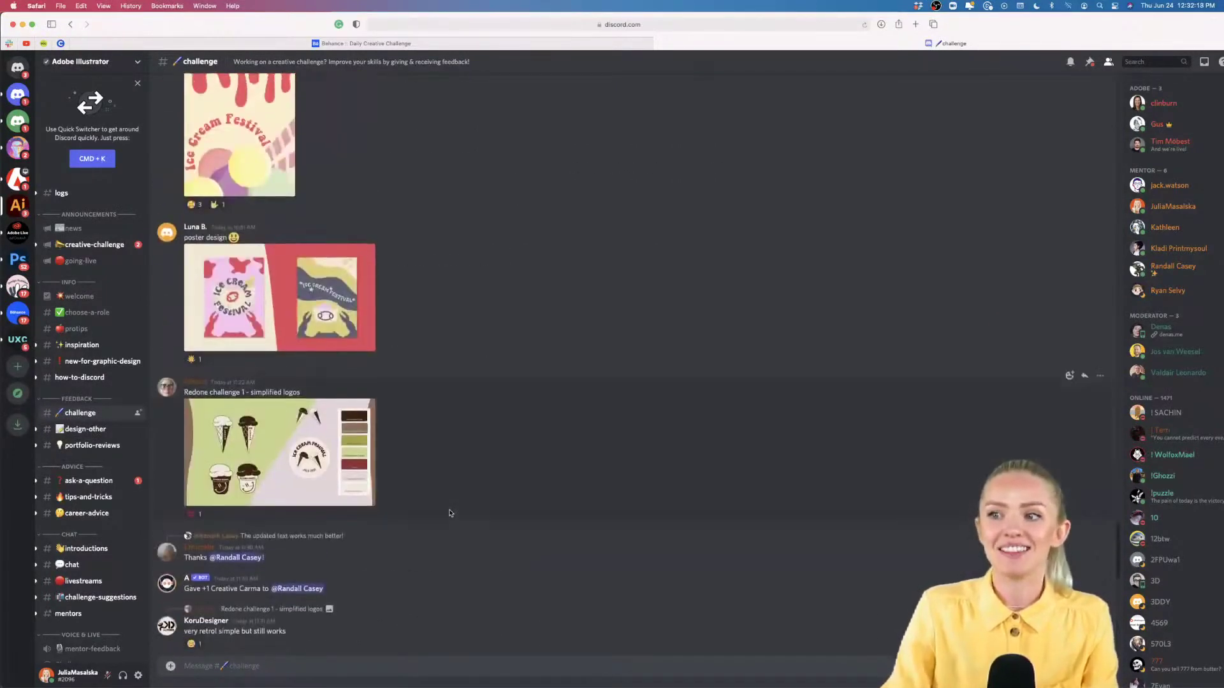
{"action": "scroll", "coordinate": [450, 513], "scroll_direction": "up", "scroll_amount": 5}
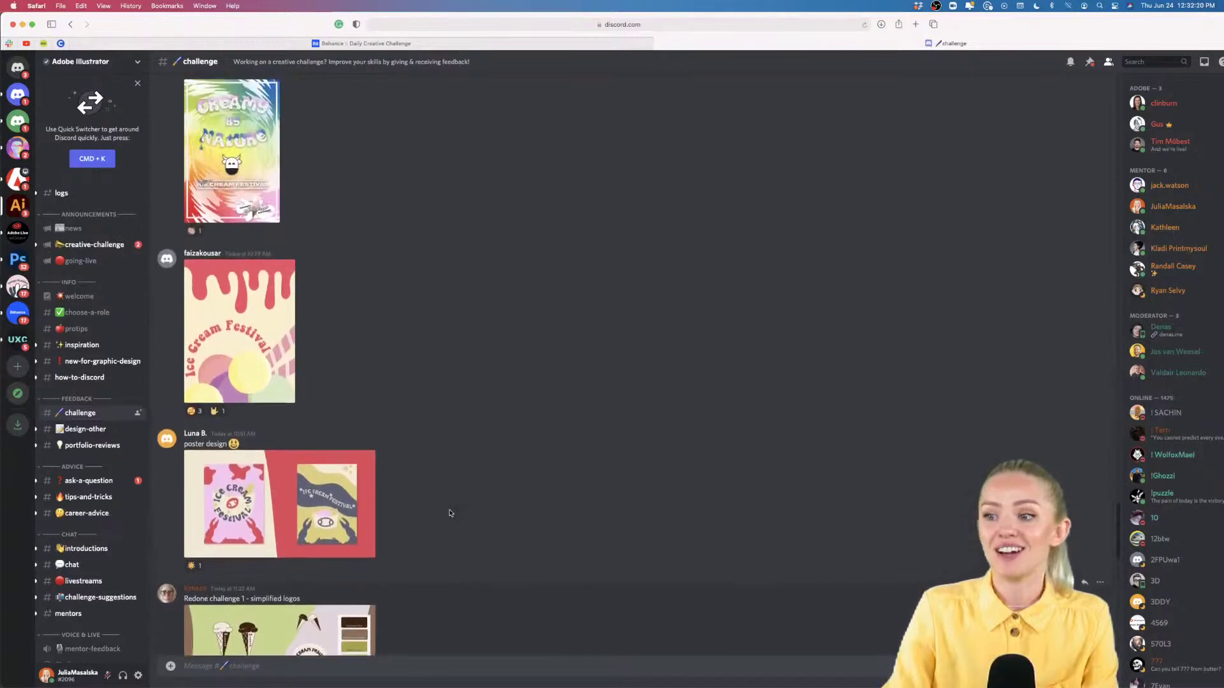
{"action": "scroll", "coordinate": [449, 513], "scroll_direction": "up", "scroll_amount": 8}
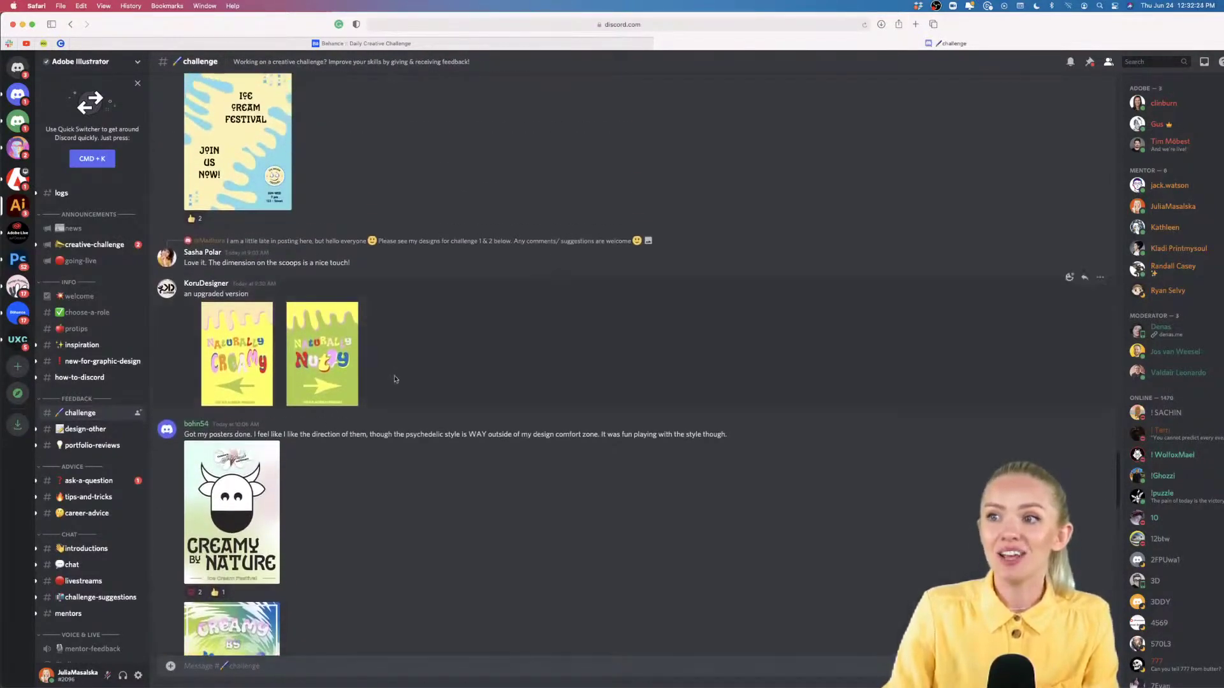
{"action": "scroll", "coordinate": [395, 379], "scroll_direction": "up", "scroll_amount": 5}
Step: Enlarge the blue and yellow "Ice Cream Festival – Join Us Now!" poster for viewing, closing it when done
{"action": "left_click", "coordinate": [191, 337]}
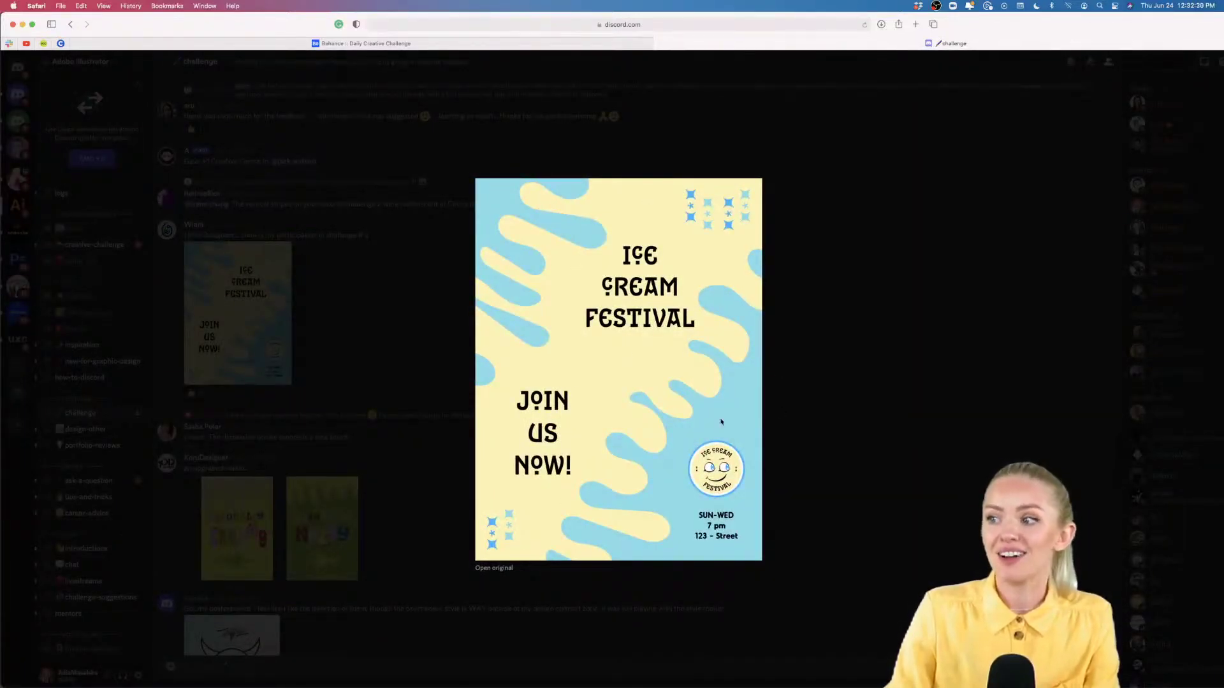
{"action": "left_click", "coordinate": [772, 391]}
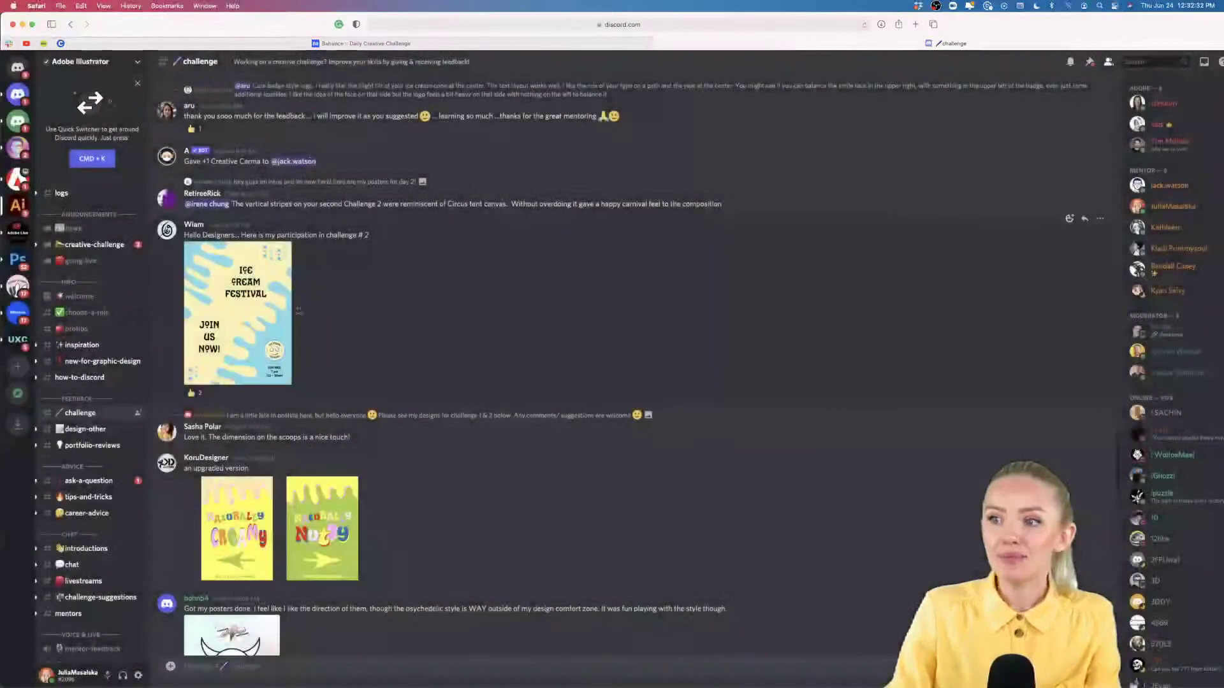
{"action": "left_click", "coordinate": [217, 315]}
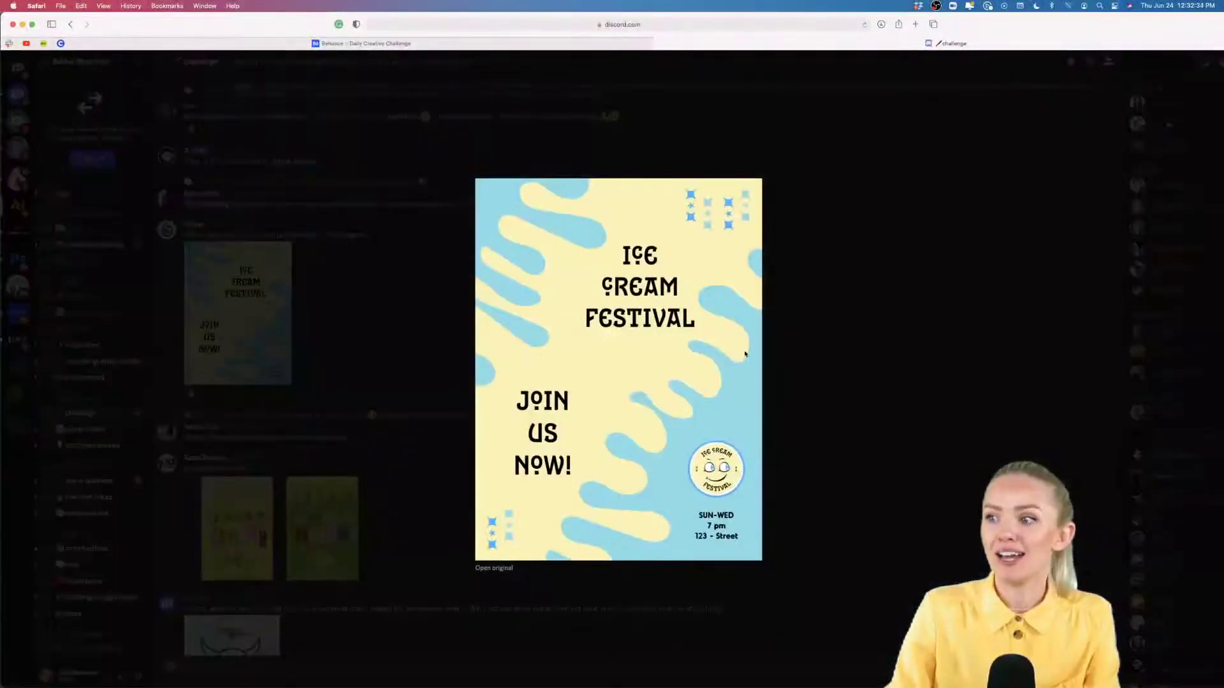
{"action": "left_click", "coordinate": [772, 369]}
Step: View the two "Creamy by Nature" posters enlarged one after the other, the cow design first, and close them
{"action": "scroll", "coordinate": [772, 373], "scroll_direction": "down", "scroll_amount": 5}
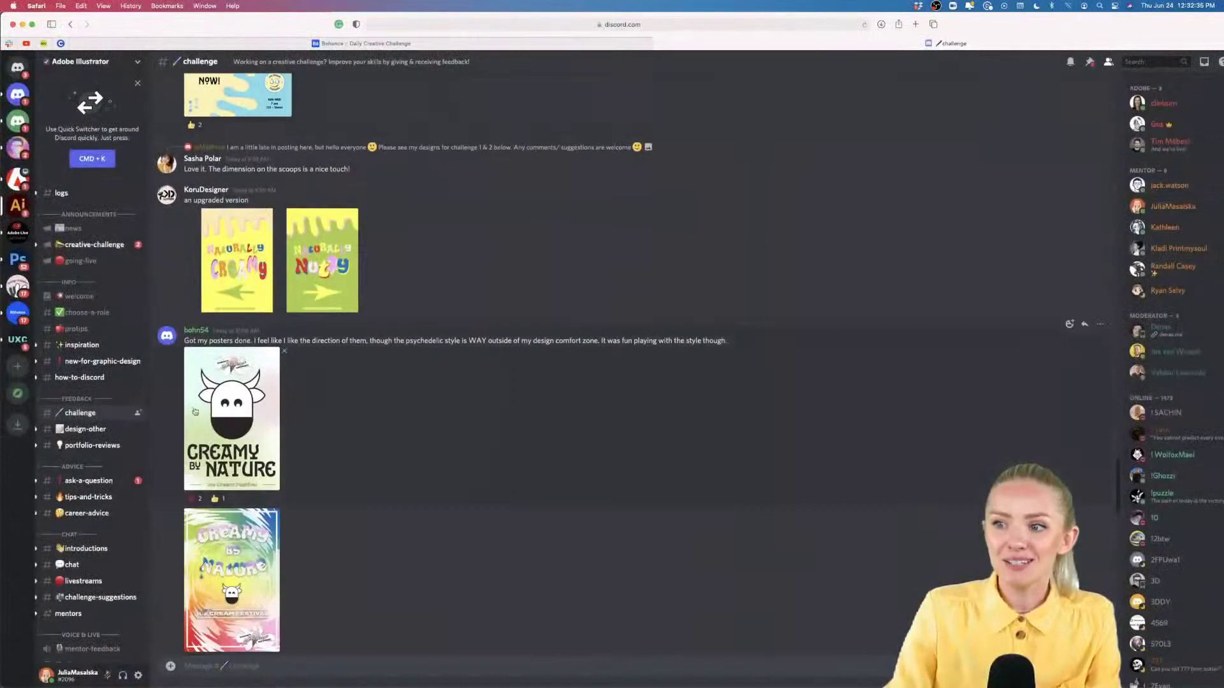
{"action": "left_click", "coordinate": [220, 412]}
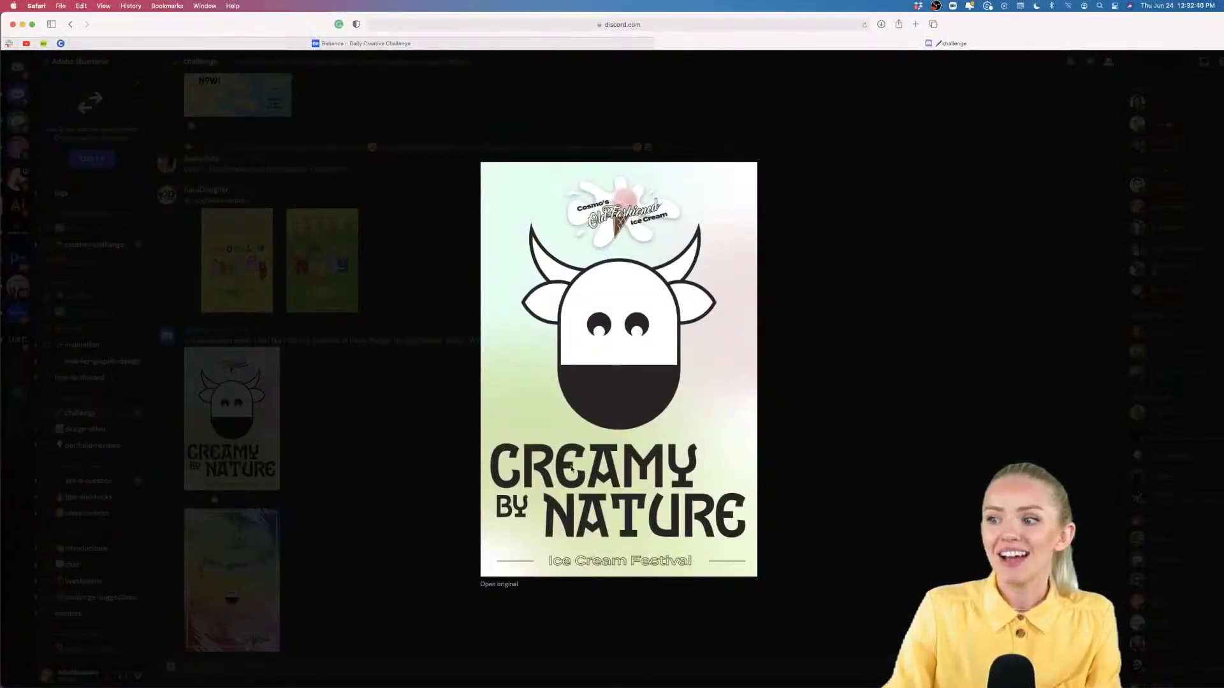
{"action": "left_click", "coordinate": [789, 424]}
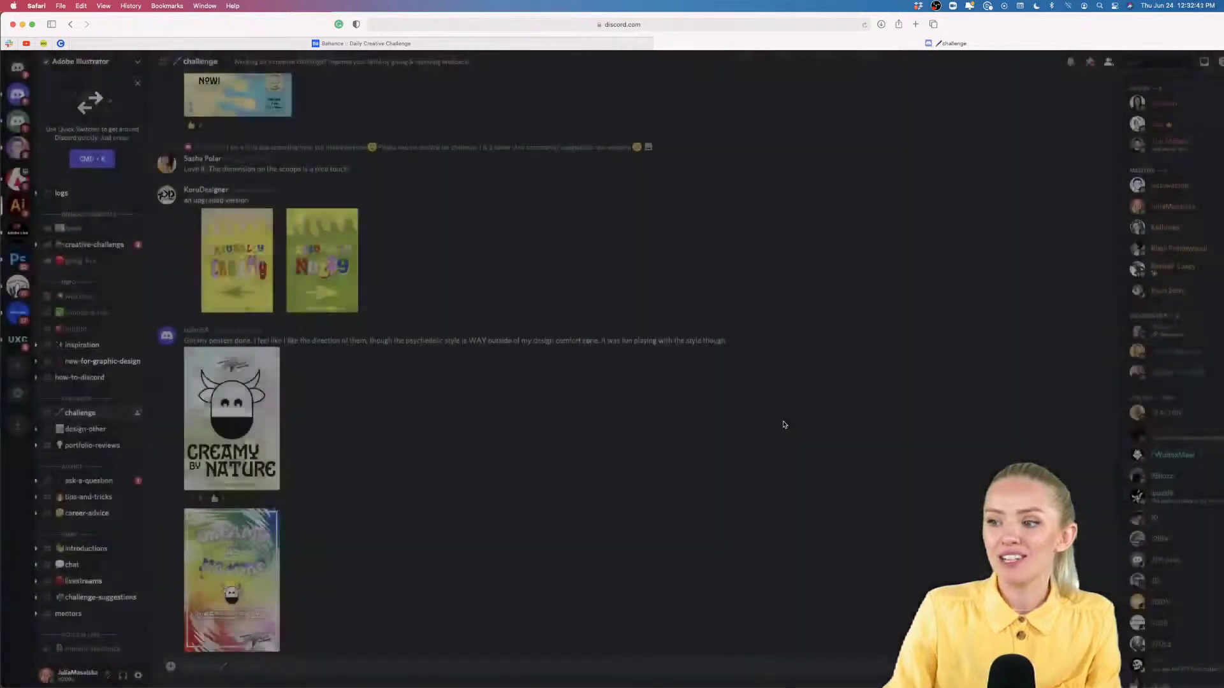
{"action": "scroll", "coordinate": [444, 430], "scroll_direction": "down", "scroll_amount": 3}
{"action": "left_click", "coordinate": [241, 450]}
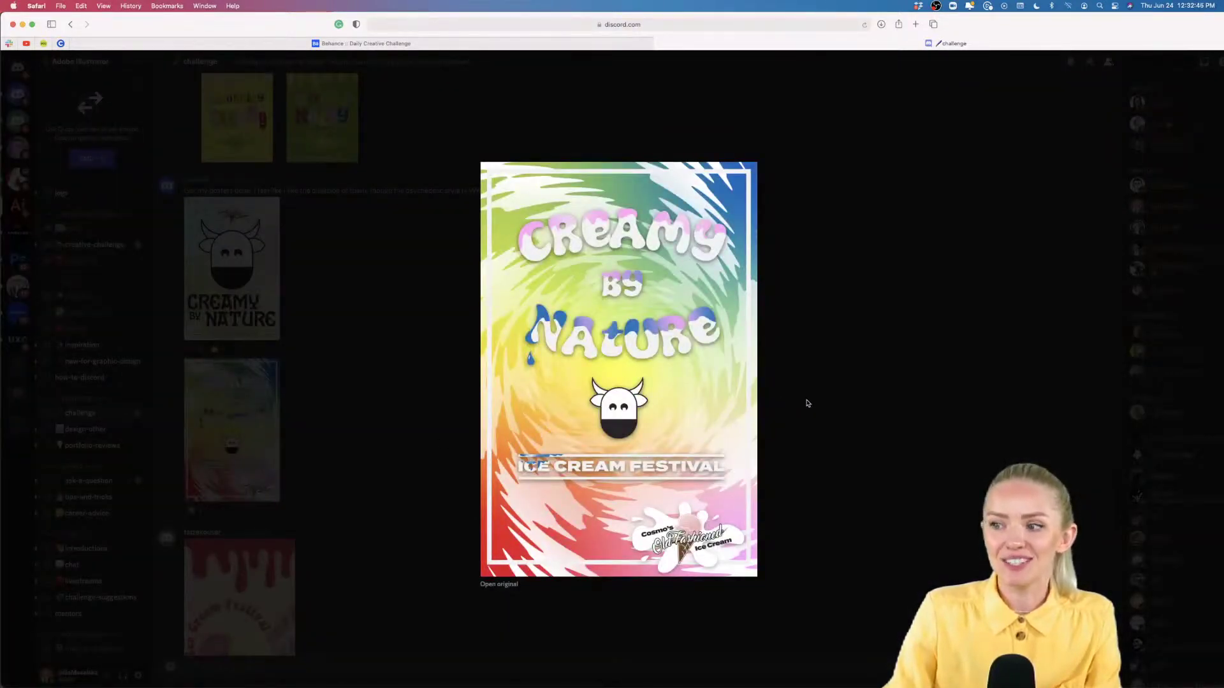
{"action": "left_click", "coordinate": [806, 402]}
Step: View the pair of crab-themed Ice Cream Festival posters enlarged and close the preview
{"action": "scroll", "coordinate": [628, 457], "scroll_direction": "down", "scroll_amount": 5}
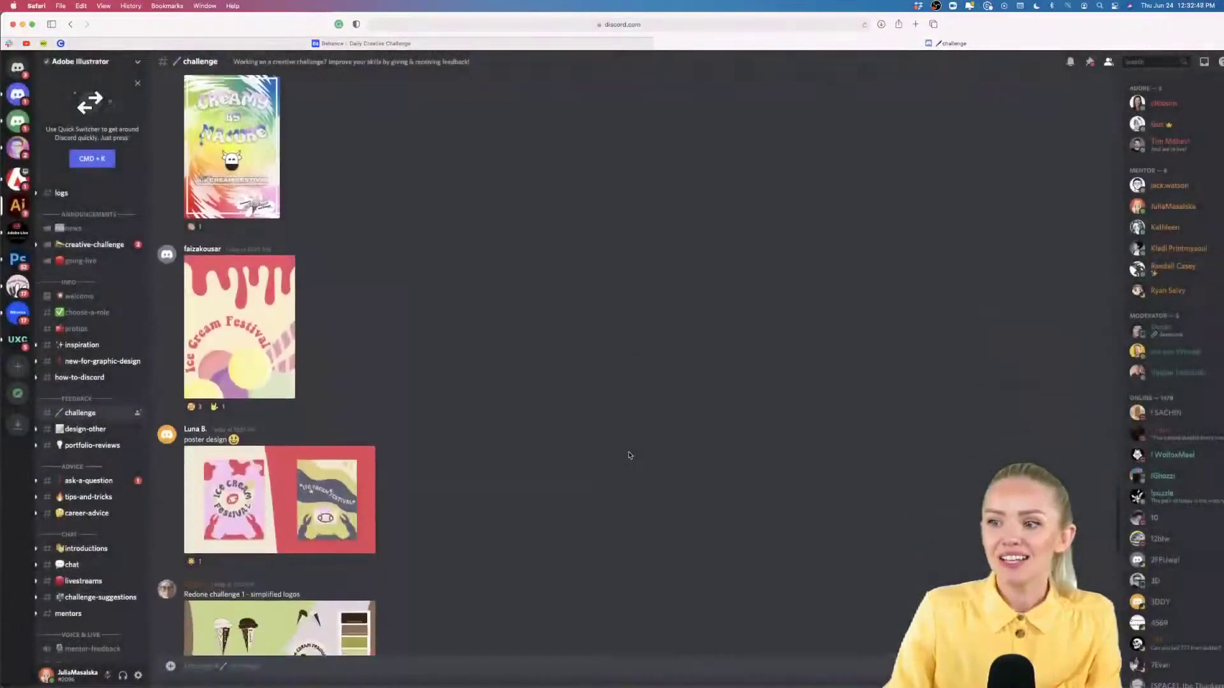
{"action": "scroll", "coordinate": [629, 456], "scroll_direction": "down", "scroll_amount": 4}
{"action": "scroll", "coordinate": [629, 457], "scroll_direction": "up", "scroll_amount": 1}
{"action": "left_click", "coordinate": [263, 314]}
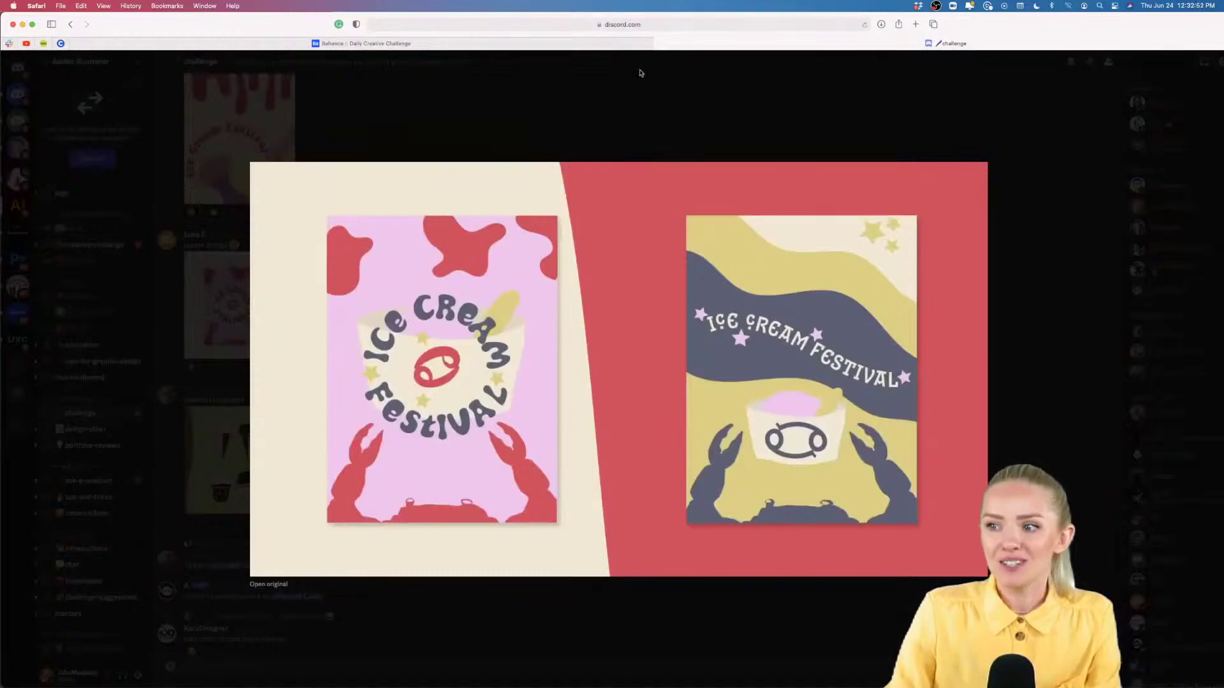
{"action": "left_click", "coordinate": [640, 72]}
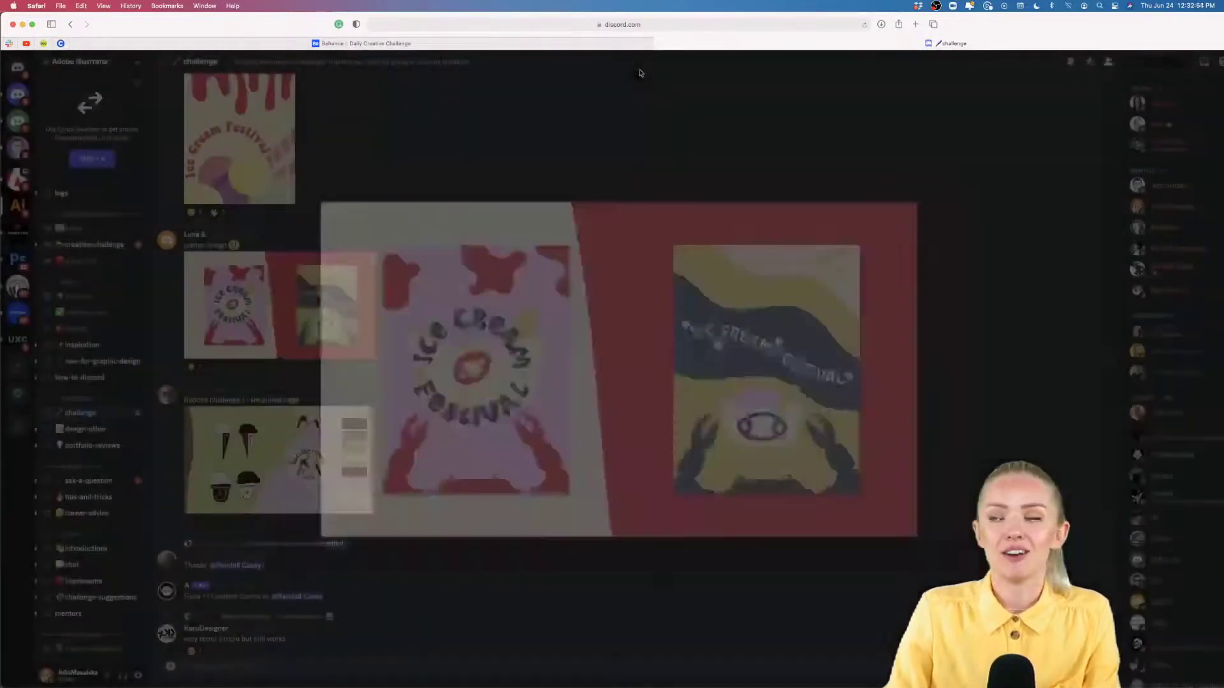
Step: View the "Redone challenge 1 - simplified logos" image enlarged, close it, and return to the newest posts in the channel
{"action": "scroll", "coordinate": [560, 374], "scroll_direction": "down", "scroll_amount": 2}
{"action": "left_click", "coordinate": [375, 352]}
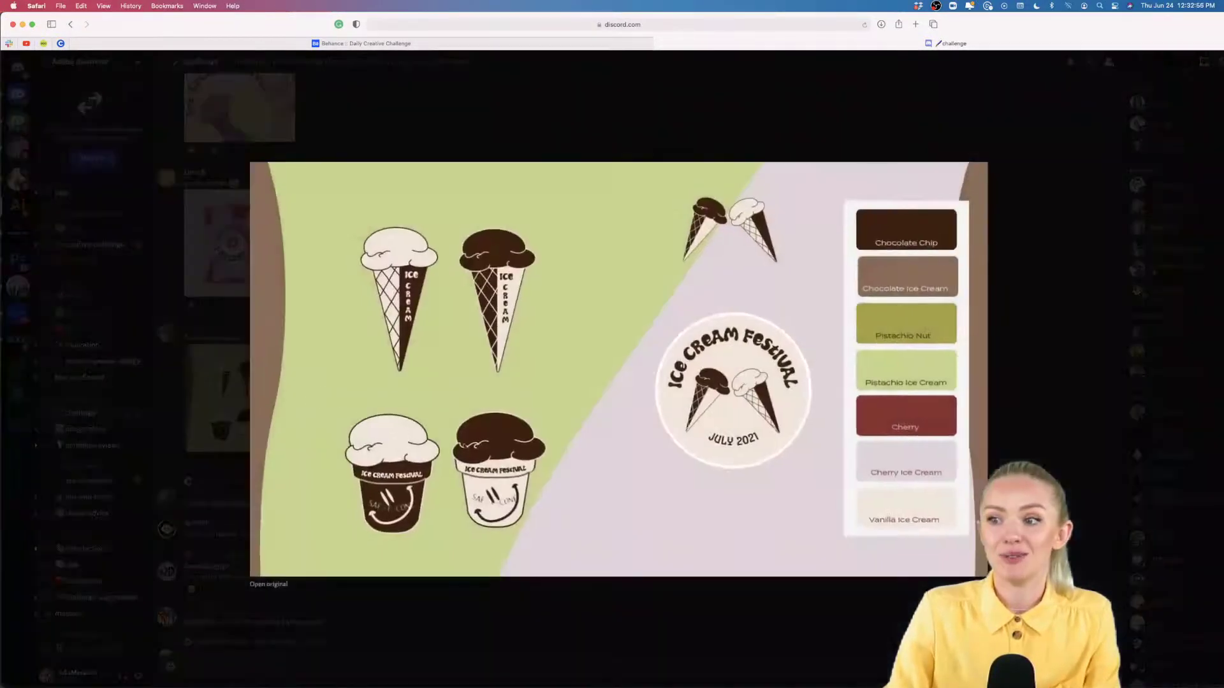
{"action": "left_click", "coordinate": [564, 610]}
{"action": "scroll", "coordinate": [574, 554], "scroll_direction": "down", "scroll_amount": 8}
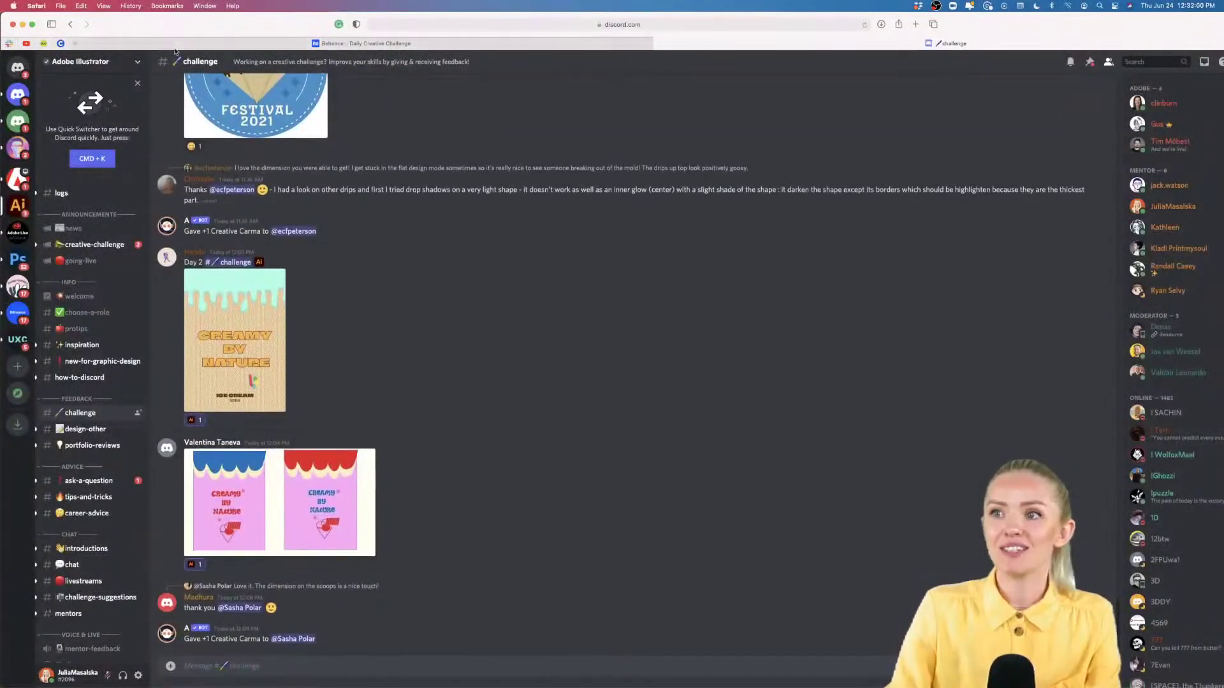
Step: Switch to Illustrator and examine the design assets and fonts beside the blank artboard of Challenge 3 – Packaging Design
{"action": "left_click", "coordinate": [22, 25]}
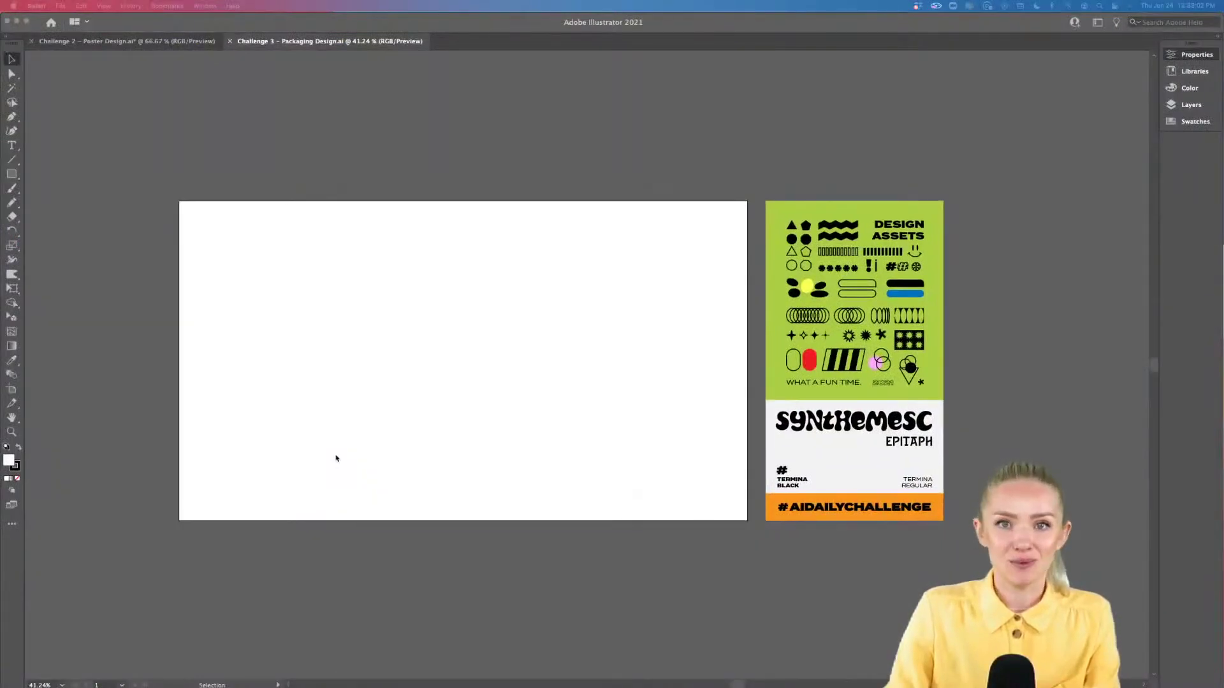
{"action": "scroll", "coordinate": [335, 458], "scroll_direction": "right", "scroll_amount": 2}
{"action": "scroll", "coordinate": [877, 363], "scroll_direction": "down", "scroll_amount": 10}
{"action": "scroll", "coordinate": [650, 379], "scroll_direction": "up", "scroll_amount": 10}
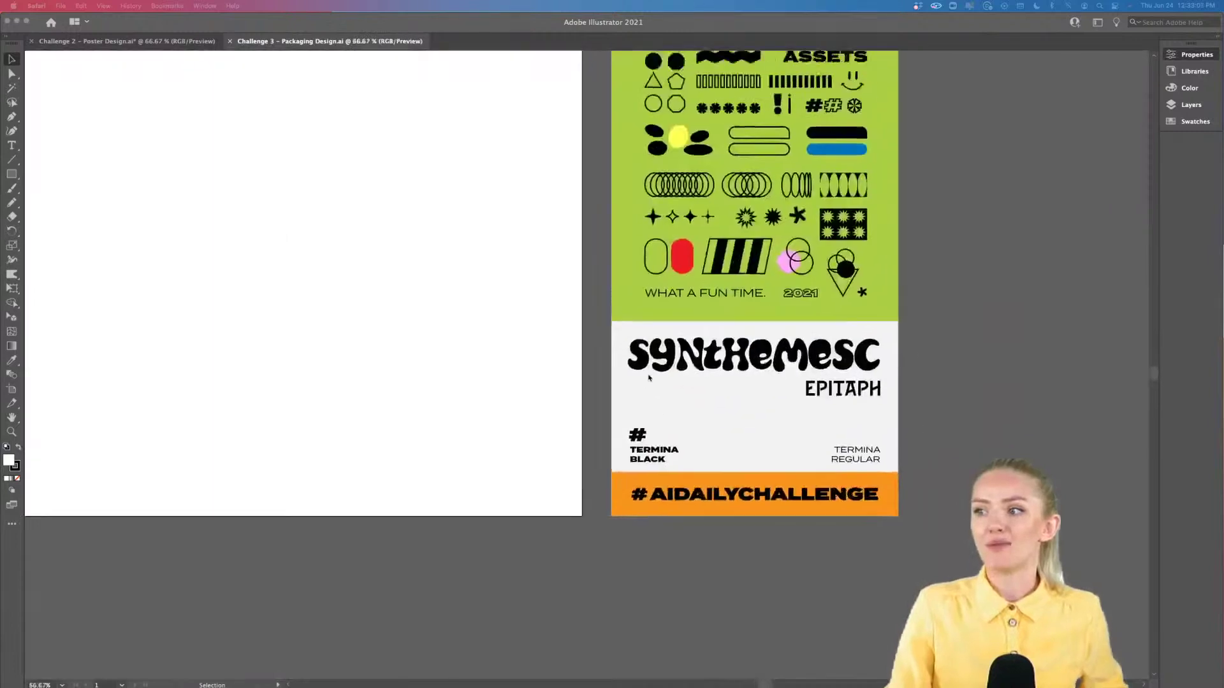
{"action": "scroll", "coordinate": [649, 378], "scroll_direction": "up", "scroll_amount": 2}
{"action": "scroll", "coordinate": [649, 378], "scroll_direction": "up", "scroll_amount": 5}
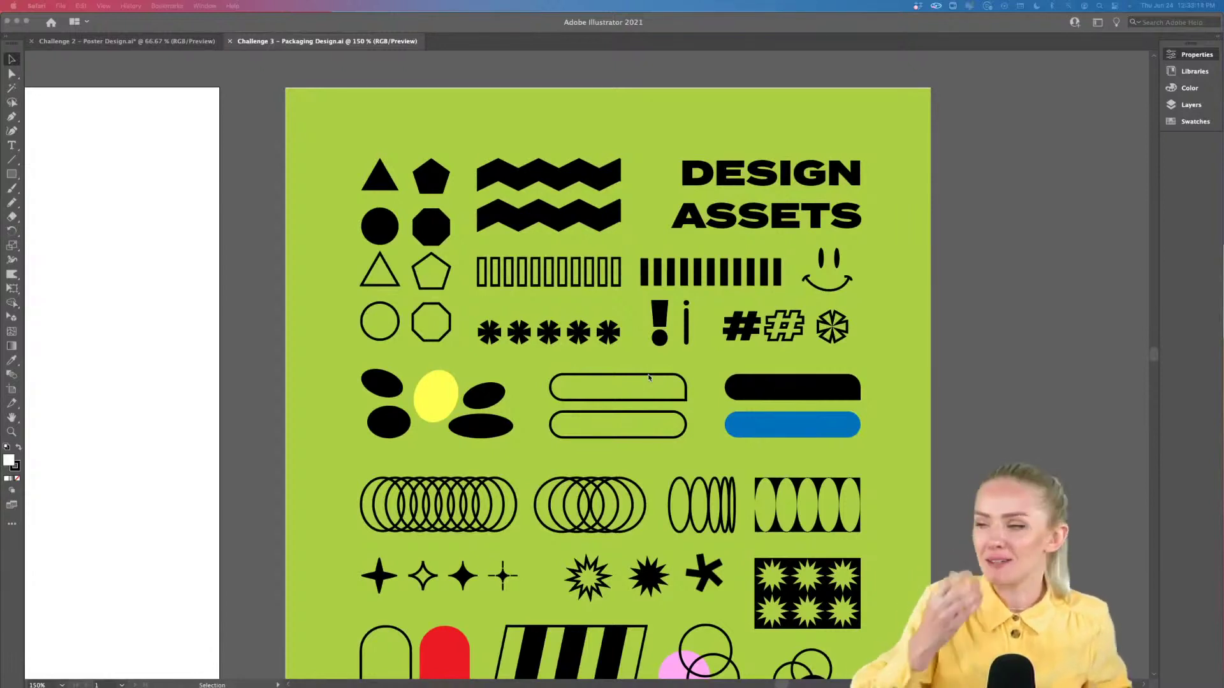
Step: Try moving the grouped pair of zigzag bands slightly within the design assets
{"action": "left_click", "coordinate": [541, 210]}
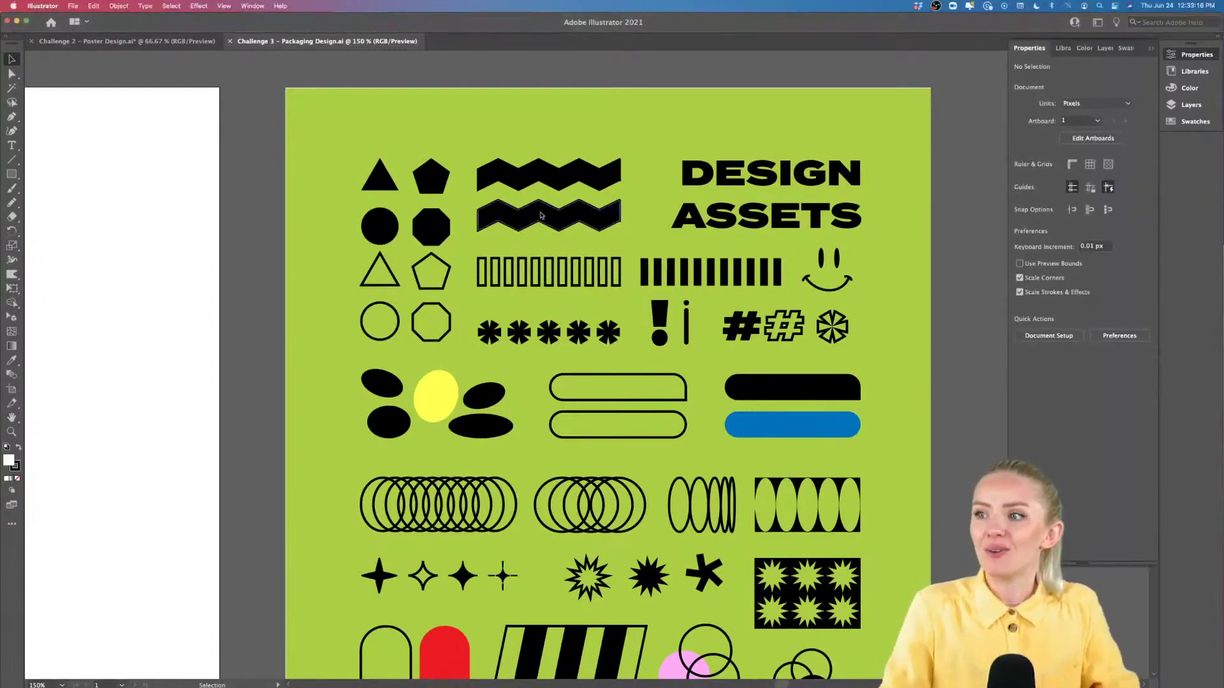
{"action": "left_click", "coordinate": [542, 212]}
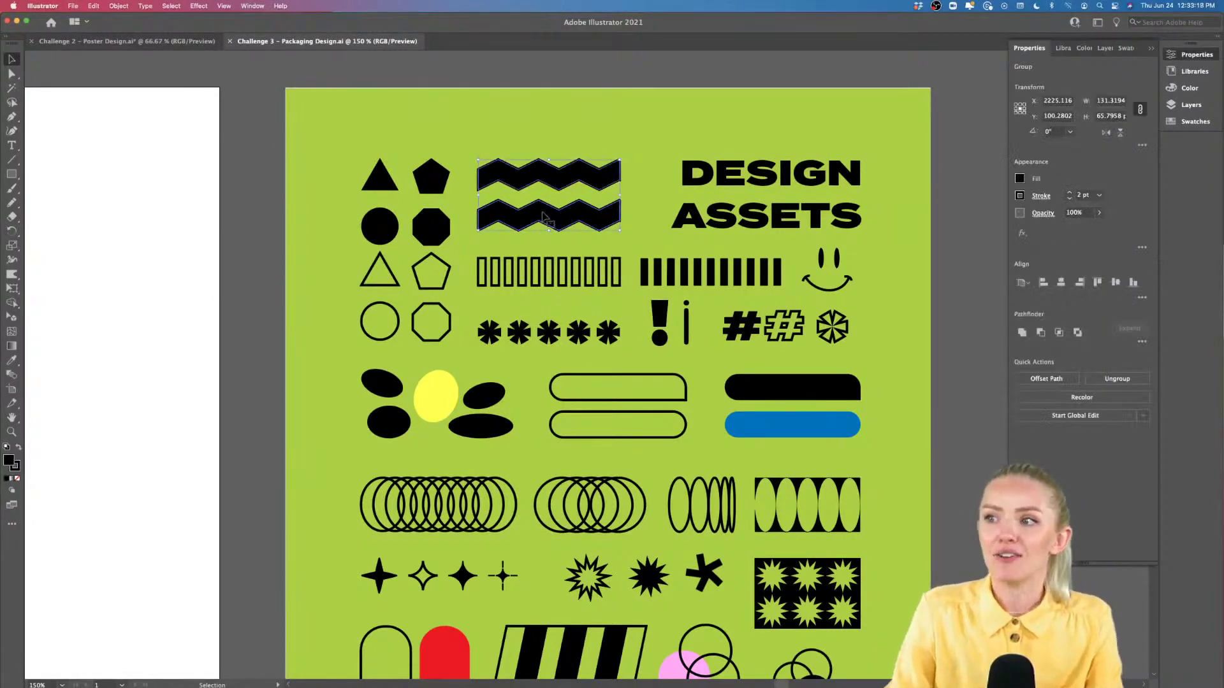
{"action": "mouse_move", "coordinate": [543, 215]}
{"action": "left_mouse_down"}
{"action": "mouse_move", "coordinate": [575, 240]}
{"action": "mouse_move", "coordinate": [561, 209]}
{"action": "left_mouse_up"}
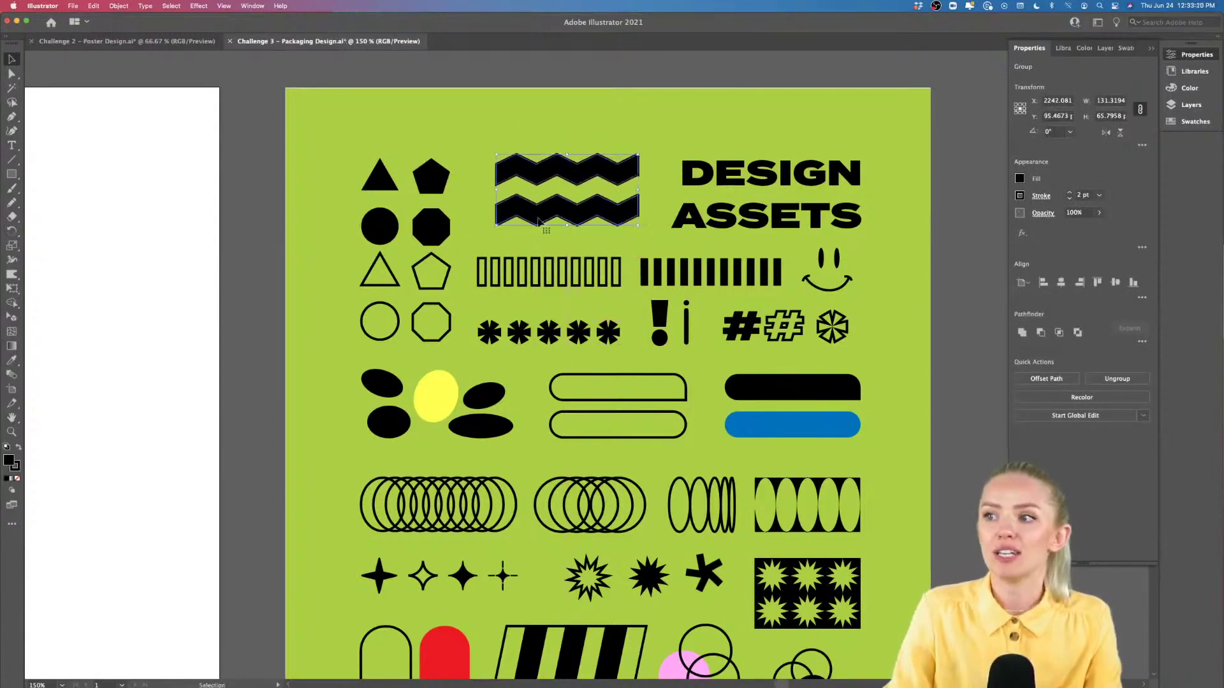
{"action": "left_click", "coordinate": [140, 429]}
Step: Copy the black starburst pattern from the design assets onto the blank artboard and enlarge it to about 631 × 421 px
{"action": "scroll", "coordinate": [141, 430], "scroll_direction": "up", "scroll_amount": 2}
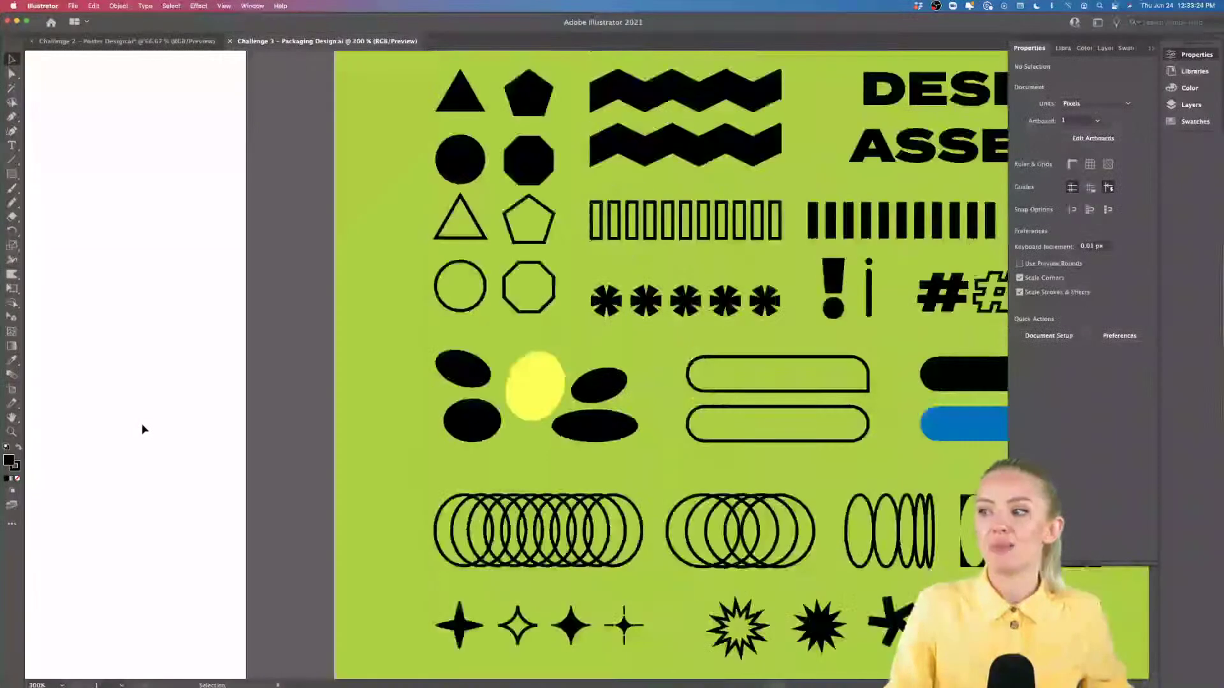
{"action": "scroll", "coordinate": [141, 429], "scroll_direction": "down", "scroll_amount": 2}
{"action": "scroll", "coordinate": [142, 429], "scroll_direction": "down", "scroll_amount": 3}
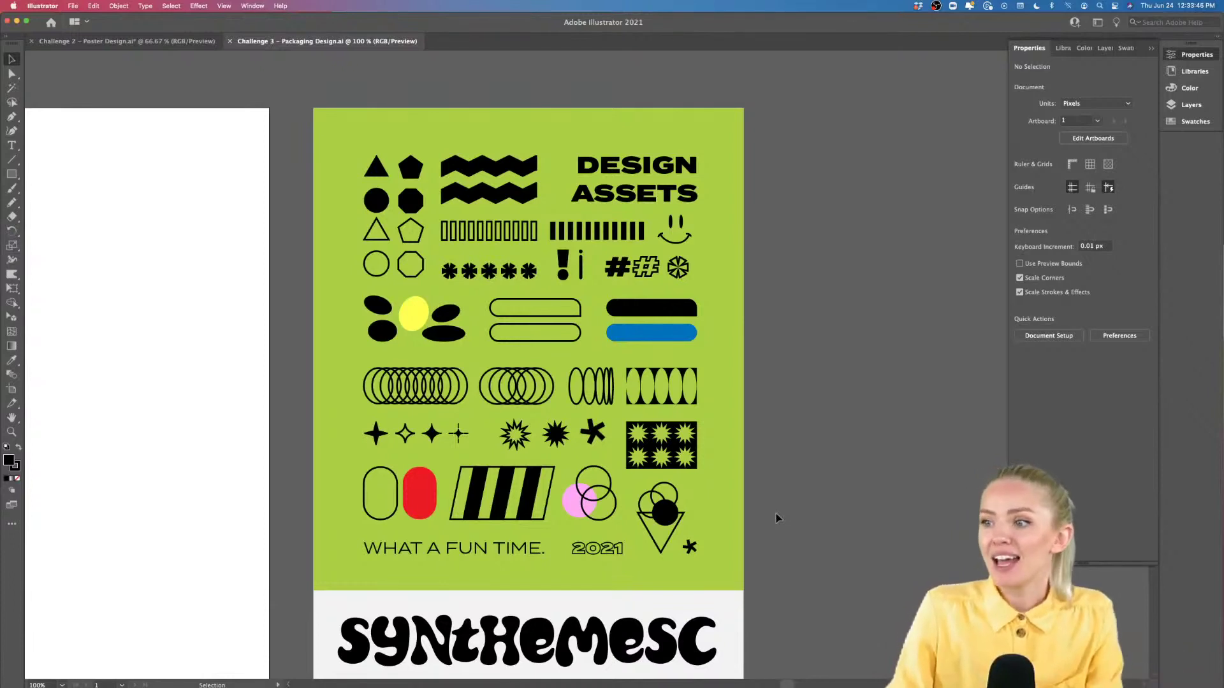
{"action": "left_click", "coordinate": [680, 446]}
{"action": "scroll", "coordinate": [681, 446], "scroll_direction": "left", "scroll_amount": 5}
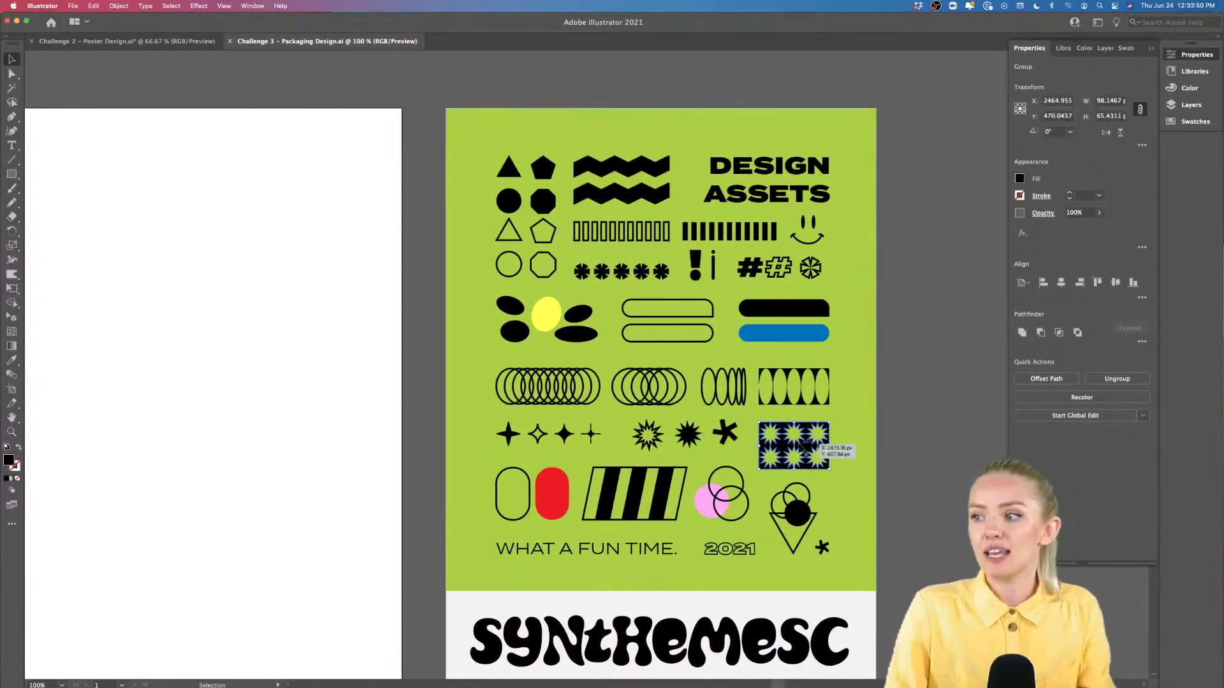
{"action": "left_click_drag", "start_coordinate": [795, 451], "coordinate": [431, 254]}
{"action": "left_click", "coordinate": [319, 186]}
Step: Recolor the enlarged starburst pattern with red sampled from the rounded pill shape, and delete that copy from the artboard
{"action": "scroll", "coordinate": [381, 406], "scroll_direction": "left", "scroll_amount": 4}
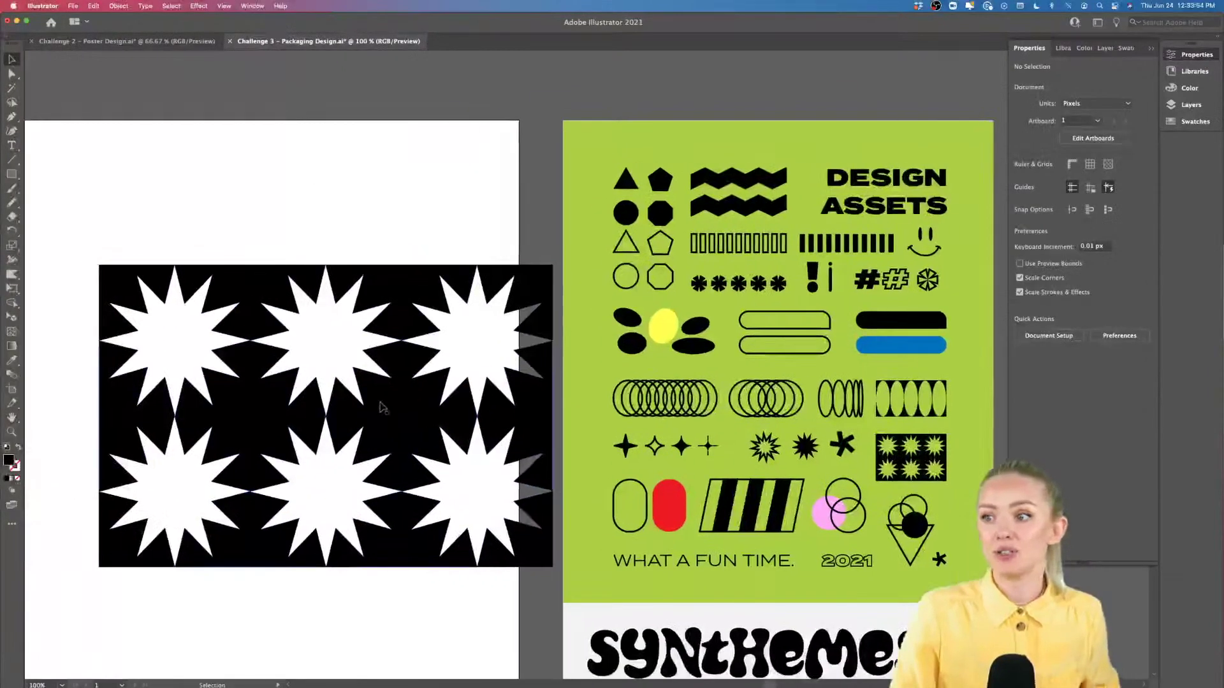
{"action": "left_click", "coordinate": [380, 407]}
{"action": "key", "text": "i"}
{"action": "left_click", "coordinate": [666, 510]}
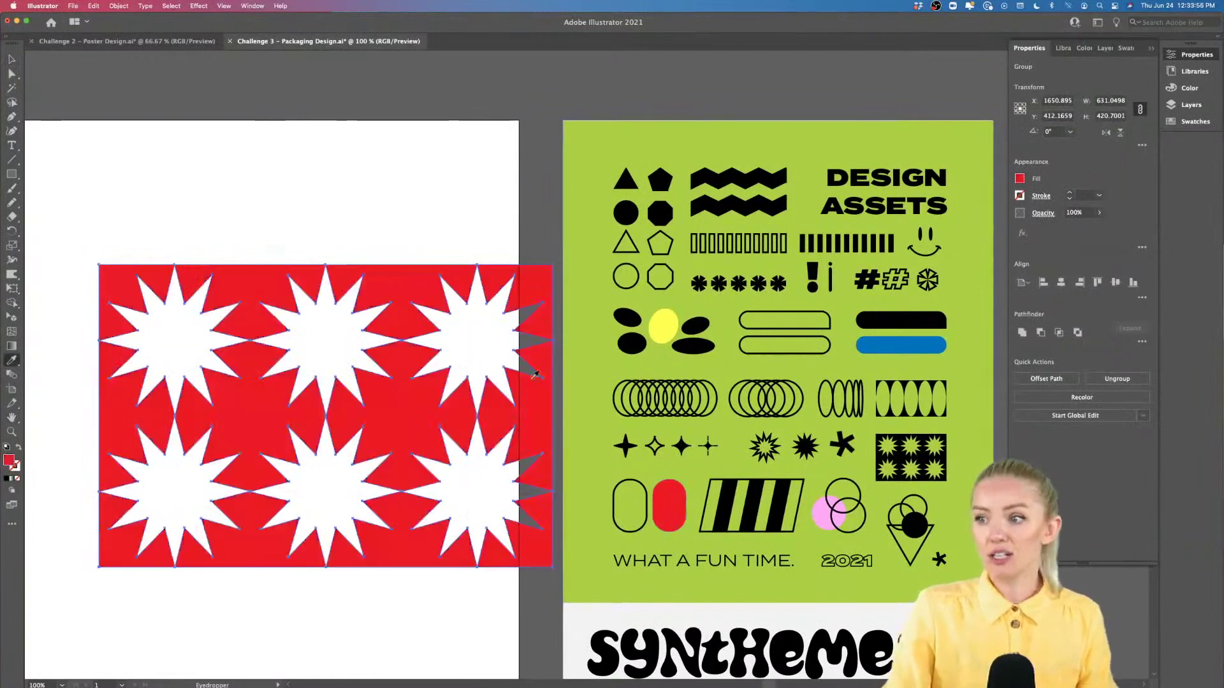
{"action": "key", "text": "v"}
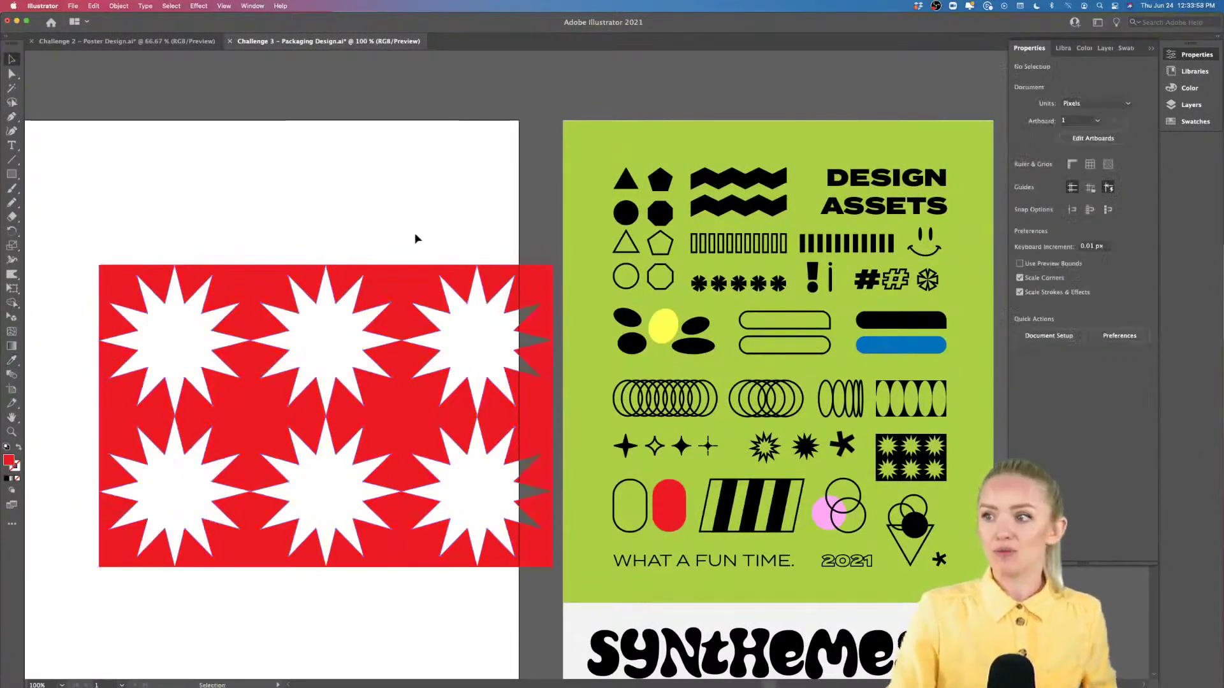
{"action": "key", "text": "Delete"}
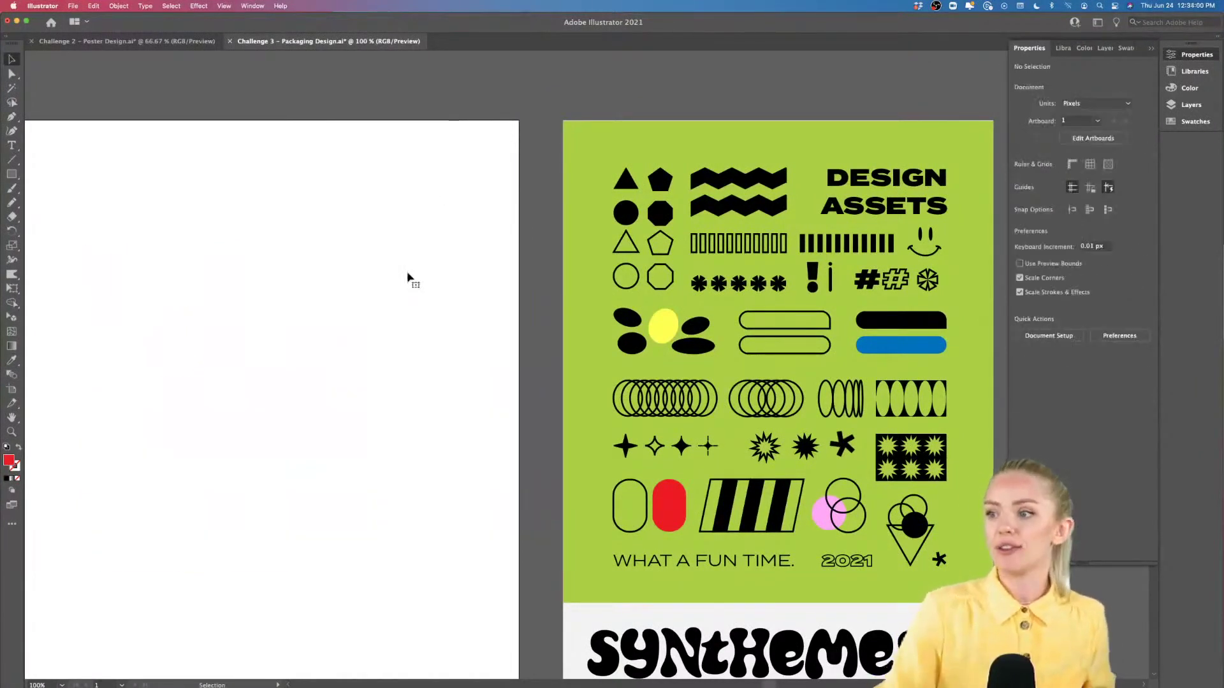
Step: Draw a red rectangle about 609 × 506 px on the left half of the blank artboard
{"action": "key", "text": "super+minus"}
{"action": "key", "text": "super+plus"}
{"action": "key", "text": "super+minus"}
{"action": "key", "text": "super+minus"}
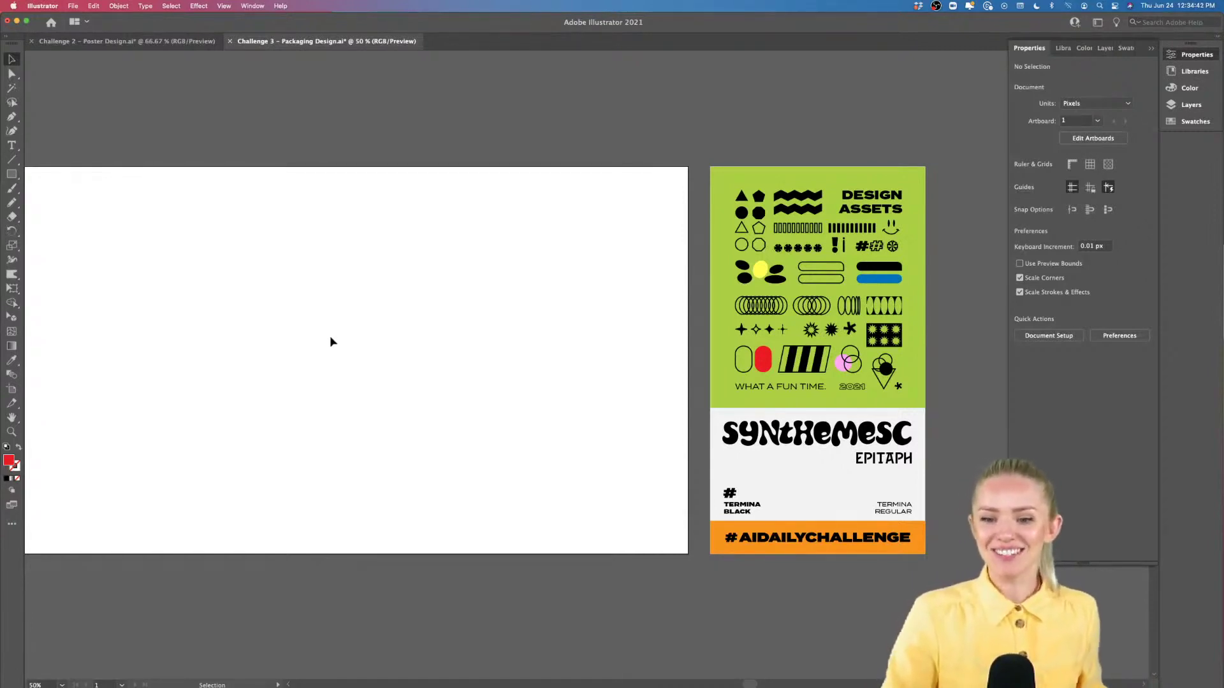
{"action": "scroll", "coordinate": [330, 341], "scroll_direction": "left", "scroll_amount": 5}
{"action": "scroll", "coordinate": [331, 341], "scroll_direction": "left", "scroll_amount": 2}
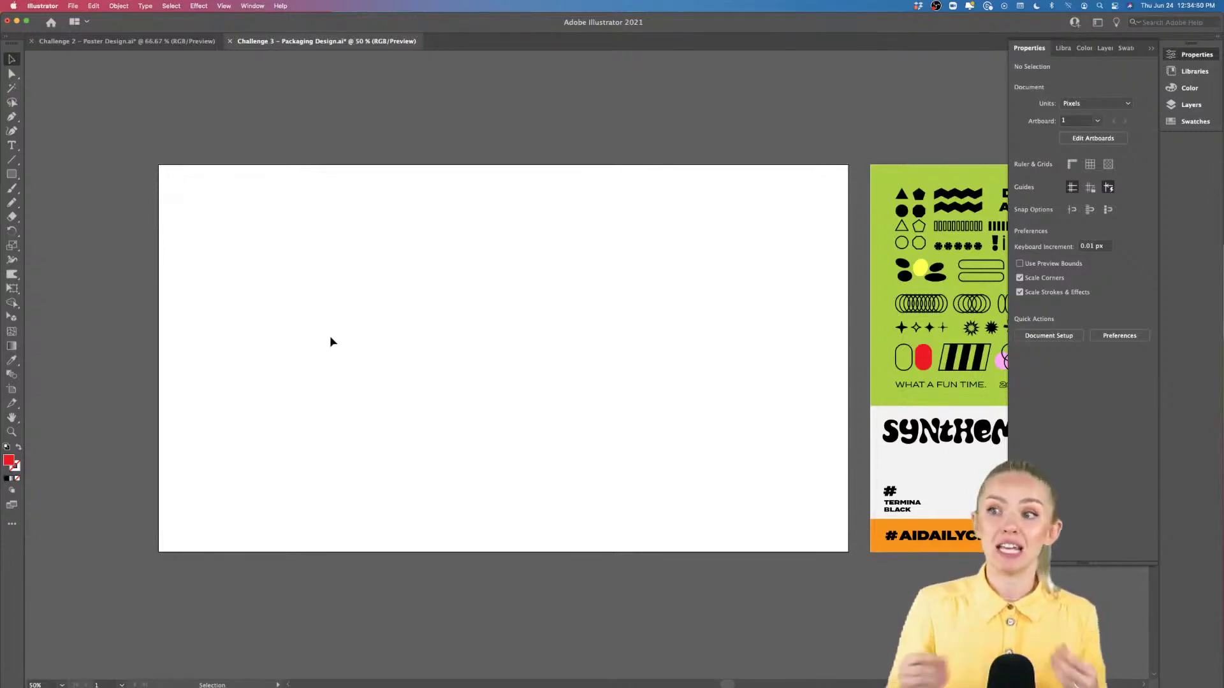
{"action": "scroll", "coordinate": [268, 342], "scroll_direction": "down", "scroll_amount": 1}
{"action": "scroll", "coordinate": [268, 342], "scroll_direction": "up", "scroll_amount": 1}
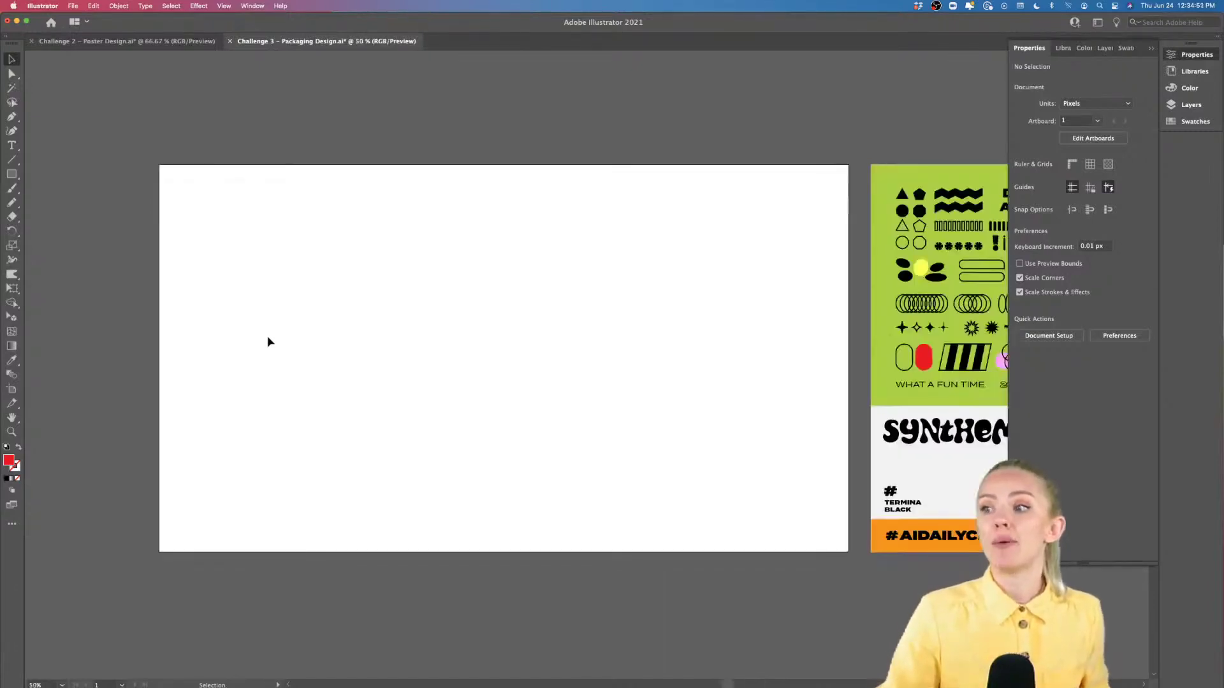
{"action": "scroll", "coordinate": [268, 342], "scroll_direction": "up", "scroll_amount": 1}
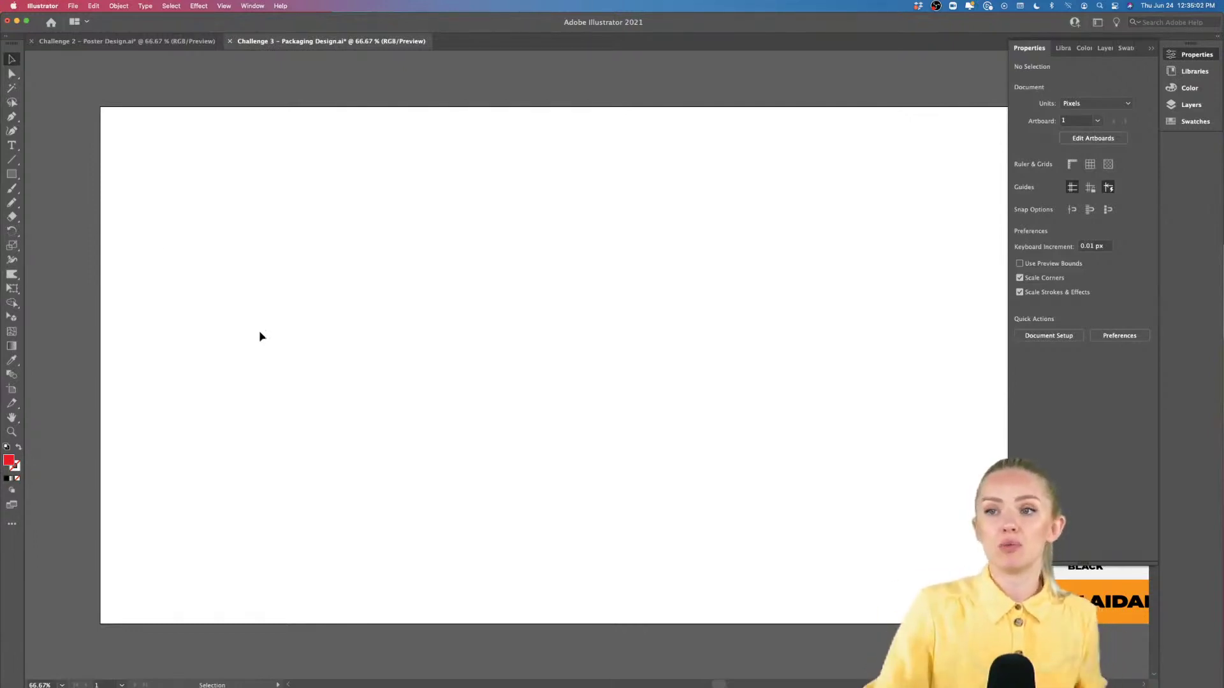
{"action": "left_click", "coordinate": [12, 174]}
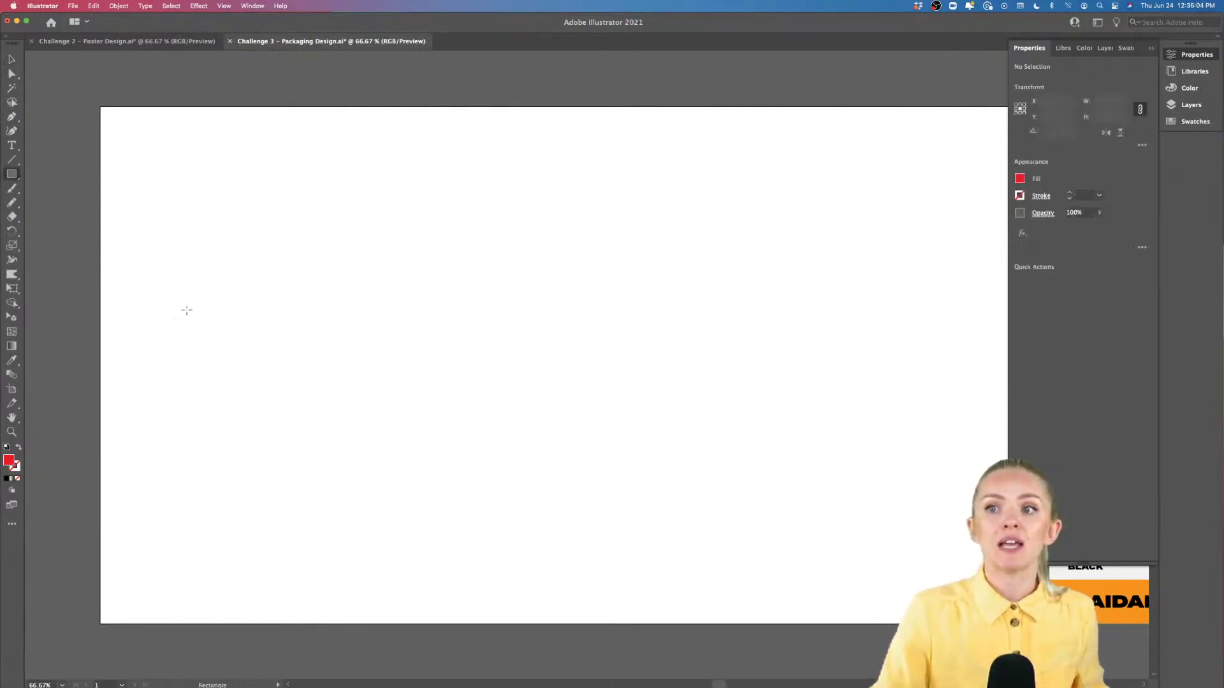
{"action": "left_click_drag", "start_coordinate": [146, 253], "coordinate": [439, 494]}
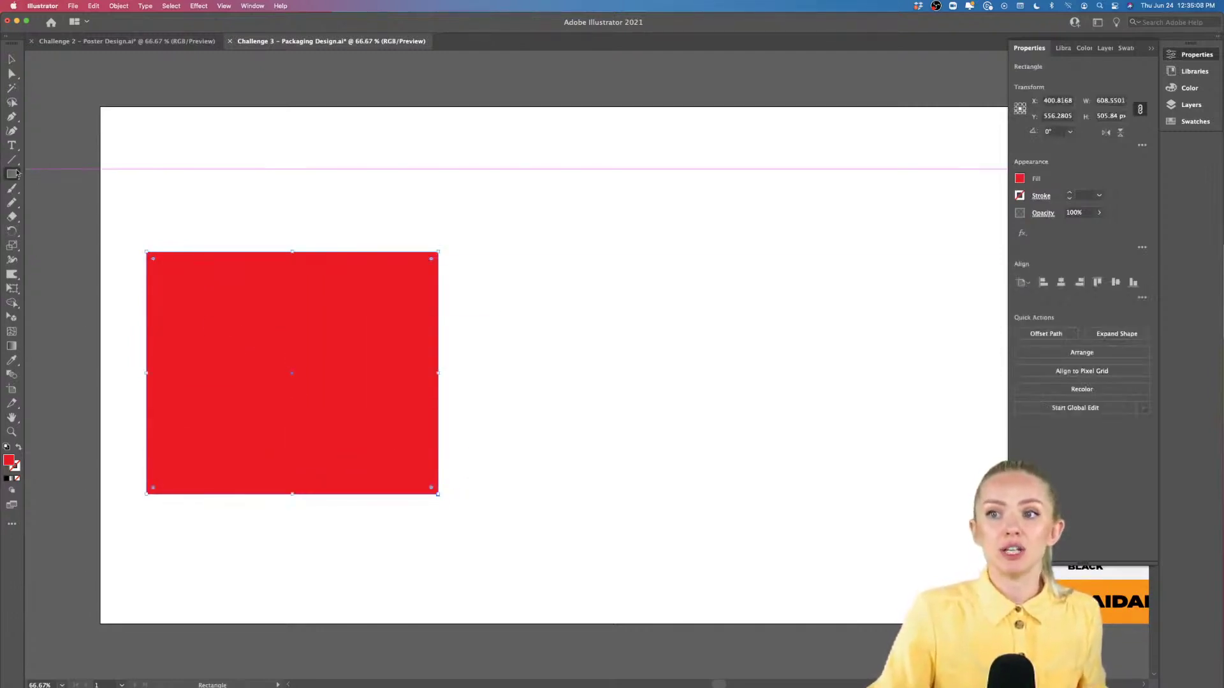
Step: Taper the red rectangle into a tub shape by moving its two bottom corner points slightly inward
{"action": "left_click", "coordinate": [10, 74]}
{"action": "left_click", "coordinate": [153, 488]}
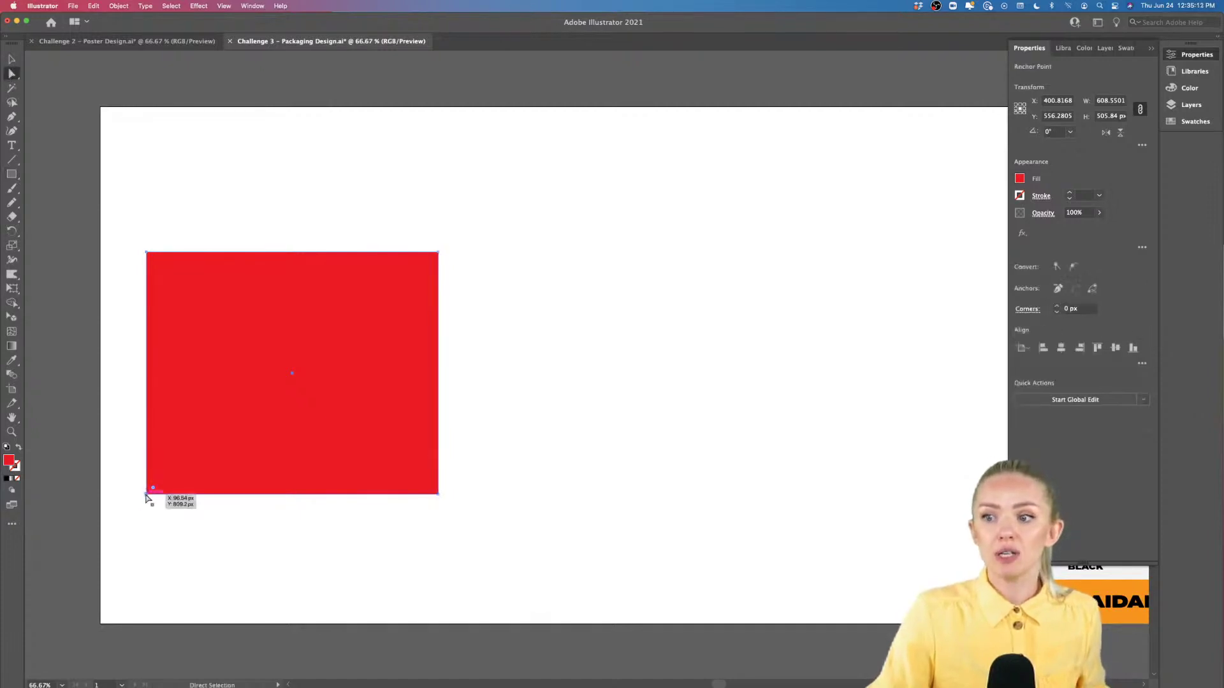
{"action": "left_click", "coordinate": [437, 494], "text": "shift"}
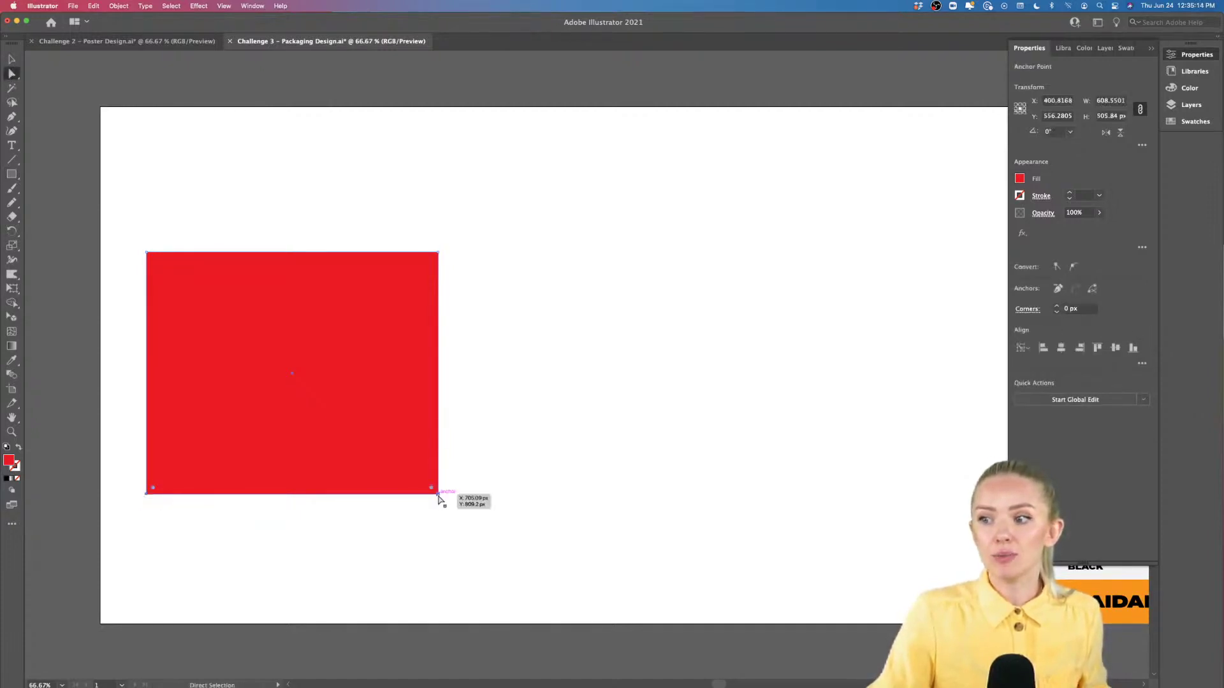
{"action": "left_click_drag", "start_coordinate": [438, 497], "coordinate": [435, 500]}
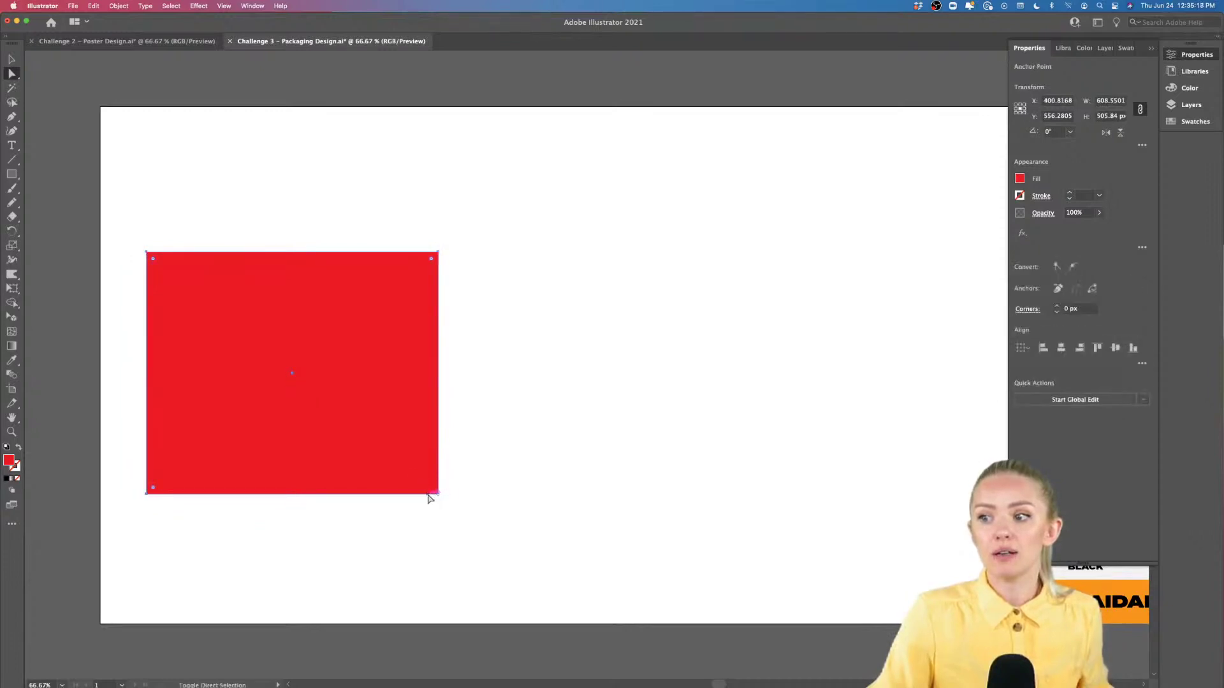
{"action": "left_click", "coordinate": [464, 495]}
{"action": "left_click_drag", "start_coordinate": [438, 497], "coordinate": [421, 500]}
{"action": "left_click_drag", "start_coordinate": [147, 494], "coordinate": [162, 494]}
{"action": "key", "text": "v"}
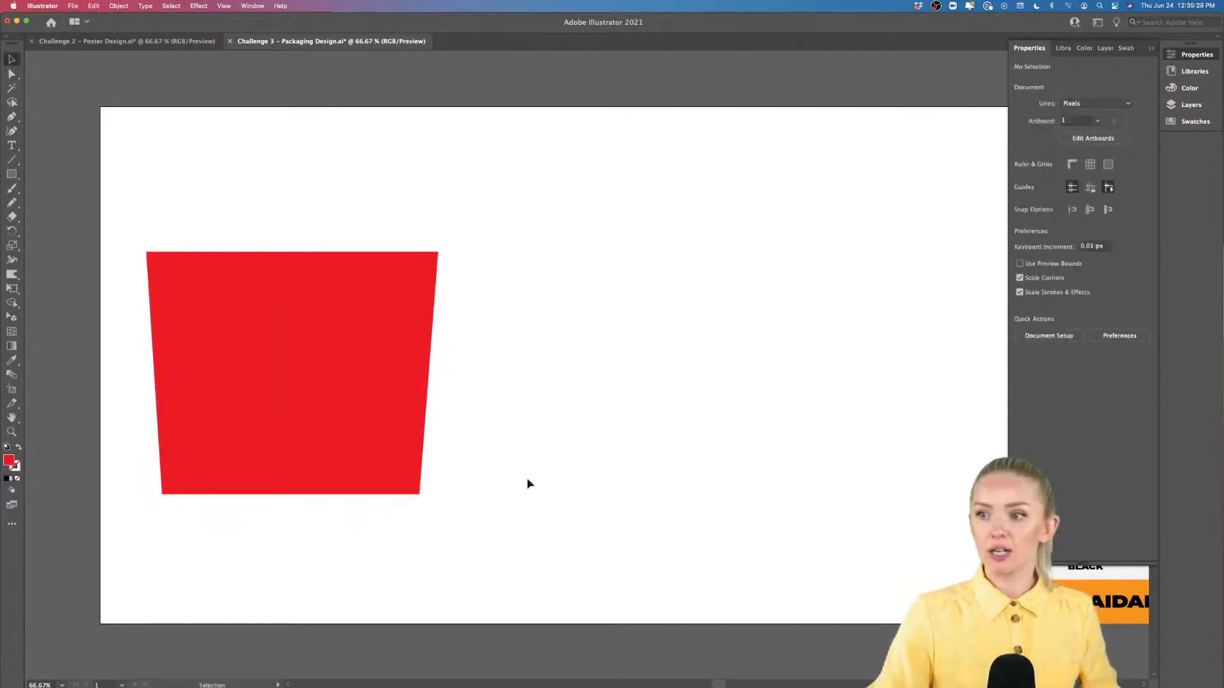
Step: Recolor the red tub shape with orange sampled from the #AIDAILYCHALLENGE banner
{"action": "scroll", "coordinate": [527, 483], "scroll_direction": "left", "scroll_amount": 3}
{"action": "left_click", "coordinate": [448, 437]}
{"action": "scroll", "coordinate": [449, 440], "scroll_direction": "up", "scroll_amount": 2}
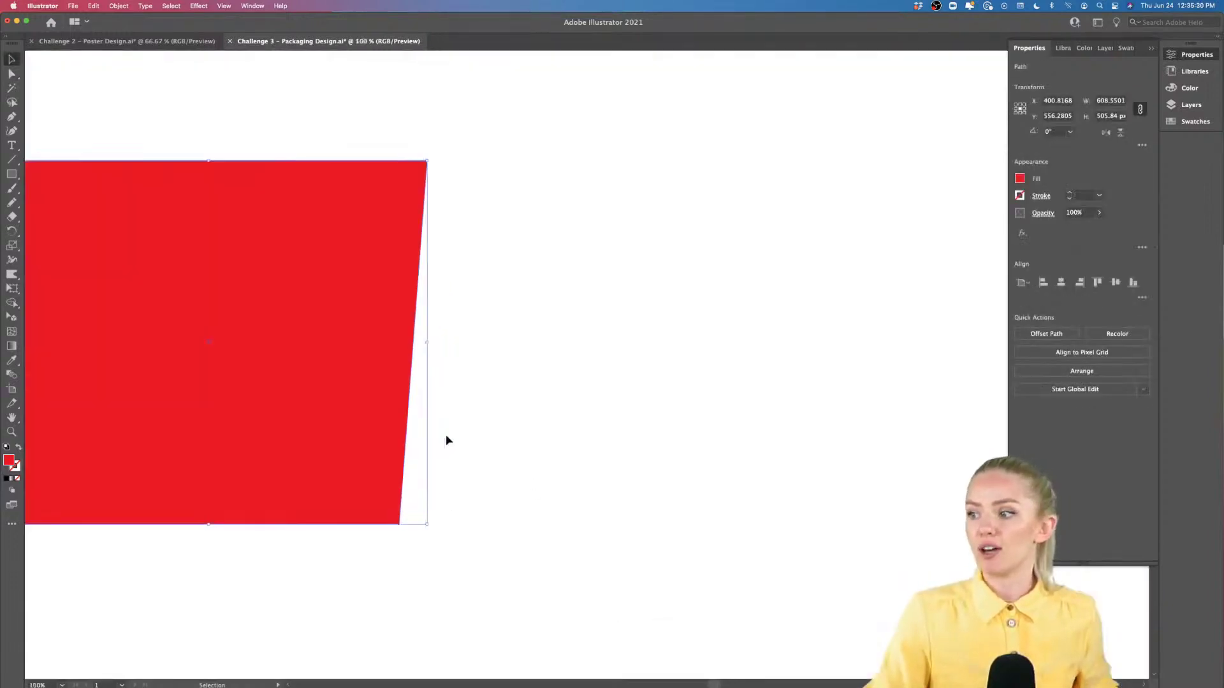
{"action": "scroll", "coordinate": [448, 439], "scroll_direction": "down", "scroll_amount": 6}
{"action": "scroll", "coordinate": [448, 440], "scroll_direction": "up", "scroll_amount": 3}
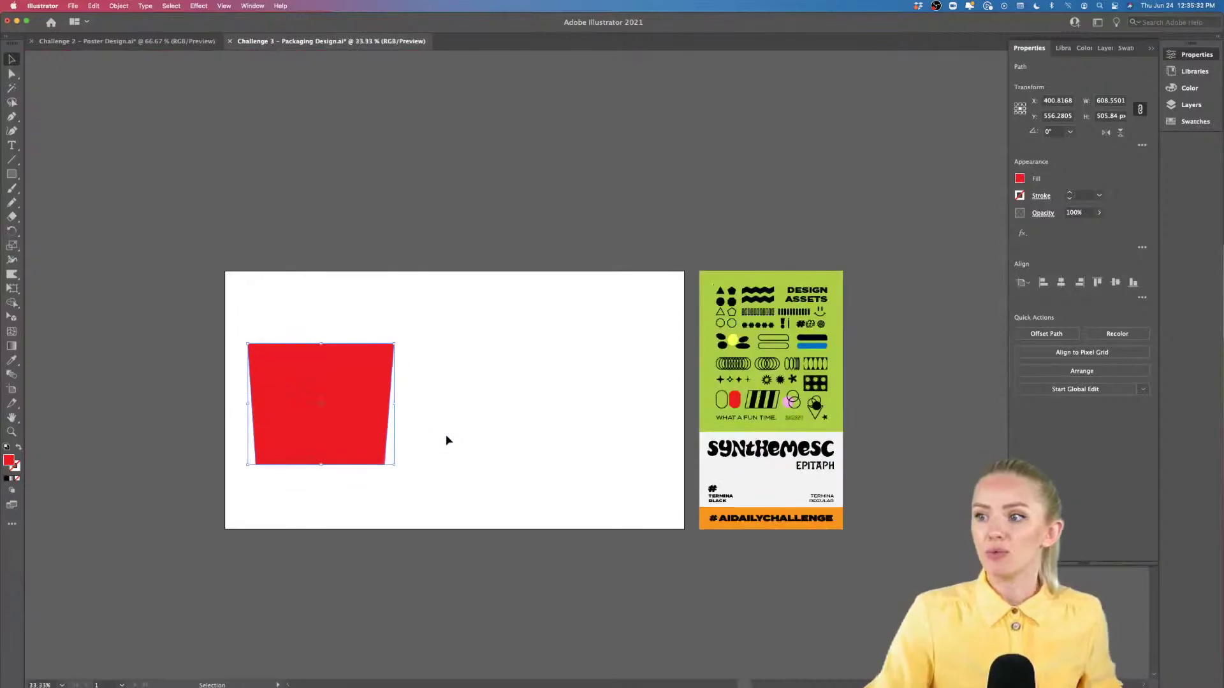
{"action": "key", "text": "i"}
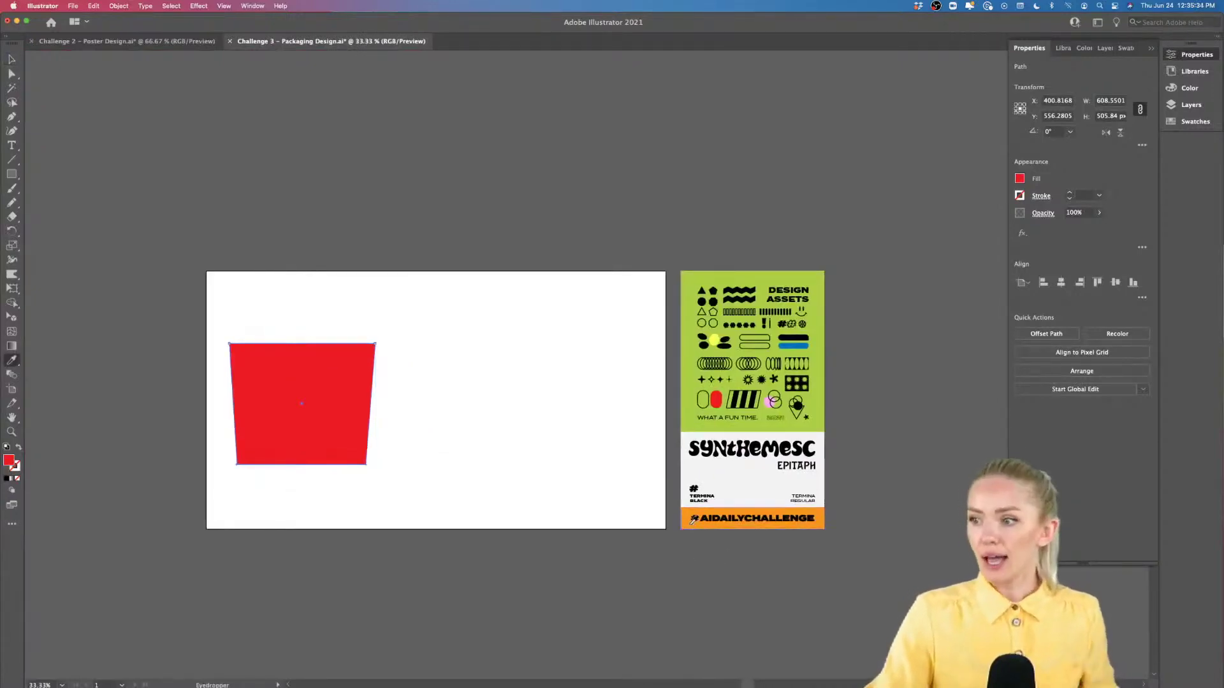
{"action": "left_click", "coordinate": [692, 520]}
Step: Try a copy of the orange tub beside the original, narrowed to about 566 px wide, and delete the copy
{"action": "key", "text": "v"}
{"action": "left_click_drag", "start_coordinate": [361, 435], "coordinate": [563, 440]}
{"action": "scroll", "coordinate": [563, 440], "scroll_direction": "up", "scroll_amount": 1}
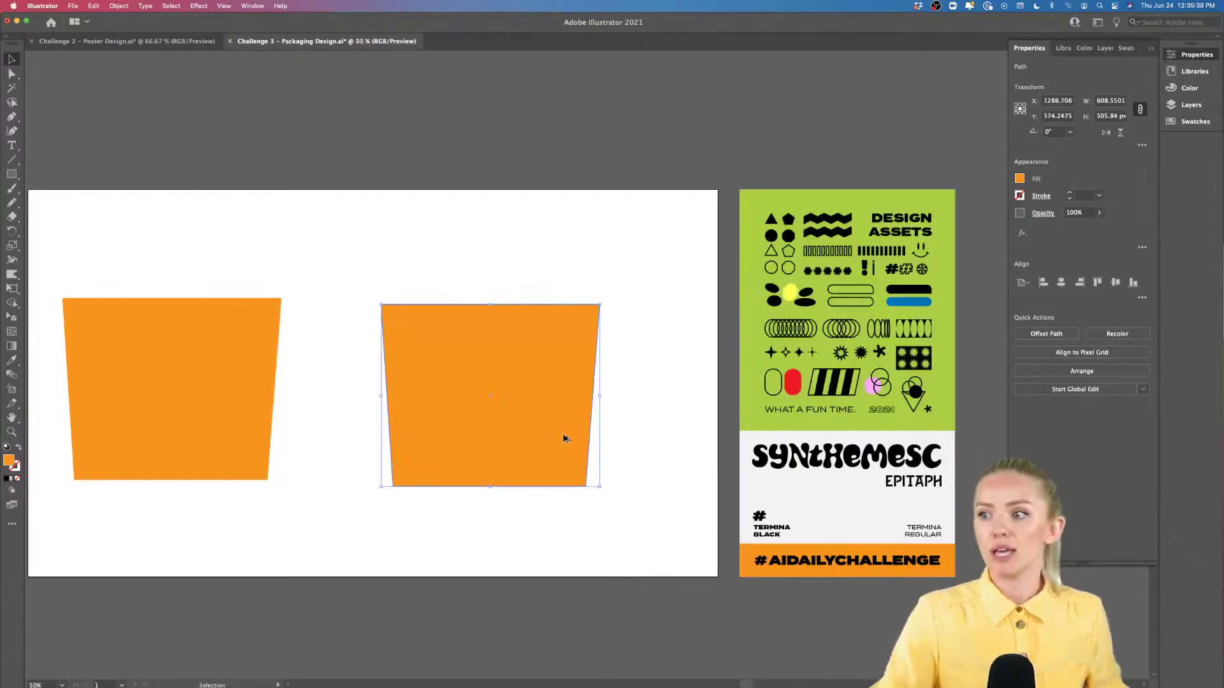
{"action": "left_click_drag", "start_coordinate": [601, 398], "coordinate": [587, 398]}
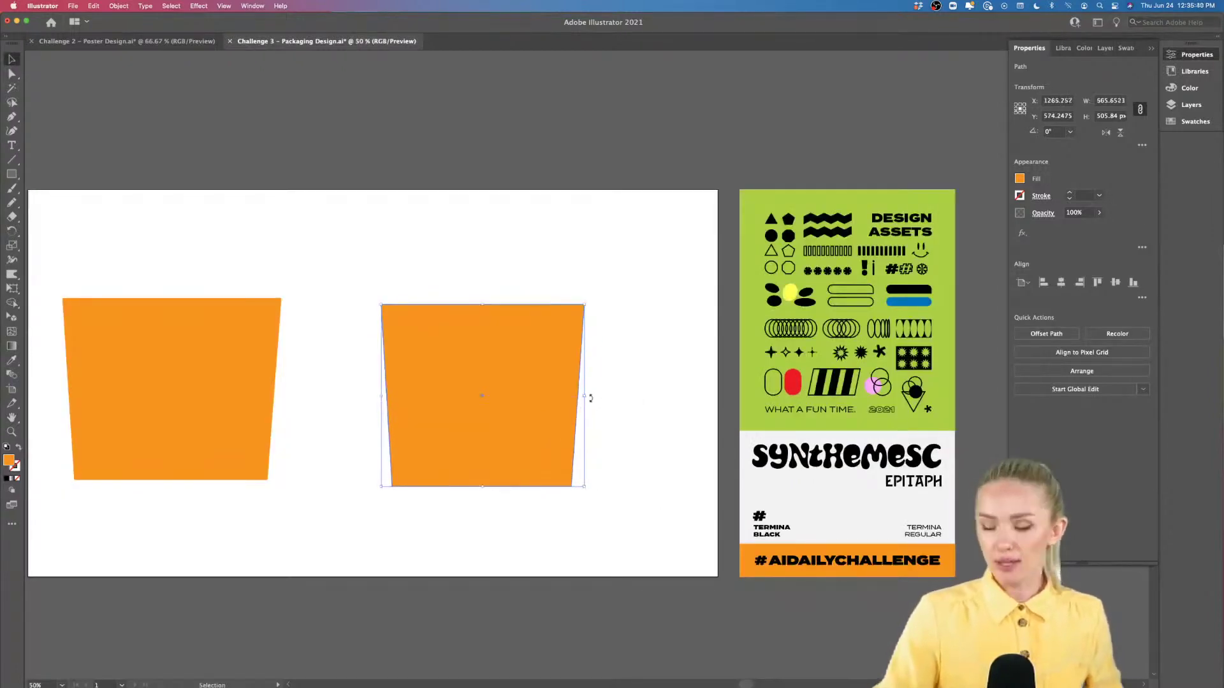
{"action": "key", "text": "Delete"}
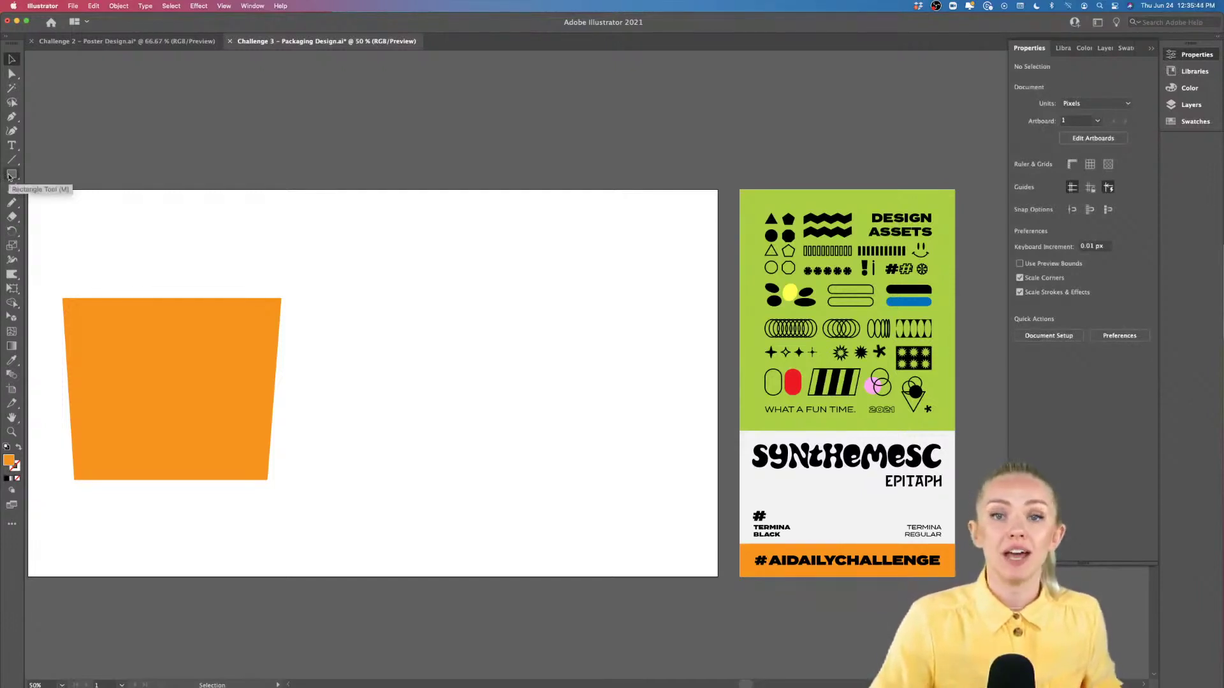
Step: Draw an orange three-sided polygon about 519 × 450 px to the right of the tub, resting on a level base
{"action": "left_click", "coordinate": [10, 178]}
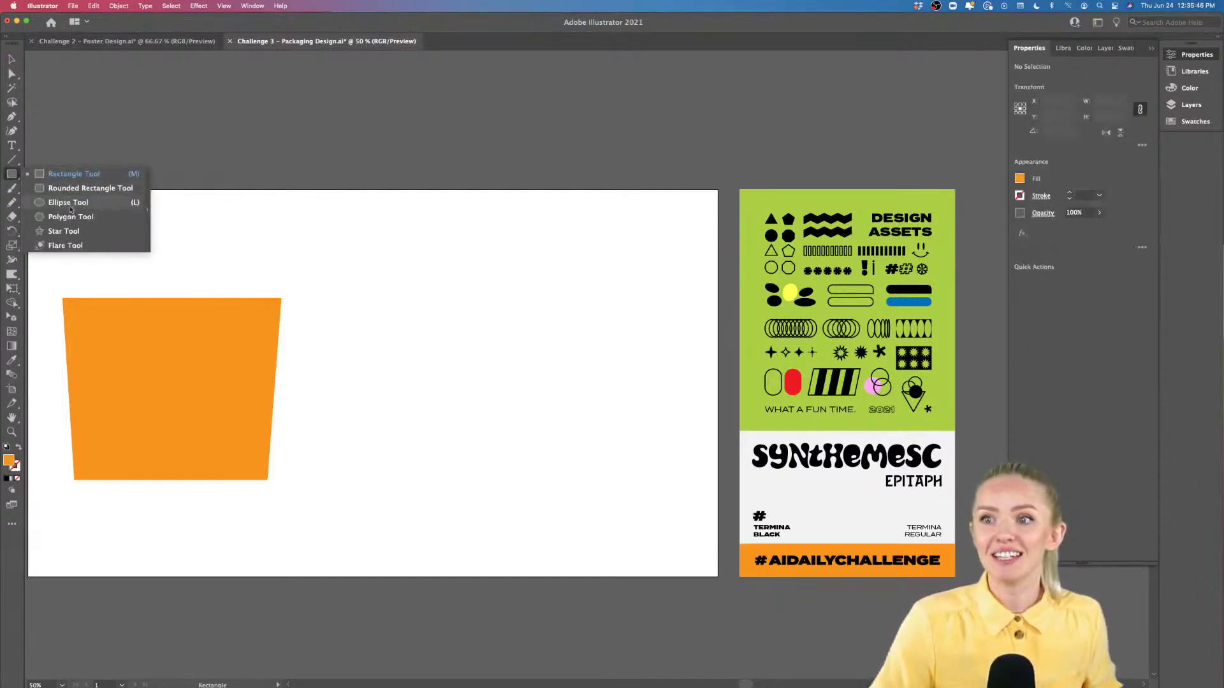
{"action": "left_click", "coordinate": [70, 217]}
{"action": "left_click_drag", "start_coordinate": [385, 306], "coordinate": [442, 407]}
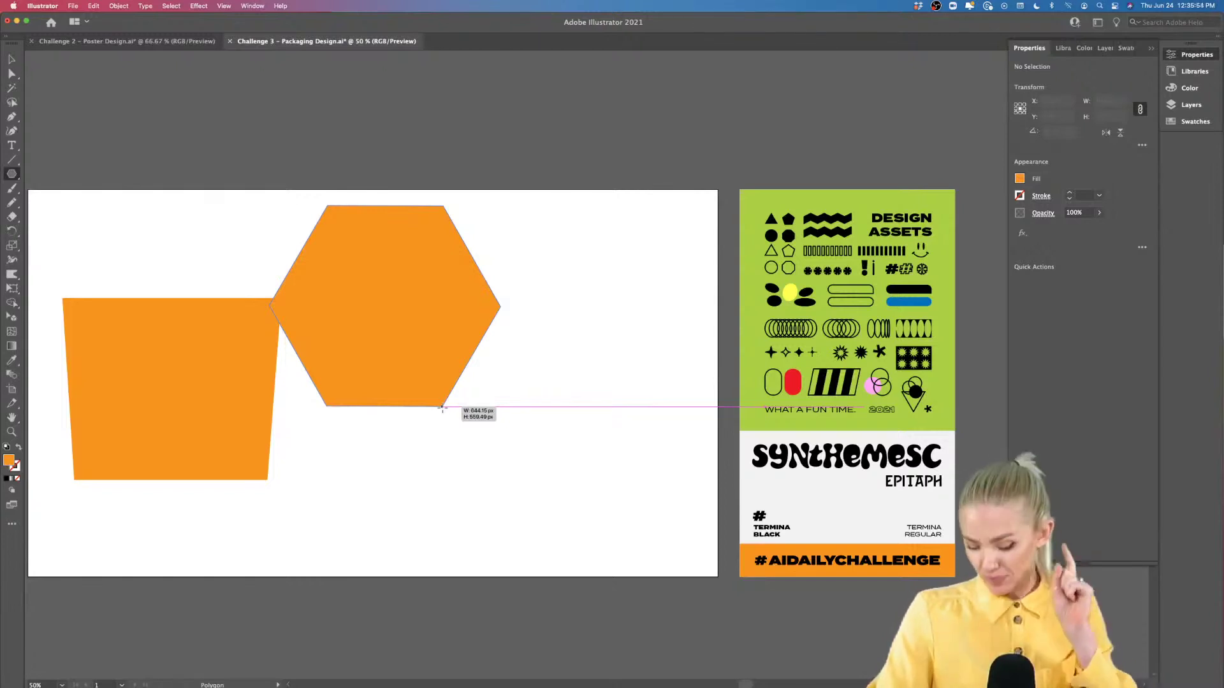
{"action": "key", "text": "Down"}
{"action": "key", "text": "Down"}
{"action": "left_click_drag", "start_coordinate": [442, 407], "coordinate": [389, 415]}
{"action": "key", "text": "Down"}
{"action": "key", "text": "Up"}
{"action": "key", "text": "Up"}
{"action": "key", "text": "Up"}
{"action": "key", "text": "Up"}
{"action": "key", "text": "Up"}
{"action": "key", "text": "Up"}
{"action": "key", "text": "Down"}
{"action": "key", "text": "Down"}
{"action": "key", "text": "Down"}
{"action": "key", "text": "Down"}
{"action": "key", "text": "Down"}
{"action": "key", "text": "Down"}
{"action": "key", "text": "Up"}
{"action": "key", "text": "Down"}
{"action": "key", "text": "Down"}
{"action": "key", "text": "shift"}
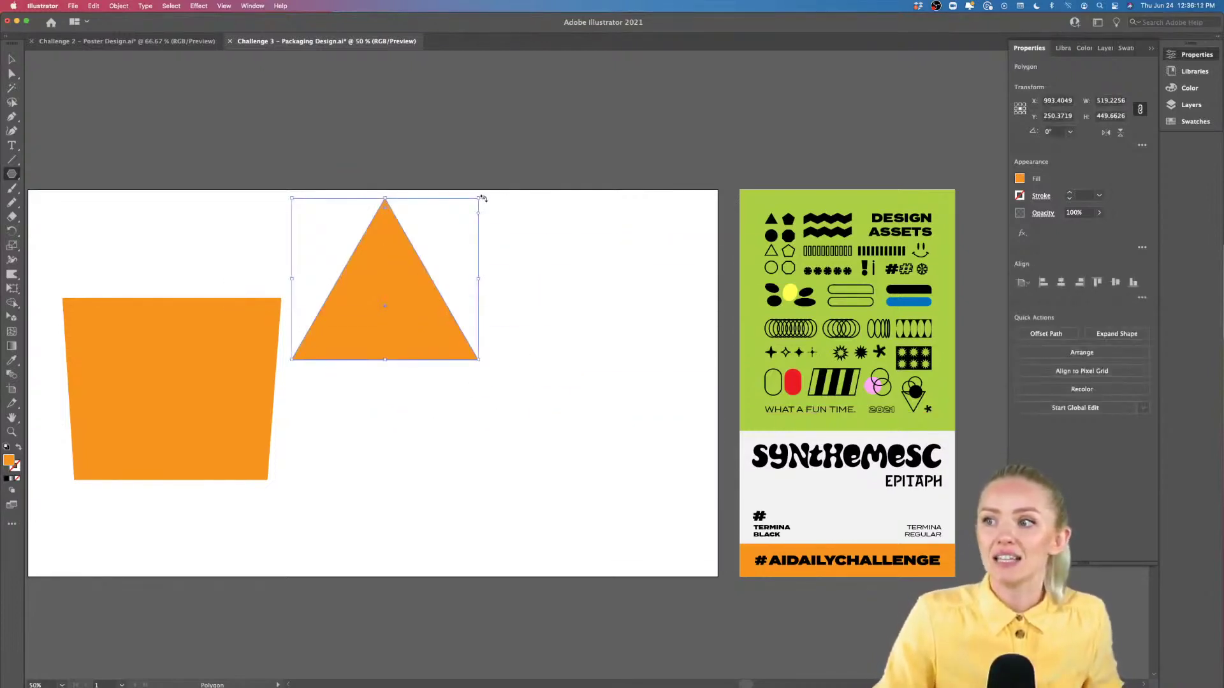
Step: Narrow the orange triangle to about 342 px wide and rotate it 180° so it points down like a cone
{"action": "left_click_drag", "start_coordinate": [478, 280], "coordinate": [415, 280]}
{"action": "left_click_drag", "start_coordinate": [417, 195], "coordinate": [347, 355]}
{"action": "scroll", "coordinate": [355, 325], "scroll_direction": "up", "scroll_amount": 2}
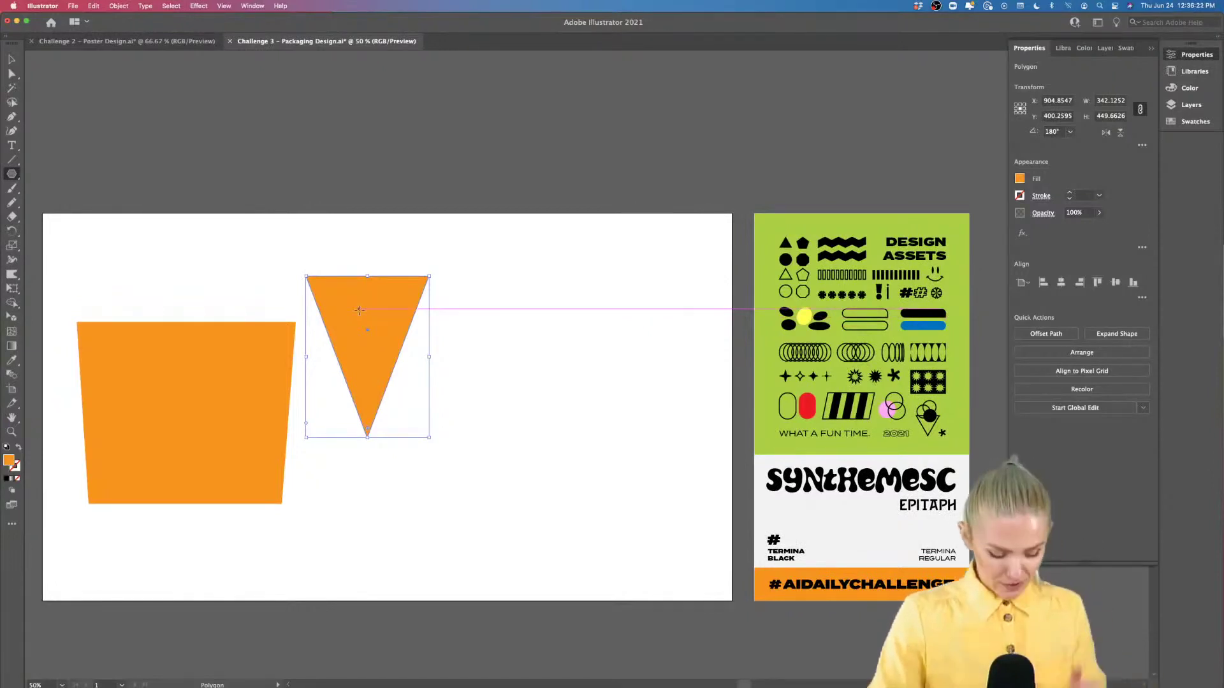
Step: Align the cone's top edge with the tub's and lengthen the cone until its tip reaches just below the tub's base
{"action": "left_click_drag", "start_coordinate": [433, 272], "coordinate": [454, 246]}
{"action": "key", "text": "v"}
{"action": "left_click_drag", "start_coordinate": [398, 310], "coordinate": [426, 354]}
{"action": "left_click_drag", "start_coordinate": [396, 482], "coordinate": [395, 508]}
{"action": "left_click", "coordinate": [484, 477]}
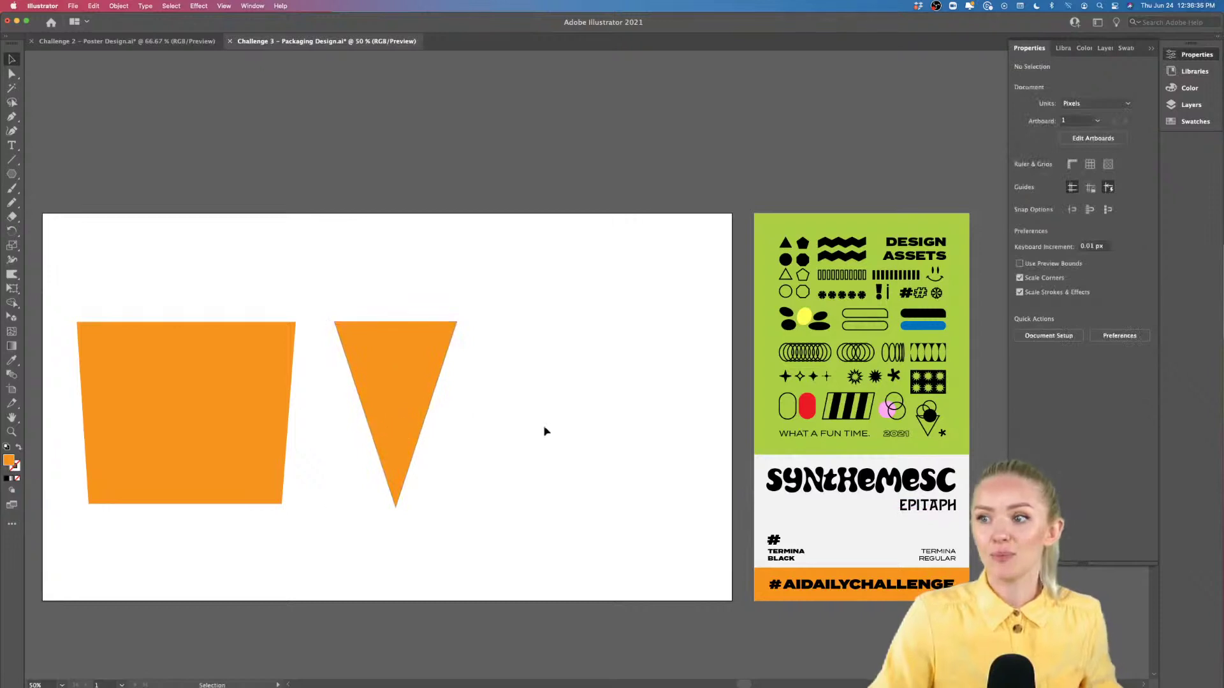
Step: Draw a tall orange rectangle about 439 × 877 px to the right of the cone
{"action": "scroll", "coordinate": [543, 431], "scroll_direction": "down", "scroll_amount": 2}
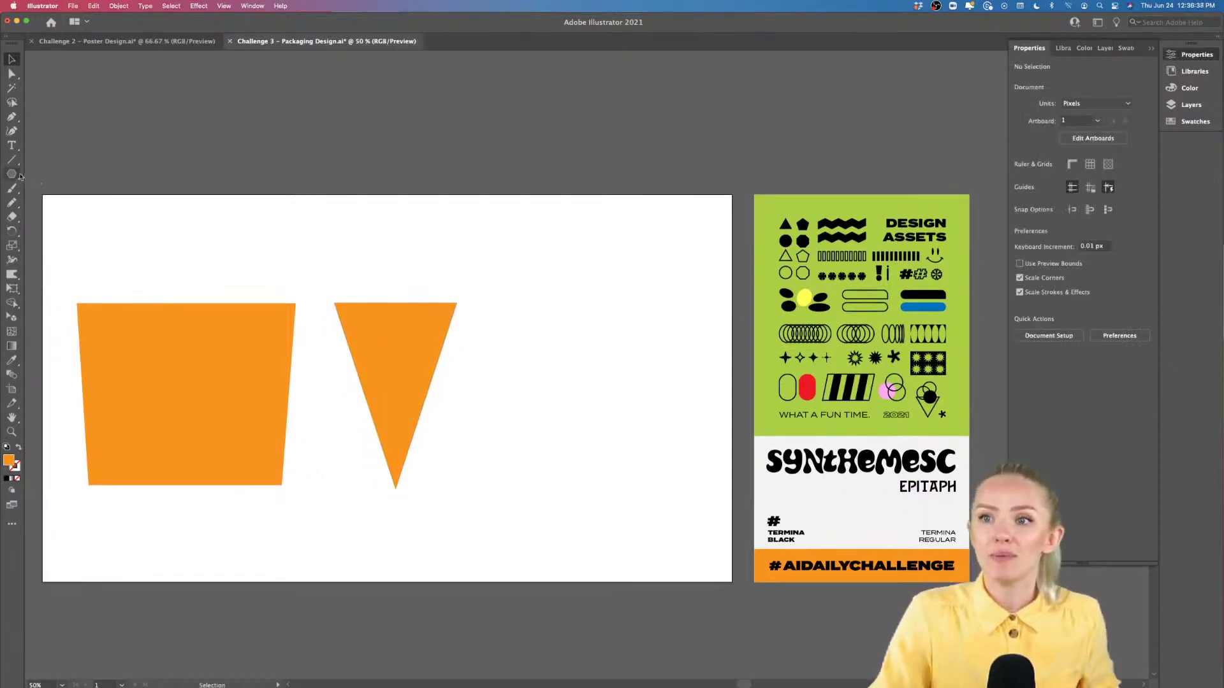
{"action": "left_click_drag", "start_coordinate": [12, 174], "coordinate": [63, 174]}
{"action": "left_click_drag", "start_coordinate": [545, 230], "coordinate": [704, 543]}
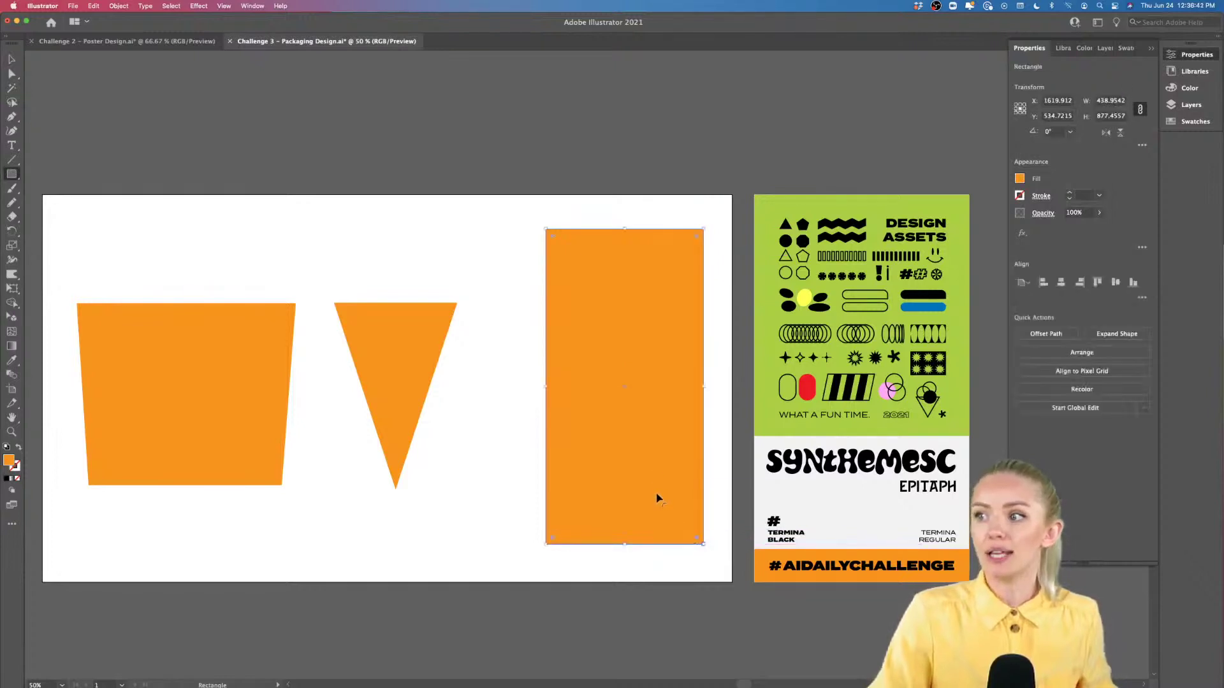
{"action": "scroll", "coordinate": [622, 278], "scroll_direction": "down", "scroll_amount": 1}
{"action": "scroll", "coordinate": [623, 278], "scroll_direction": "right", "scroll_amount": 2}
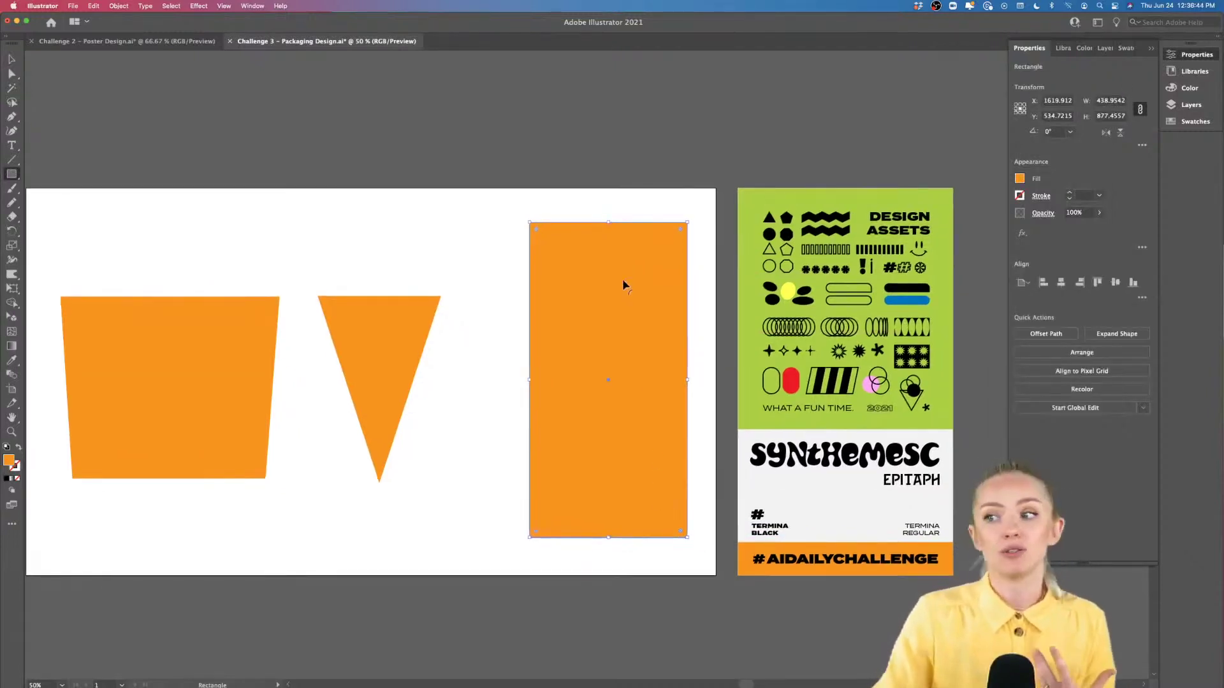
Step: Narrow the tall rectangle to about 389 px wide and move it closer to the cone
{"action": "key", "text": "v"}
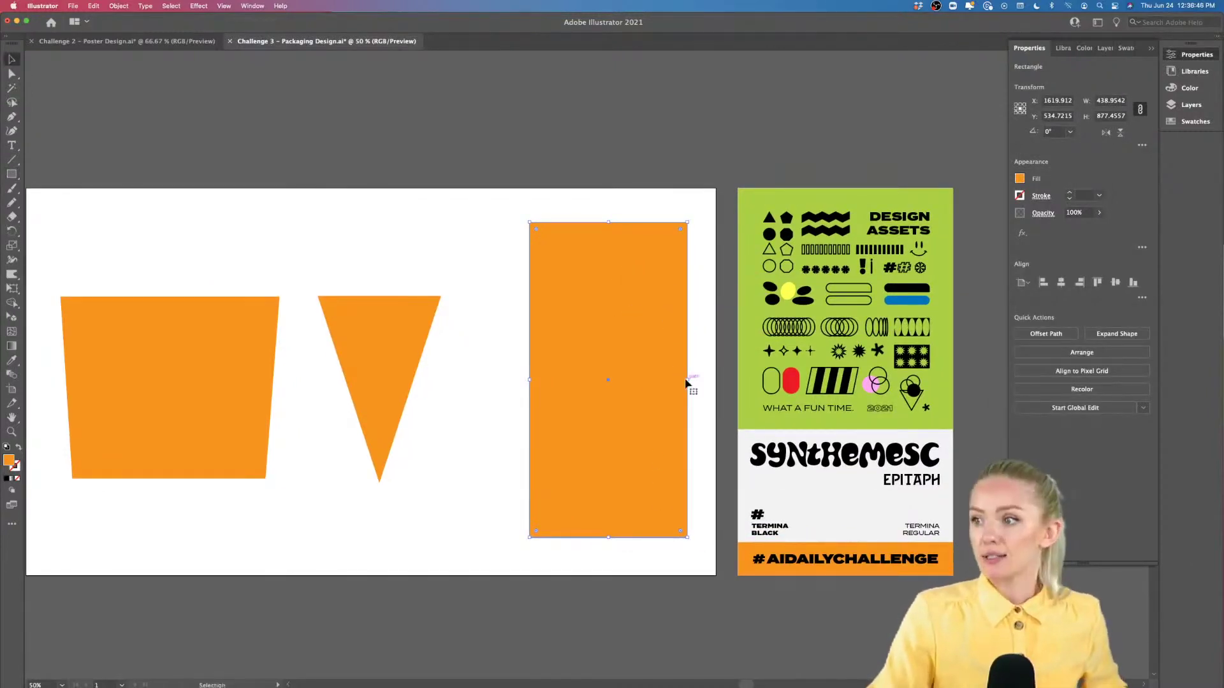
{"action": "left_click_drag", "start_coordinate": [689, 380], "coordinate": [618, 402]}
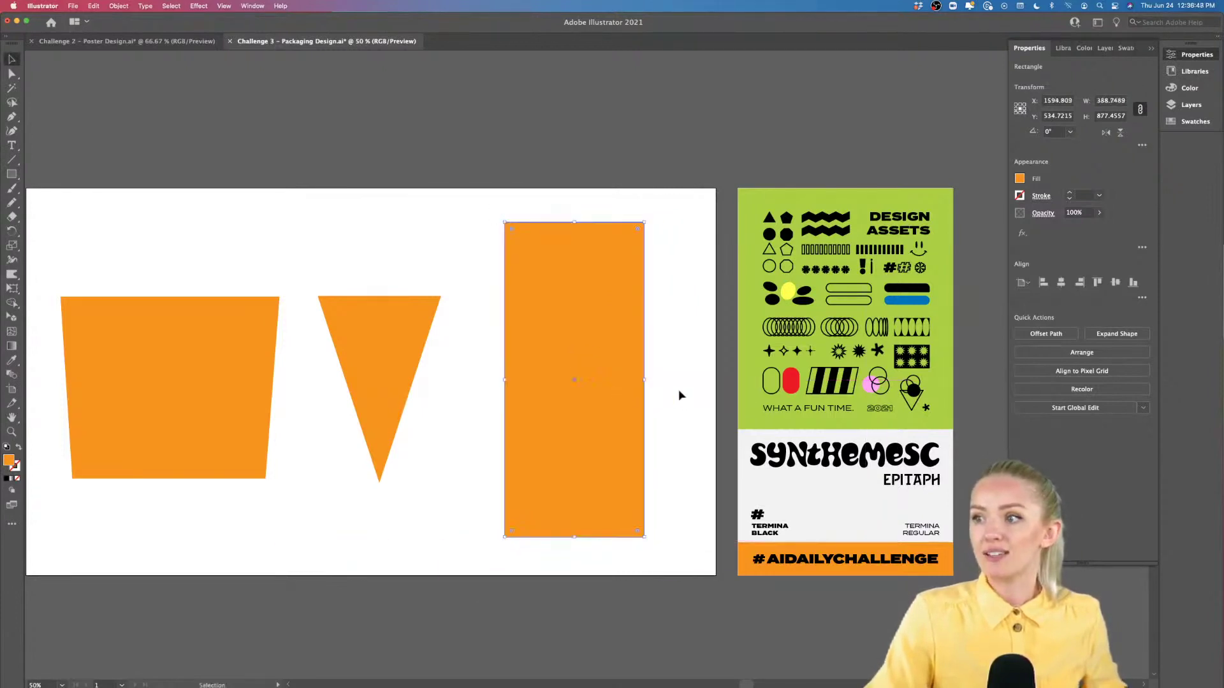
{"action": "left_click", "coordinate": [680, 396]}
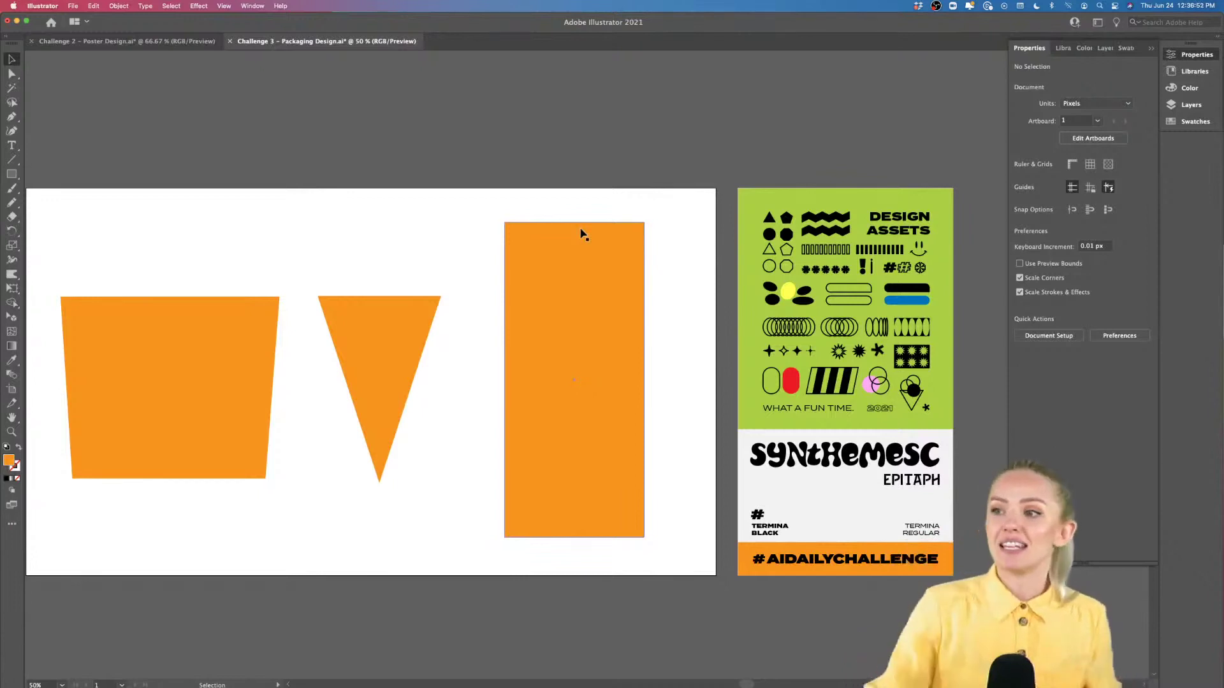
Step: Draw a horizontal line about 389 px long just above the tall rectangle, matching its width, with a black stroke
{"action": "scroll", "coordinate": [630, 231], "scroll_direction": "down", "scroll_amount": 3}
{"action": "scroll", "coordinate": [631, 230], "scroll_direction": "up", "scroll_amount": 8}
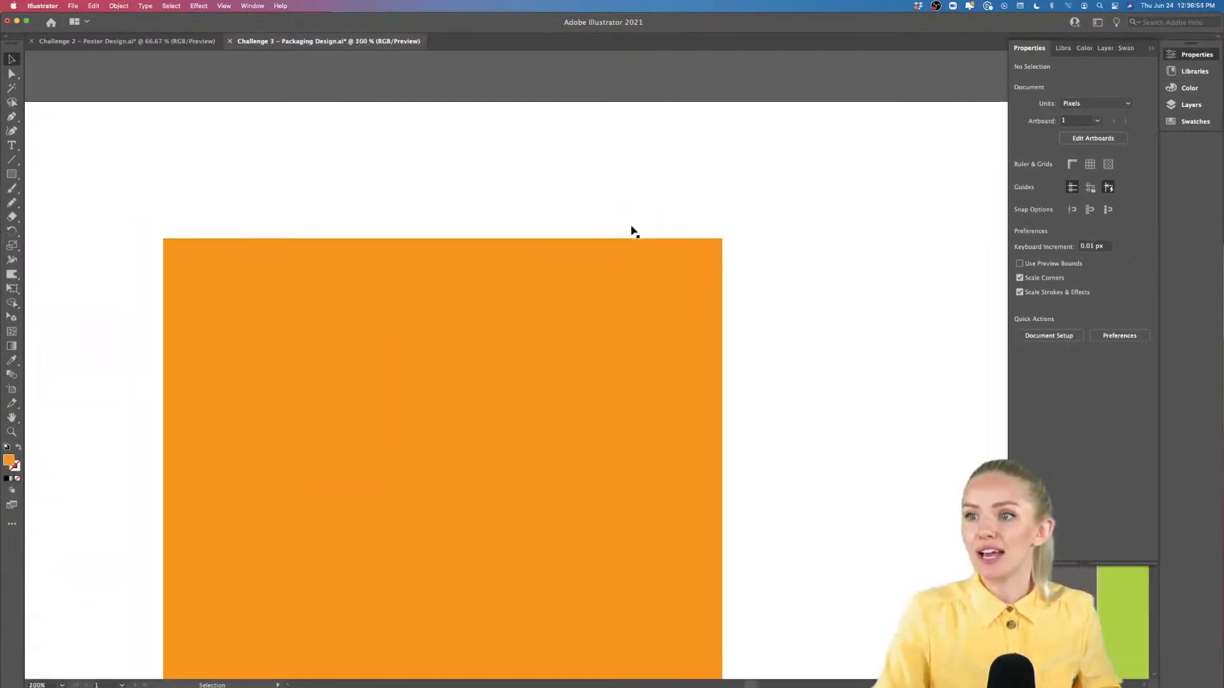
{"action": "left_click", "coordinate": [11, 160]}
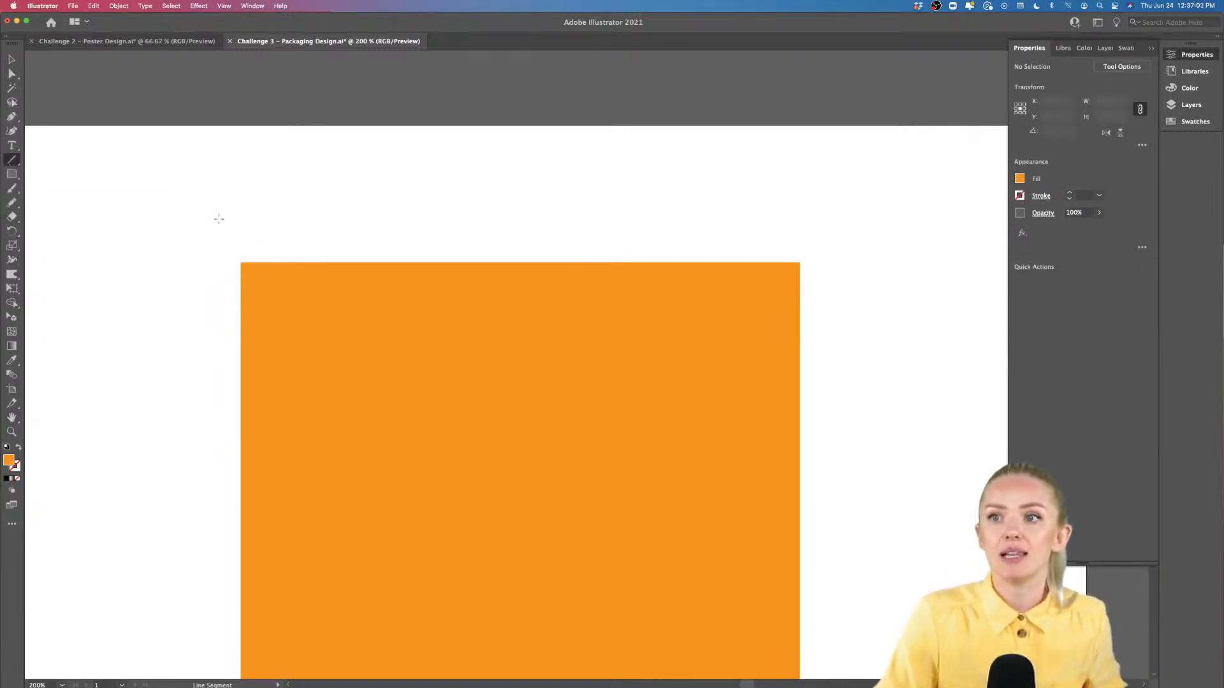
{"action": "left_click_drag", "start_coordinate": [241, 241], "coordinate": [800, 241]}
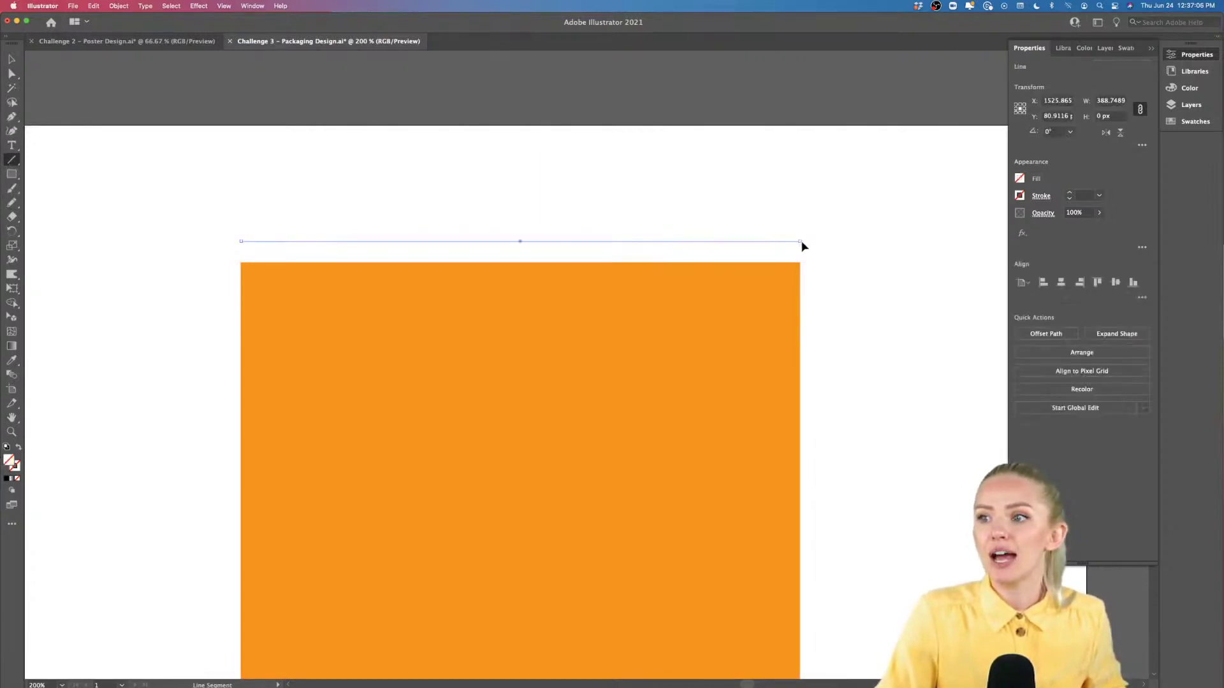
{"action": "left_click", "coordinate": [16, 467]}
{"action": "left_click", "coordinate": [8, 479]}
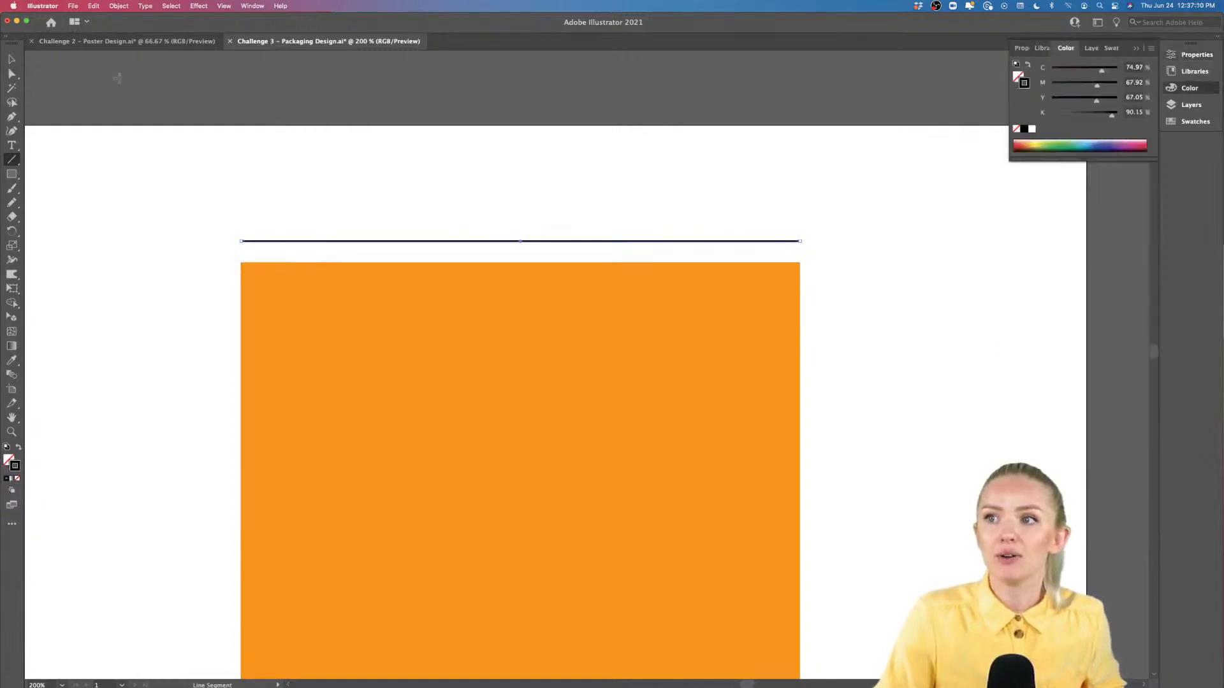
Step: Start a Zig Zag effect on the line with an absolute size of 7 px and 31 ridges per segment
{"action": "left_click", "coordinate": [14, 62]}
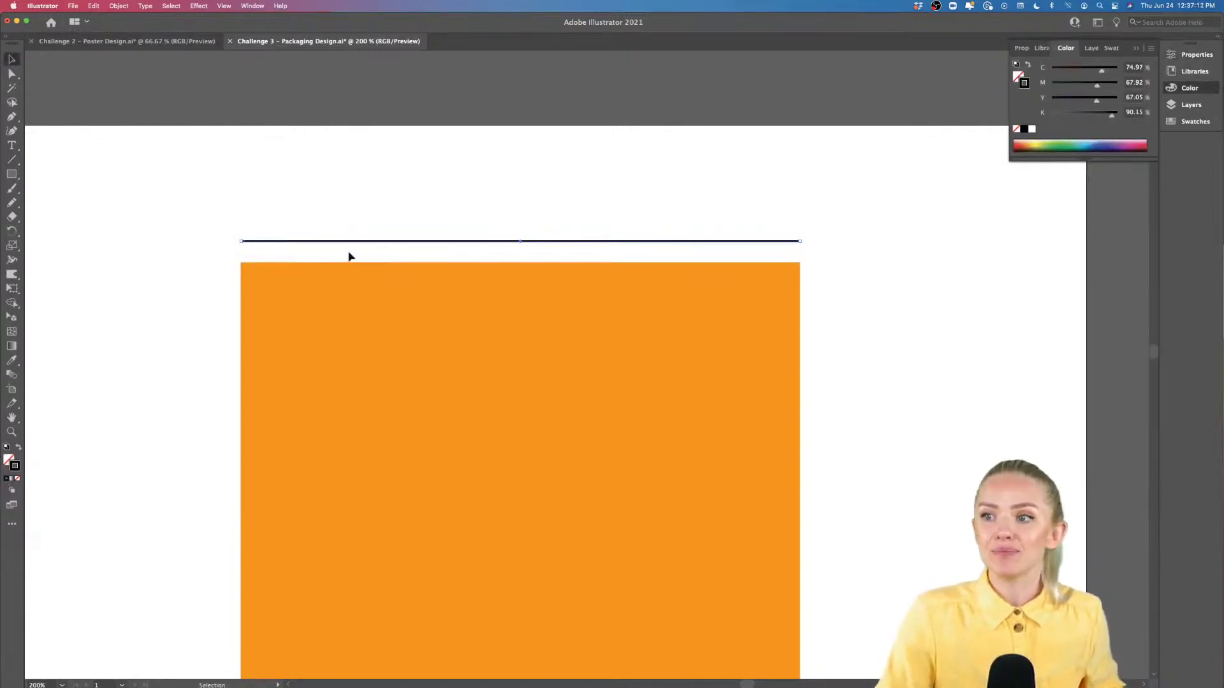
{"action": "left_click", "coordinate": [194, 8]}
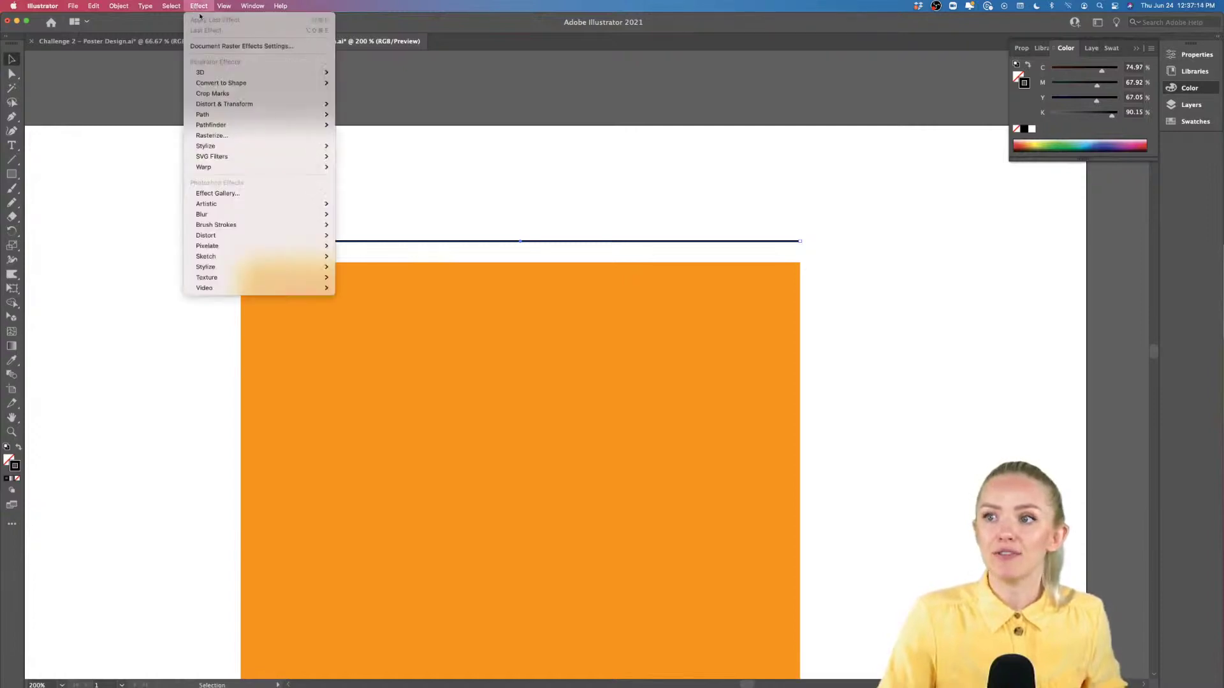
{"action": "mouse_move", "coordinate": [247, 107]}
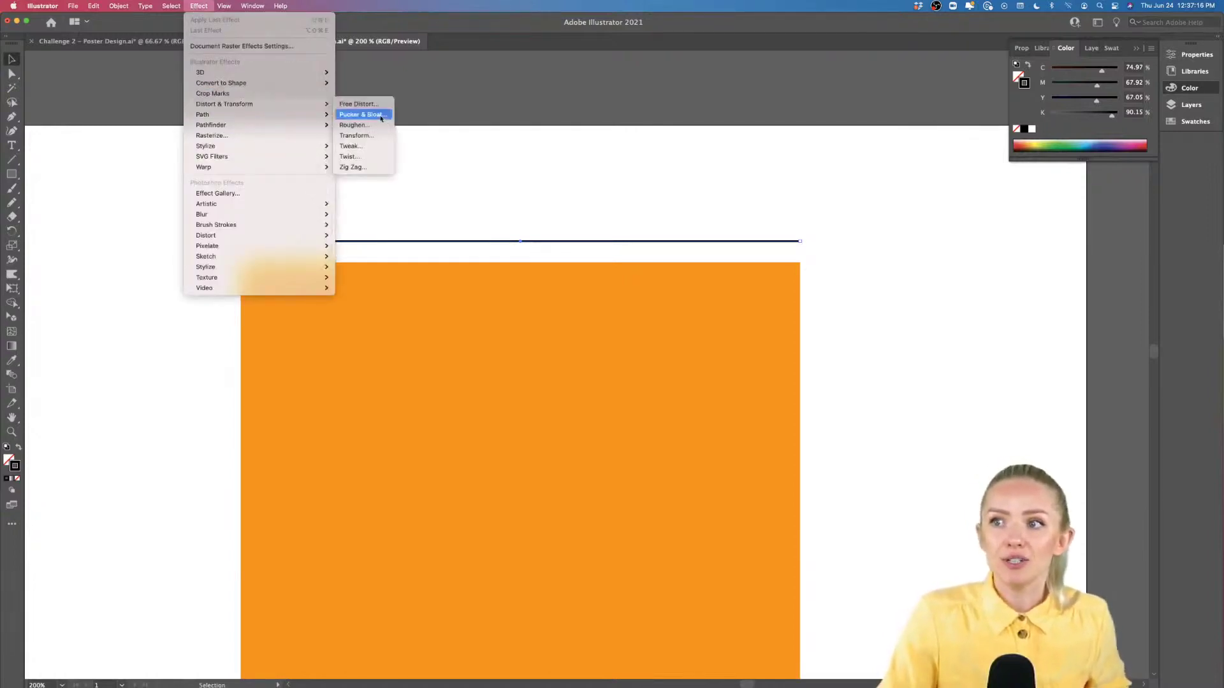
{"action": "left_click", "coordinate": [373, 168]}
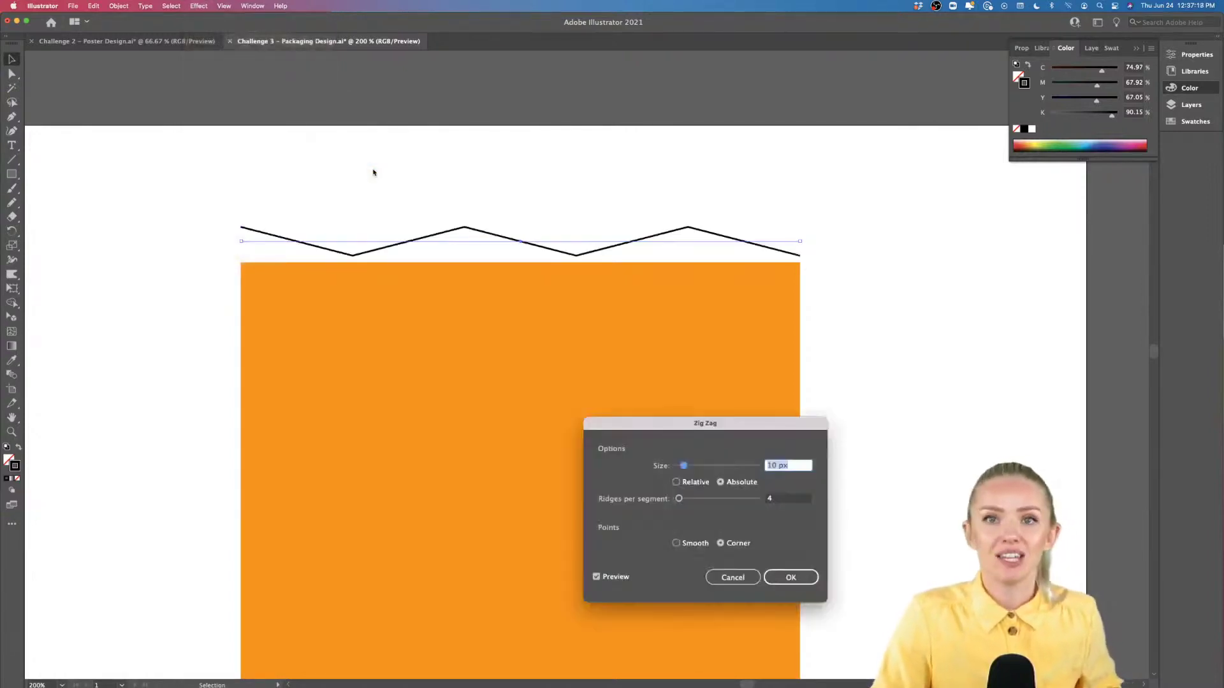
{"action": "left_click_drag", "start_coordinate": [679, 500], "coordinate": [695, 500]}
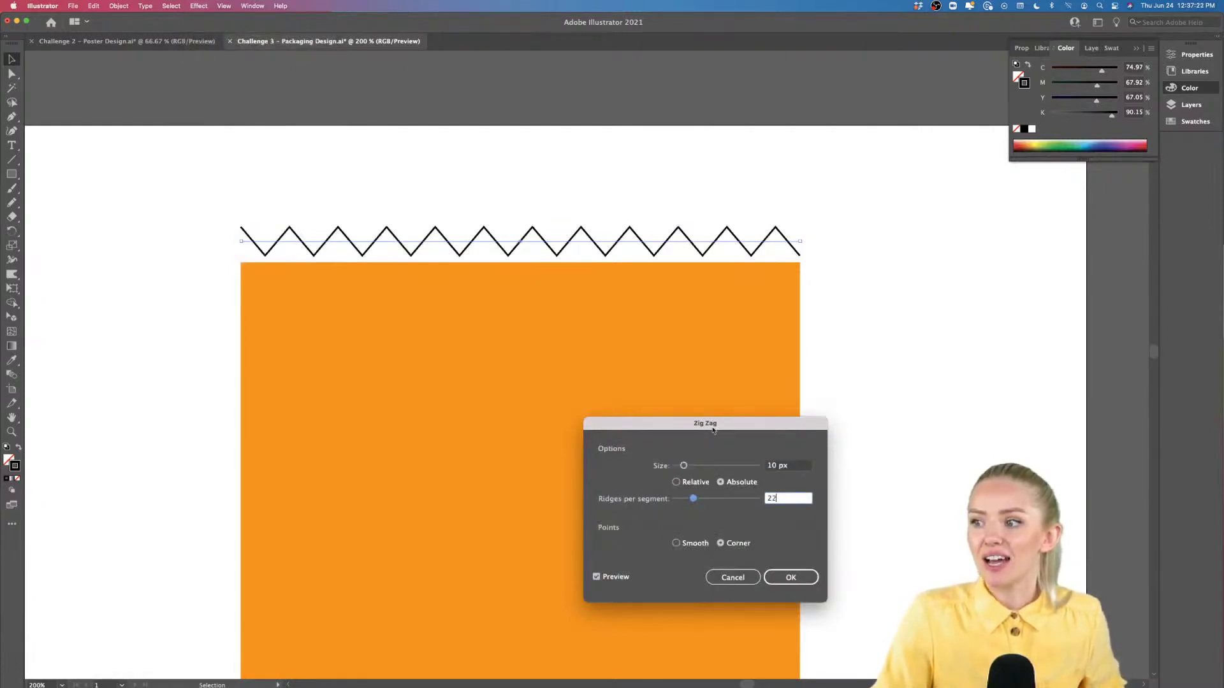
{"action": "left_click_drag", "start_coordinate": [713, 430], "coordinate": [641, 396]}
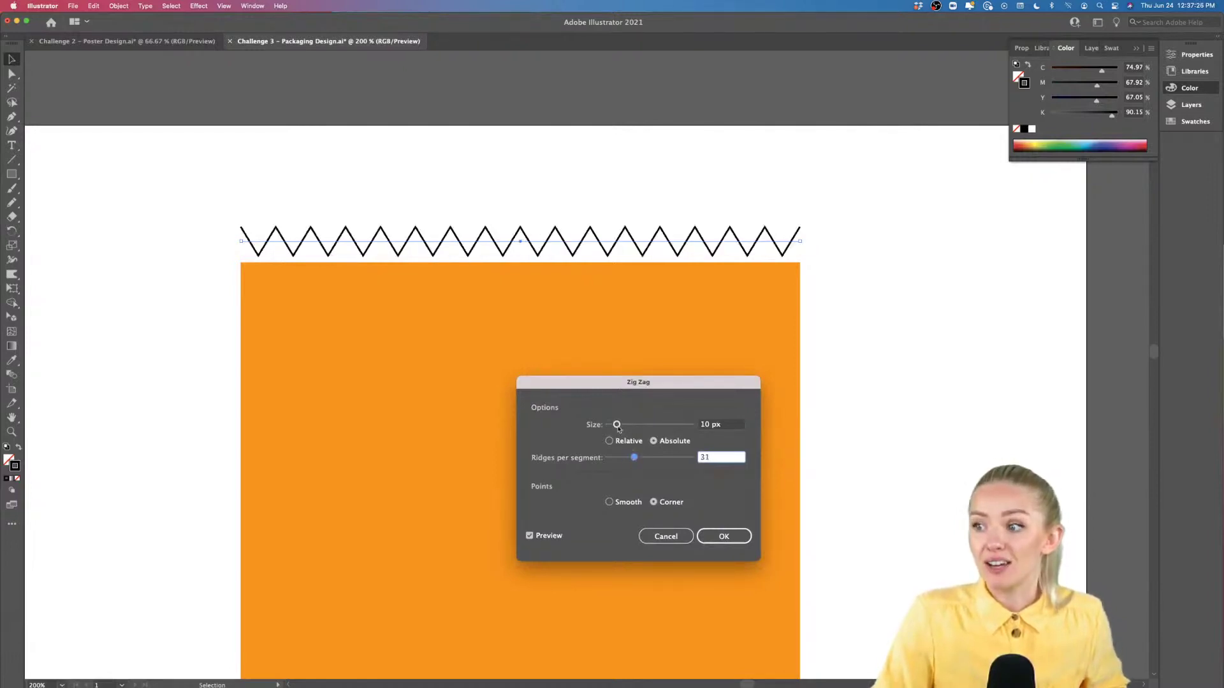
{"action": "left_click_drag", "start_coordinate": [616, 425], "coordinate": [614, 427]}
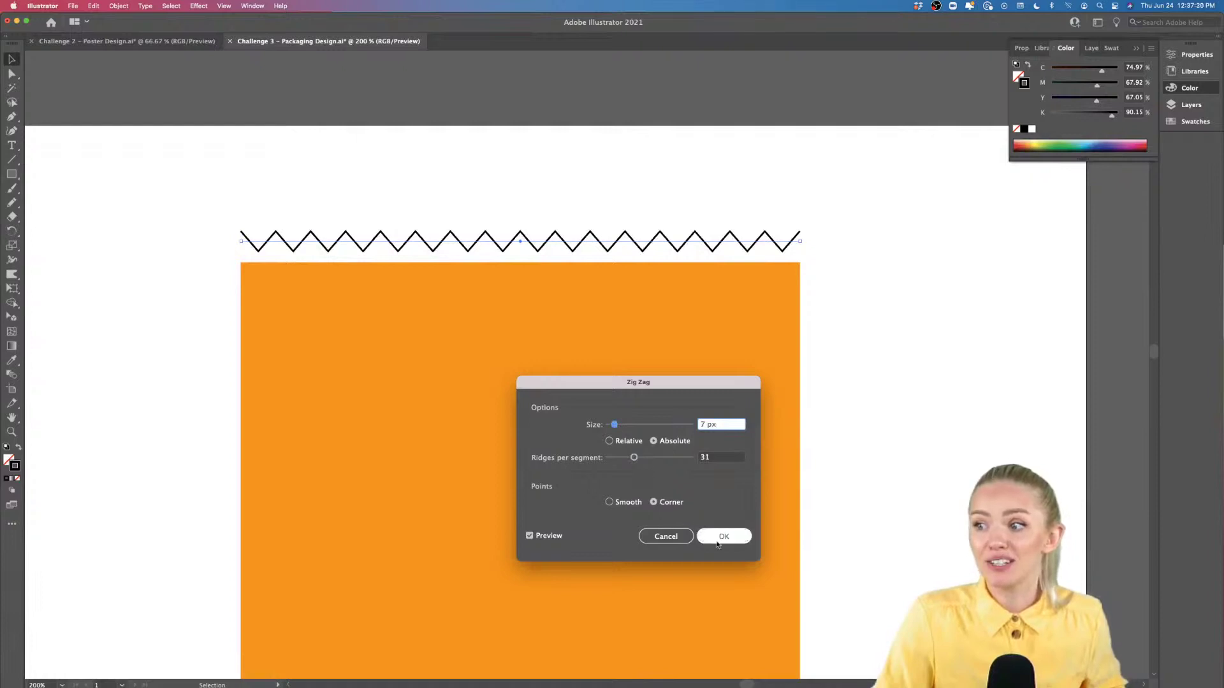
Step: Compare smooth and corner points for the zigzag, choose Corner and apply the effect
{"action": "left_click", "coordinate": [609, 502]}
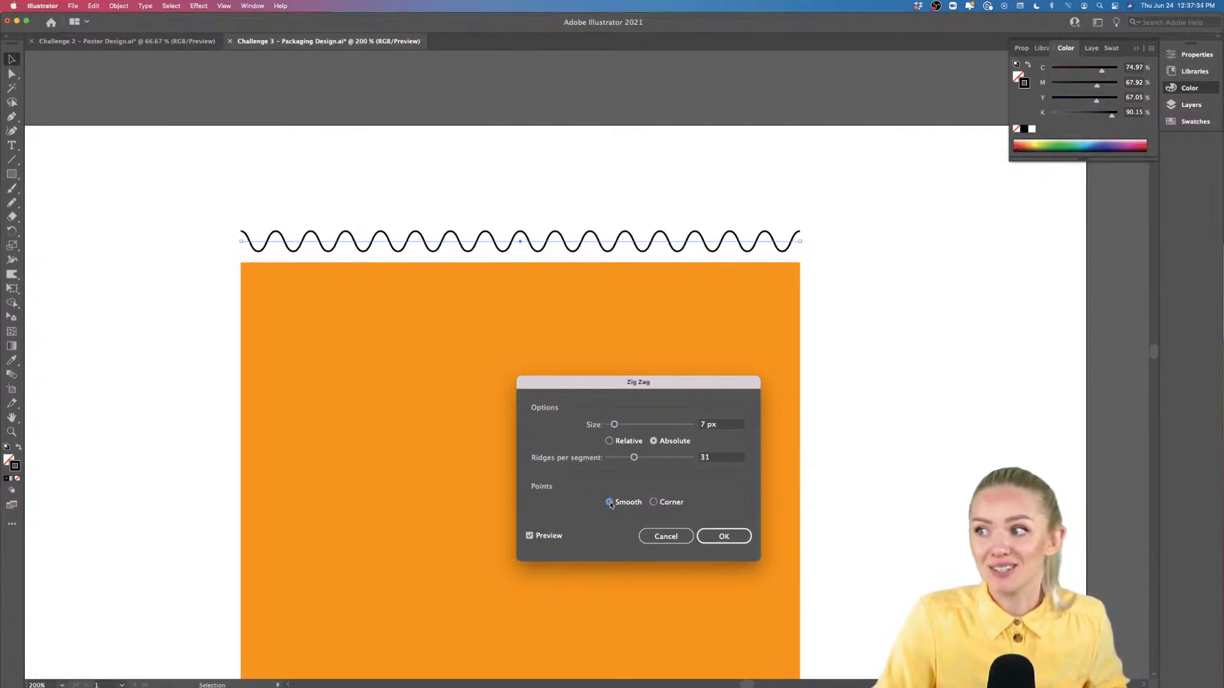
{"action": "left_click", "coordinate": [654, 504]}
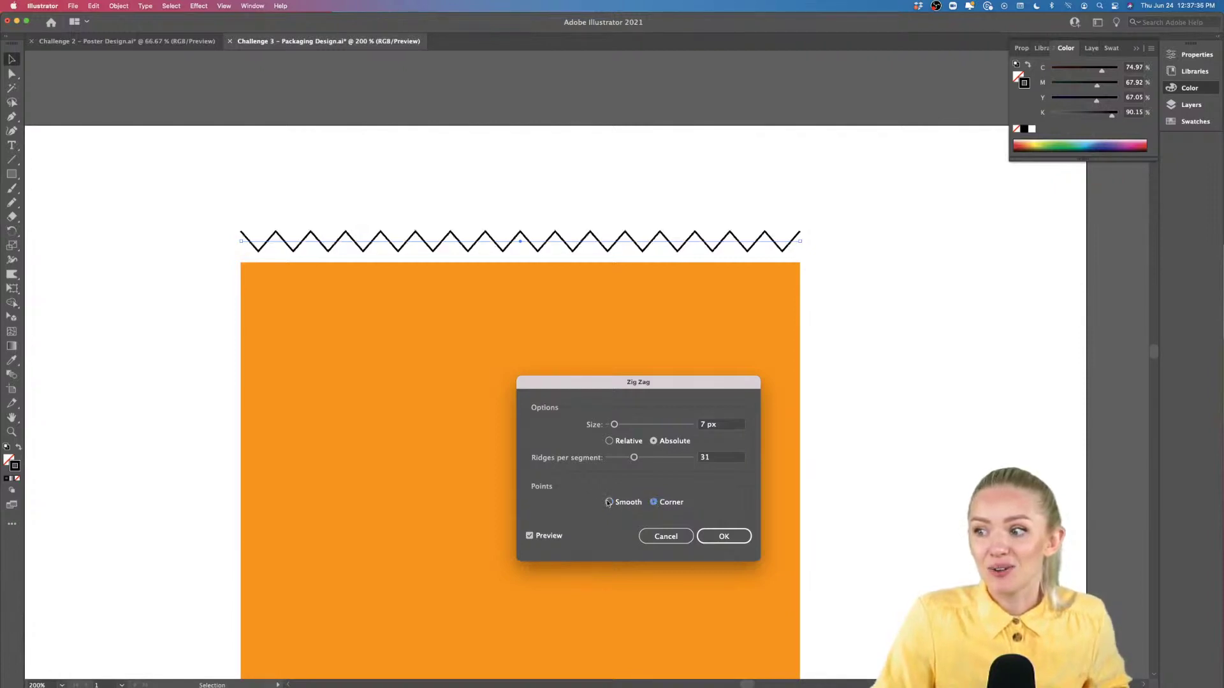
{"action": "left_click", "coordinate": [609, 503]}
{"action": "left_click", "coordinate": [654, 502]}
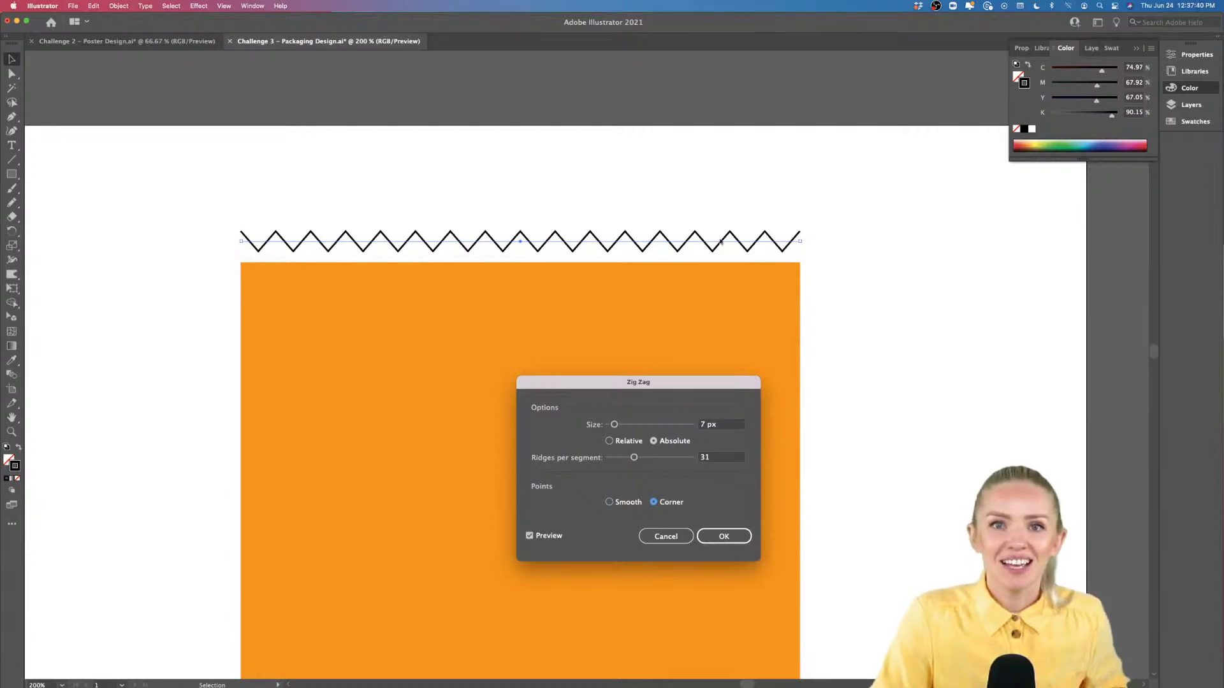
{"action": "left_click", "coordinate": [724, 537]}
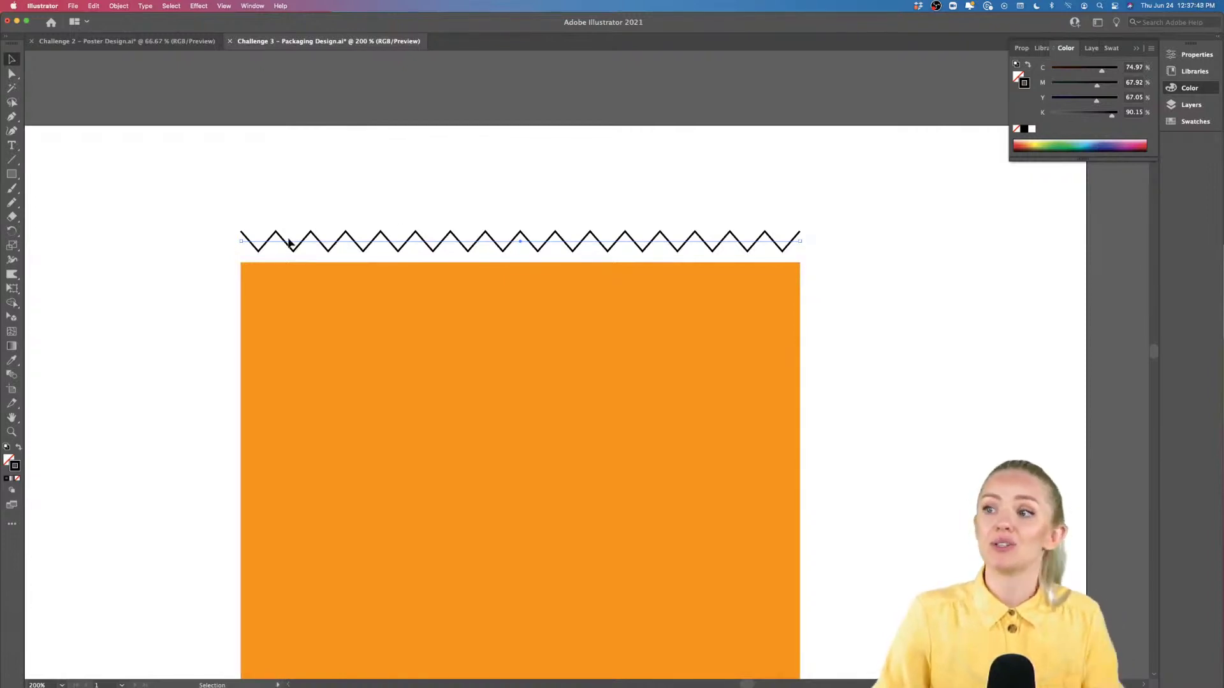
Step: Expand the zigzag line's appearance and move it down onto the top edge of the tall rectangle
{"action": "left_click", "coordinate": [118, 6]}
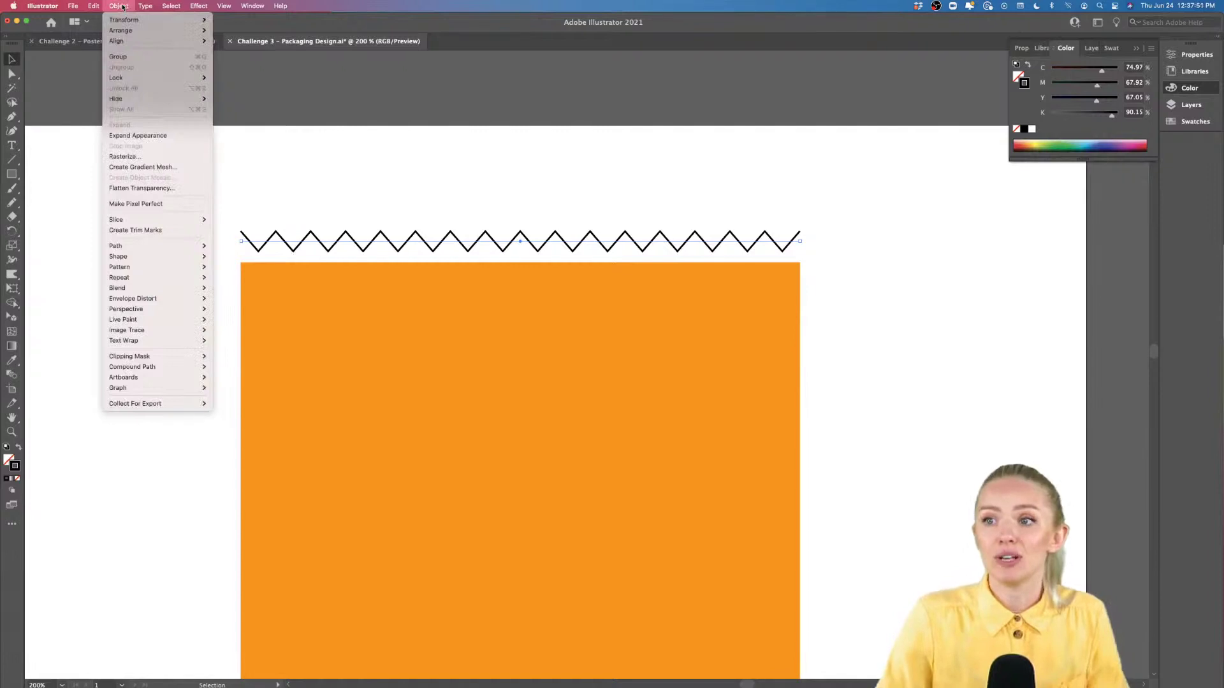
{"action": "left_click", "coordinate": [147, 136]}
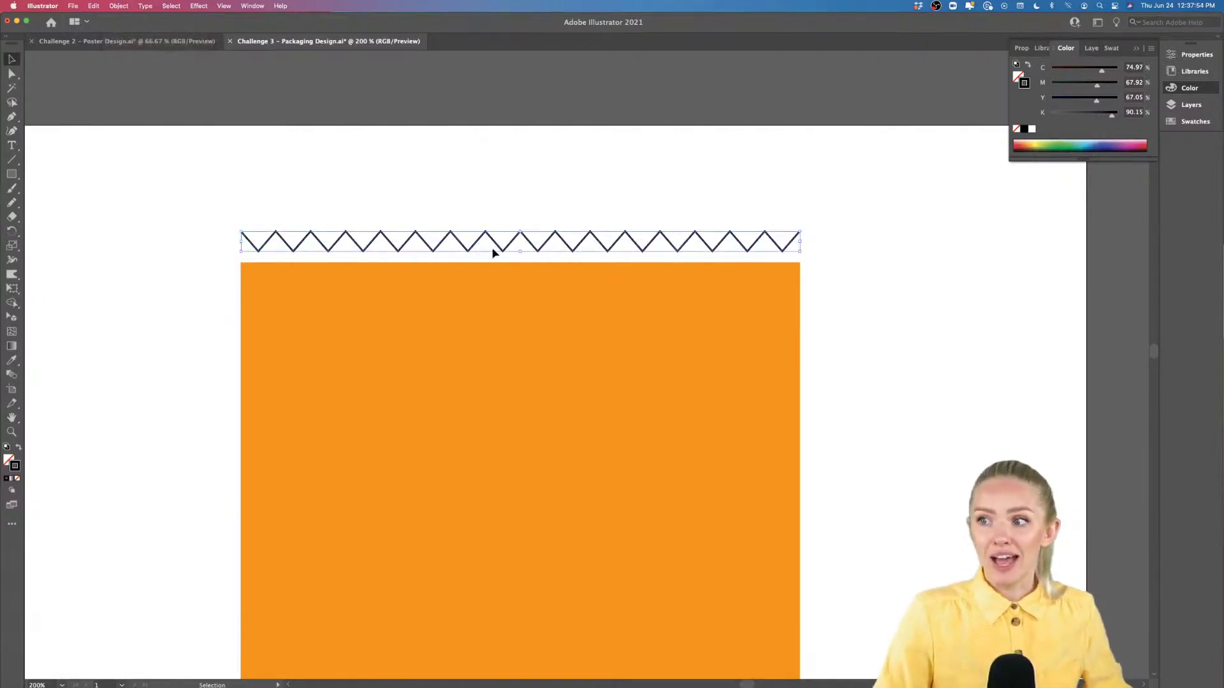
{"action": "scroll", "coordinate": [503, 252], "scroll_direction": "up", "scroll_amount": 6}
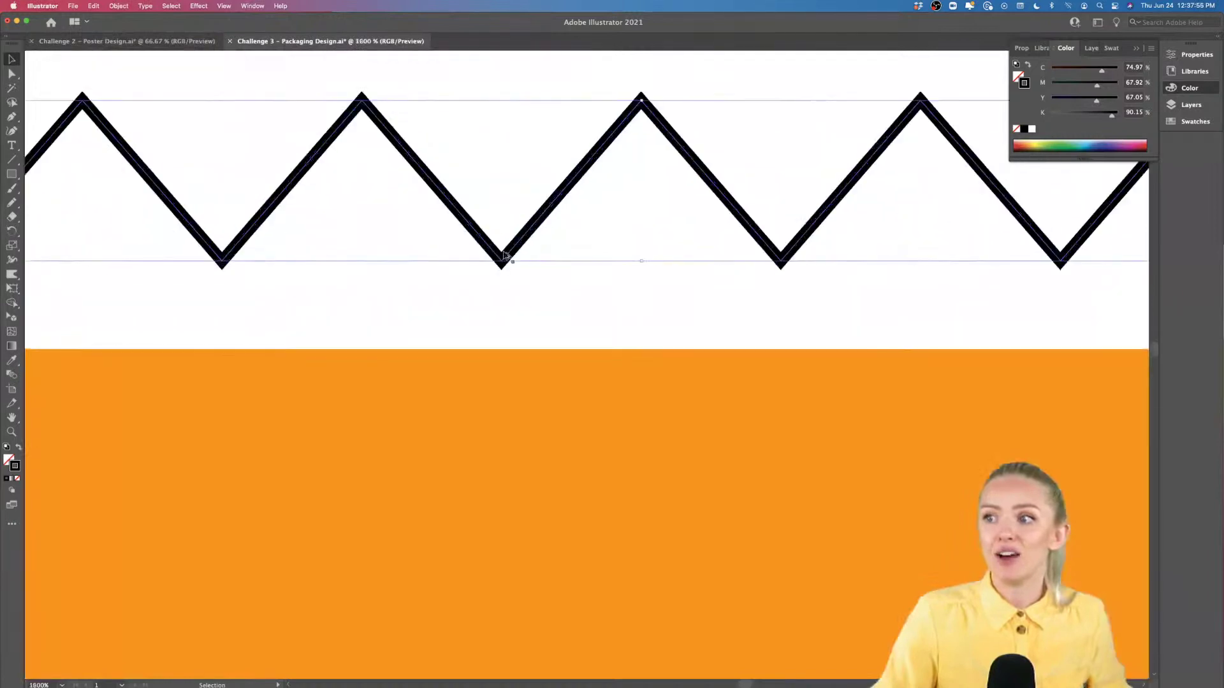
{"action": "scroll", "coordinate": [503, 255], "scroll_direction": "down", "scroll_amount": 5}
{"action": "left_click_drag", "start_coordinate": [507, 253], "coordinate": [515, 293]}
{"action": "scroll", "coordinate": [847, 375], "scroll_direction": "down", "scroll_amount": 4}
{"action": "scroll", "coordinate": [844, 377], "scroll_direction": "right", "scroll_amount": 3}
{"action": "scroll", "coordinate": [844, 377], "scroll_direction": "down", "scroll_amount": 2}
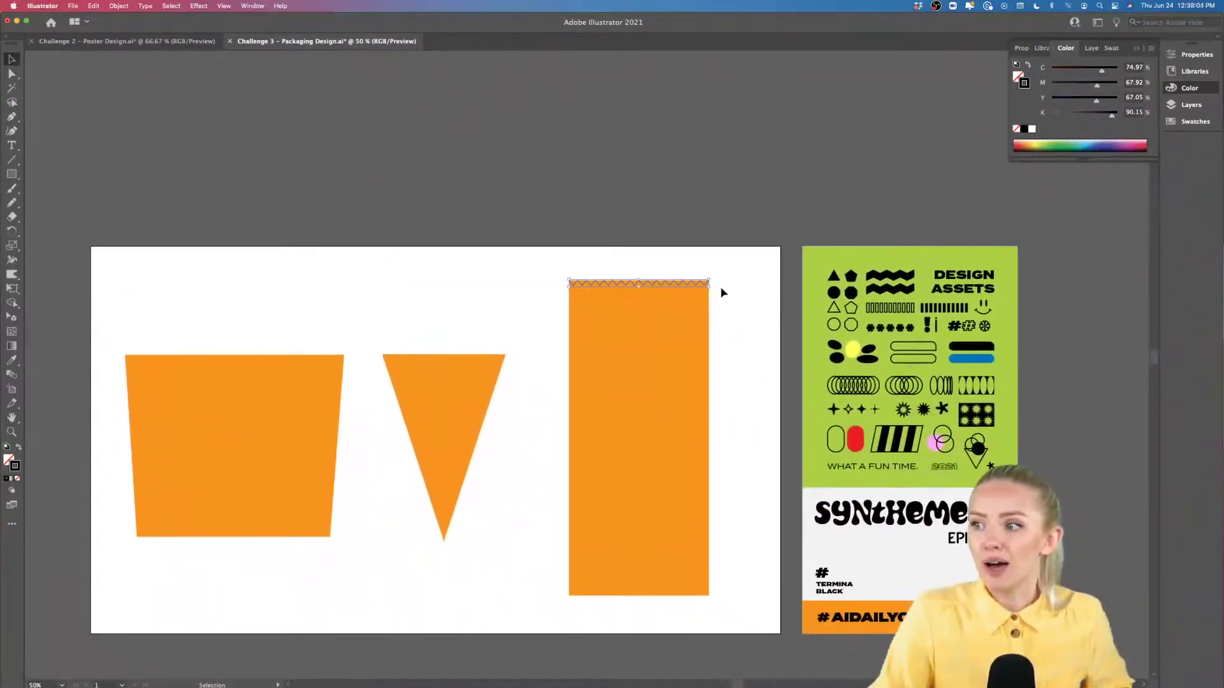
Step: Copy the zigzag line straight down to the bottom edge of the tall rectangle
{"action": "left_click_drag", "start_coordinate": [698, 290], "coordinate": [692, 597]}
{"action": "scroll", "coordinate": [693, 598], "scroll_direction": "up", "scroll_amount": 2}
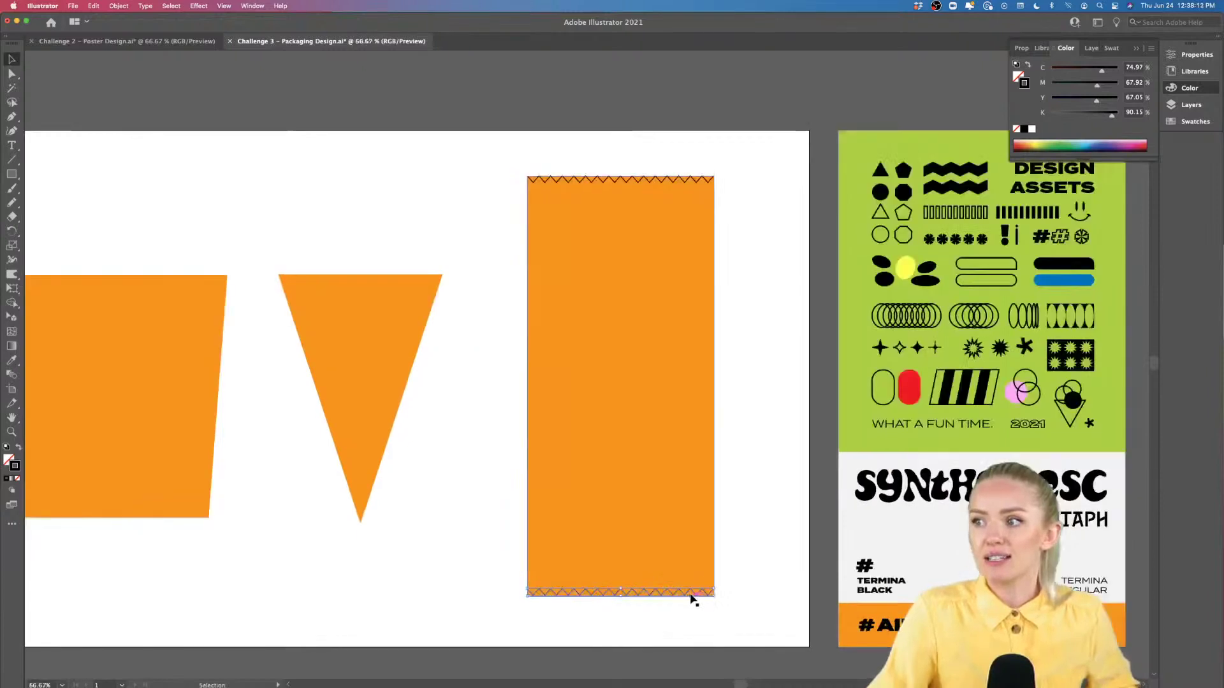
{"action": "scroll", "coordinate": [693, 598], "scroll_direction": "down", "scroll_amount": 1}
{"action": "left_click", "coordinate": [699, 324]}
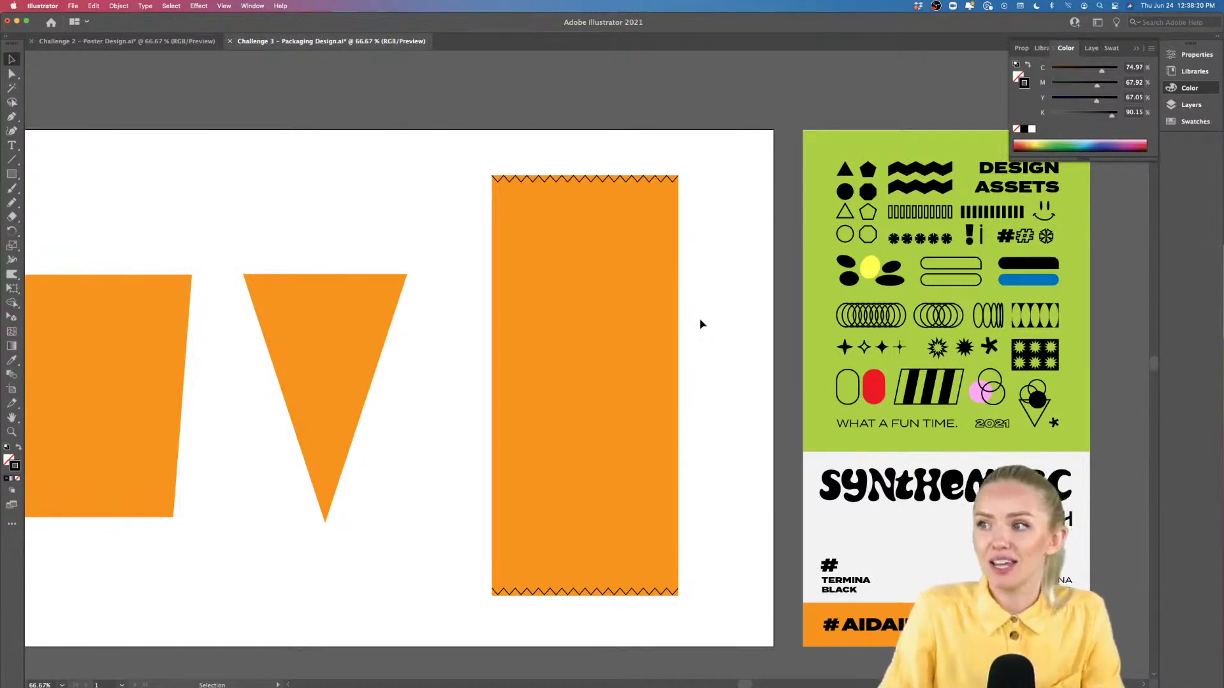
Step: Move both zigzags slightly further inside the rectangle and widen them to about 400 px so they extend past both sides
{"action": "left_click_drag", "start_coordinate": [633, 184], "coordinate": [626, 191]}
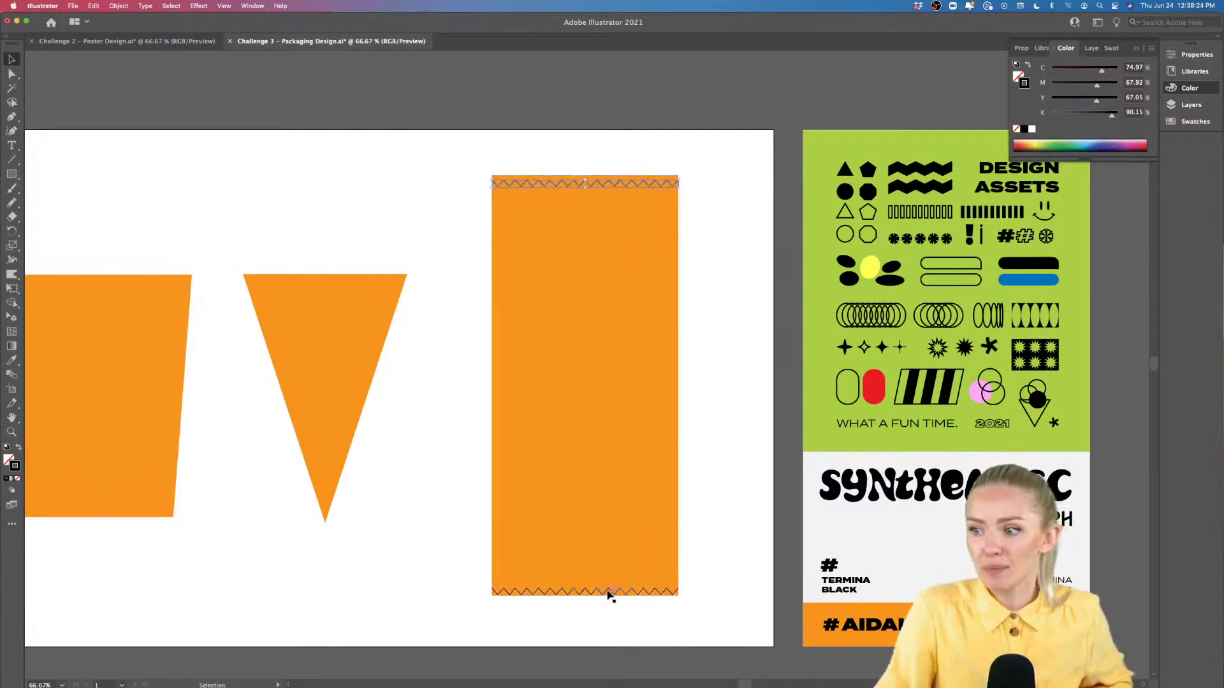
{"action": "left_click_drag", "start_coordinate": [609, 595], "coordinate": [609, 590]}
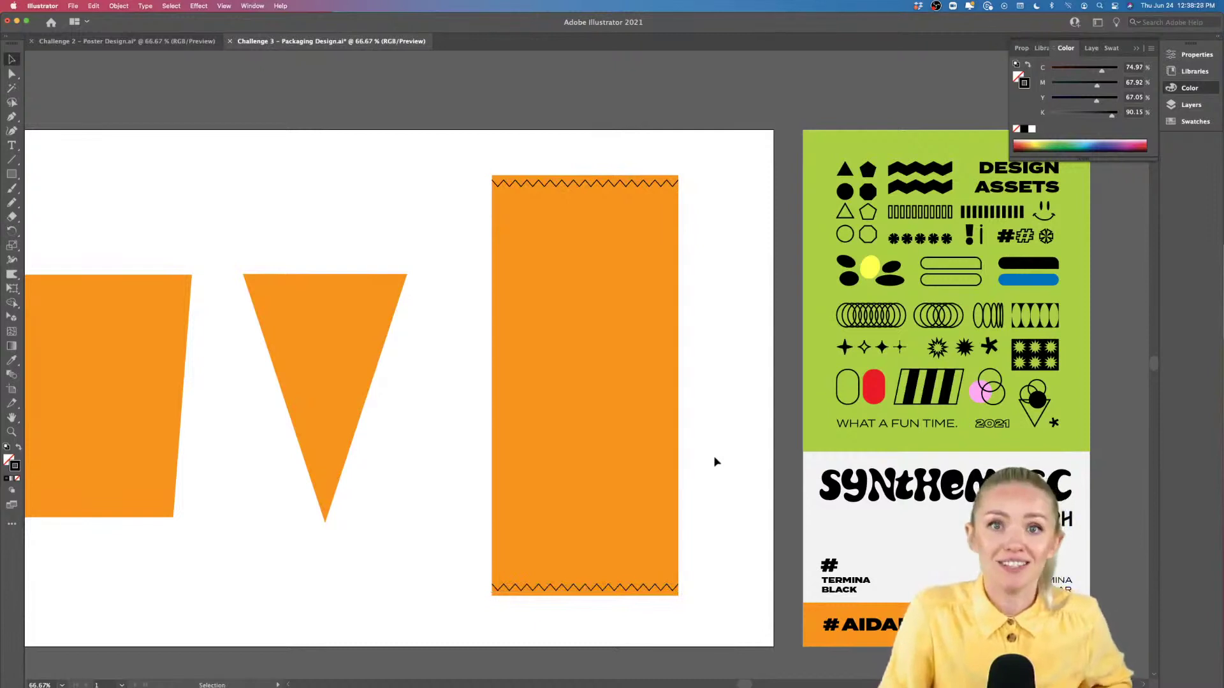
{"action": "left_click", "coordinate": [678, 183]}
{"action": "left_click_drag", "start_coordinate": [681, 184], "coordinate": [678, 185]}
{"action": "left_click", "coordinate": [679, 589]}
{"action": "left_click_drag", "start_coordinate": [678, 588], "coordinate": [681, 589]}
{"action": "left_click", "coordinate": [724, 266]}
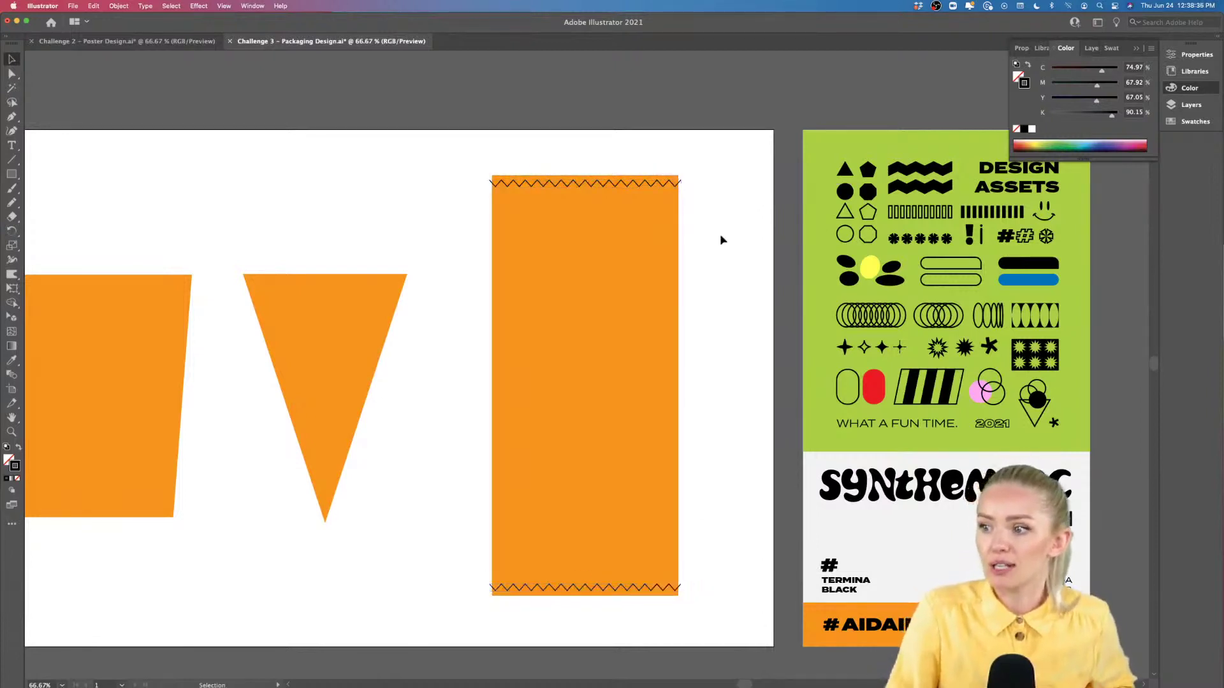
Step: Divide the tall rectangle along both zigzag lines with the Pathfinder Divide operation
{"action": "key", "text": "super+equal"}
{"action": "scroll", "coordinate": [696, 283], "scroll_direction": "down", "scroll_amount": 2}
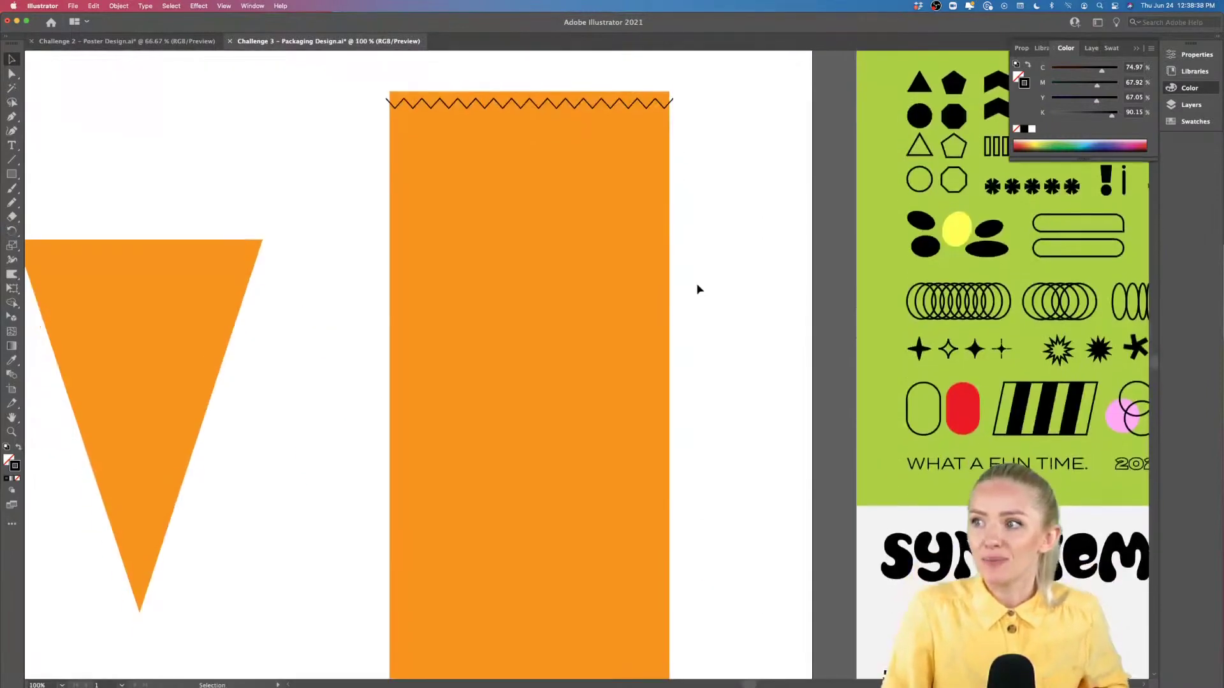
{"action": "key", "text": "super+minus"}
{"action": "scroll", "coordinate": [697, 287], "scroll_direction": "down", "scroll_amount": 1}
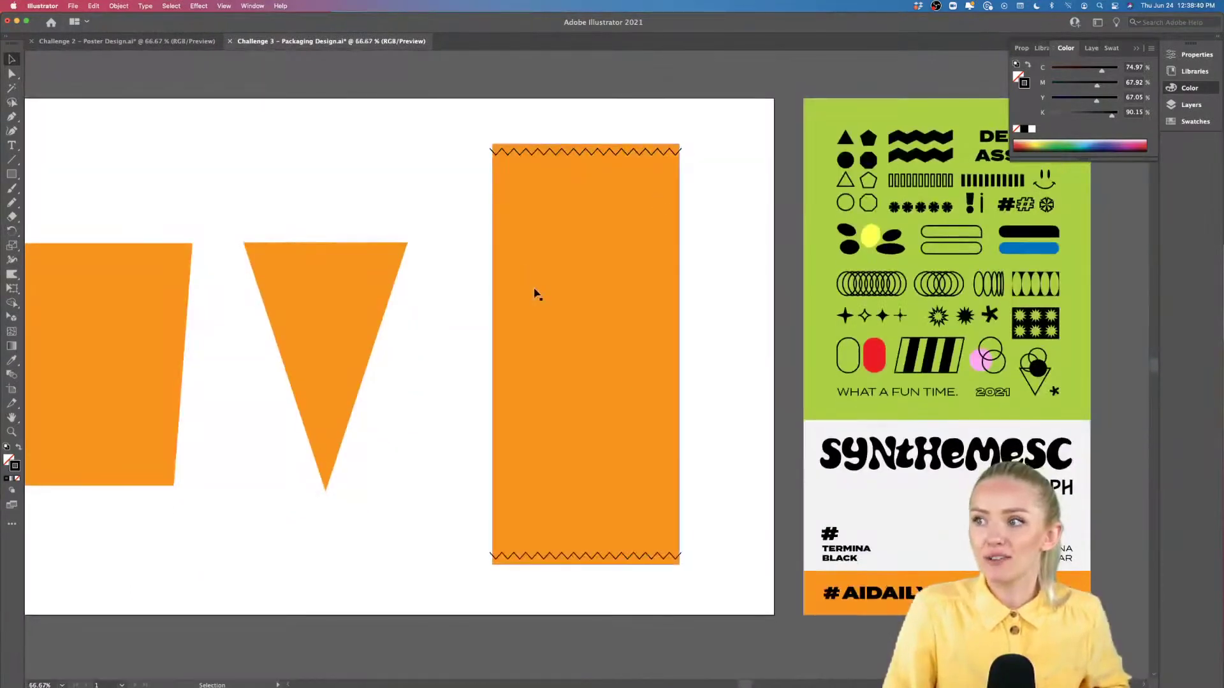
{"action": "left_click_drag", "start_coordinate": [569, 517], "coordinate": [487, 605]}
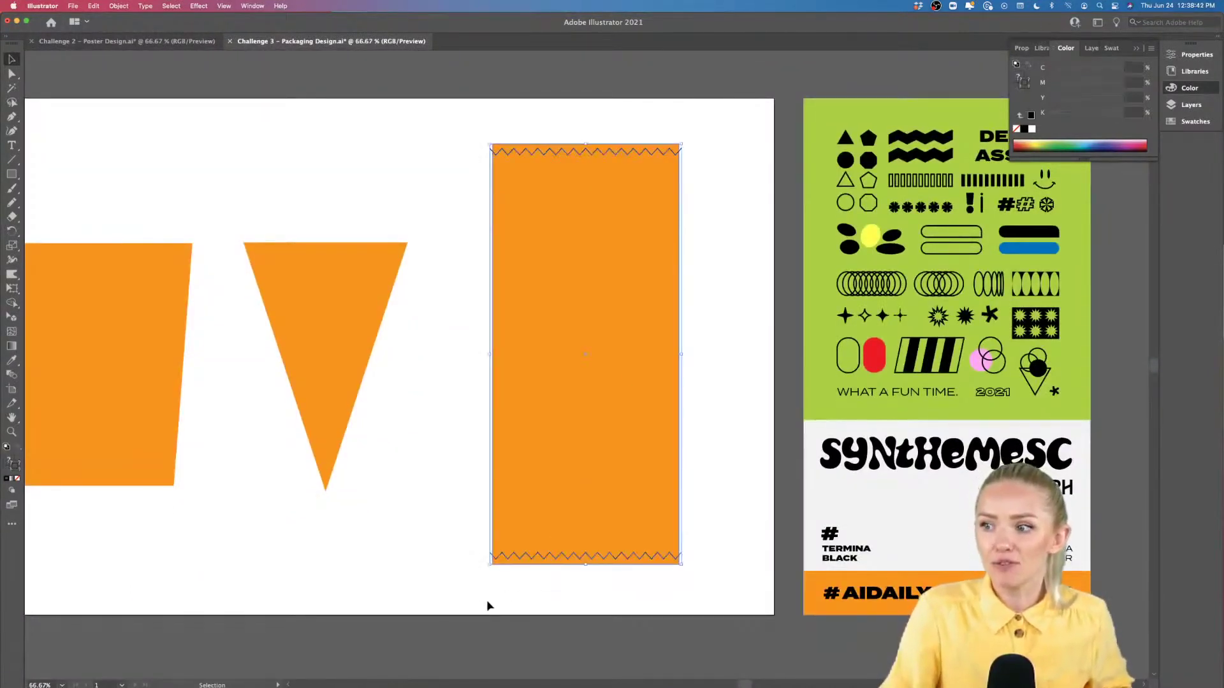
{"action": "left_click", "coordinate": [1021, 48]}
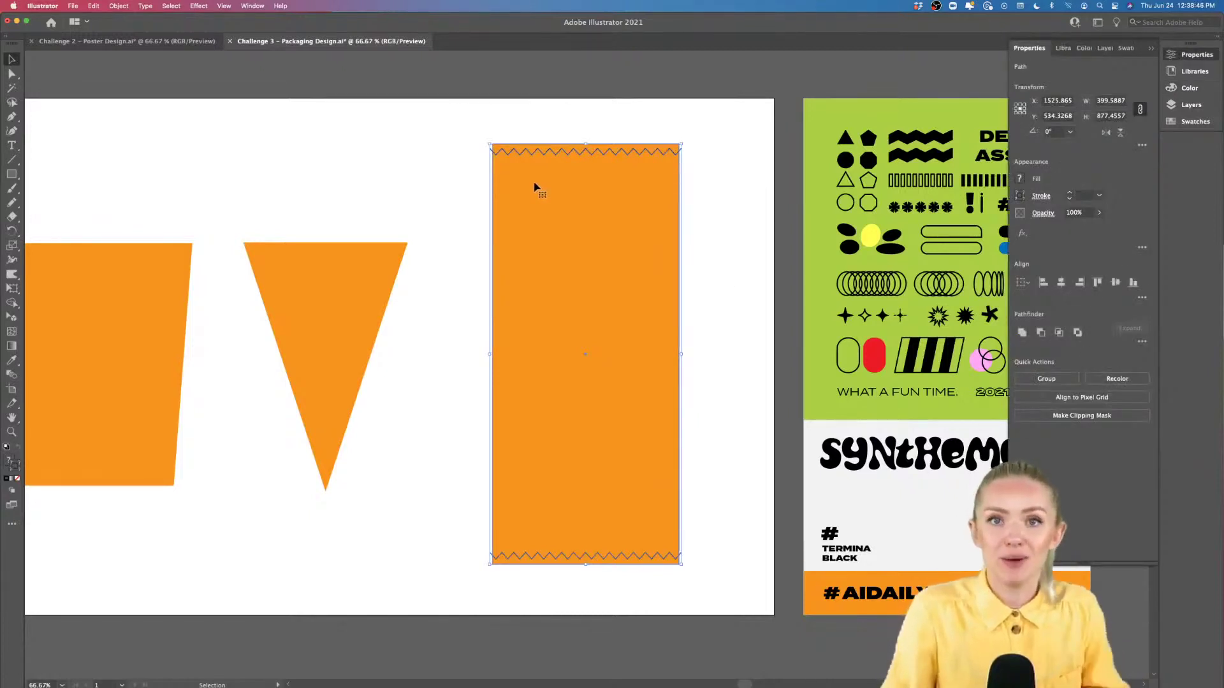
{"action": "left_click", "coordinate": [248, 8]}
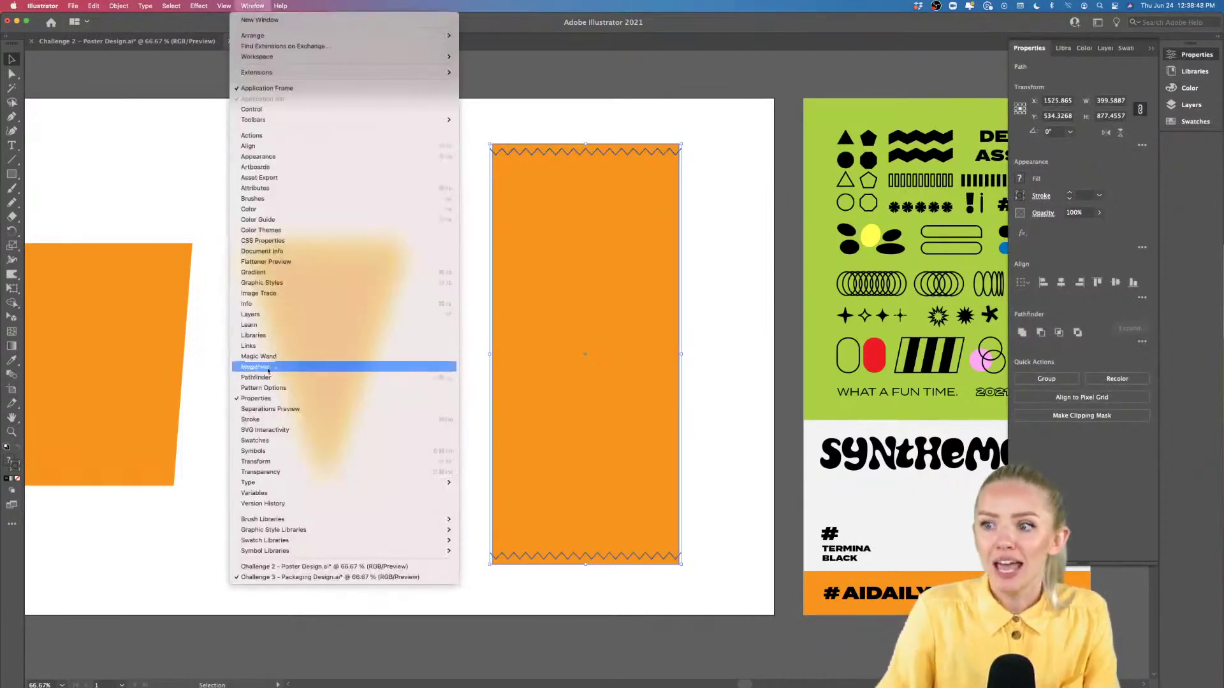
{"action": "left_click", "coordinate": [722, 352]}
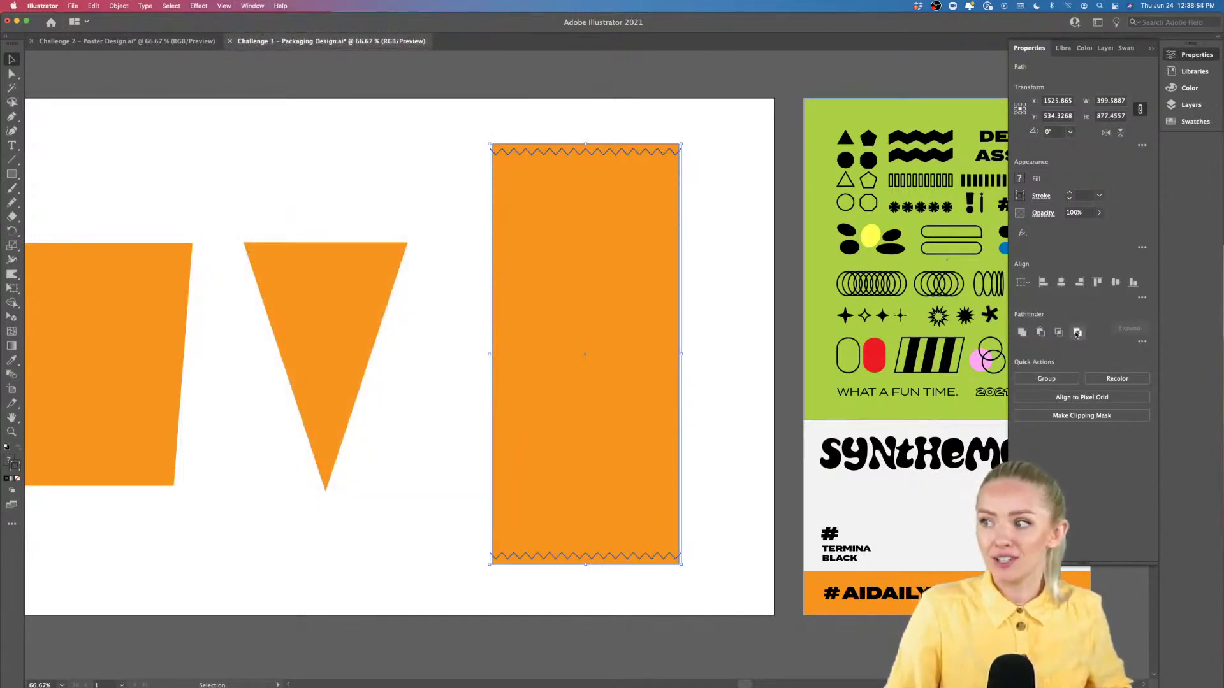
{"action": "left_click", "coordinate": [1142, 345]}
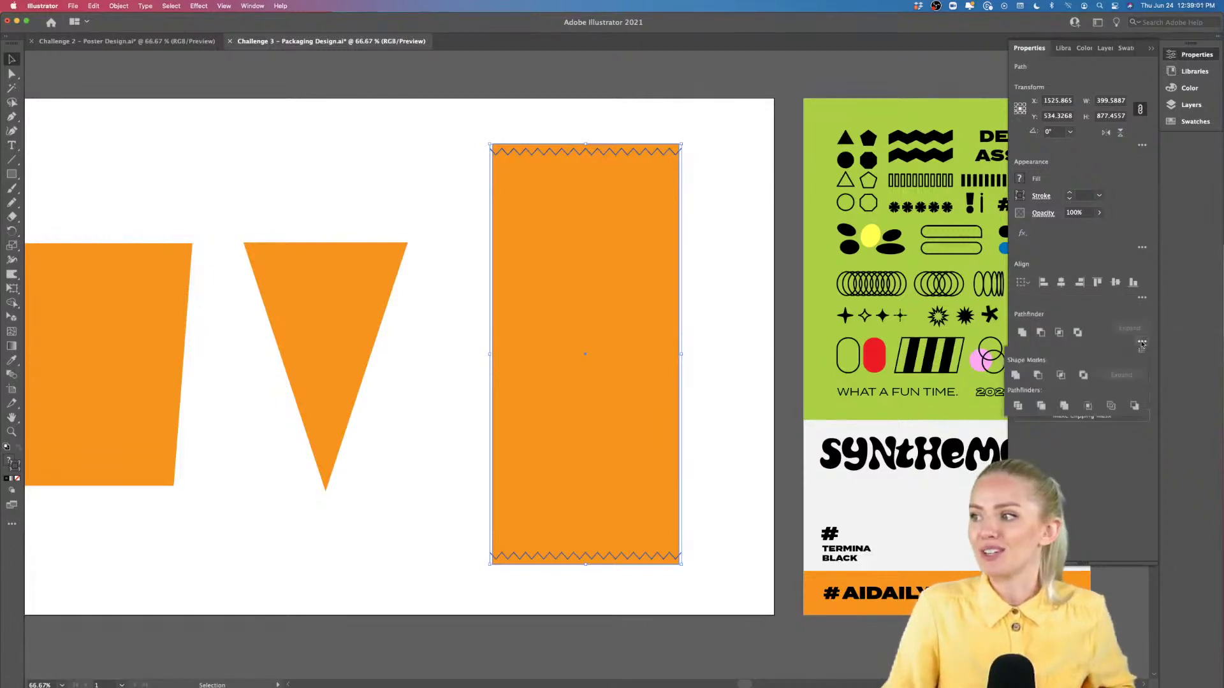
{"action": "left_click", "coordinate": [1021, 408]}
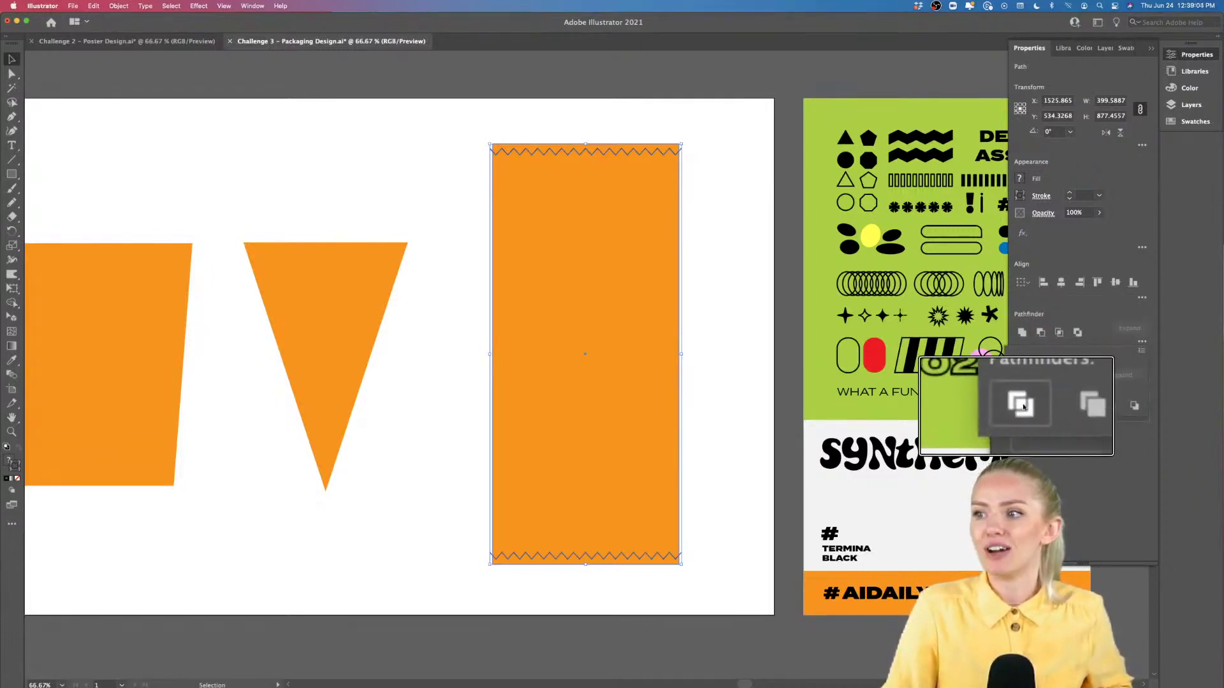
{"action": "left_click", "coordinate": [974, 432]}
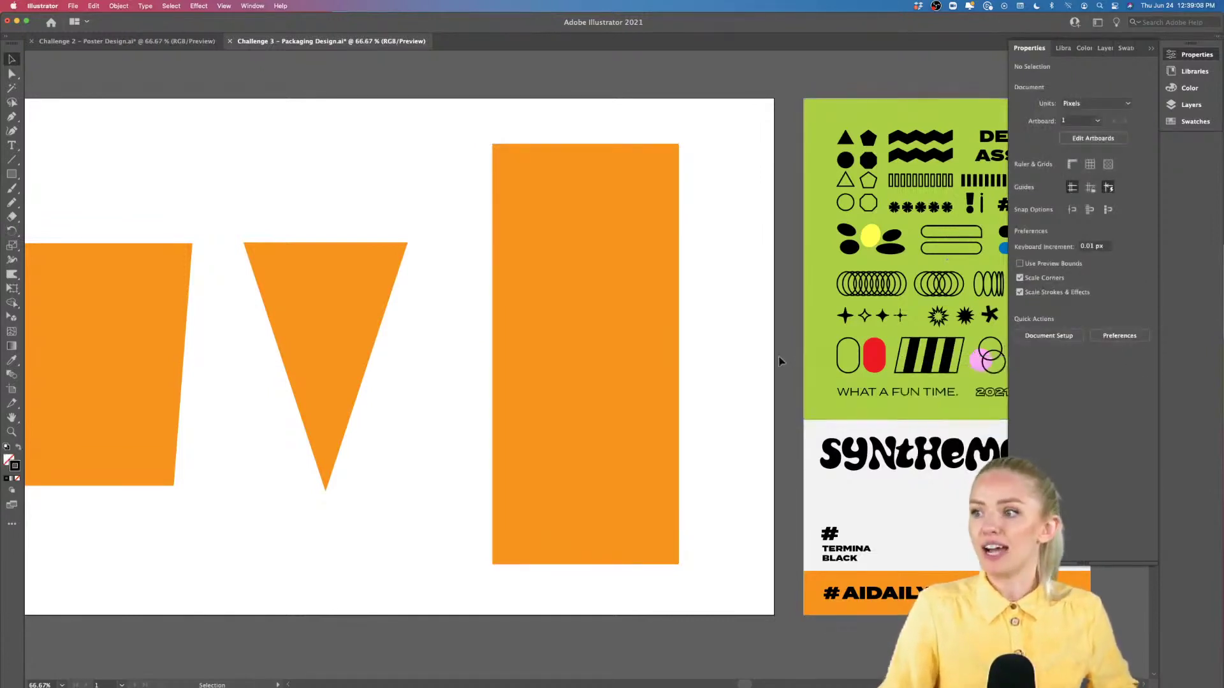
Step: Delete the strips outside the zigzag cuts at the top and bottom of the divided rectangle
{"action": "double_click", "coordinate": [606, 149]}
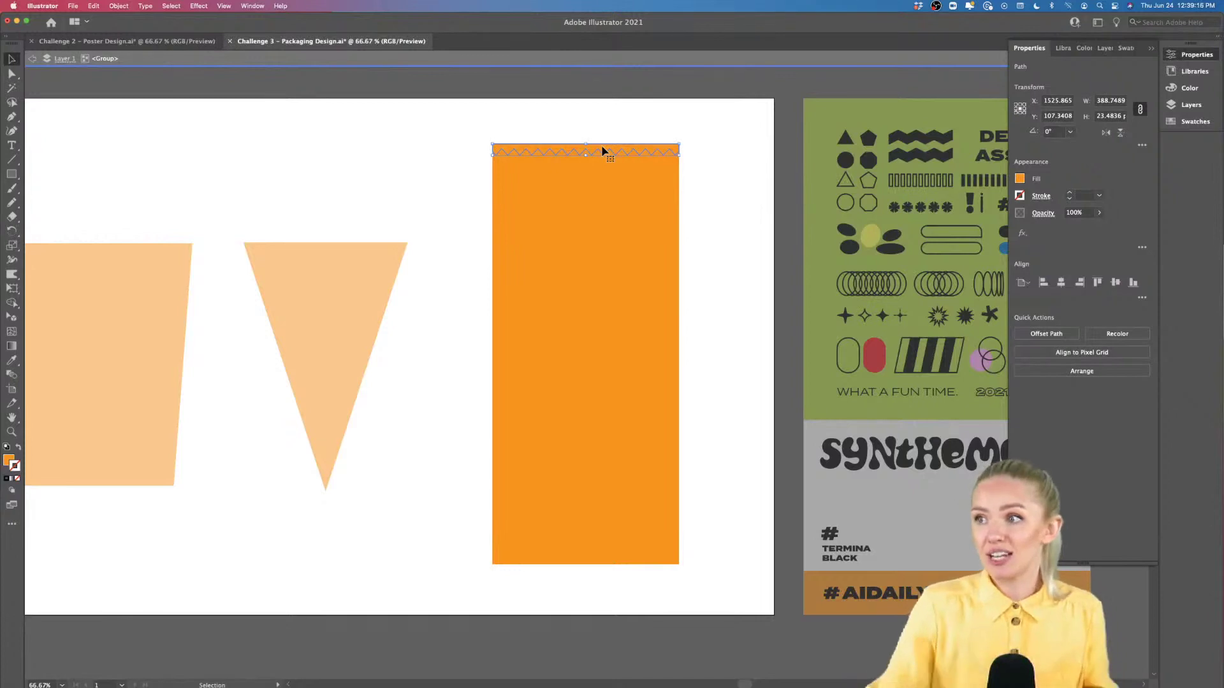
{"action": "left_click", "coordinate": [648, 568]}
{"action": "double_click", "coordinate": [749, 427]}
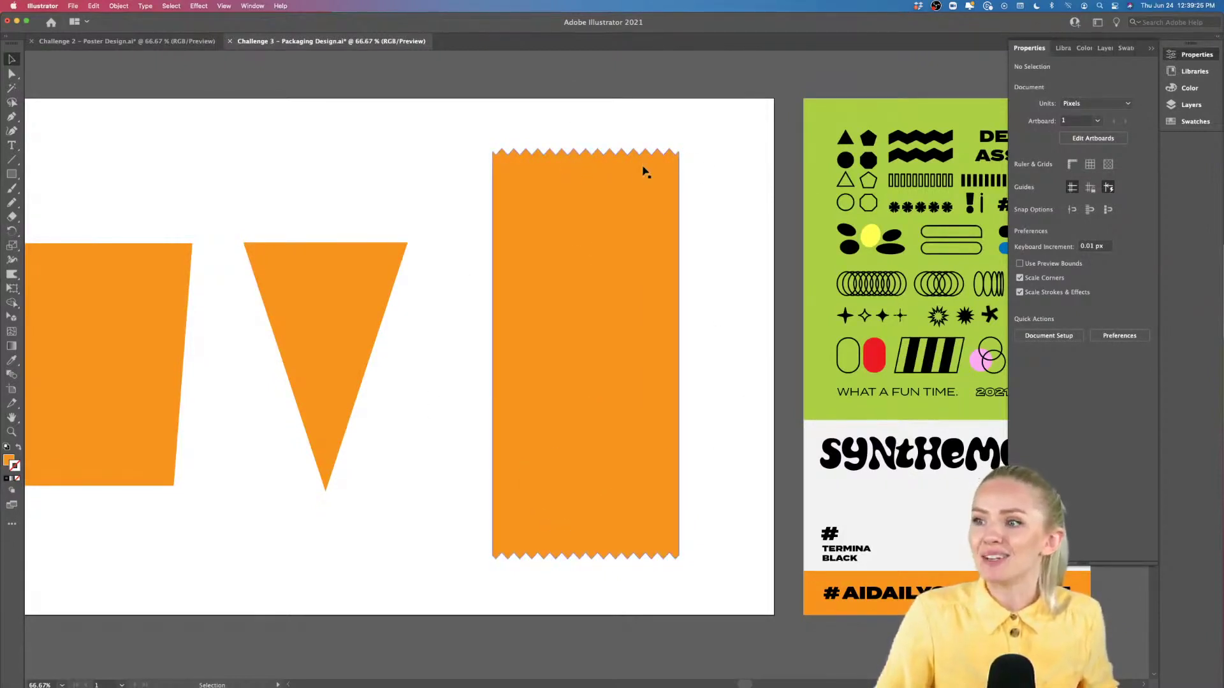
Step: Narrow the wrapper slightly from its right side, and shift the wrapper and the cone right to even out the spacing
{"action": "scroll", "coordinate": [730, 340], "scroll_direction": "down", "scroll_amount": 2}
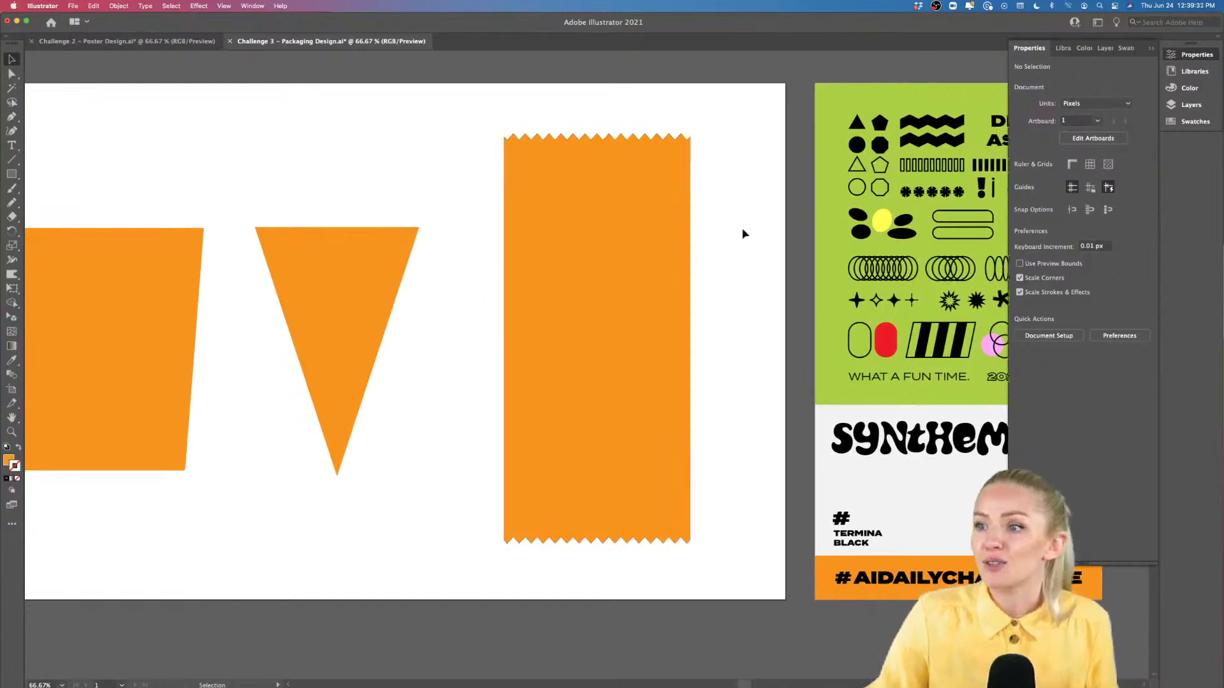
{"action": "scroll", "coordinate": [744, 233], "scroll_direction": "left", "scroll_amount": 5}
{"action": "scroll", "coordinate": [742, 234], "scroll_direction": "left", "scroll_amount": 2}
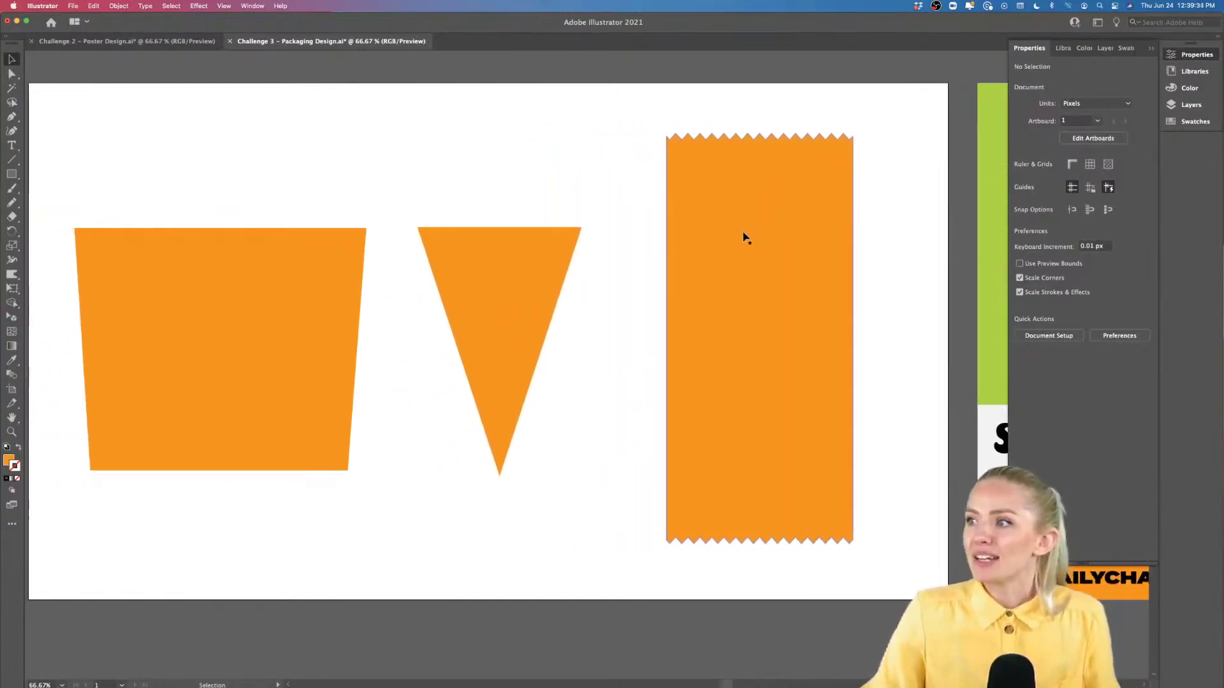
{"action": "left_click", "coordinate": [812, 344]}
{"action": "left_click_drag", "start_coordinate": [853, 338], "coordinate": [839, 338]}
{"action": "left_click", "coordinate": [863, 353]}
{"action": "left_click_drag", "start_coordinate": [820, 394], "coordinate": [831, 395]}
{"action": "left_click", "coordinate": [897, 389]}
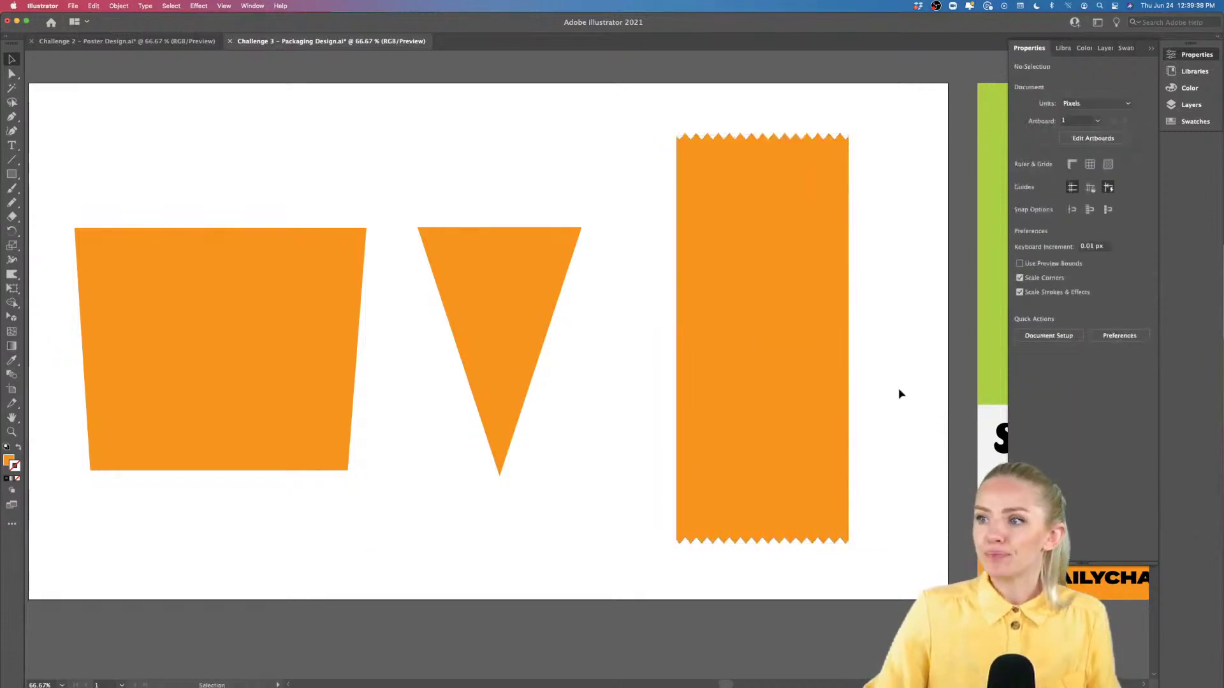
{"action": "left_click_drag", "start_coordinate": [547, 335], "coordinate": [563, 334]}
{"action": "left_click", "coordinate": [627, 436]}
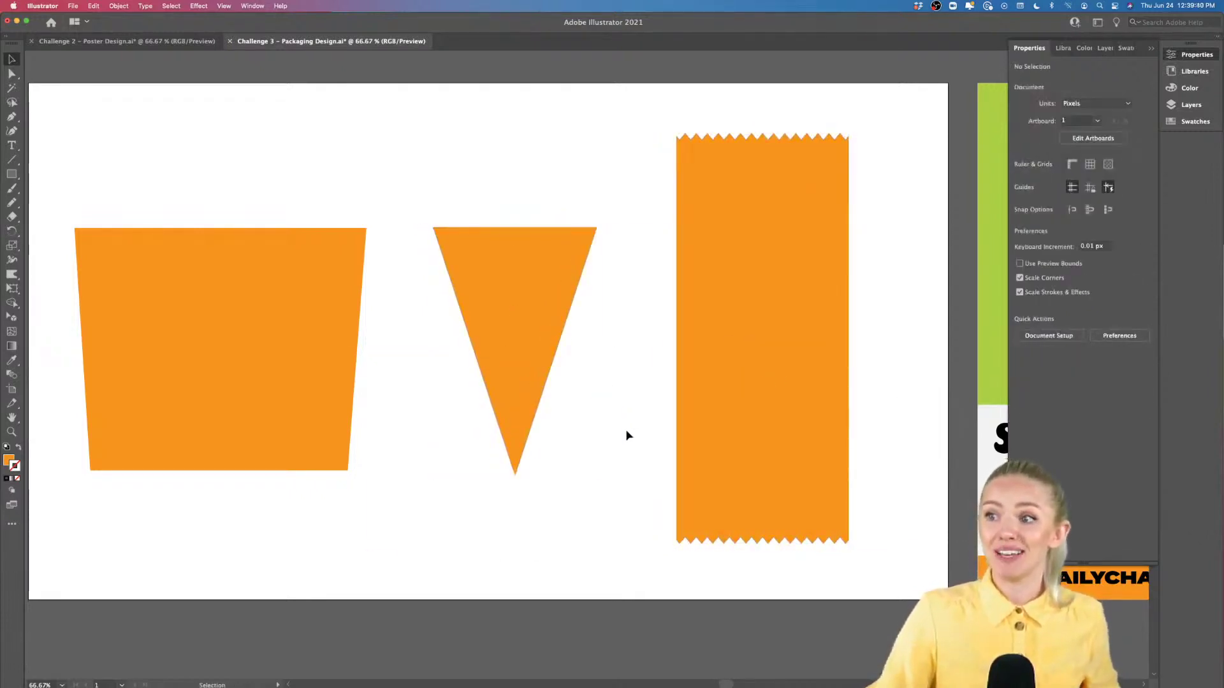
Step: Move the tub and cone shapes off the artboard's left side to clear space beside the wrapper
{"action": "scroll", "coordinate": [625, 434], "scroll_direction": "down", "scroll_amount": 2}
{"action": "scroll", "coordinate": [625, 433], "scroll_direction": "right", "scroll_amount": 3}
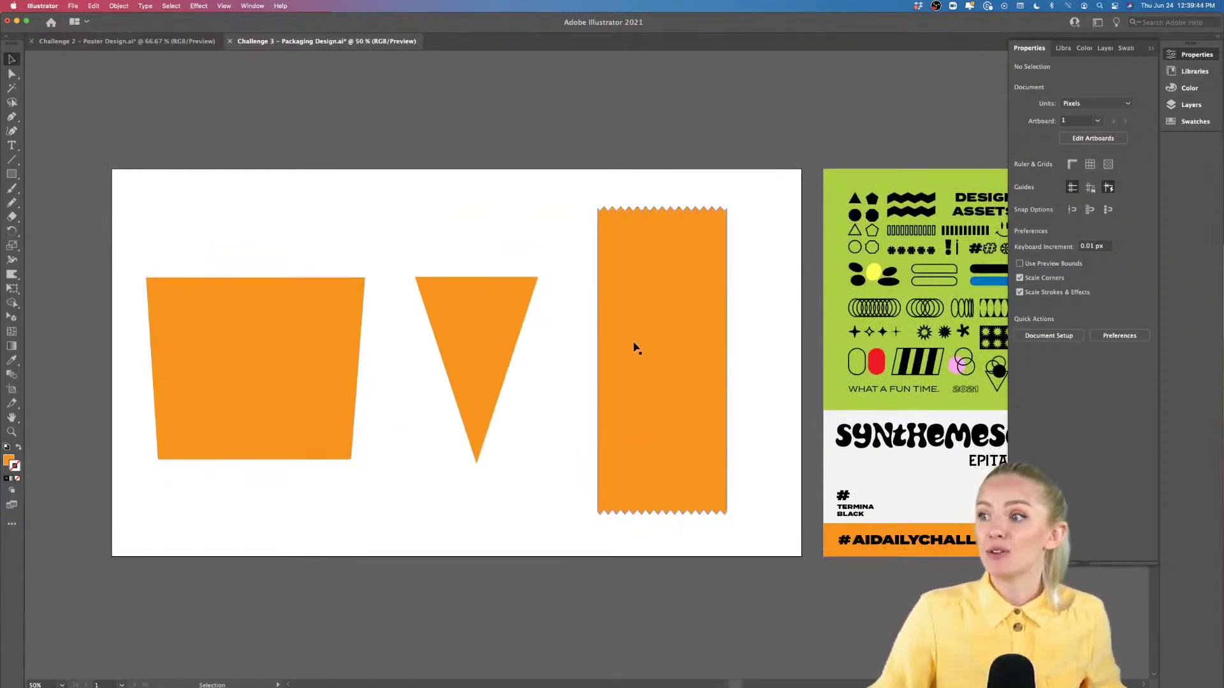
{"action": "left_click_drag", "start_coordinate": [506, 220], "coordinate": [224, 431]}
{"action": "left_click_drag", "start_coordinate": [497, 318], "coordinate": [44, 289]}
{"action": "left_click", "coordinate": [237, 293]}
{"action": "scroll", "coordinate": [338, 342], "scroll_direction": "up", "scroll_amount": 2}
{"action": "scroll", "coordinate": [338, 348], "scroll_direction": "down", "scroll_amount": 1}
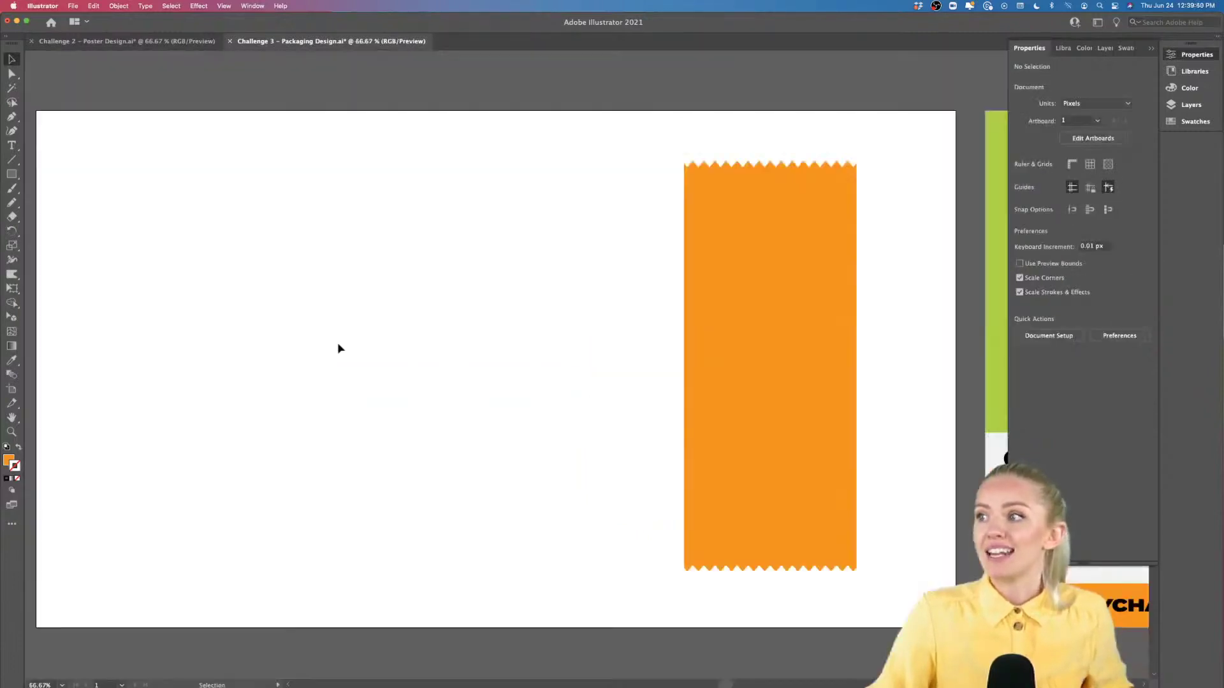
{"action": "scroll", "coordinate": [338, 348], "scroll_direction": "left", "scroll_amount": 2}
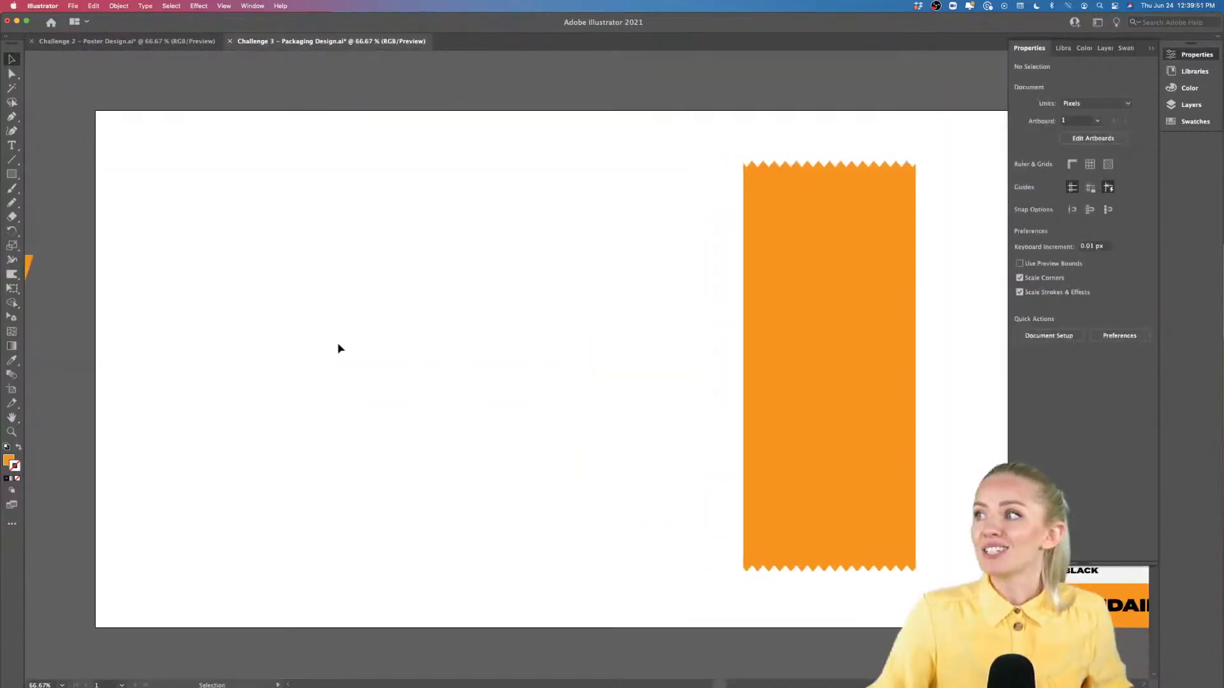
Step: Draw an upright rectangle about 310 × 590 px to the left of the wrapper and slightly round all its corners
{"action": "left_click", "coordinate": [12, 174]}
{"action": "left_click_drag", "start_coordinate": [470, 173], "coordinate": [618, 455]}
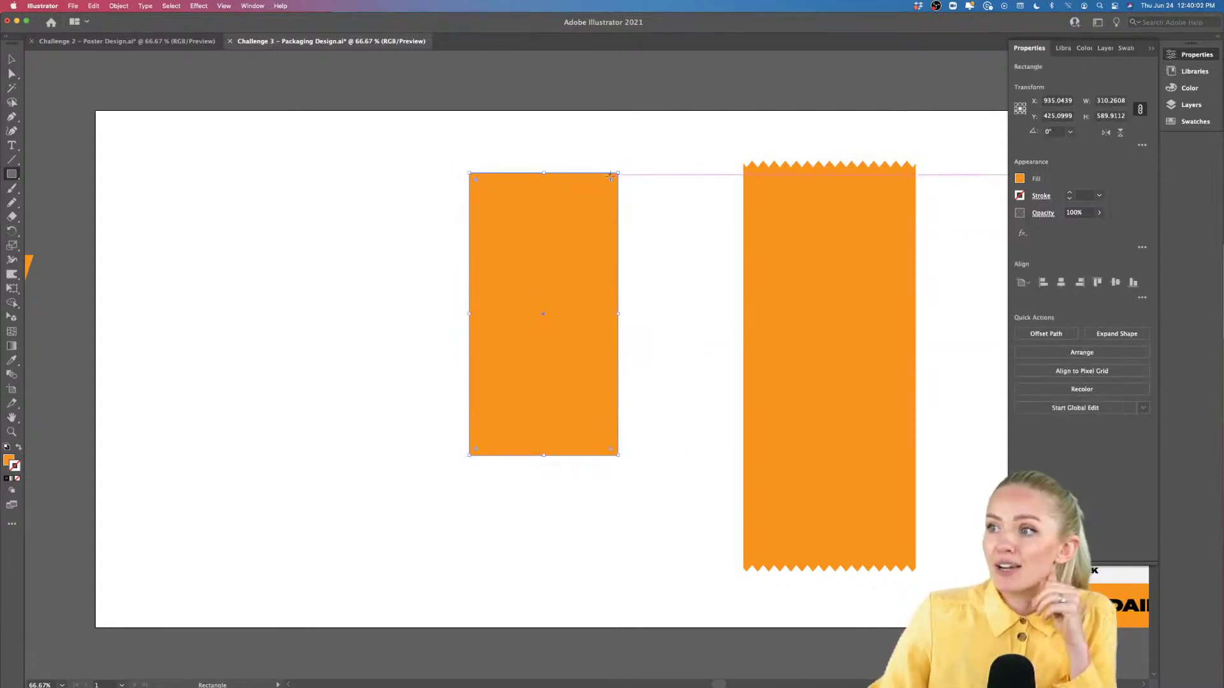
{"action": "left_click_drag", "start_coordinate": [610, 179], "coordinate": [599, 195]}
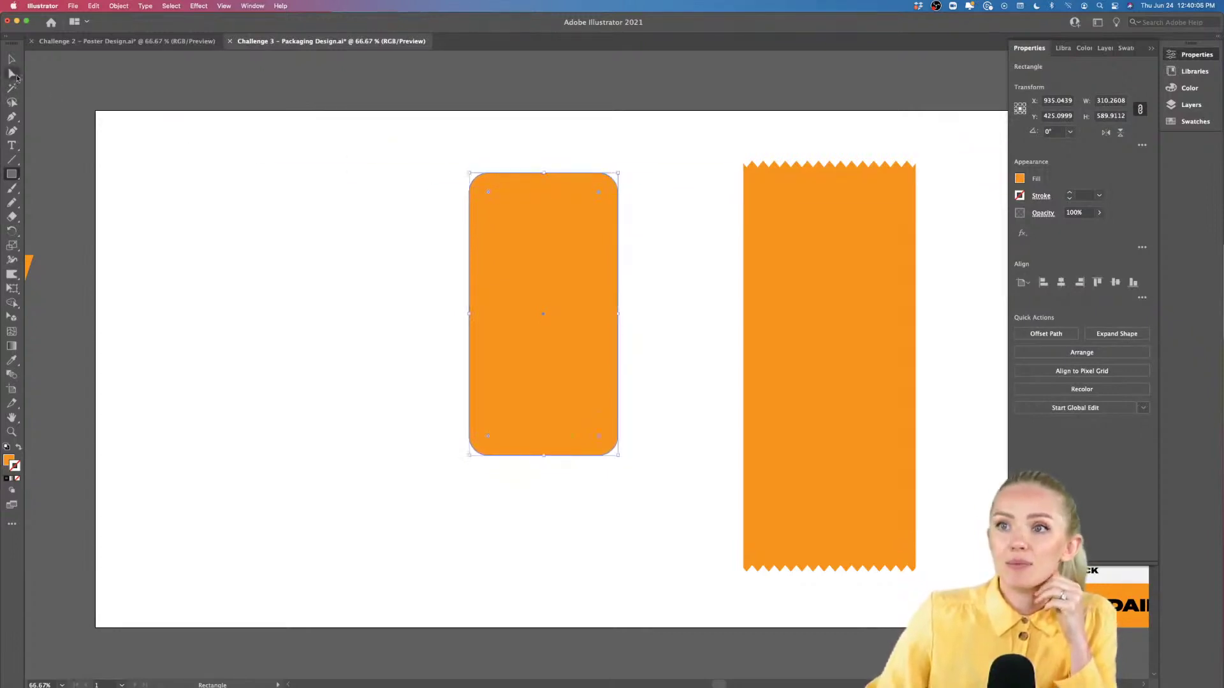
Step: Round only the two top corners of the new rectangle strongly to give it an almost semicircular popsicle top
{"action": "left_click", "coordinate": [11, 74]}
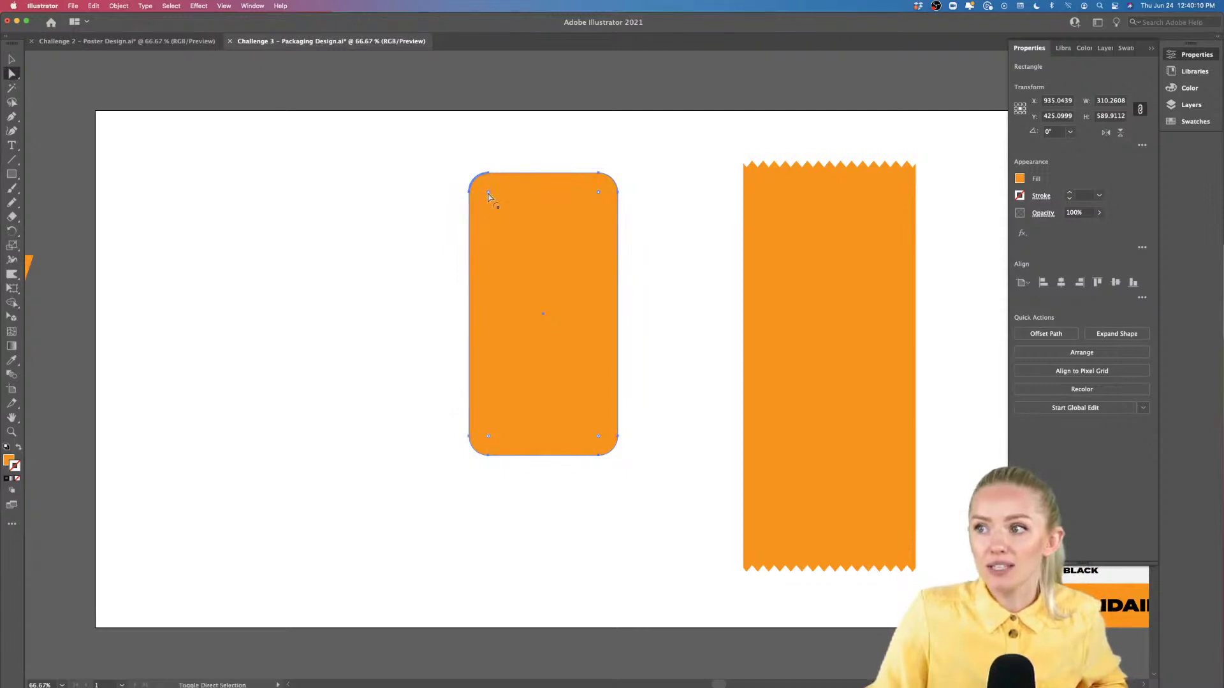
{"action": "left_click_drag", "start_coordinate": [488, 195], "coordinate": [521, 256]}
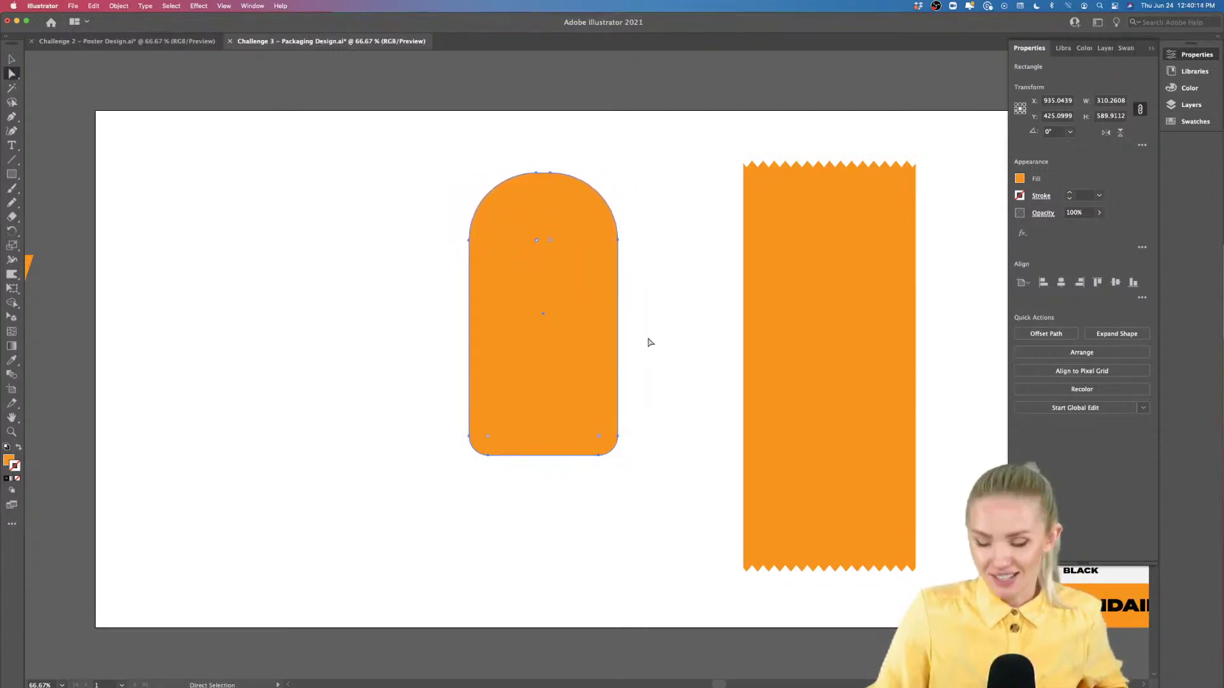
{"action": "key", "text": "v"}
{"action": "left_click", "coordinate": [656, 341]}
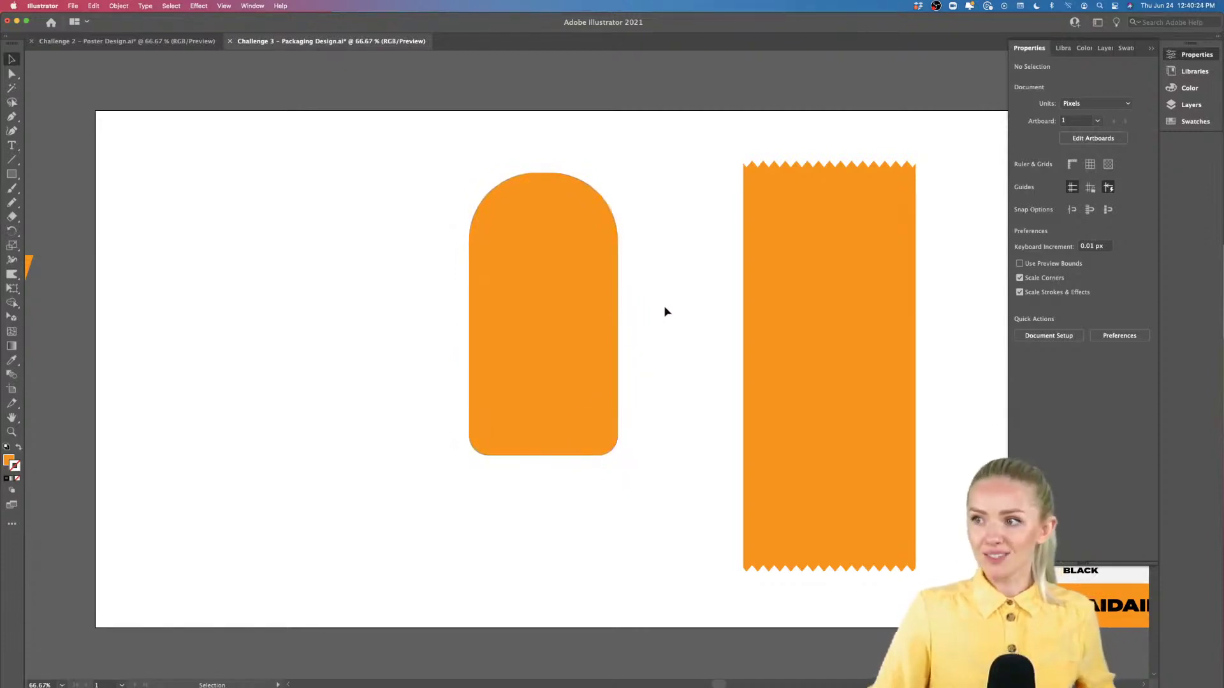
Step: Add a centred stick about 62 × 267 px with a rounded end, overlapping the bottom edge of the popsicle body
{"action": "scroll", "coordinate": [663, 306], "scroll_direction": "right", "scroll_amount": 2}
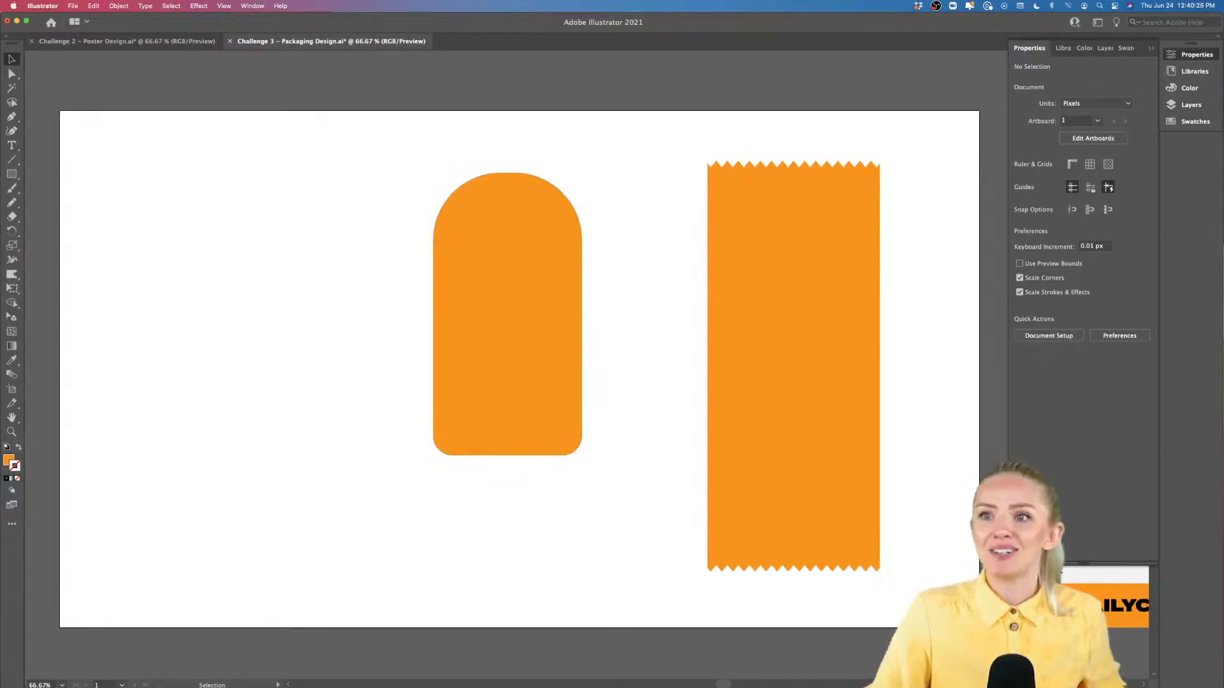
{"action": "left_click", "coordinate": [17, 173]}
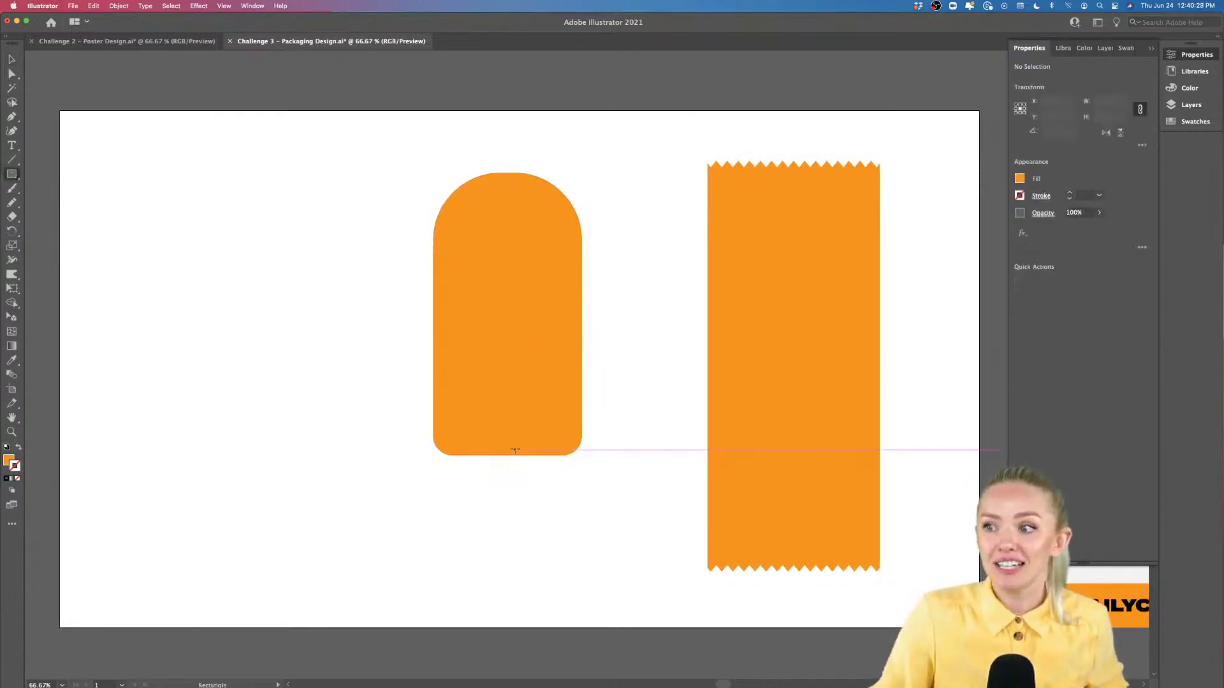
{"action": "left_click_drag", "start_coordinate": [494, 419], "coordinate": [506, 518]}
{"action": "key", "text": "v"}
{"action": "left_click", "coordinate": [566, 482]}
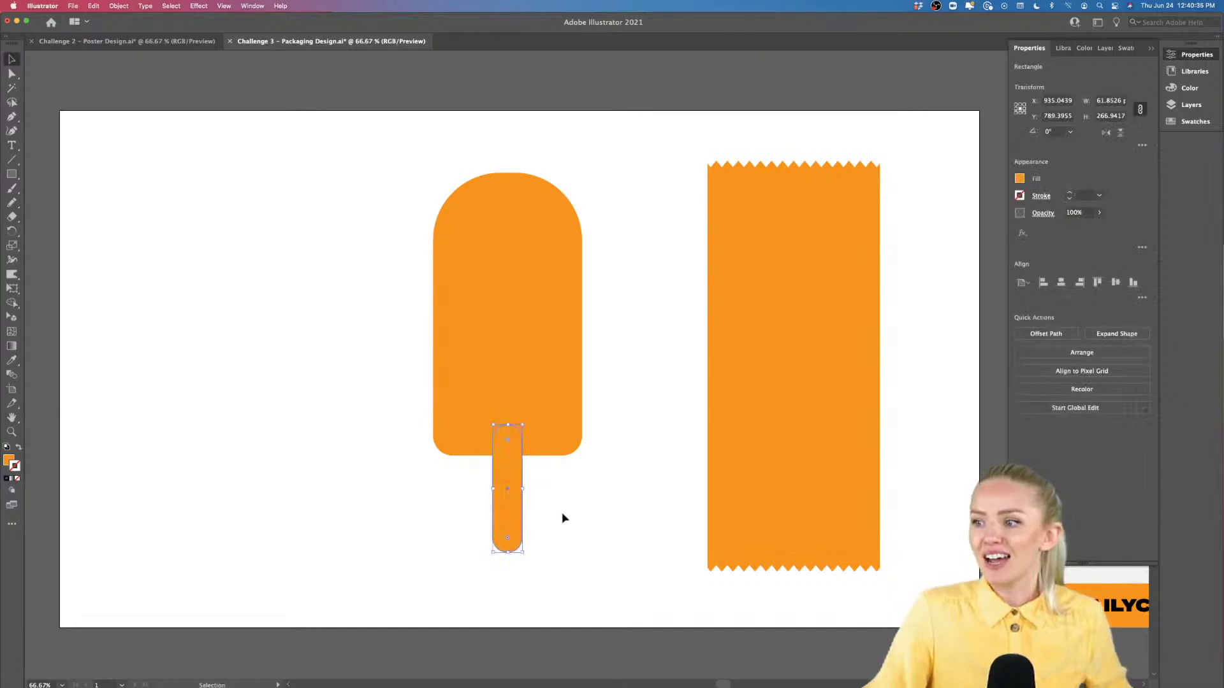
{"action": "left_click", "coordinate": [610, 508]}
Step: Fill the popsicle stick with the pink sampled from the design assets
{"action": "scroll", "coordinate": [490, 419], "scroll_direction": "right", "scroll_amount": 3}
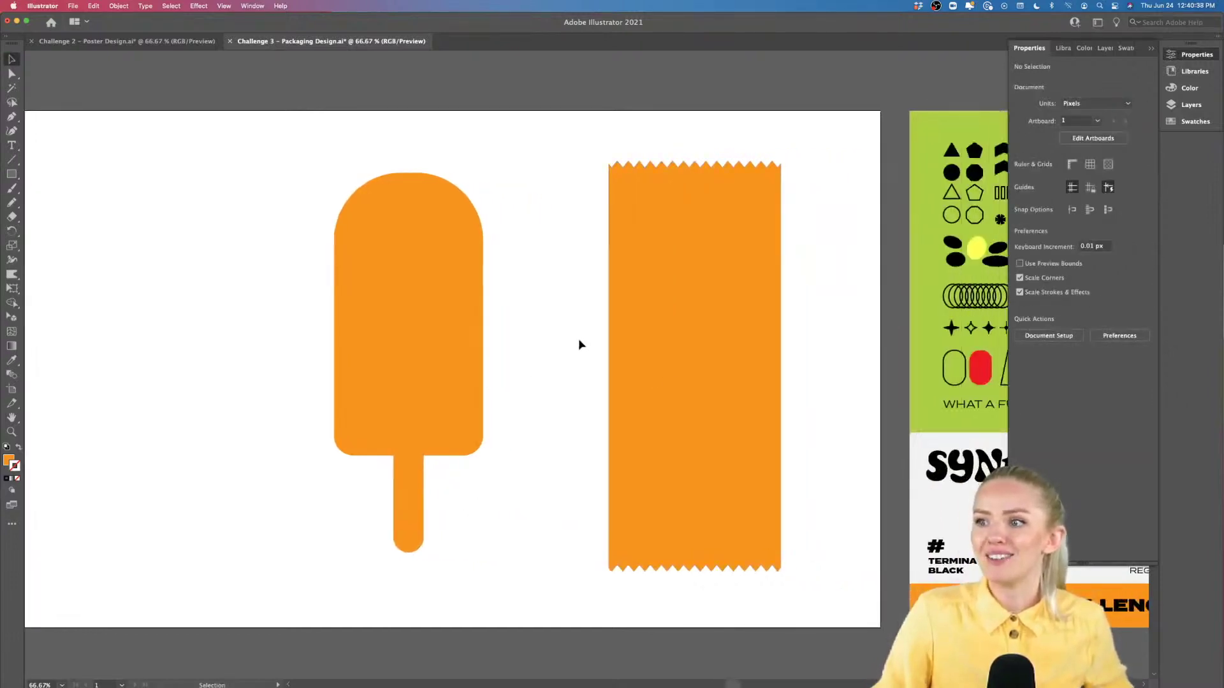
{"action": "scroll", "coordinate": [555, 356], "scroll_direction": "right", "scroll_amount": 5}
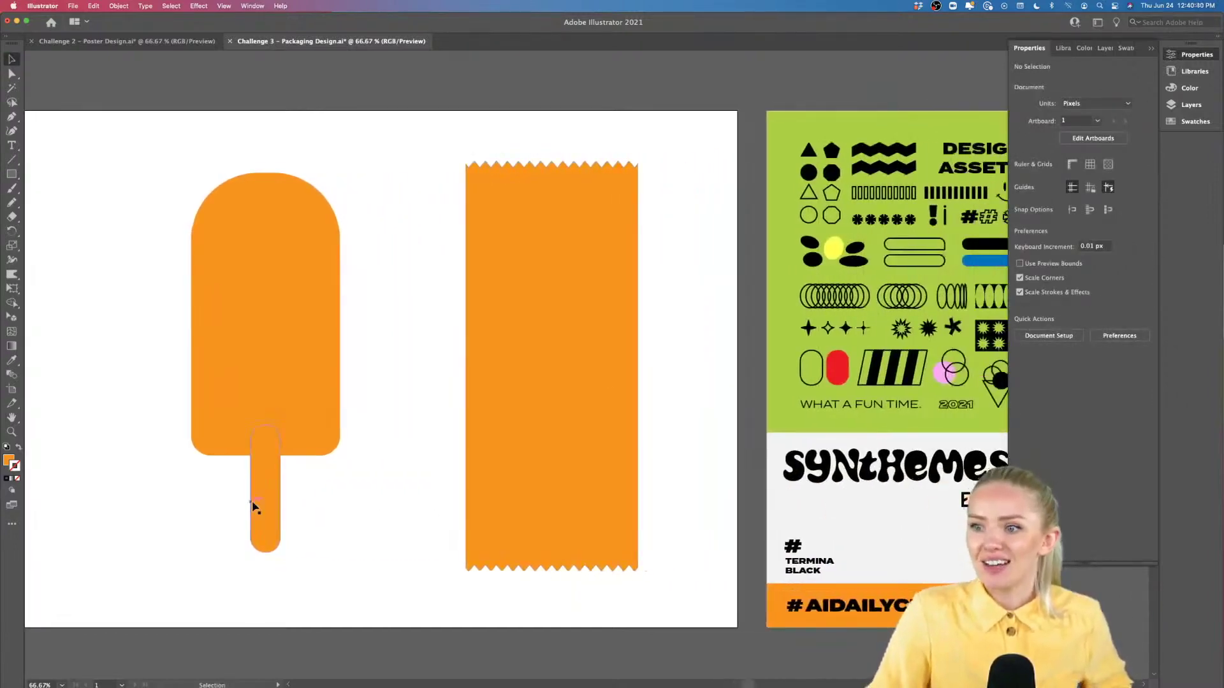
{"action": "left_click", "coordinate": [257, 507]}
{"action": "scroll", "coordinate": [319, 524], "scroll_direction": "right", "scroll_amount": 3}
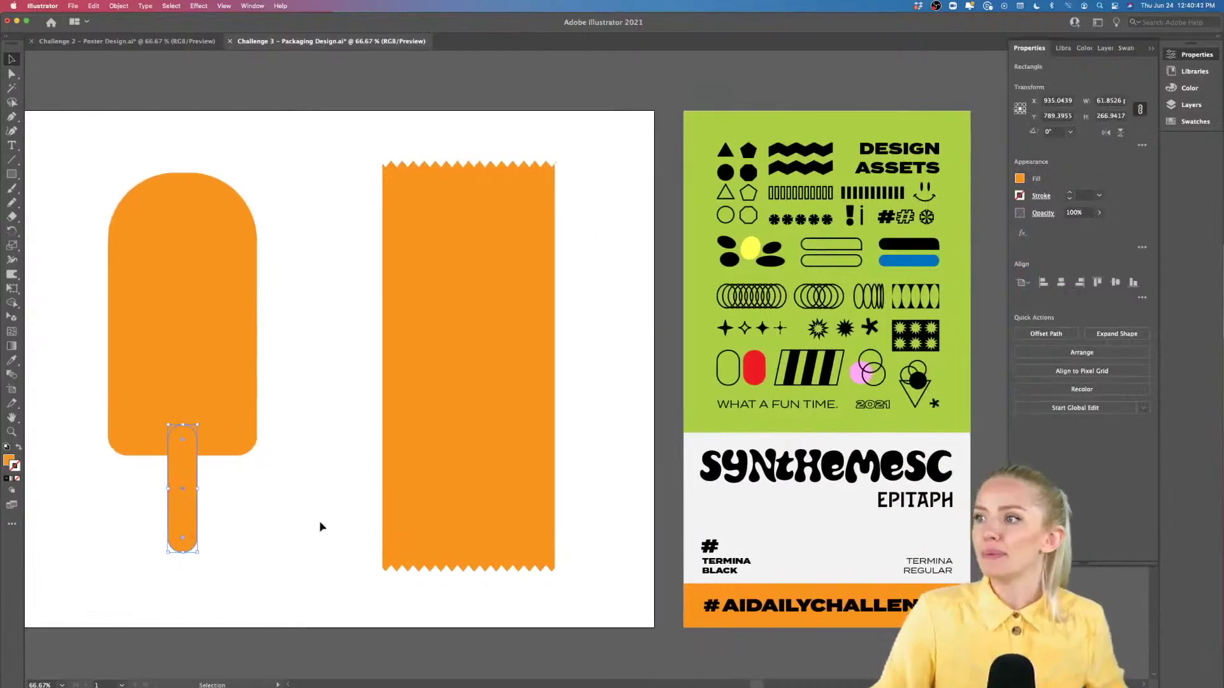
{"action": "key", "text": "i"}
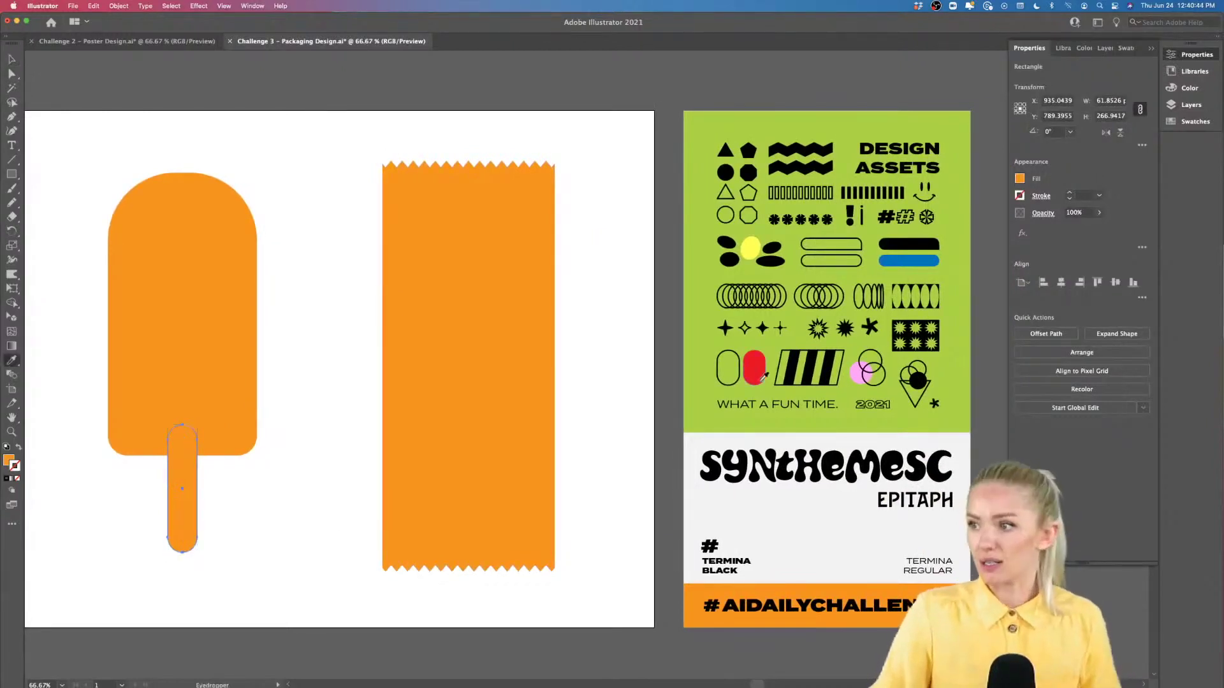
{"action": "left_click", "coordinate": [855, 374]}
{"action": "key", "text": "v"}
Step: Fill the popsicle body with the yellow sampled from the design assets
{"action": "left_click", "coordinate": [251, 405]}
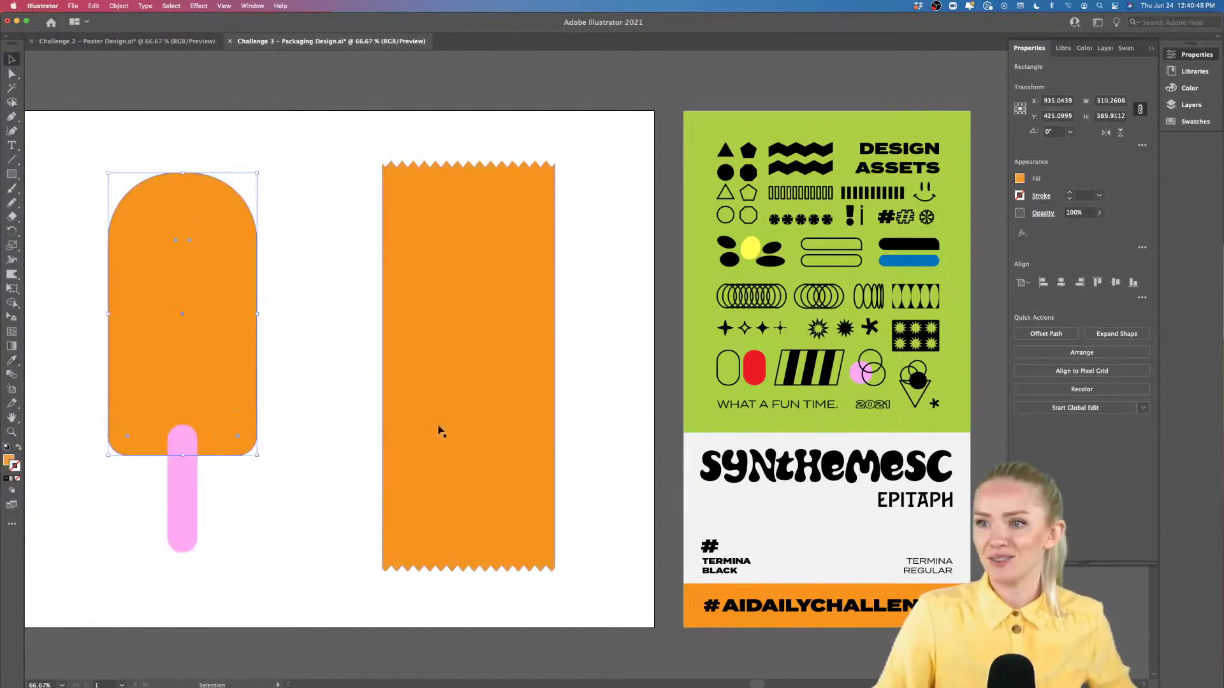
{"action": "key", "text": "i"}
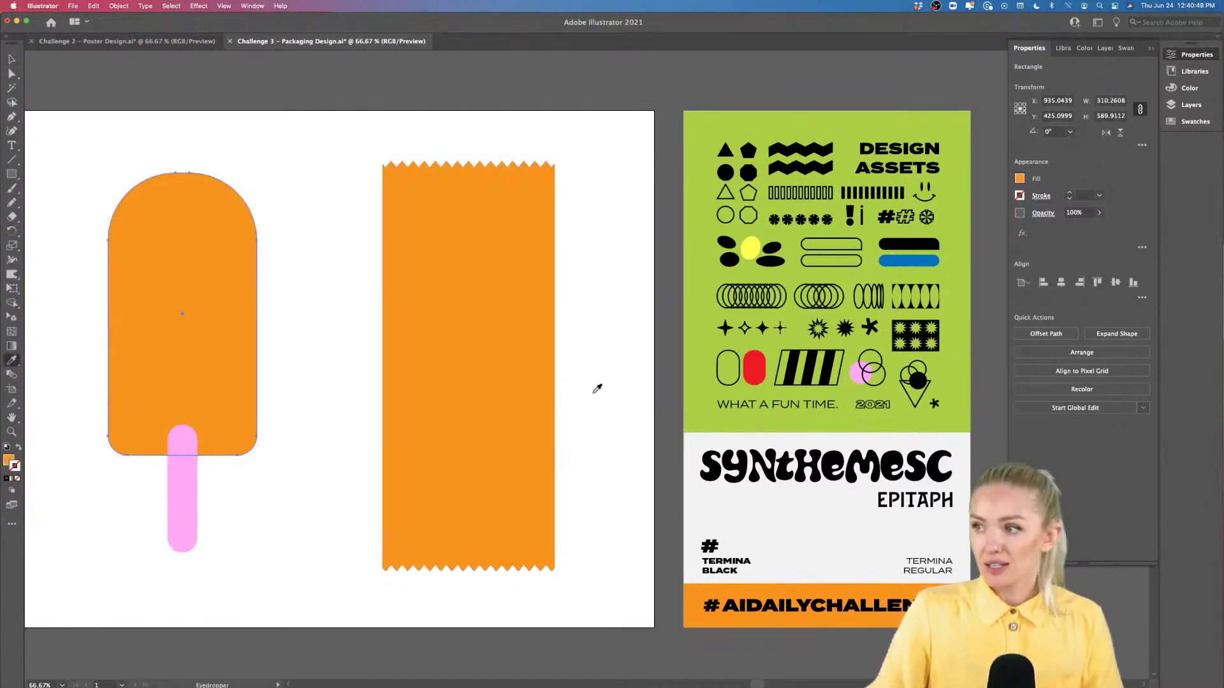
{"action": "left_click", "coordinate": [752, 246]}
{"action": "key", "text": "v"}
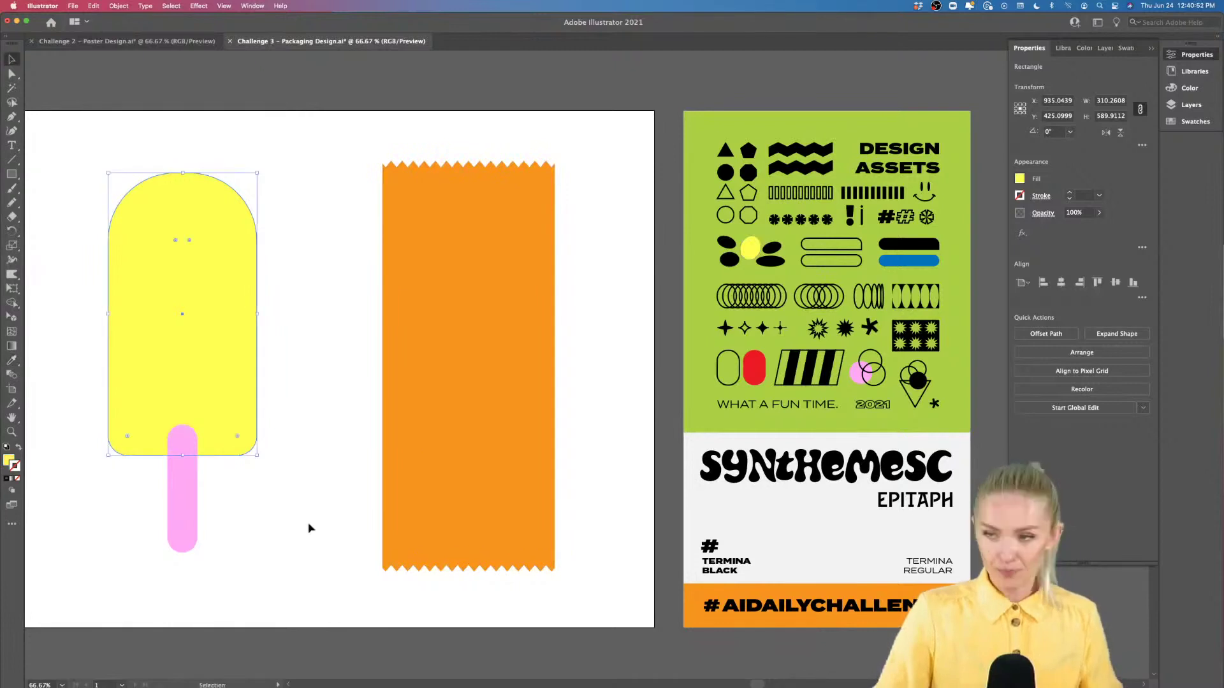
Step: Scale the popsicle body and stick together down to about 274 × 699 px around their centre
{"action": "left_click", "coordinate": [288, 346]}
{"action": "key", "text": "super+a"}
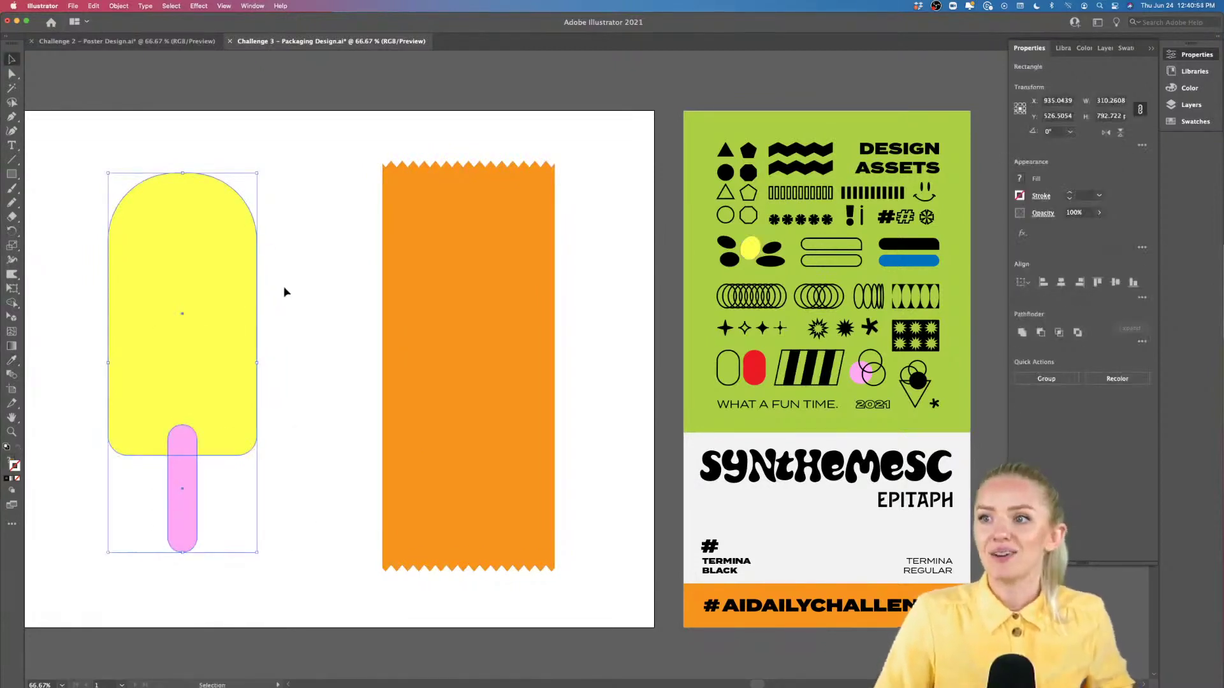
{"action": "scroll", "coordinate": [247, 329], "scroll_direction": "left", "scroll_amount": 2}
{"action": "scroll", "coordinate": [255, 312], "scroll_direction": "up", "scroll_amount": 1}
{"action": "left_click_drag", "start_coordinate": [361, 94], "coordinate": [418, 127]}
{"action": "scroll", "coordinate": [392, 274], "scroll_direction": "left", "scroll_amount": 3}
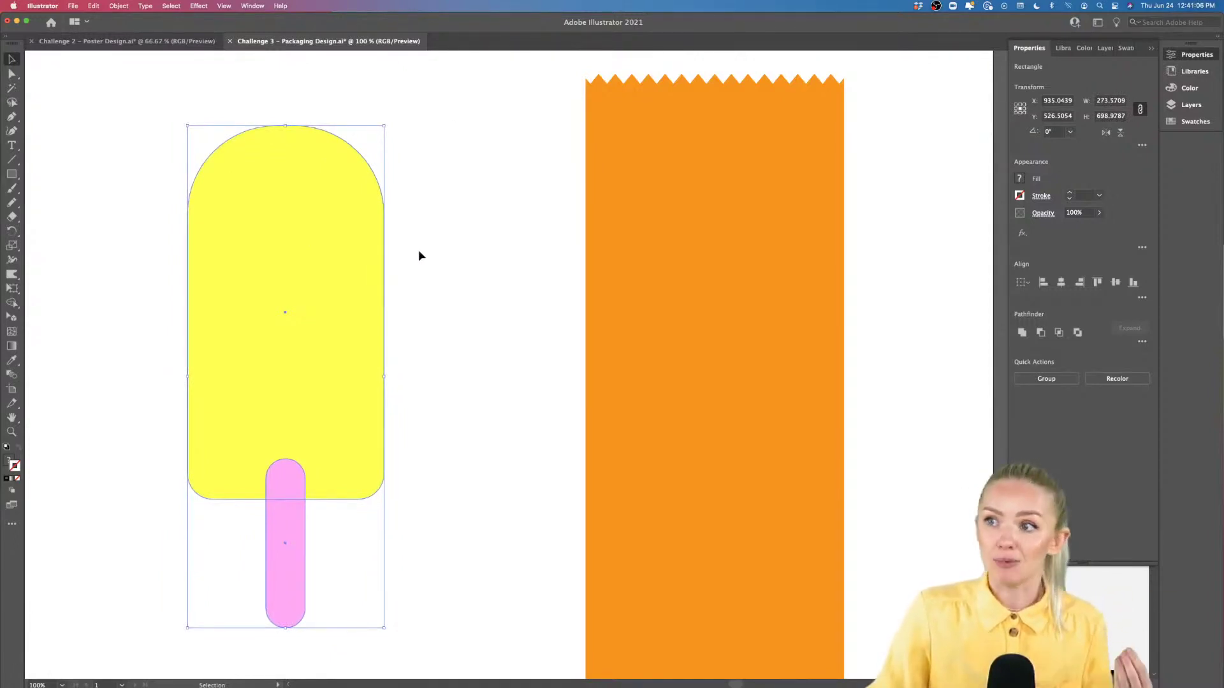
Step: Apply a uniform 100% Scale to the popsicle with Scale Corners and Scale Strokes & Effects enabled
{"action": "left_click", "coordinate": [112, 7]}
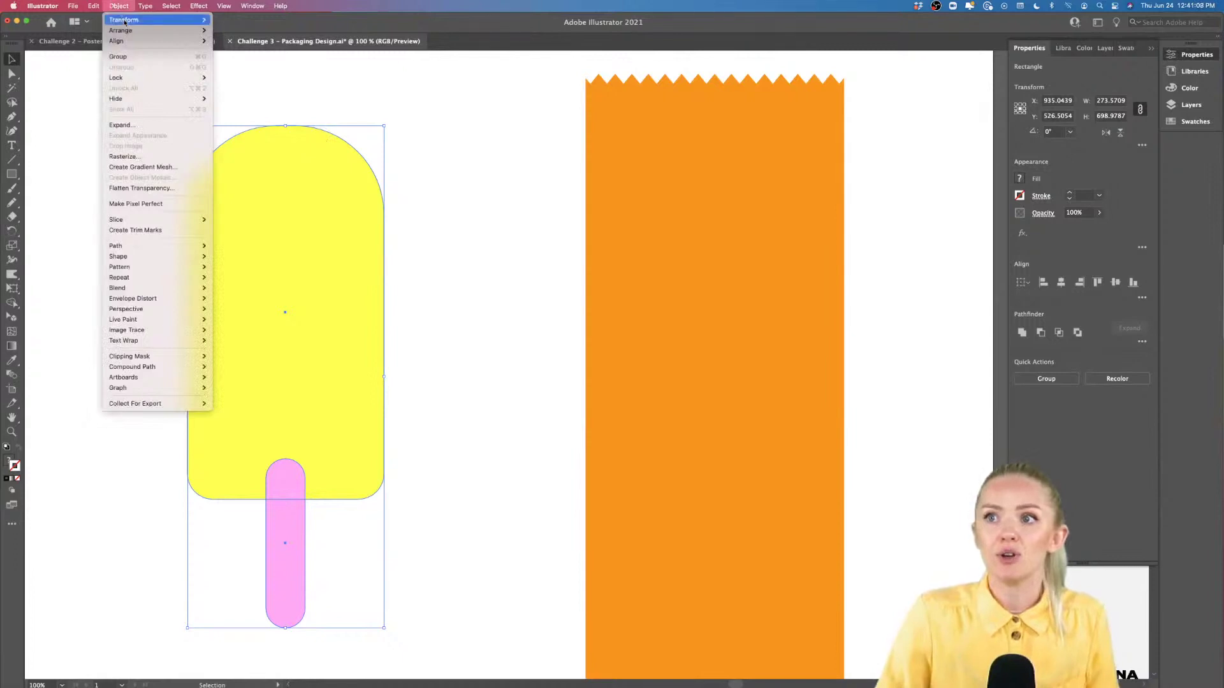
{"action": "mouse_move", "coordinate": [153, 20]}
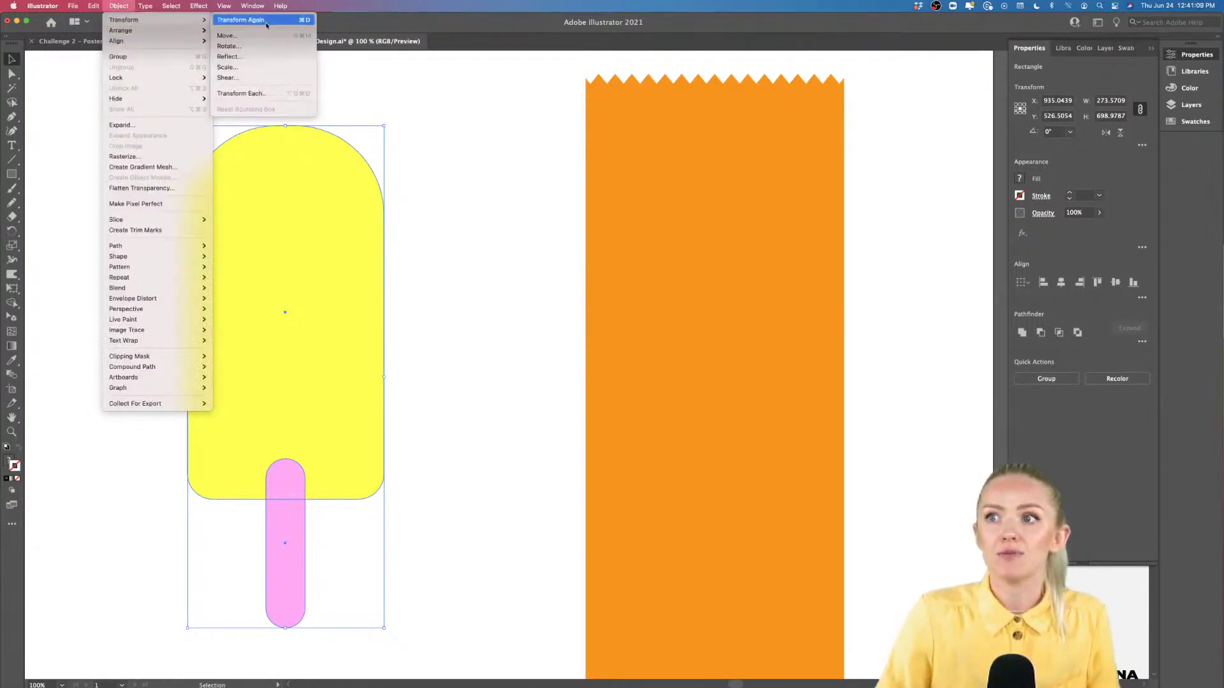
{"action": "left_click", "coordinate": [254, 68]}
{"action": "left_click_drag", "start_coordinate": [847, 242], "coordinate": [460, 224]}
{"action": "left_click", "coordinate": [367, 355]}
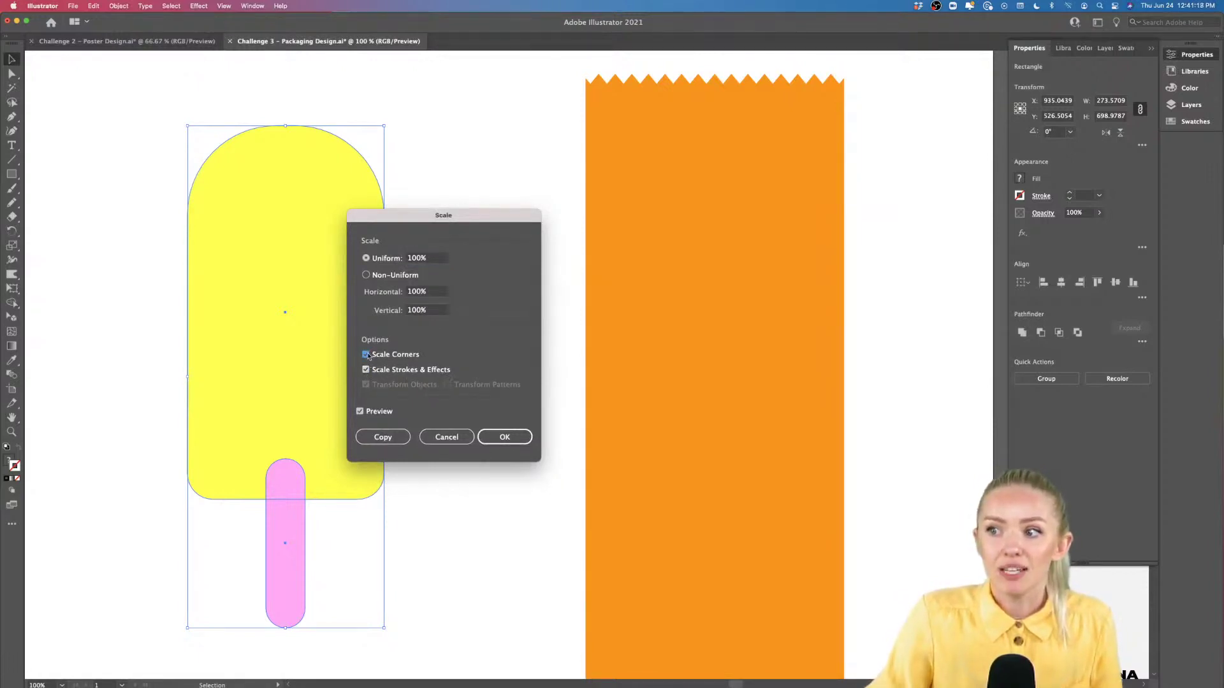
{"action": "left_click", "coordinate": [502, 438]}
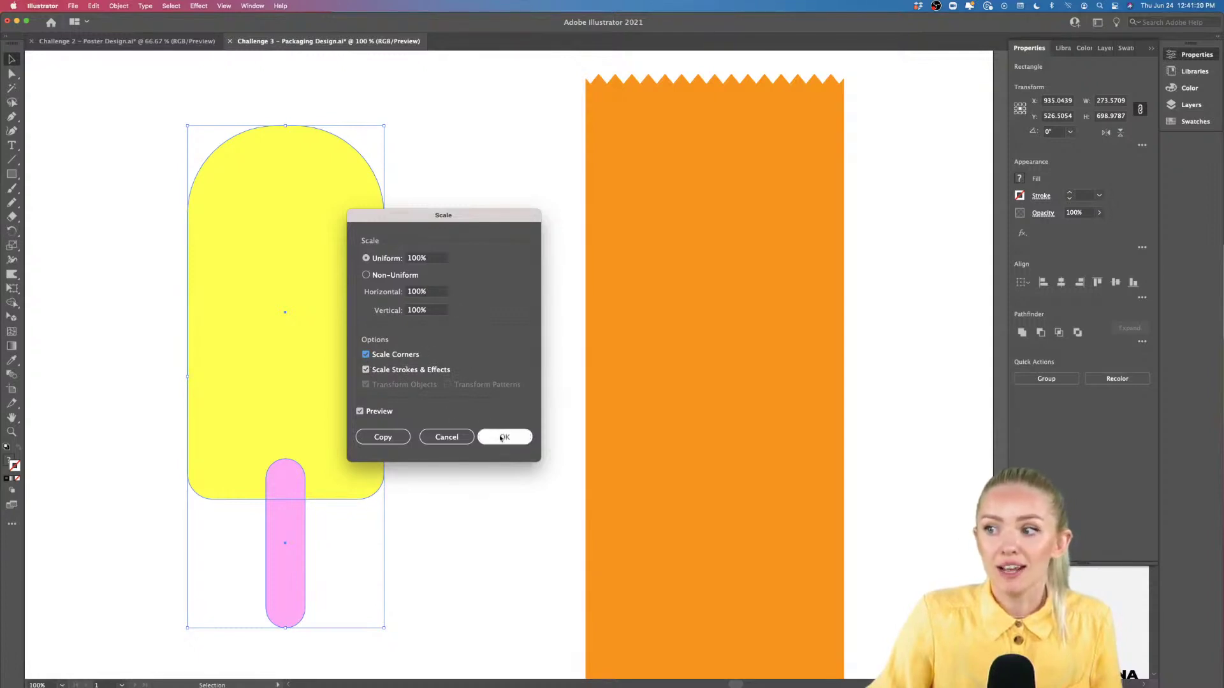
{"action": "left_click", "coordinate": [502, 438]}
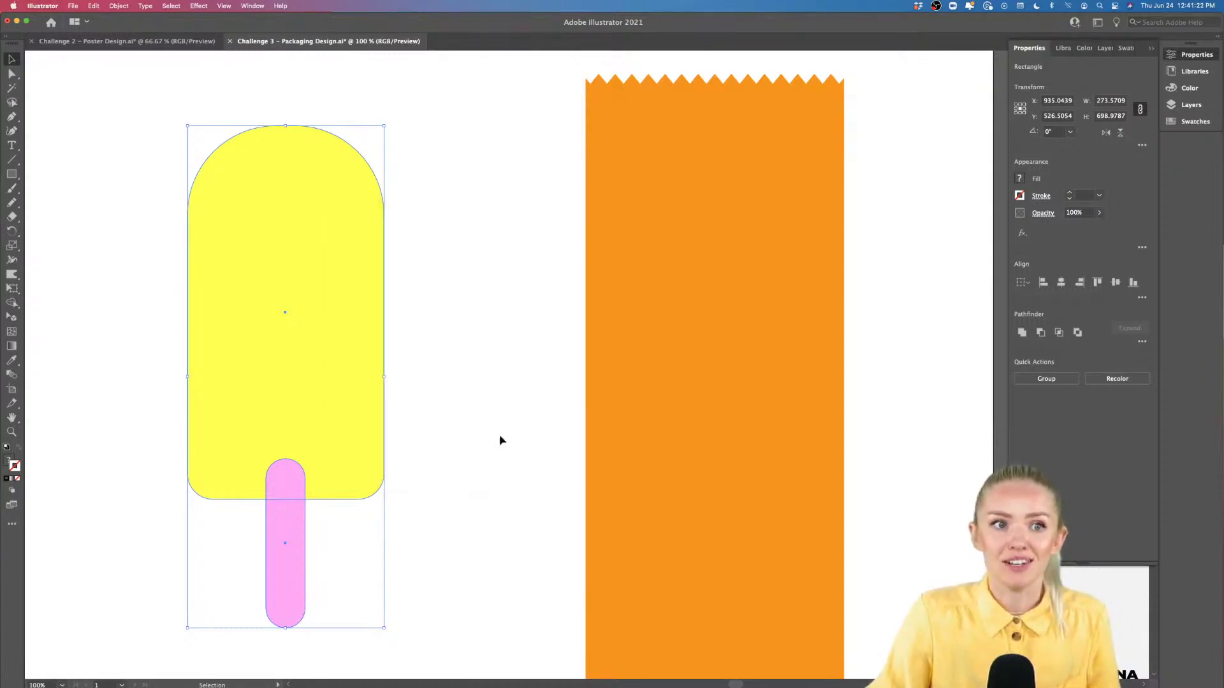
Step: Try the blue from the design assets on the popsicle body and settle on the sampled pink as its fill
{"action": "scroll", "coordinate": [467, 373], "scroll_direction": "right", "scroll_amount": 2}
{"action": "scroll", "coordinate": [467, 373], "scroll_direction": "down", "scroll_amount": 1}
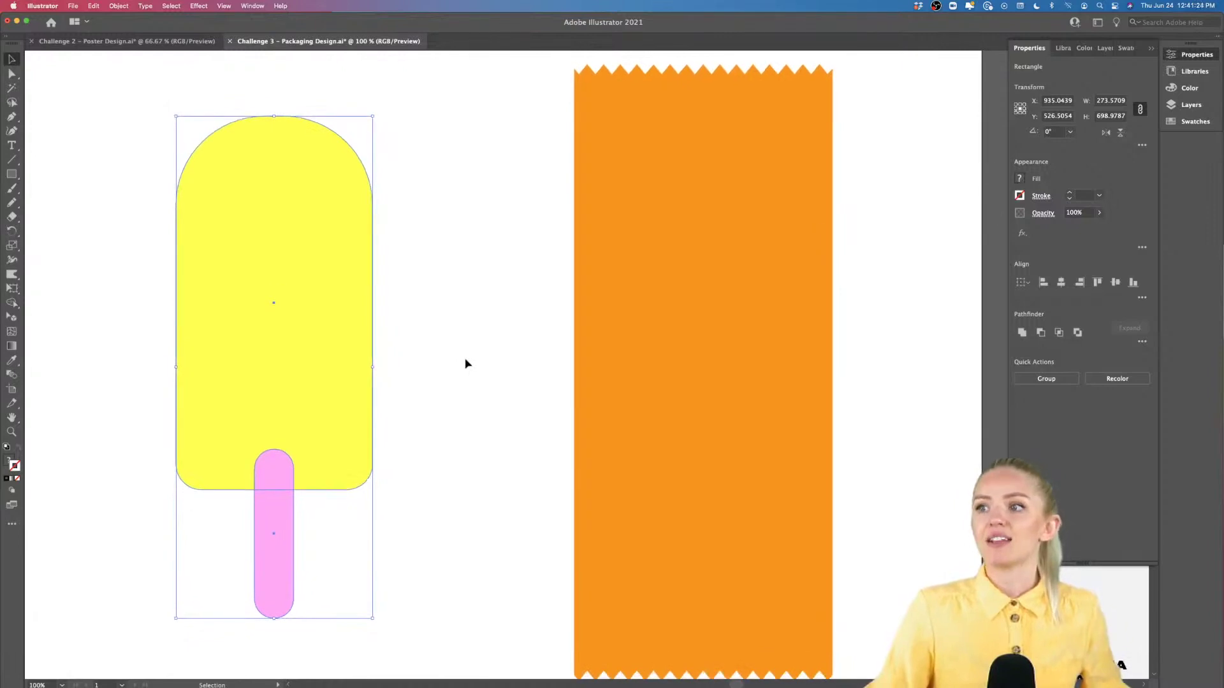
{"action": "scroll", "coordinate": [465, 363], "scroll_direction": "right", "scroll_amount": 1}
{"action": "scroll", "coordinate": [465, 363], "scroll_direction": "down", "scroll_amount": 2}
{"action": "scroll", "coordinate": [466, 363], "scroll_direction": "left", "scroll_amount": 3}
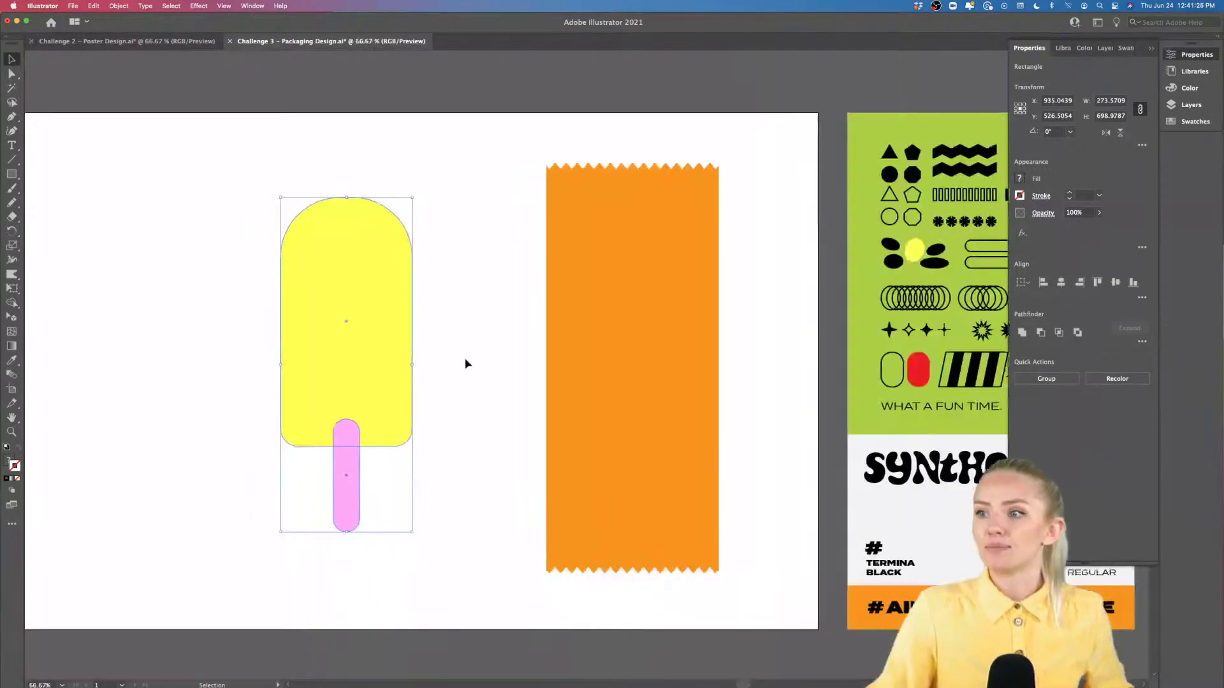
{"action": "scroll", "coordinate": [465, 363], "scroll_direction": "left", "scroll_amount": 3}
{"action": "left_click", "coordinate": [504, 360]}
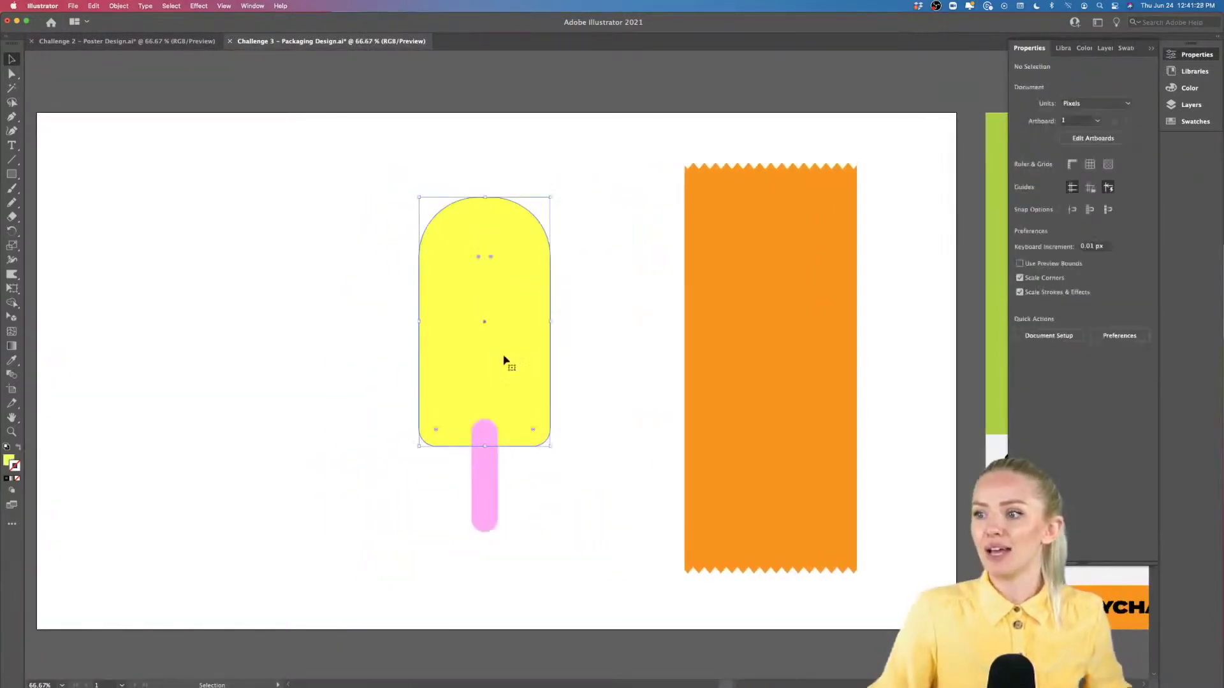
{"action": "scroll", "coordinate": [508, 347], "scroll_direction": "right", "scroll_amount": 8}
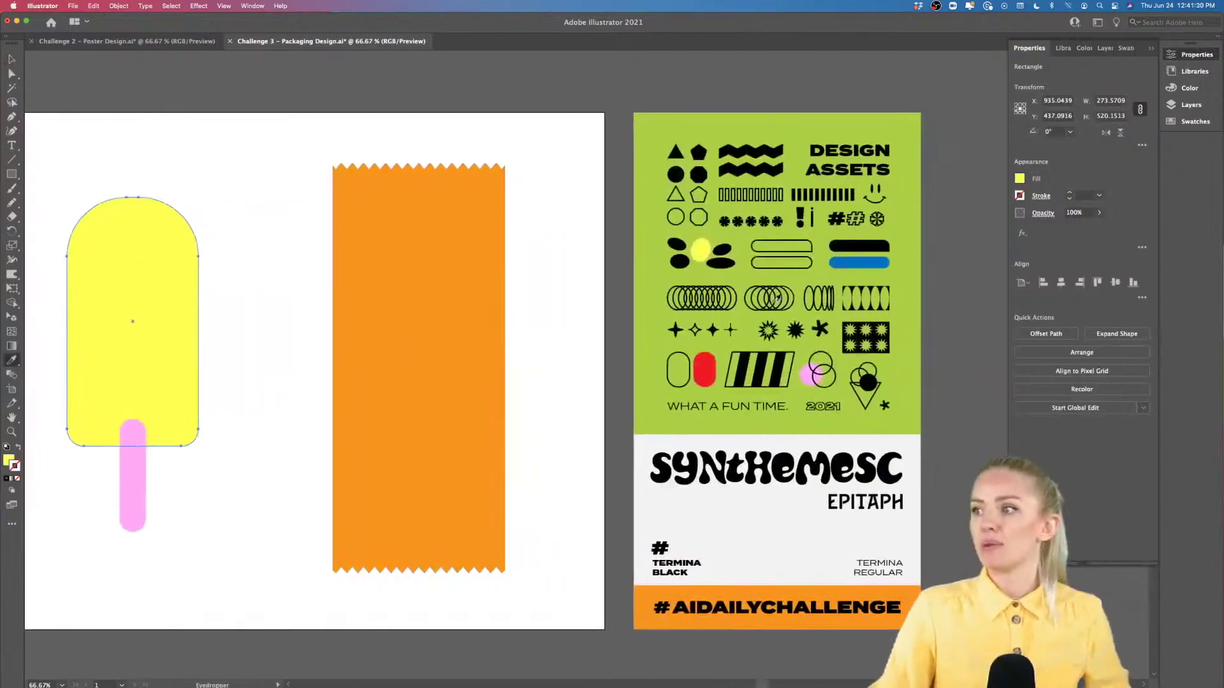
{"action": "key", "text": "i"}
{"action": "left_click", "coordinate": [873, 262]}
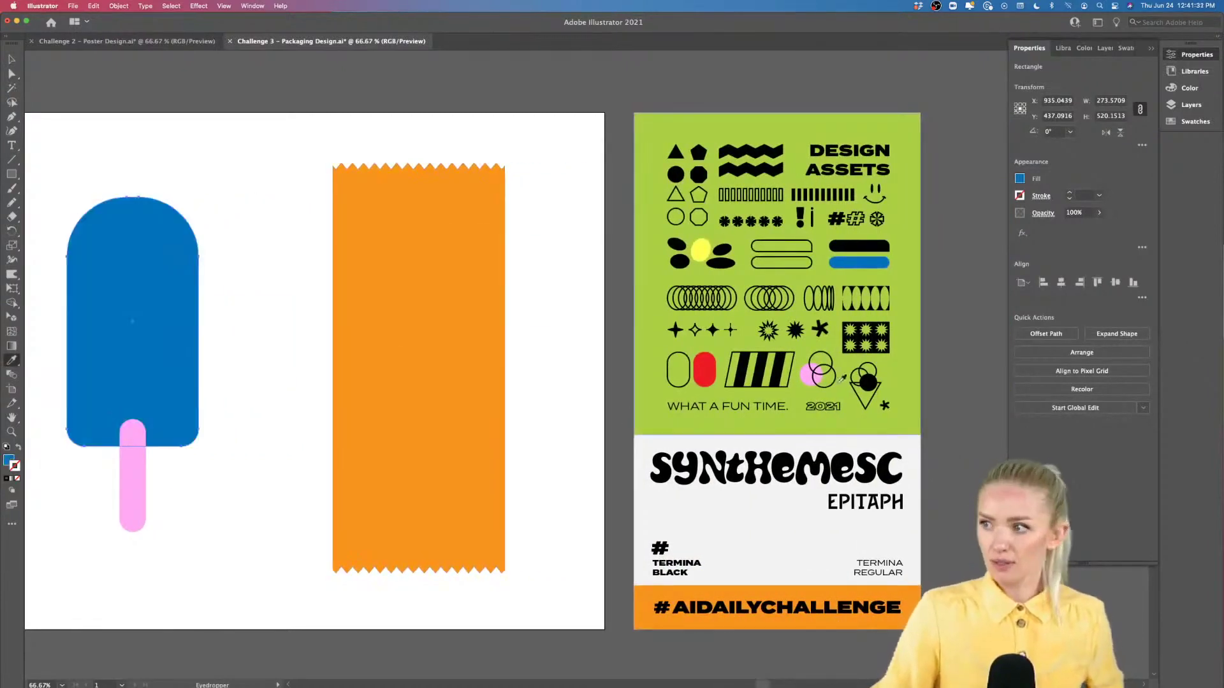
{"action": "left_click", "coordinate": [809, 374]}
{"action": "key", "text": "v"}
Step: Fill the popsicle stick with black sampled from the design assets
{"action": "left_click", "coordinate": [137, 494]}
{"action": "key", "text": "i"}
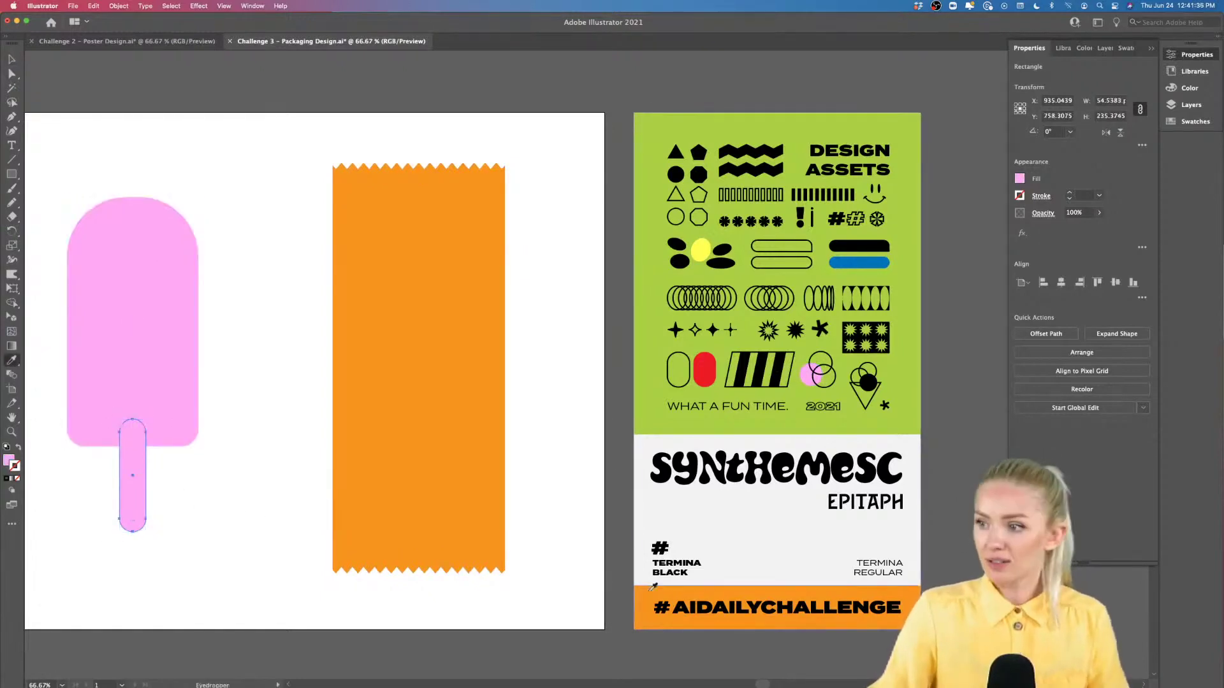
{"action": "left_click", "coordinate": [650, 589]}
{"action": "left_click", "coordinate": [680, 262]}
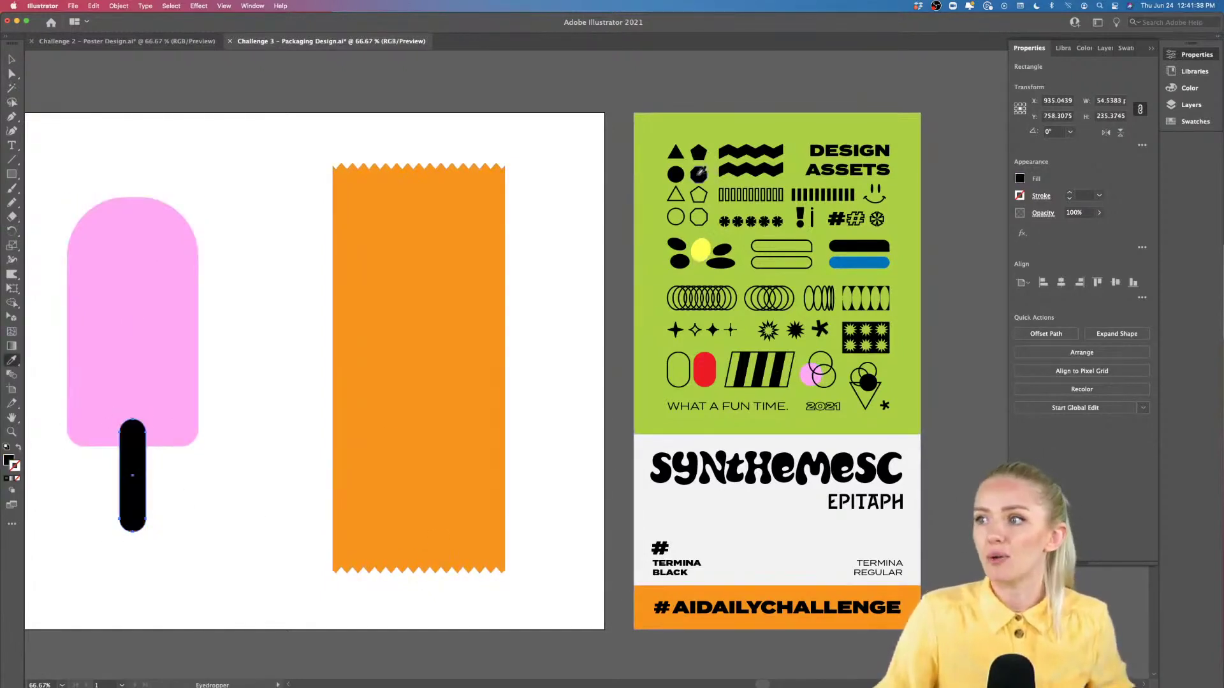
{"action": "key", "text": "v"}
{"action": "left_click", "coordinate": [301, 433]}
Step: Bring the pink popsicle body to the front so it covers the top of the black stick
{"action": "scroll", "coordinate": [296, 435], "scroll_direction": "left", "scroll_amount": 10}
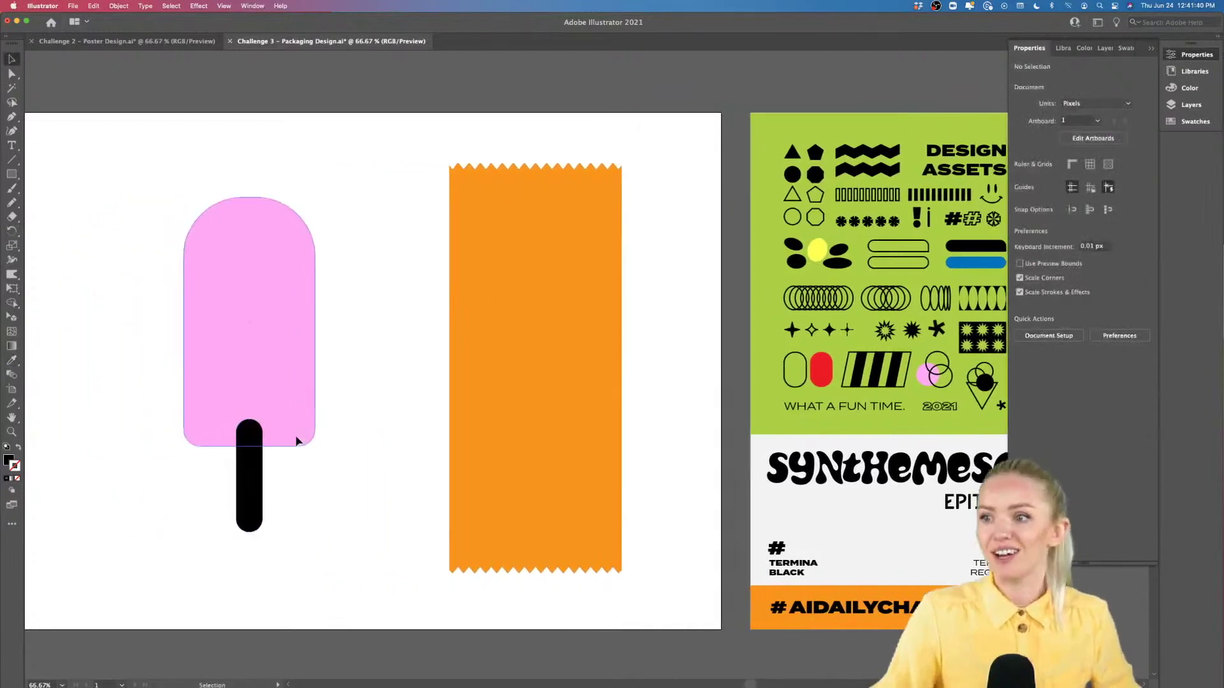
{"action": "left_click", "coordinate": [506, 350]}
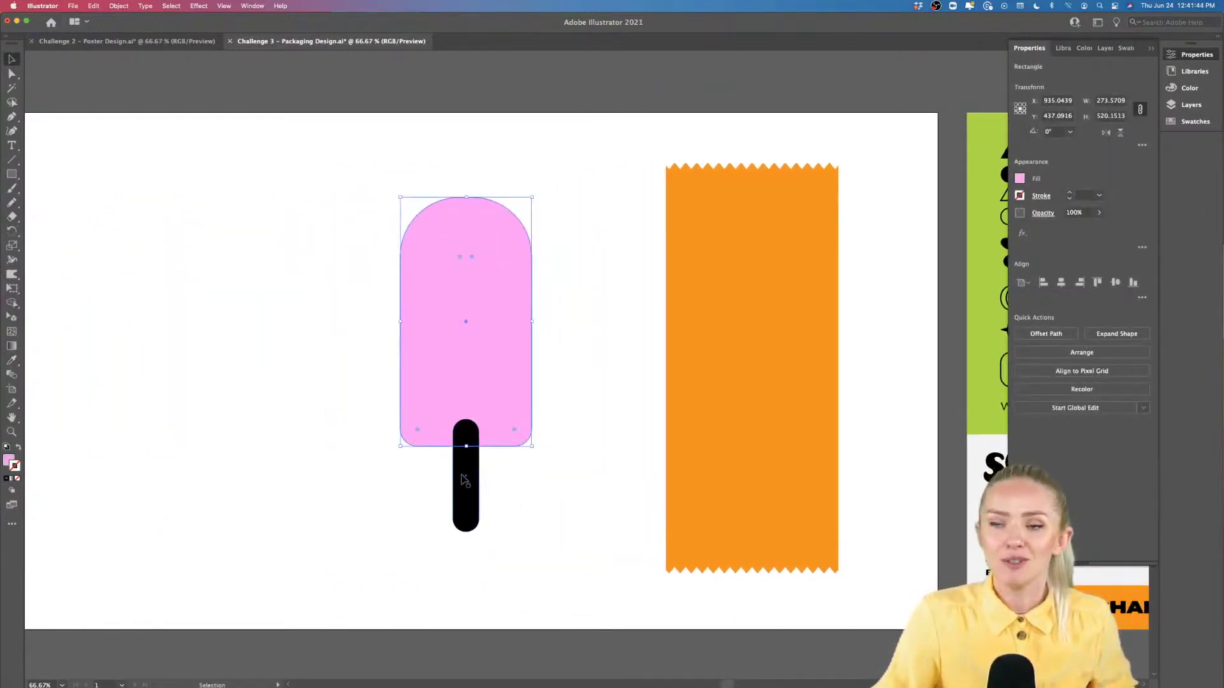
{"action": "right_click", "coordinate": [485, 383]}
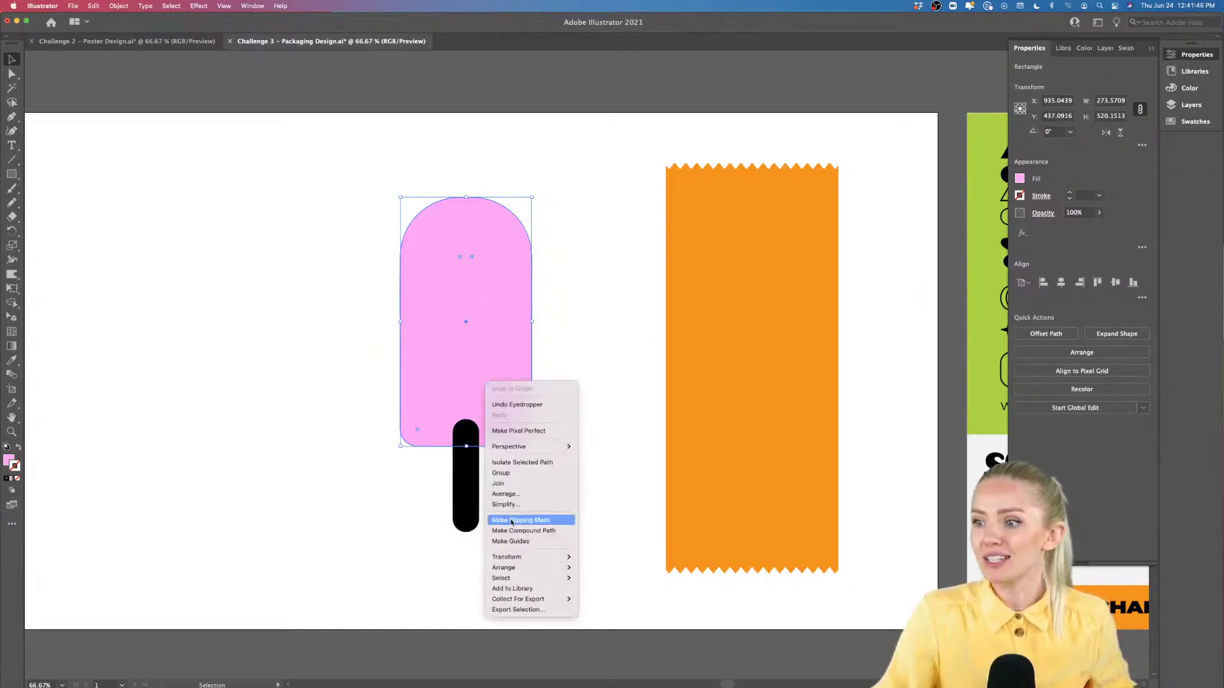
{"action": "mouse_move", "coordinate": [524, 566]}
{"action": "left_click", "coordinate": [597, 570]}
{"action": "left_click", "coordinate": [604, 383]}
Step: Move the whole popsicle and the orange wrapper toward the artboard's left side, keeping a small gap between them
{"action": "scroll", "coordinate": [605, 382], "scroll_direction": "down", "scroll_amount": 1}
{"action": "left_click_drag", "start_coordinate": [586, 299], "coordinate": [510, 440]}
{"action": "left_click_drag", "start_coordinate": [523, 390], "coordinate": [436, 394]}
{"action": "left_click_drag", "start_coordinate": [669, 383], "coordinate": [548, 383]}
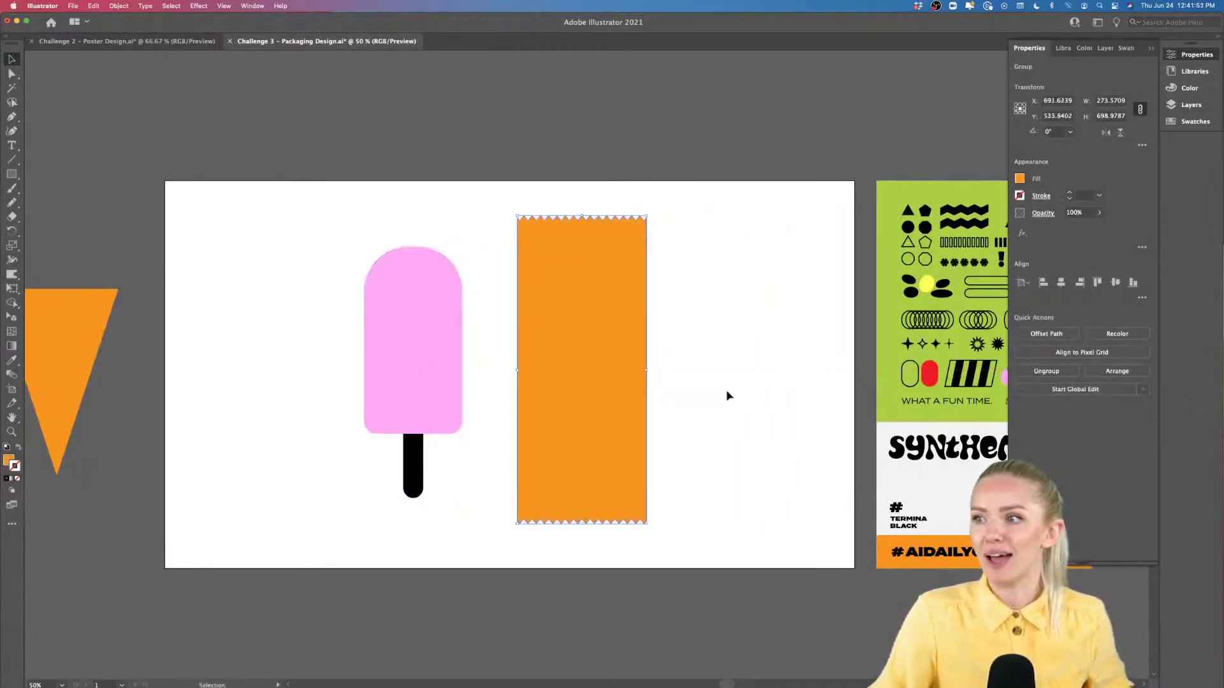
{"action": "left_click", "coordinate": [655, 403]}
Step: Duplicate the orange wrapper and place the copy on the artboard just to the right of the original
{"action": "scroll", "coordinate": [656, 403], "scroll_direction": "up", "scroll_amount": 1}
{"action": "scroll", "coordinate": [656, 403], "scroll_direction": "up", "scroll_amount": 1}
{"action": "scroll", "coordinate": [656, 403], "scroll_direction": "down", "scroll_amount": 1}
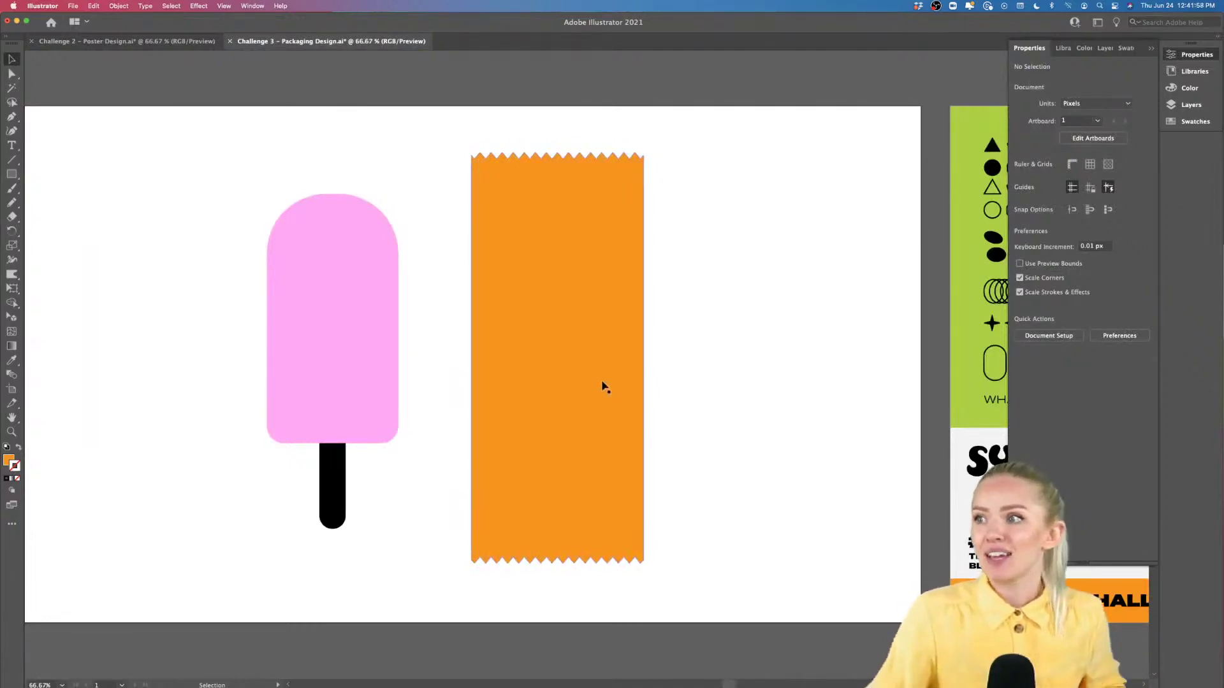
{"action": "left_click_drag", "start_coordinate": [501, 403], "coordinate": [718, 402]}
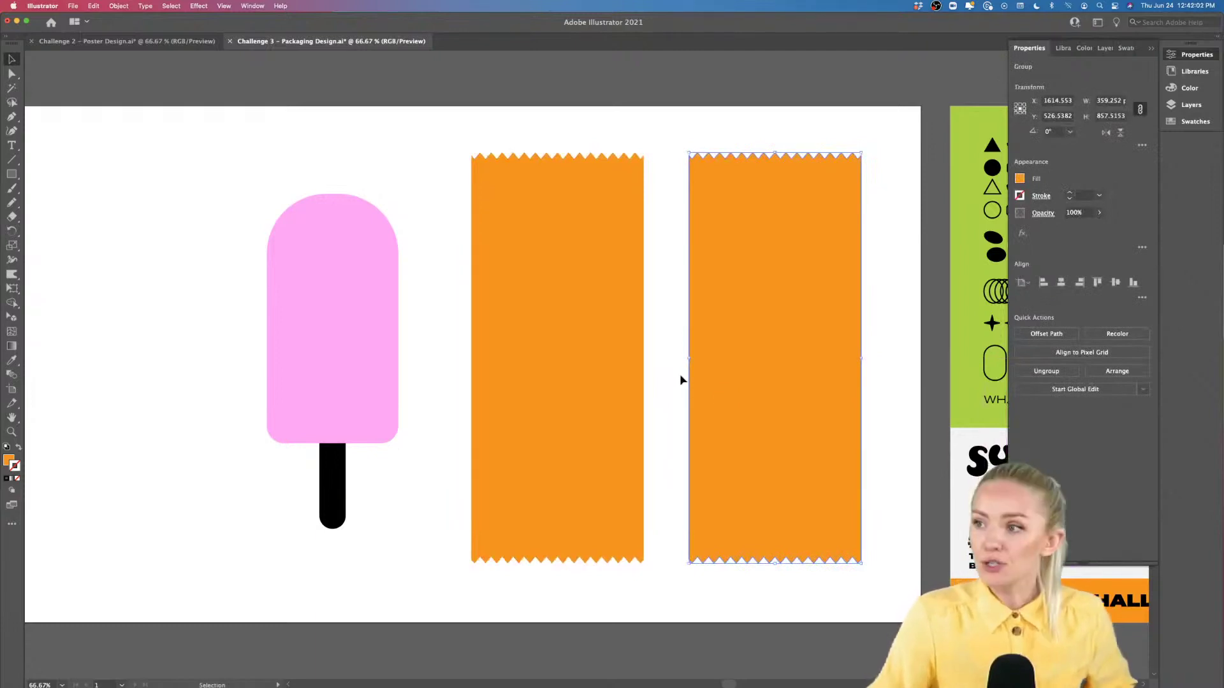
{"action": "scroll", "coordinate": [704, 385], "scroll_direction": "right", "scroll_amount": 3}
{"action": "scroll", "coordinate": [752, 347], "scroll_direction": "up", "scroll_amount": 1}
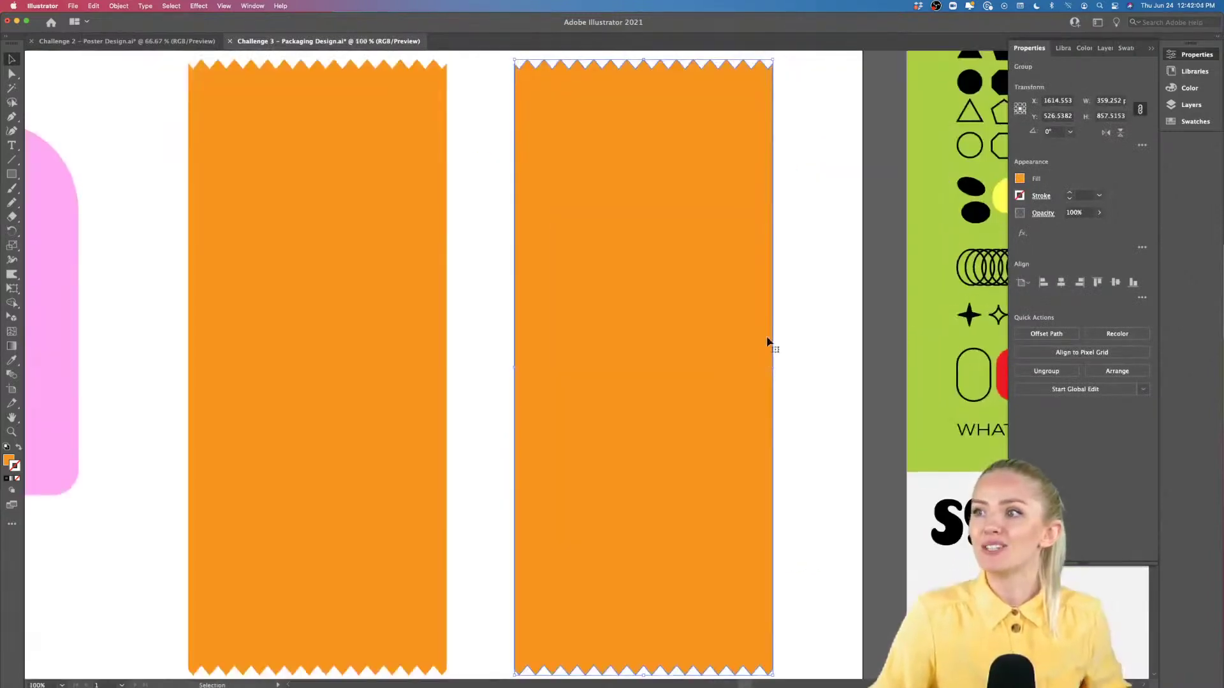
{"action": "scroll", "coordinate": [705, 376], "scroll_direction": "right", "scroll_amount": 2}
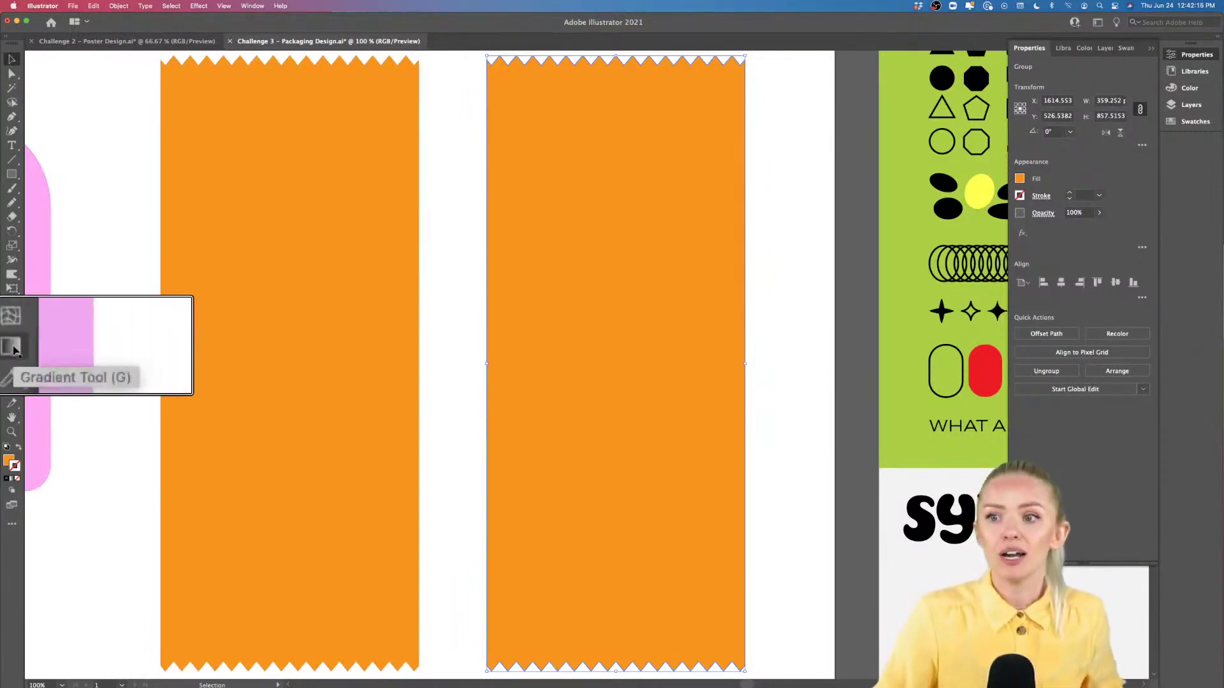
{"action": "left_click", "coordinate": [12, 346]}
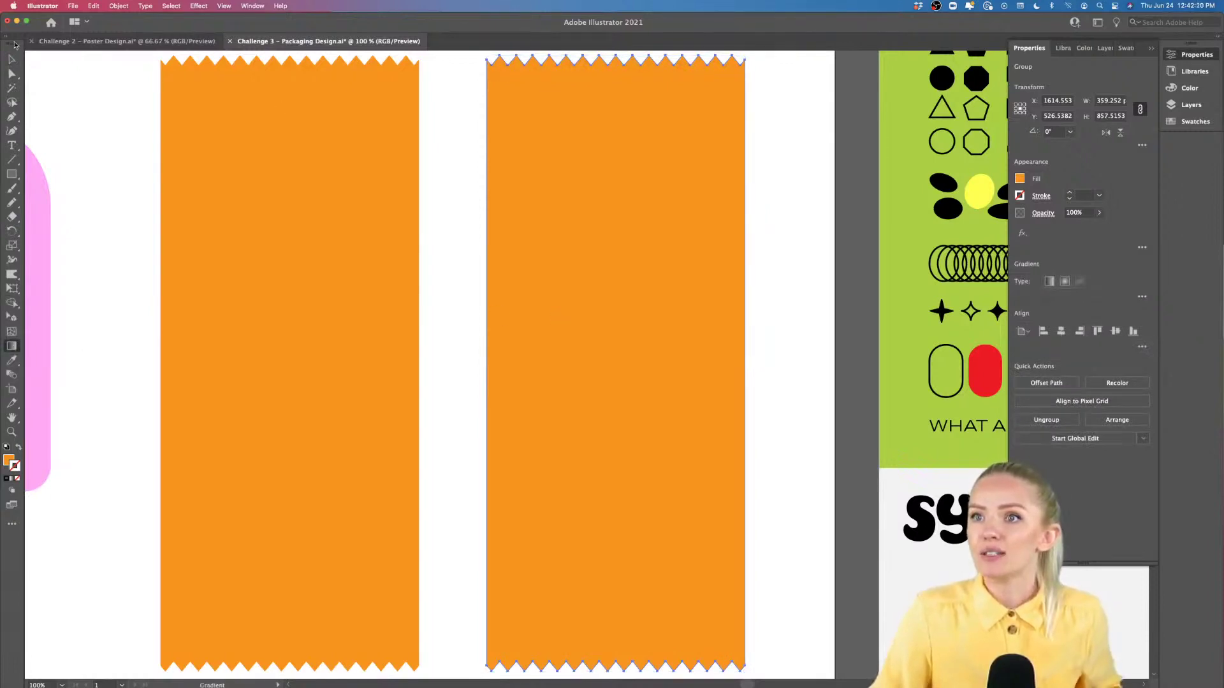
{"action": "left_click", "coordinate": [11, 59]}
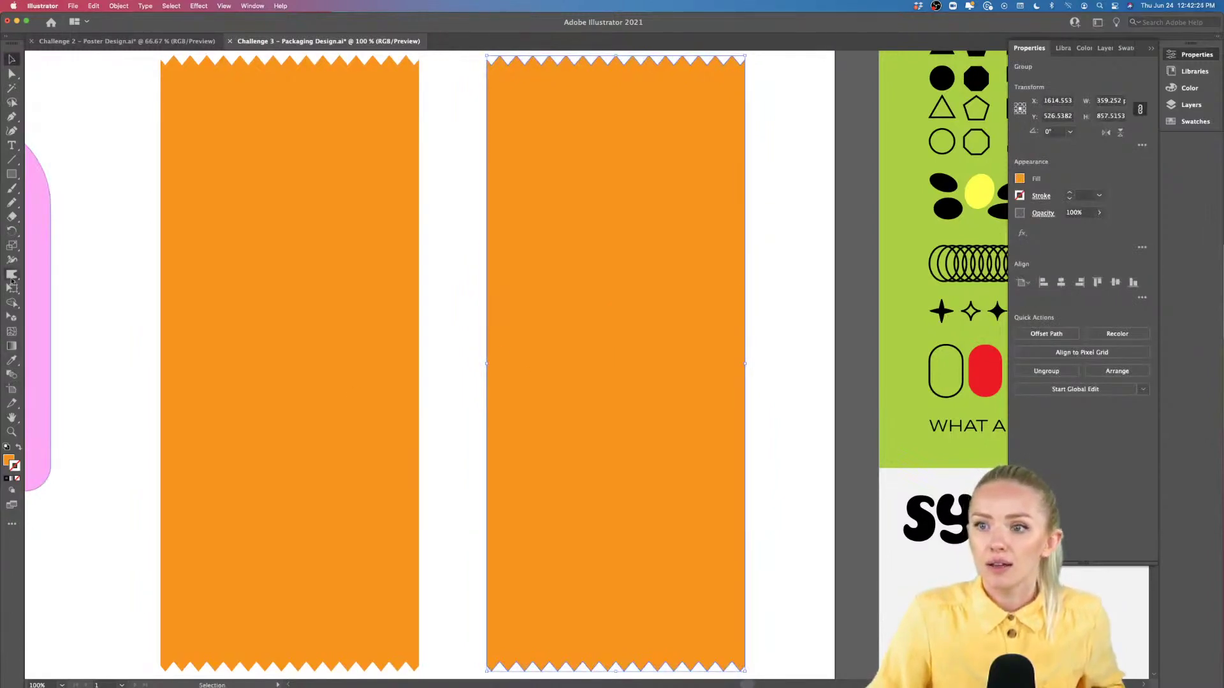
Step: Move the wrapper copy down across the artboard's lower edge and draw a trial orange rectangle about 359 × 818 px in its place
{"action": "scroll", "coordinate": [665, 369], "scroll_direction": "down", "scroll_amount": 1}
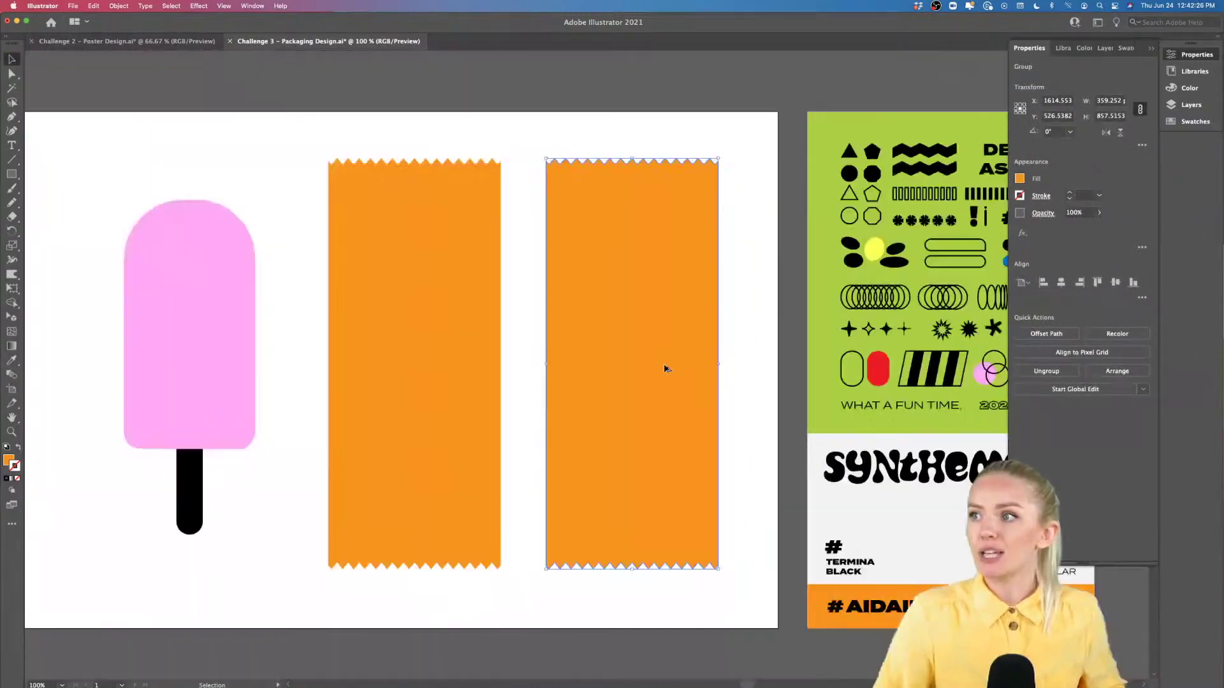
{"action": "scroll", "coordinate": [644, 376], "scroll_direction": "right", "scroll_amount": 2}
{"action": "left_click_drag", "start_coordinate": [617, 178], "coordinate": [605, 595]}
{"action": "left_click", "coordinate": [12, 174]}
{"action": "left_click_drag", "start_coordinate": [490, 162], "coordinate": [662, 553]}
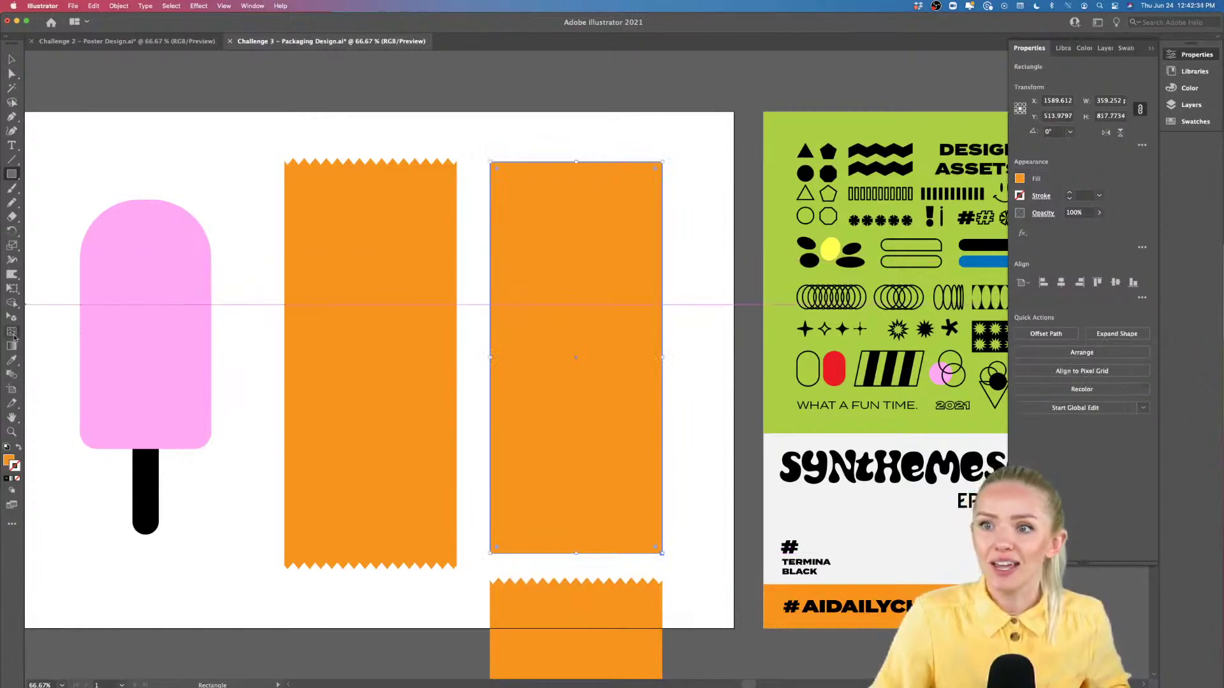
Step: Try a linear gradient on the trial rectangle with the Gradient tool, then undo it
{"action": "left_click", "coordinate": [12, 347]}
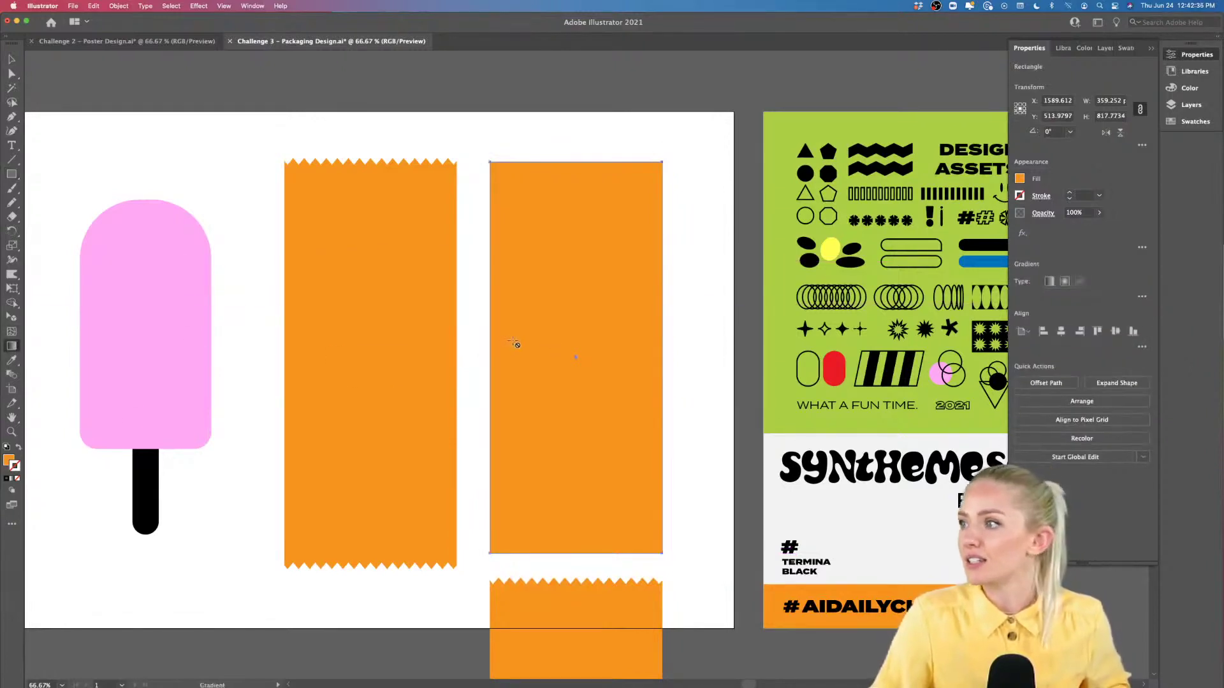
{"action": "key", "text": "v"}
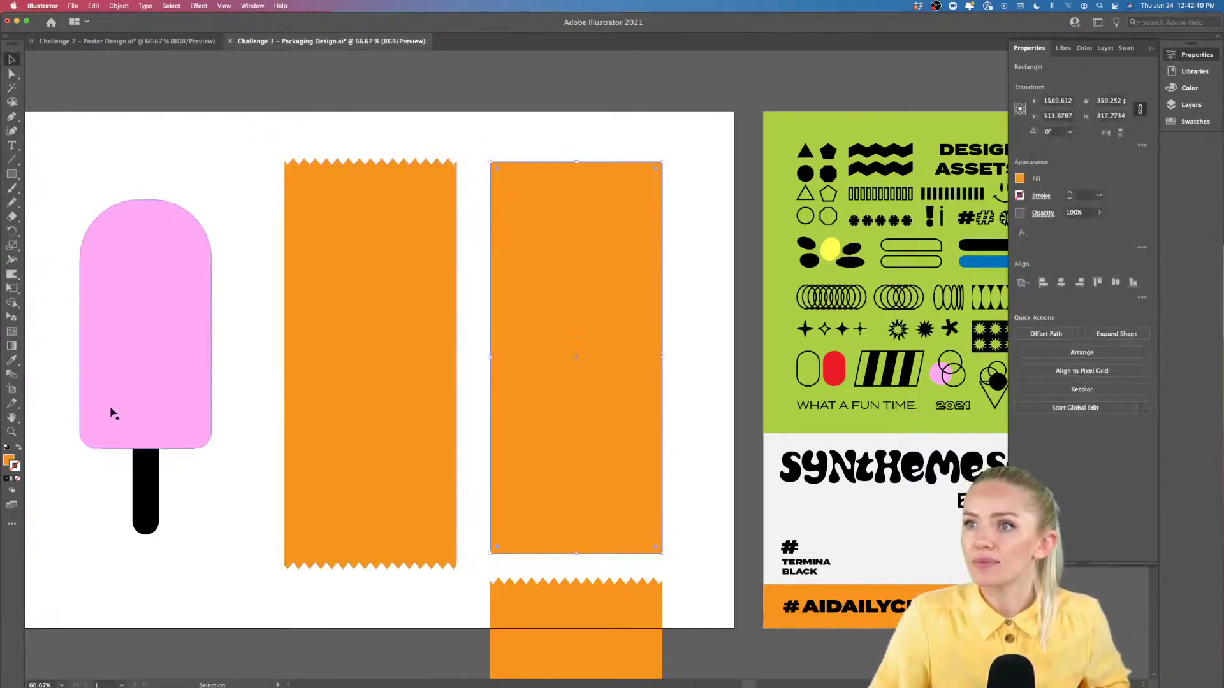
{"action": "left_click", "coordinate": [11, 346]}
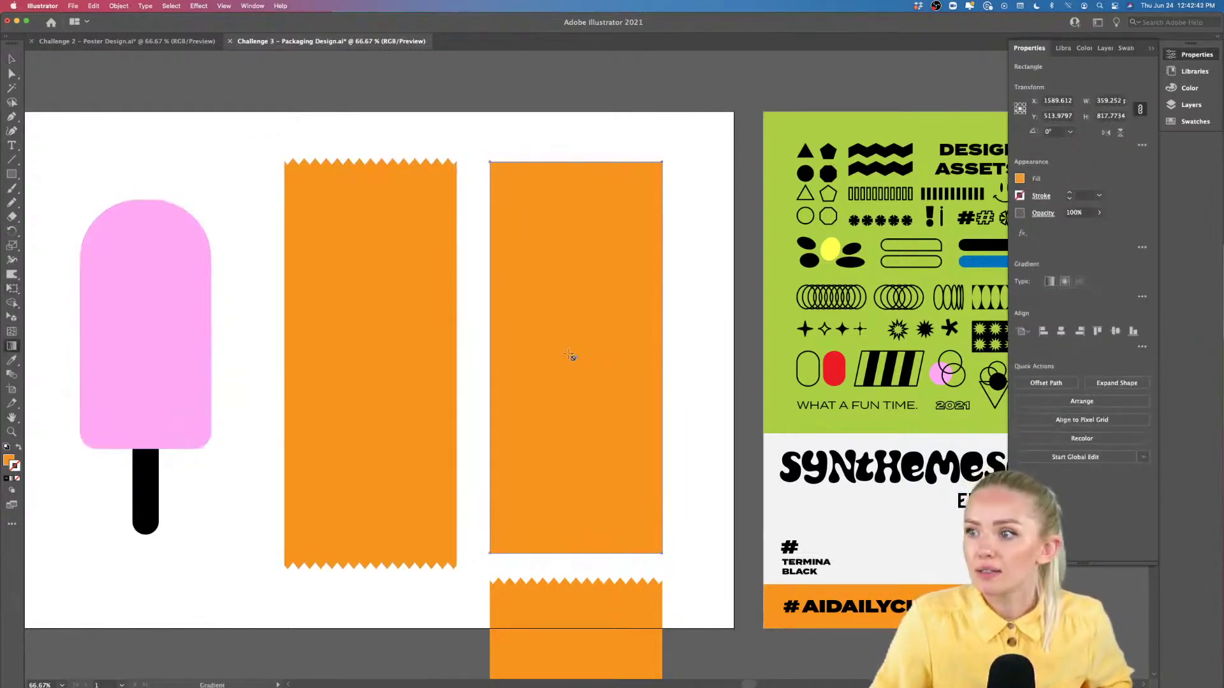
{"action": "left_click", "coordinate": [1049, 281]}
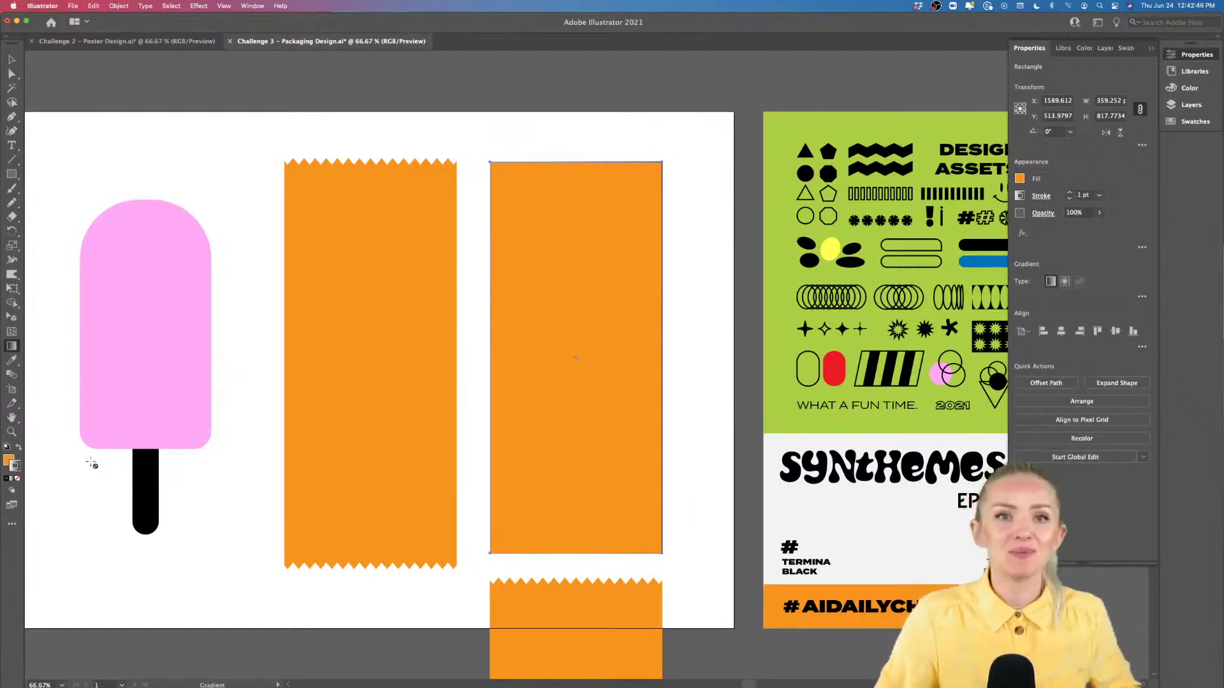
{"action": "key", "text": "super+z"}
Step: Delete the trial rectangle and move the wrapper copy back up beside the original wrapper
{"action": "key", "text": "v"}
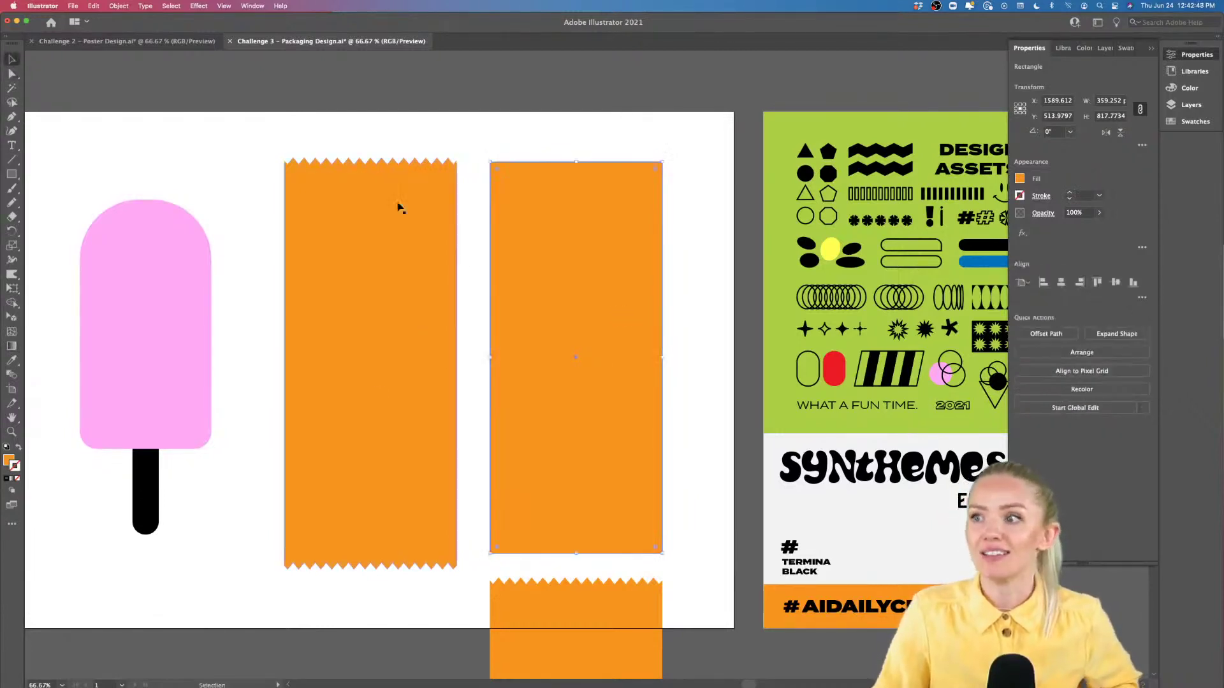
{"action": "key", "text": "Delete"}
{"action": "left_click_drag", "start_coordinate": [599, 610], "coordinate": [597, 199]}
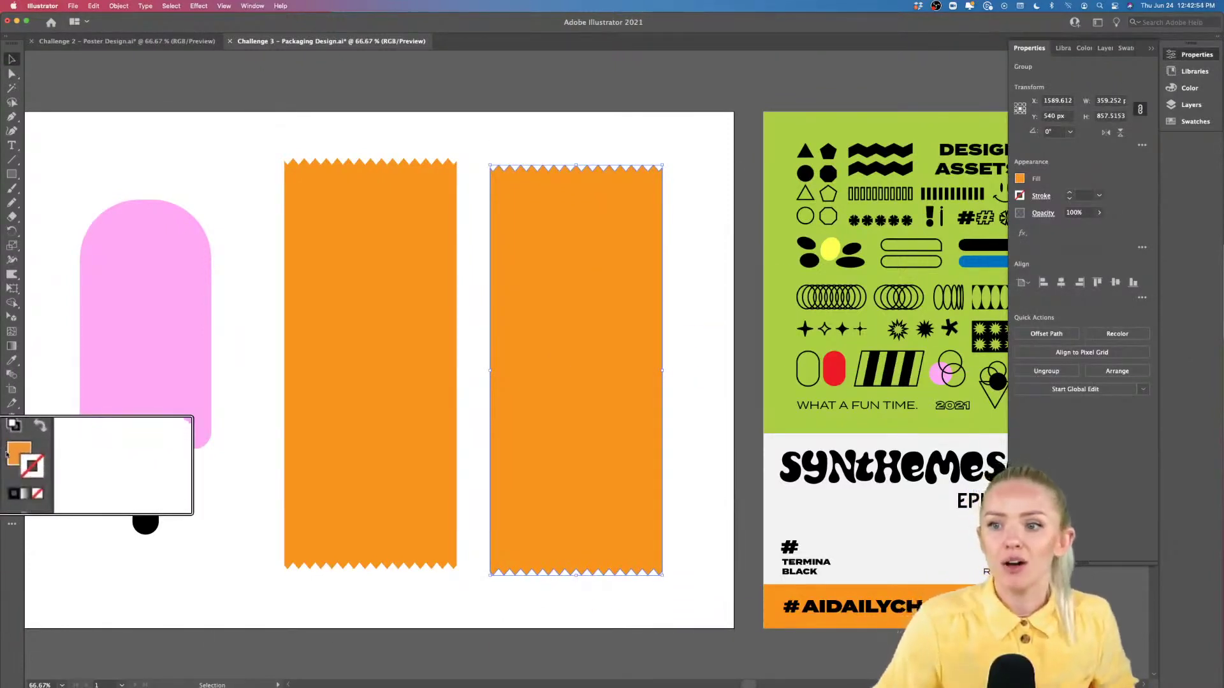
Step: Apply a linear gradient to the fill of the wrapper copy
{"action": "left_click", "coordinate": [15, 455]}
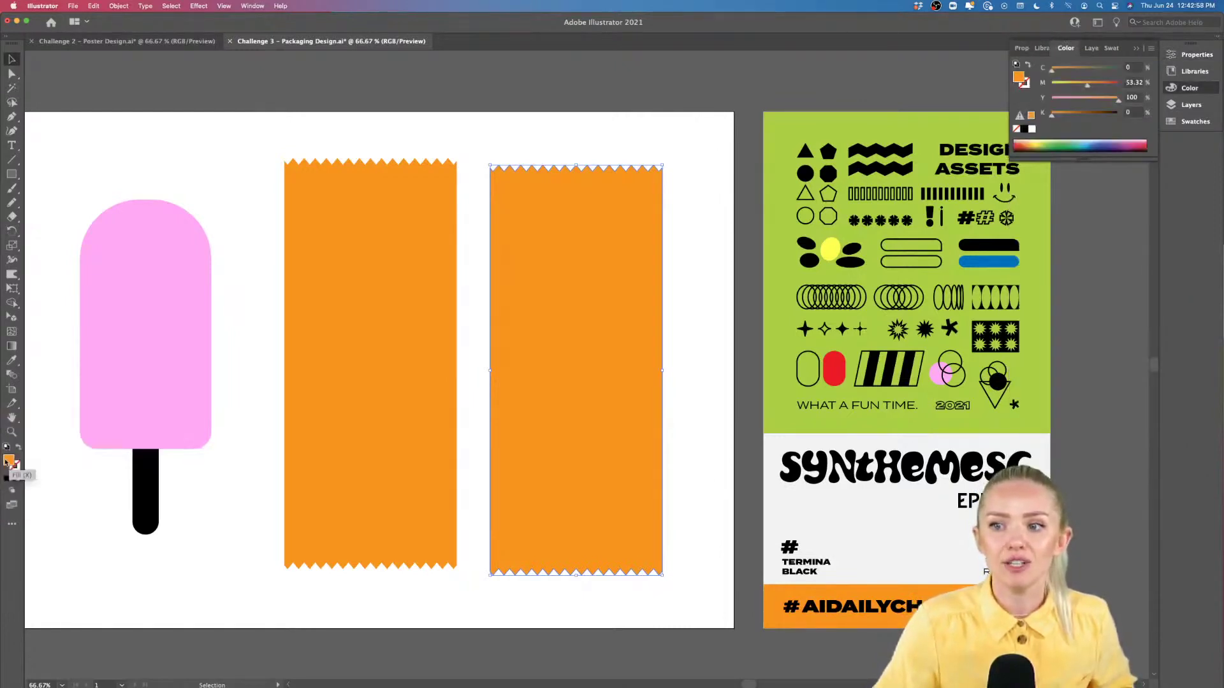
{"action": "left_click", "coordinate": [11, 346]}
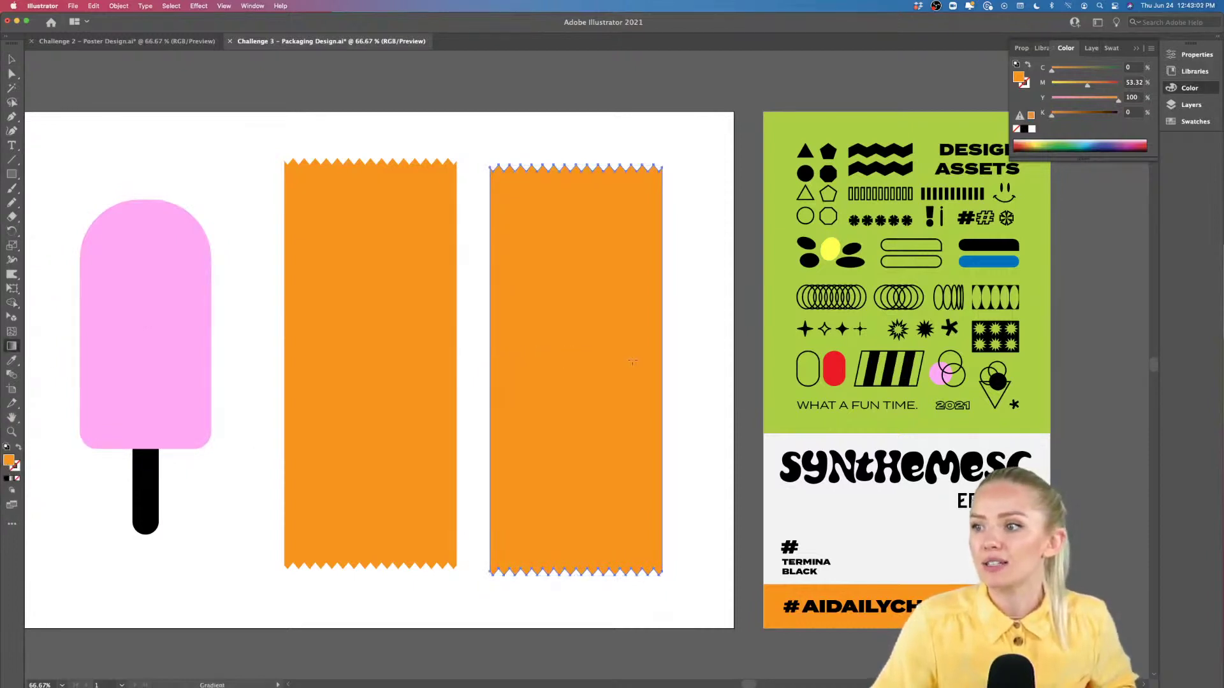
{"action": "left_click", "coordinate": [1025, 48]}
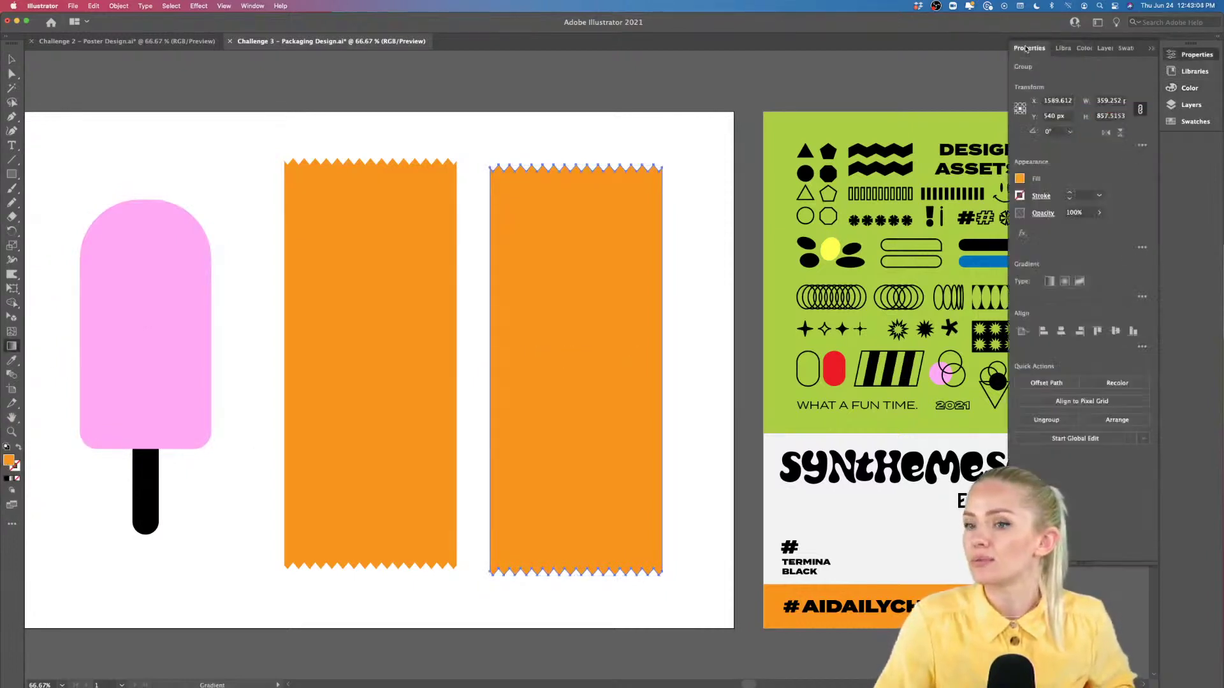
{"action": "left_click", "coordinate": [1051, 281]}
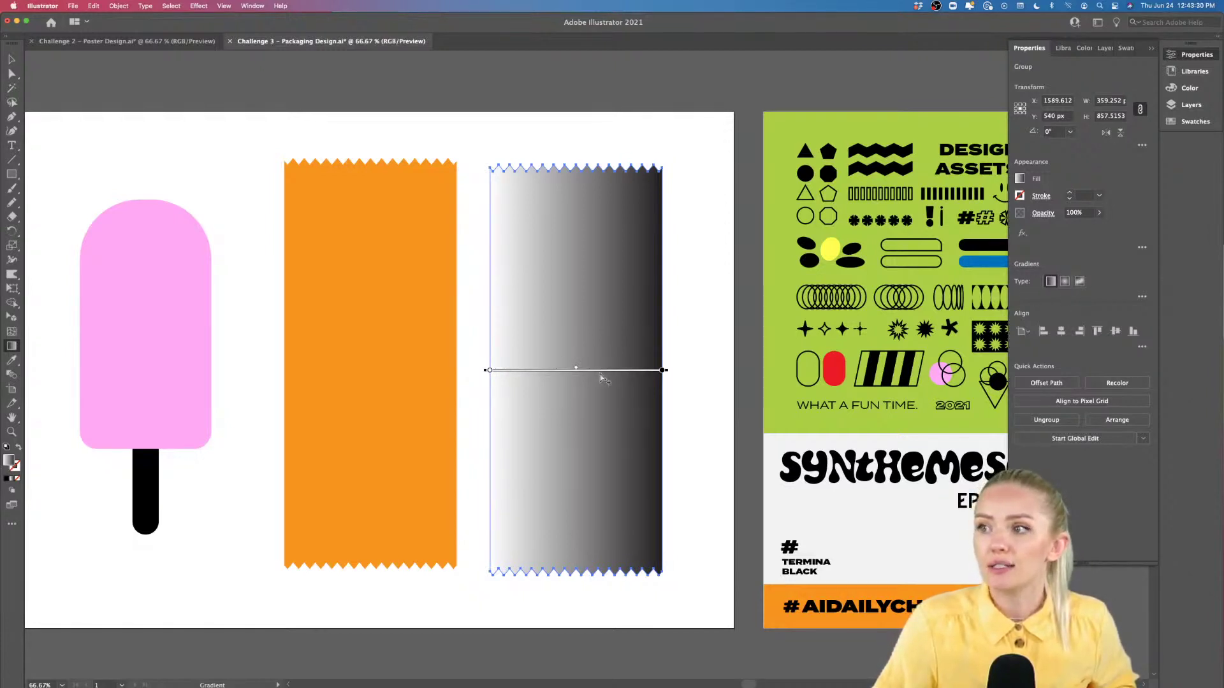
Step: Add a colour stop near the gradient's middle at about 48% and make it black with 0% opacity
{"action": "scroll", "coordinate": [601, 377], "scroll_direction": "up", "scroll_amount": 1}
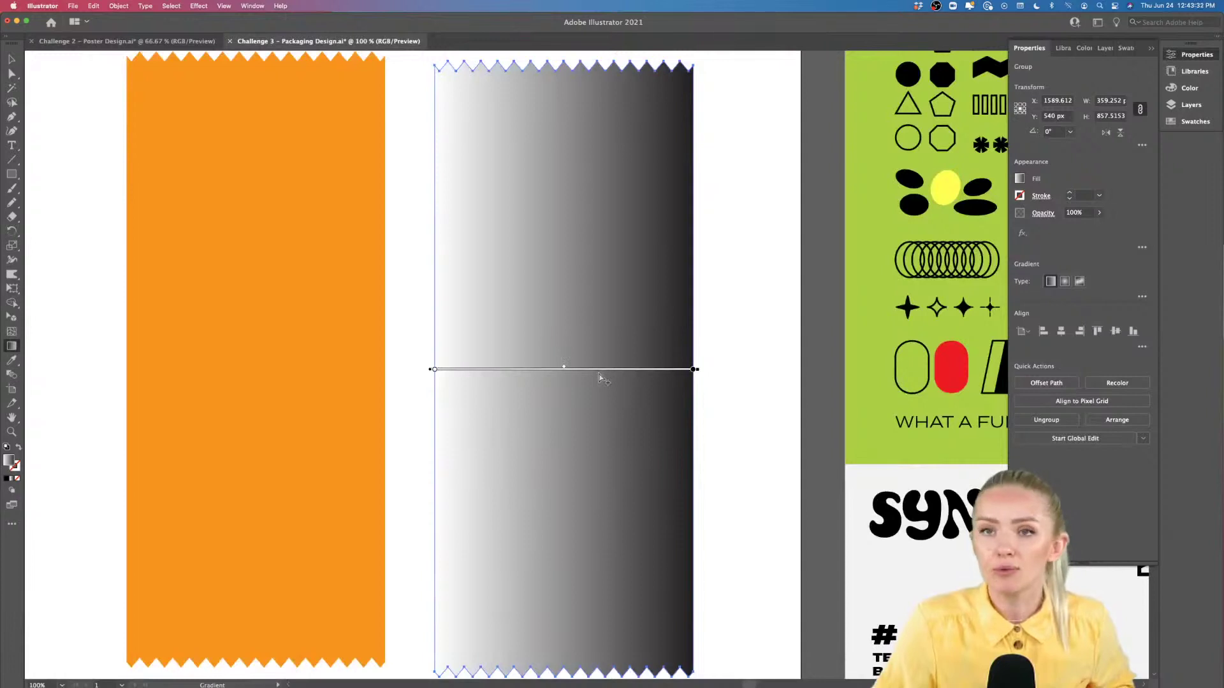
{"action": "mouse_move", "coordinate": [600, 380]}
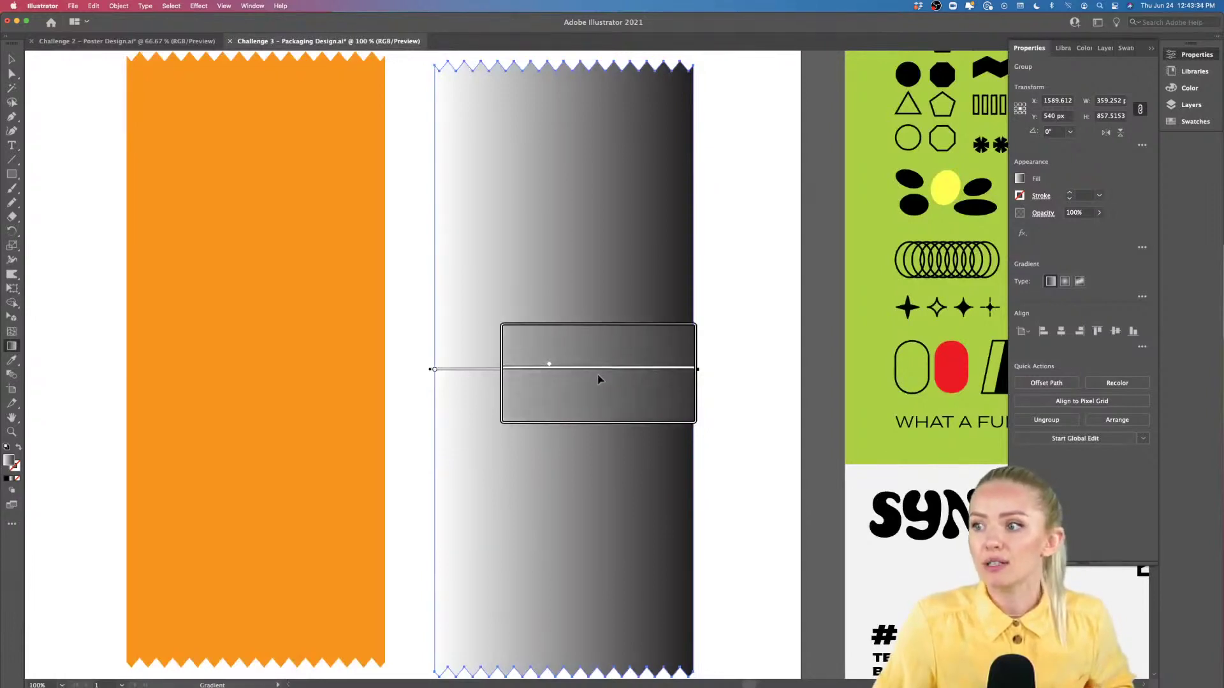
{"action": "left_click", "coordinate": [599, 373]}
{"action": "left_click_drag", "start_coordinate": [599, 375], "coordinate": [559, 377]}
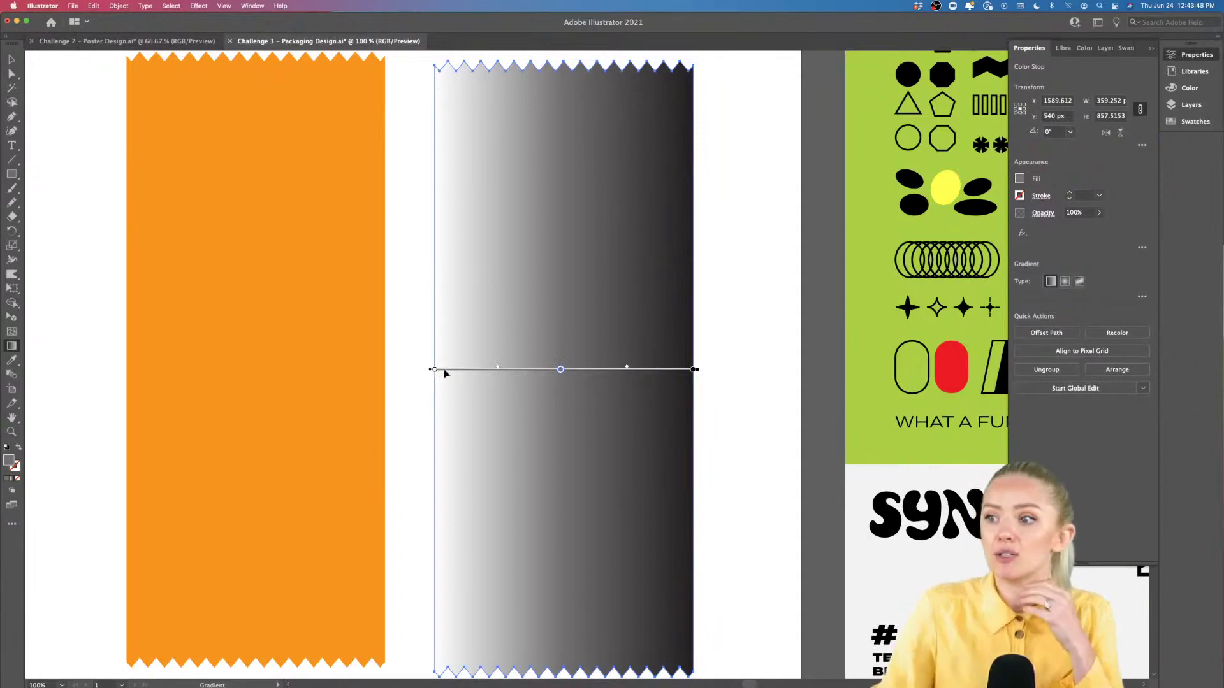
{"action": "double_click", "coordinate": [559, 370]}
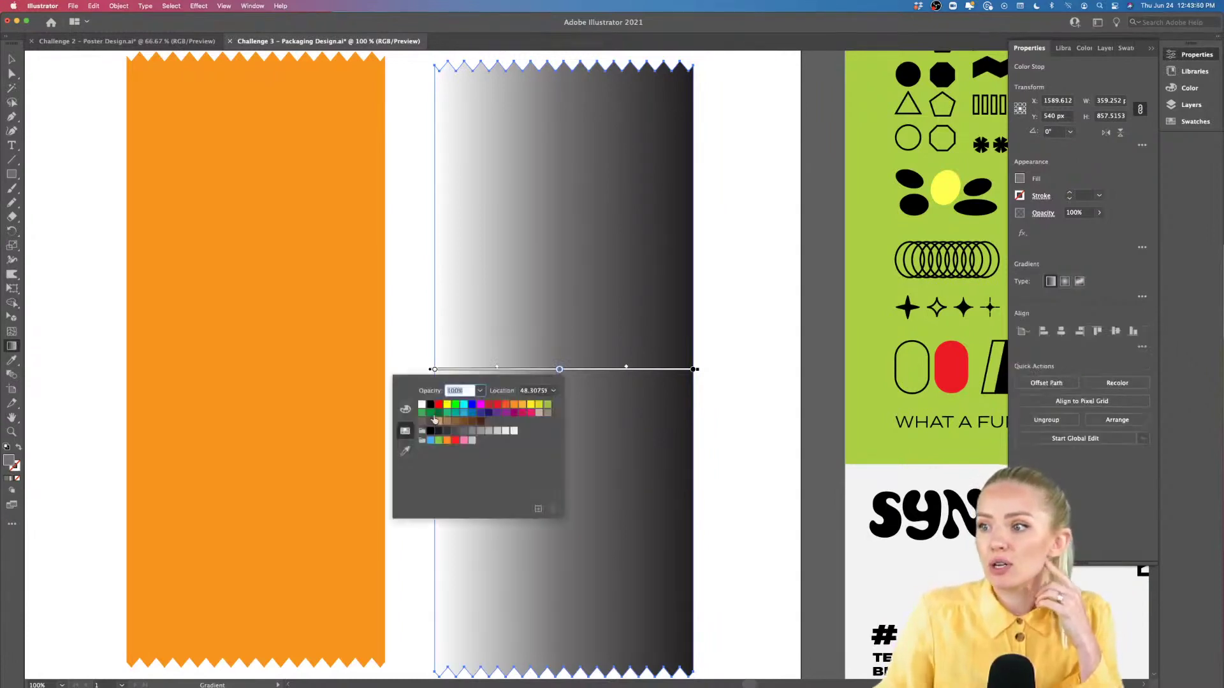
{"action": "left_click", "coordinate": [429, 406]}
{"action": "left_click", "coordinate": [480, 391]}
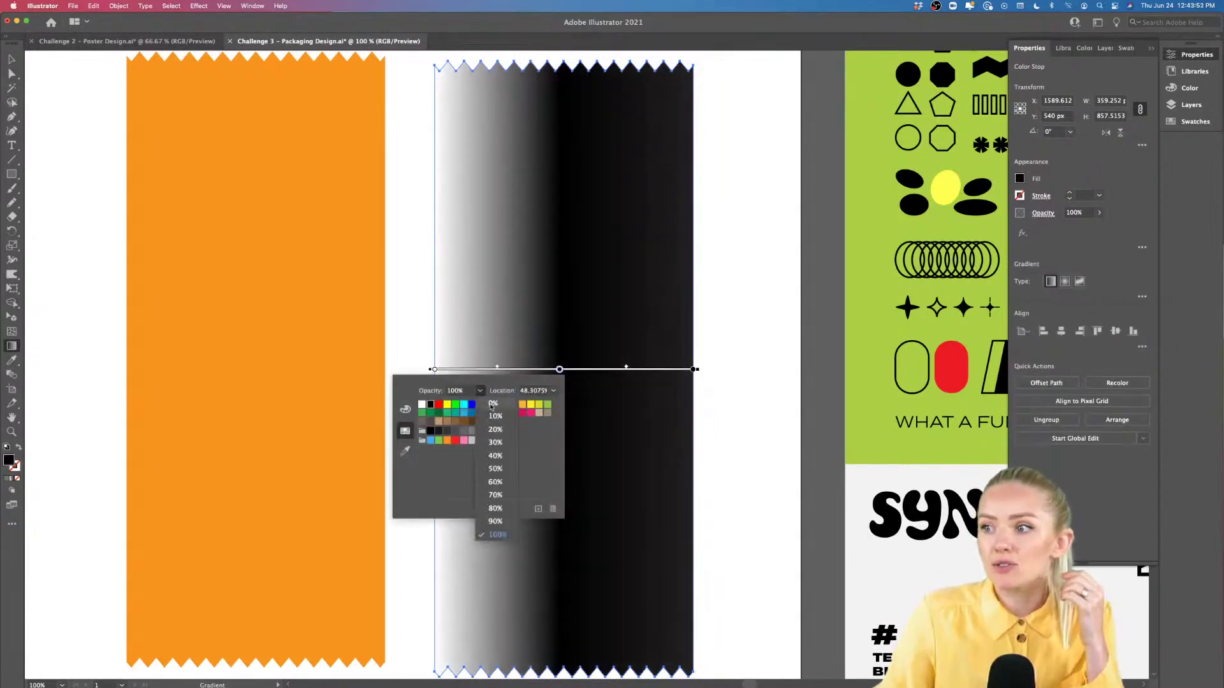
{"action": "left_click", "coordinate": [490, 406]}
Step: Check the gradient's end stop and set the start stop at 0% to black
{"action": "left_click", "coordinate": [694, 370]}
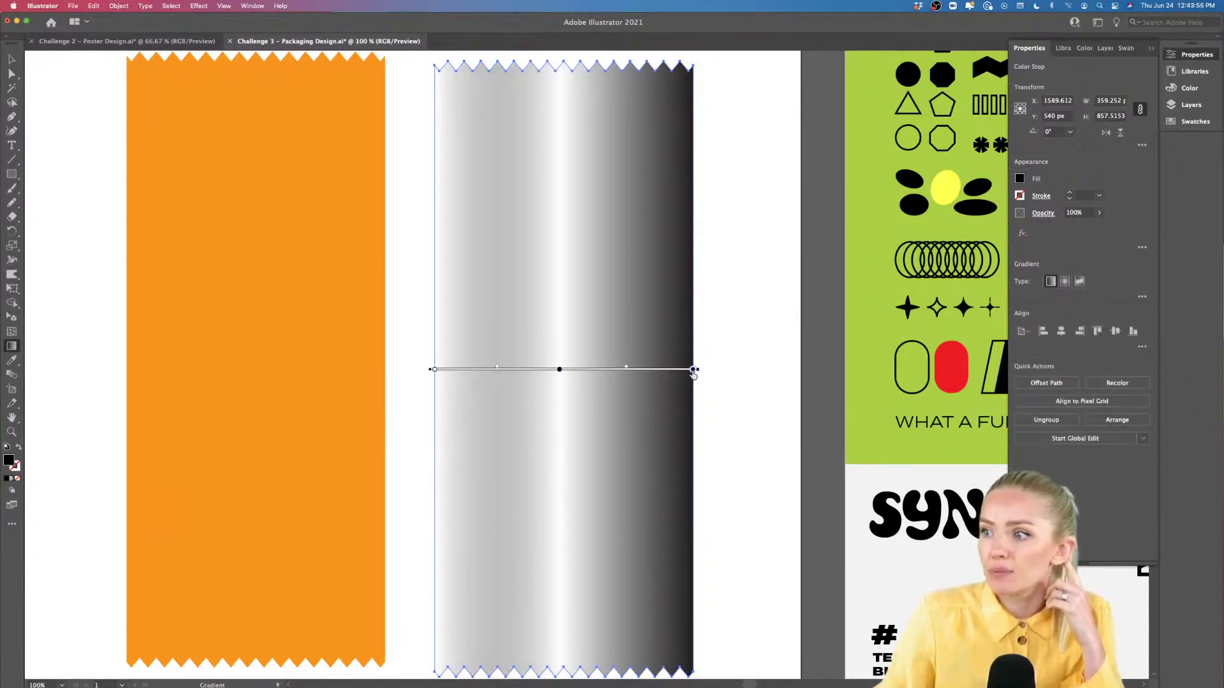
{"action": "double_click", "coordinate": [693, 369]}
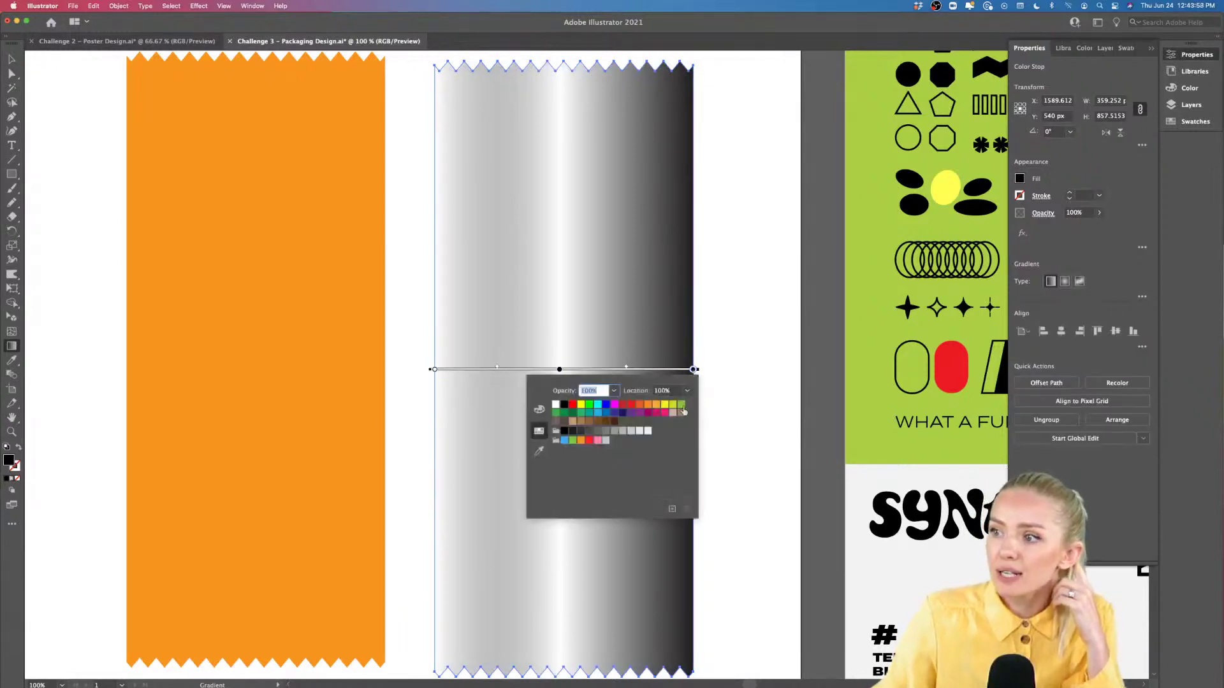
{"action": "left_click", "coordinate": [712, 402]}
{"action": "double_click", "coordinate": [433, 369]}
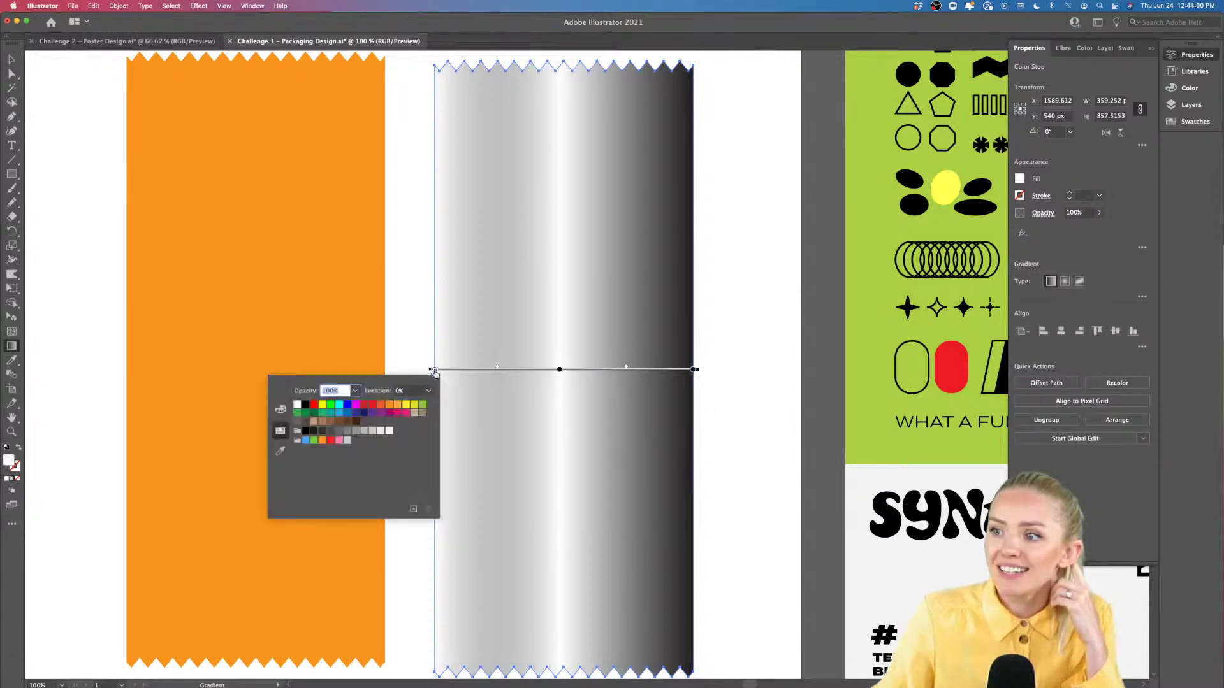
{"action": "left_click", "coordinate": [305, 405]}
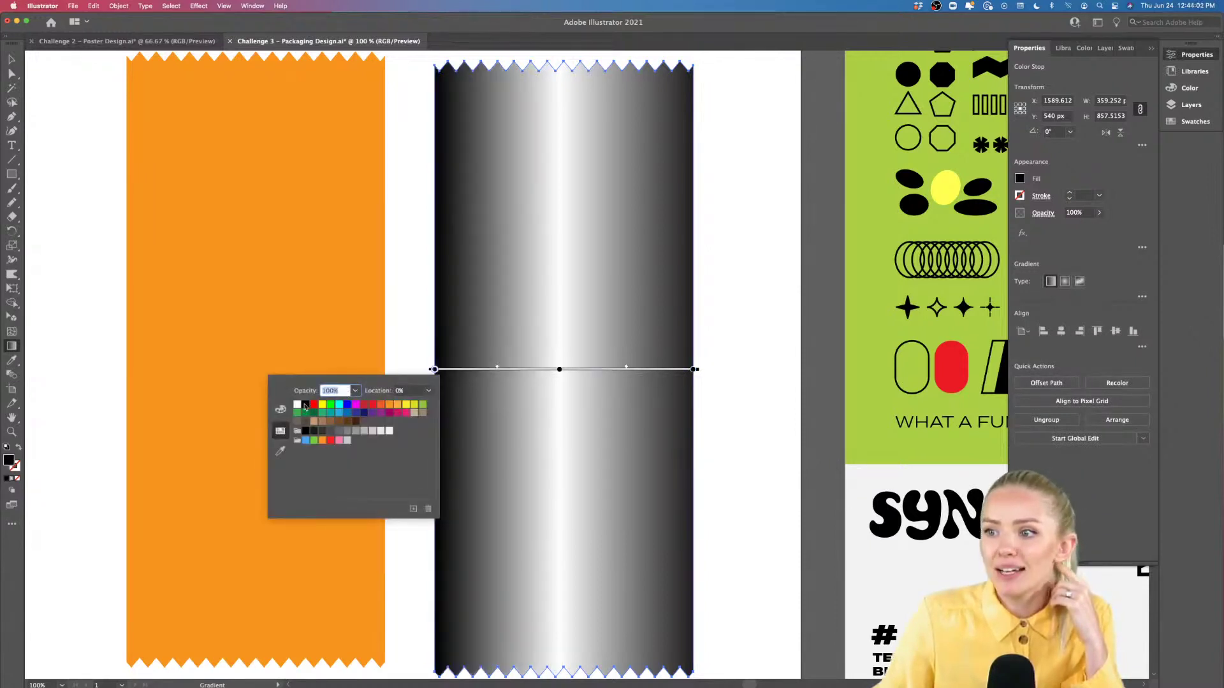
{"action": "left_click", "coordinate": [738, 395]}
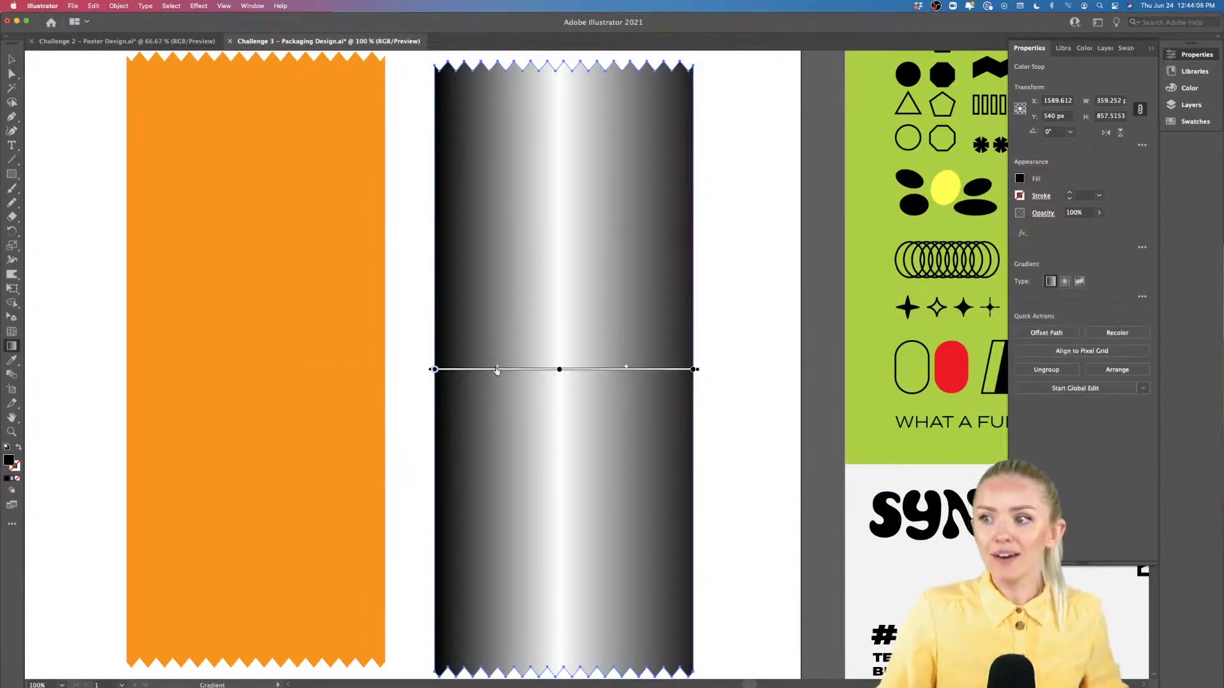
Step: Move both gradient midpoints outward toward the wrapper's side edges to narrow the dark shading, and deselect the wrapper
{"action": "left_click_drag", "start_coordinate": [498, 371], "coordinate": [464, 371]}
{"action": "left_click_drag", "start_coordinate": [627, 370], "coordinate": [668, 370]}
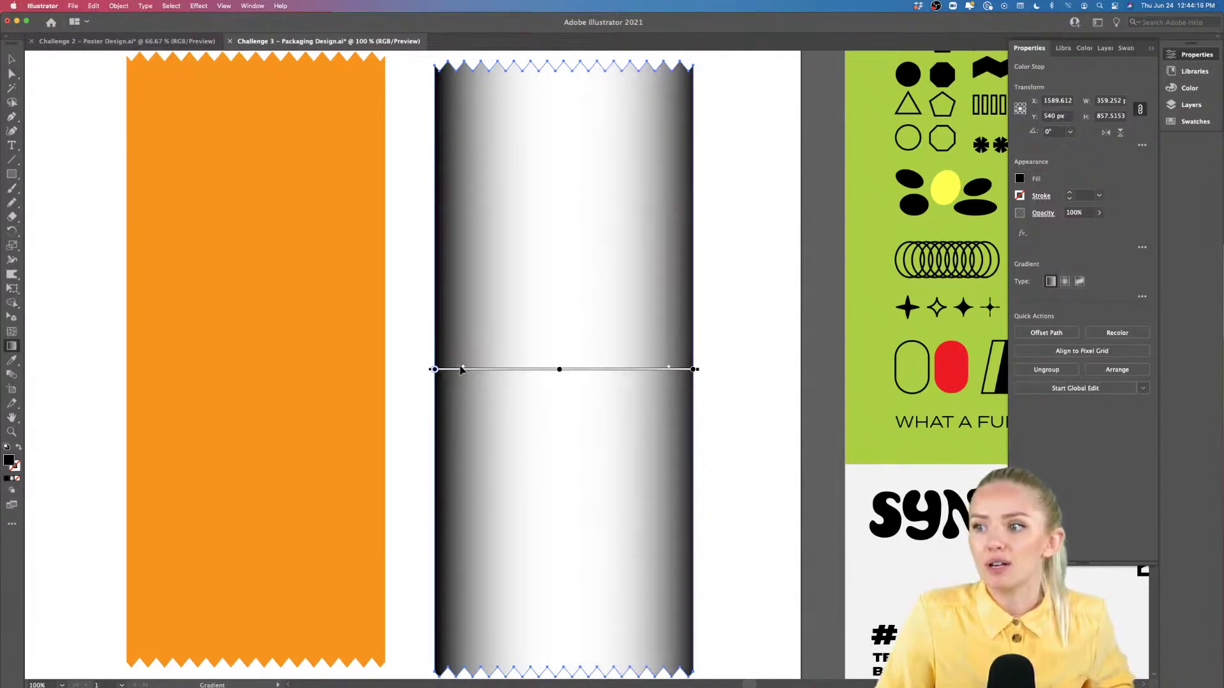
{"action": "left_click_drag", "start_coordinate": [463, 370], "coordinate": [460, 370]}
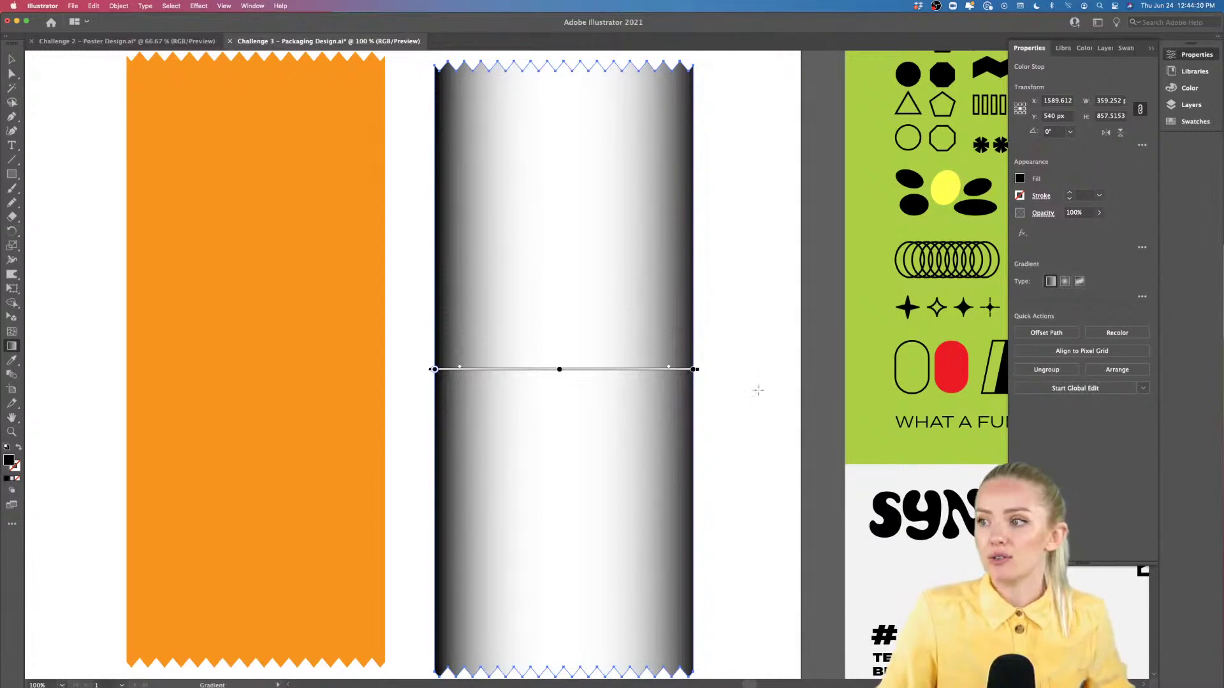
{"action": "key", "text": "v"}
{"action": "left_click", "coordinate": [702, 423]}
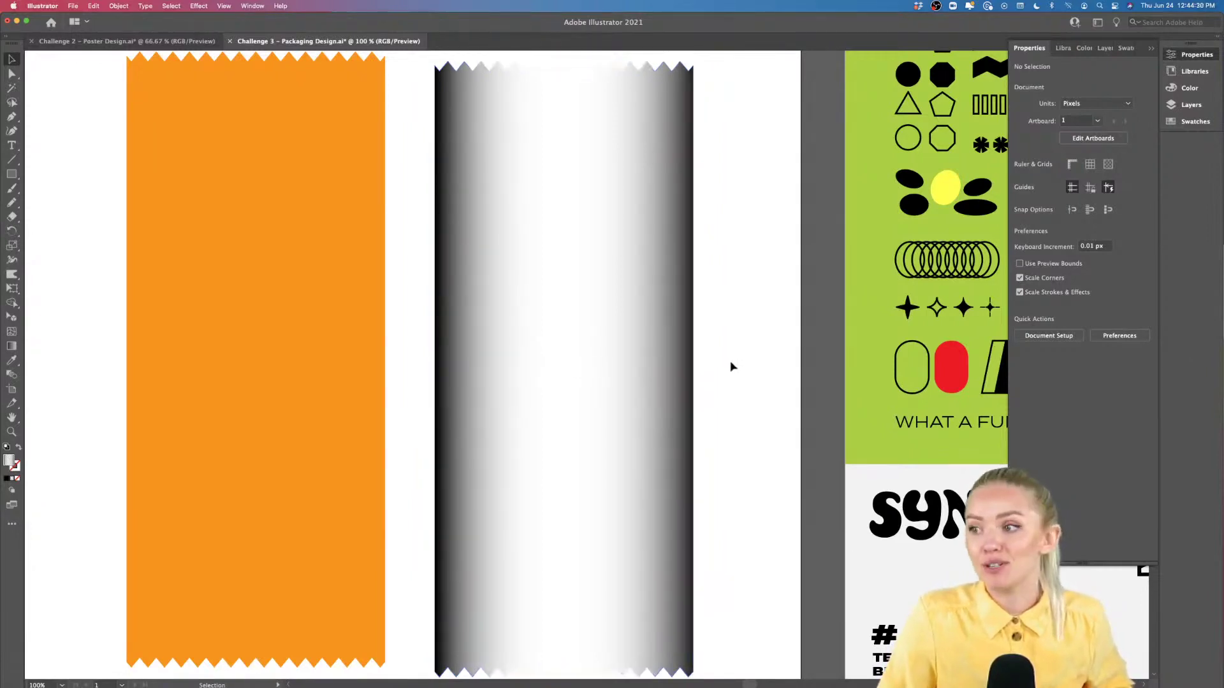
Step: Move the gradient copy over the orange wrapper and lower its opacity to about 24%
{"action": "left_click_drag", "start_coordinate": [637, 407], "coordinate": [330, 398]}
{"action": "scroll", "coordinate": [331, 398], "scroll_direction": "left", "scroll_amount": 5}
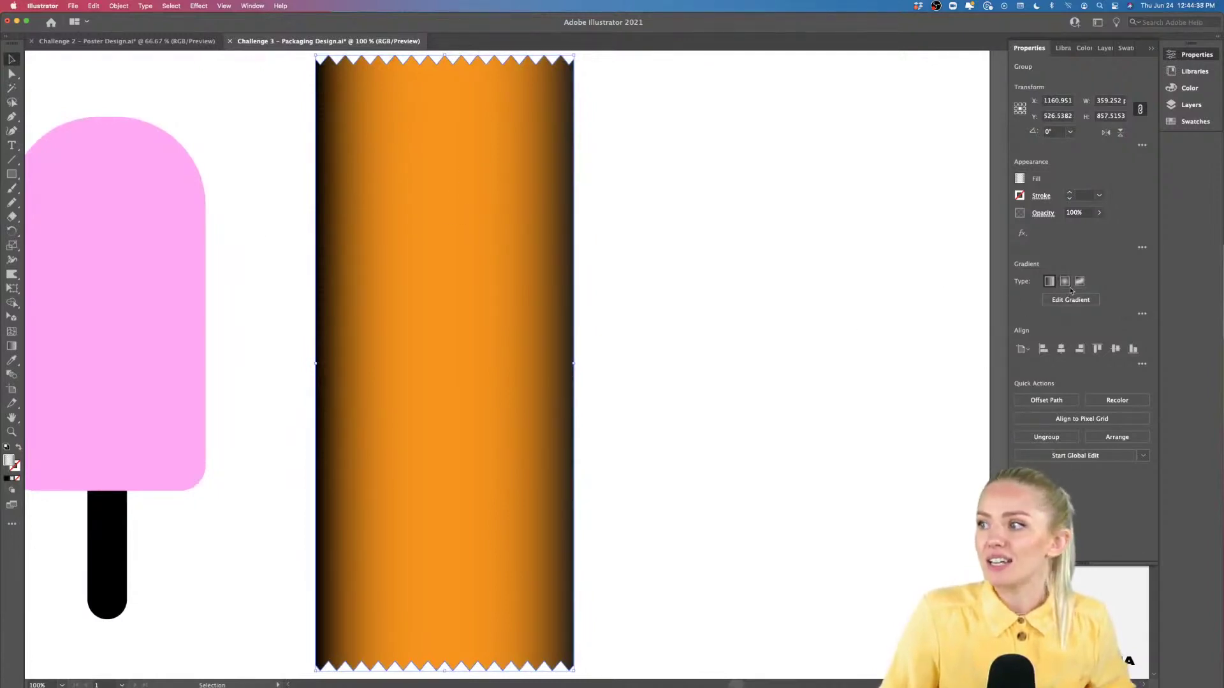
{"action": "left_click_drag", "start_coordinate": [1099, 212], "coordinate": [1097, 217]}
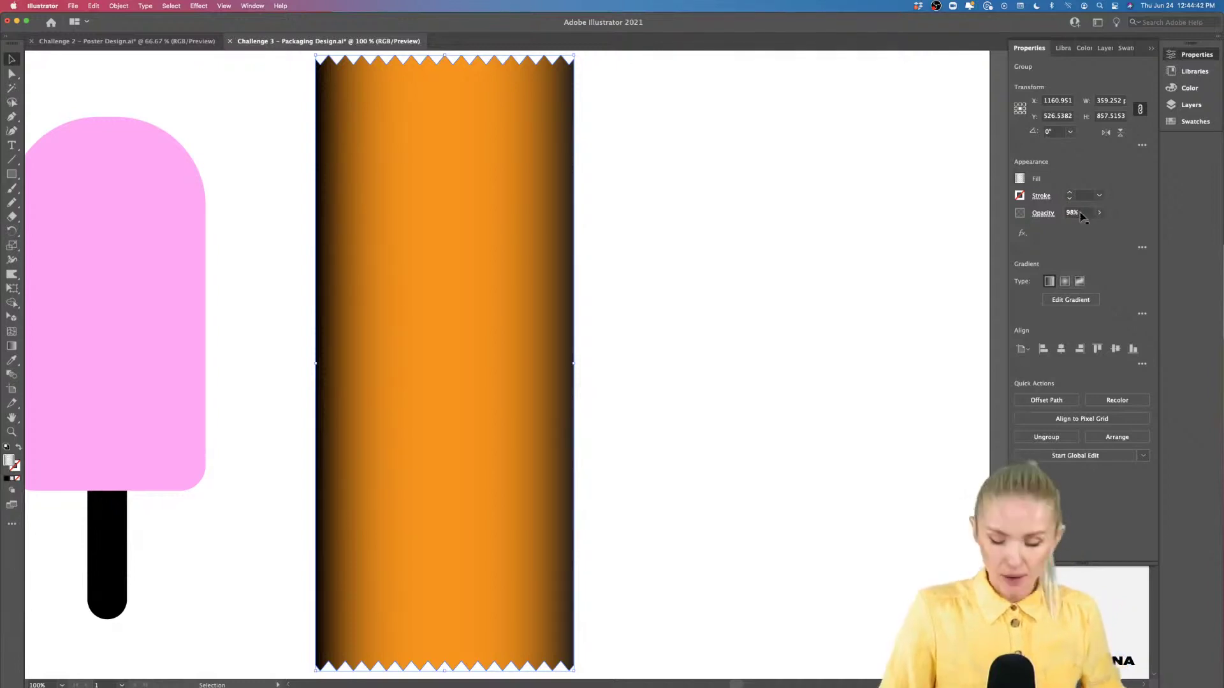
{"action": "left_click", "coordinate": [1102, 215]}
{"action": "left_click_drag", "start_coordinate": [1097, 230], "coordinate": [1066, 230]}
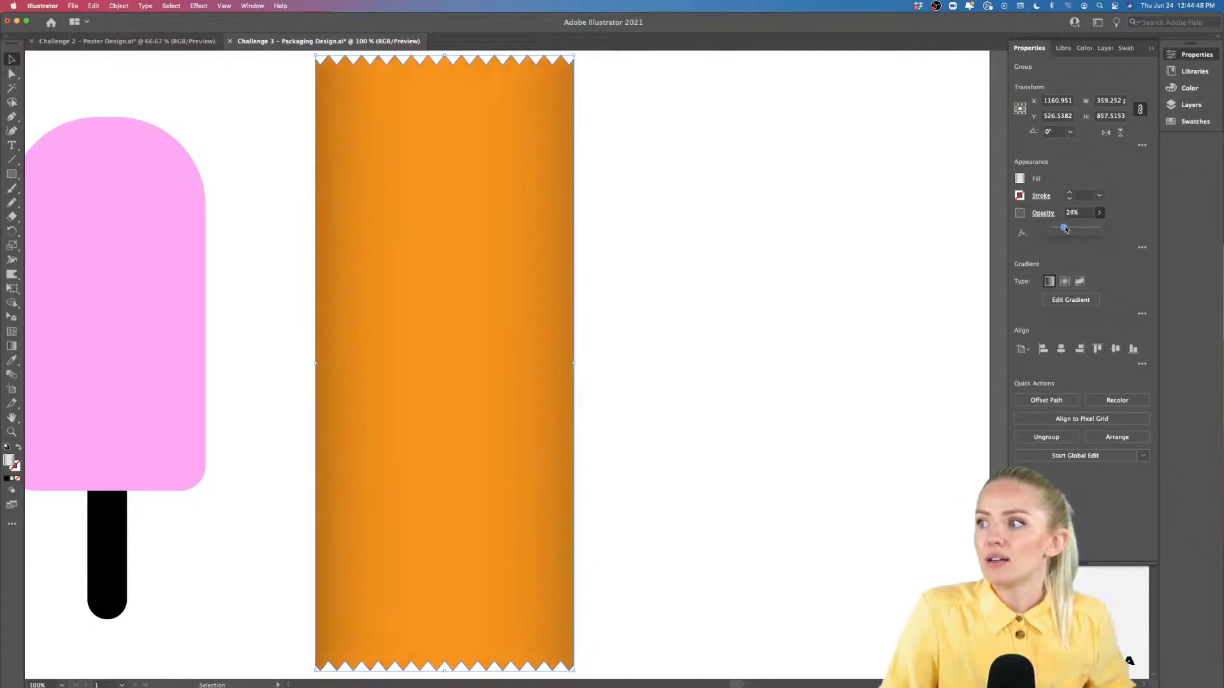
{"action": "left_click", "coordinate": [687, 495]}
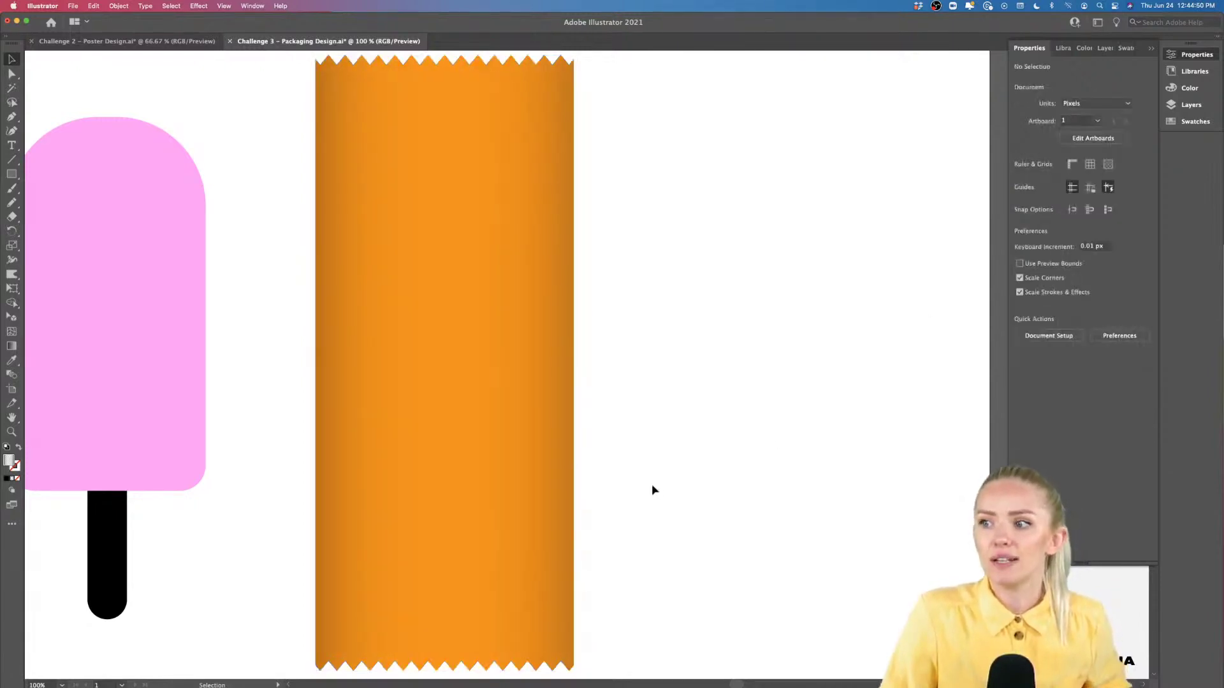
Step: Set the gradient overlay's opacity to about 31% to strengthen the side shading, and deselect it
{"action": "scroll", "coordinate": [652, 486], "scroll_direction": "up", "scroll_amount": 2}
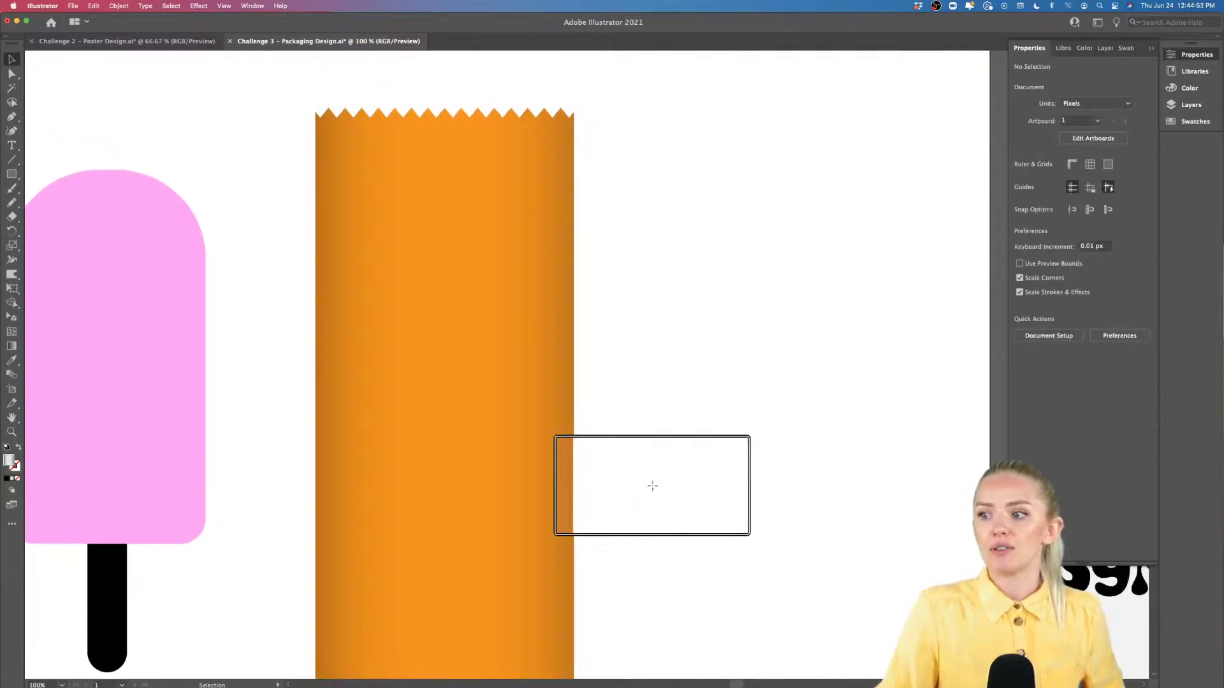
{"action": "scroll", "coordinate": [652, 486], "scroll_direction": "up", "scroll_amount": 7}
{"action": "scroll", "coordinate": [652, 486], "scroll_direction": "down", "scroll_amount": 6}
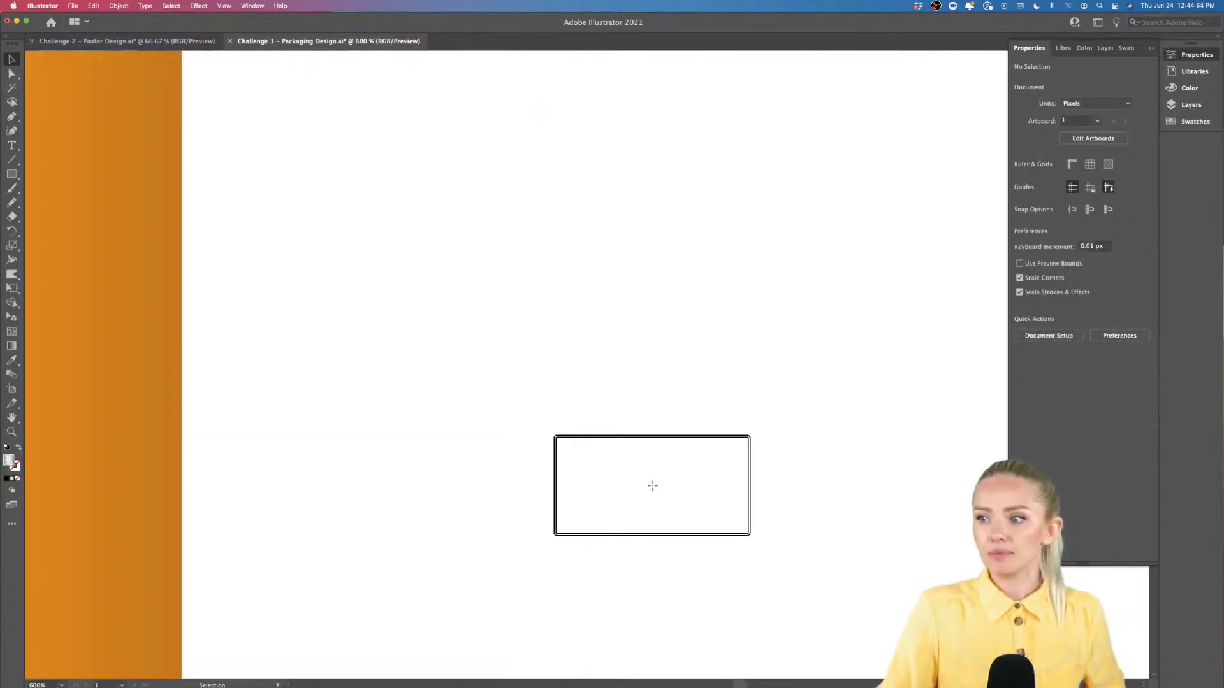
{"action": "scroll", "coordinate": [652, 483], "scroll_direction": "down", "scroll_amount": 4}
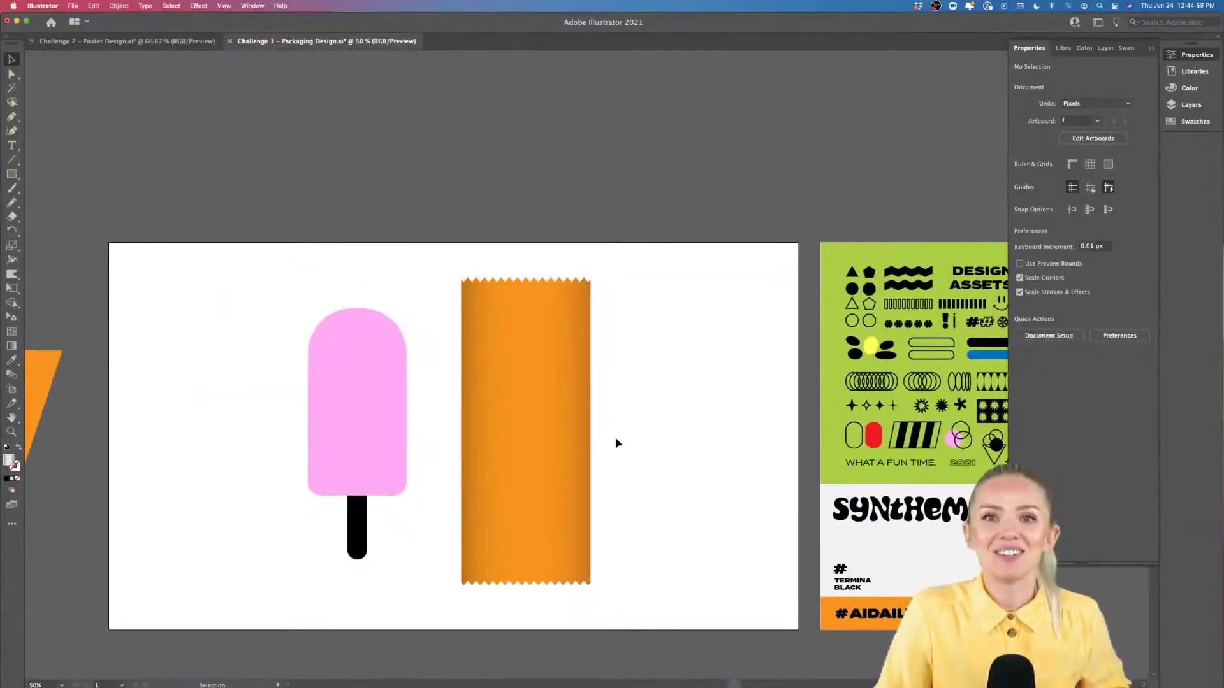
{"action": "scroll", "coordinate": [616, 439], "scroll_direction": "down", "scroll_amount": 1}
{"action": "scroll", "coordinate": [614, 449], "scroll_direction": "up", "scroll_amount": 2}
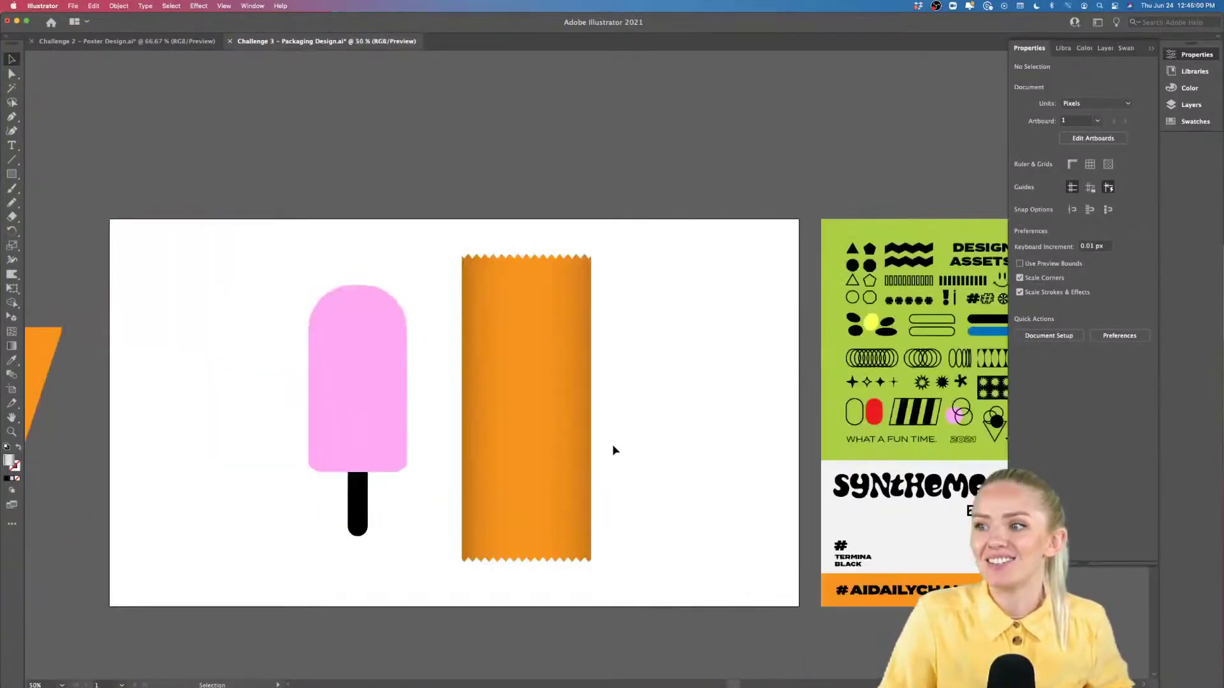
{"action": "left_click", "coordinate": [582, 419]}
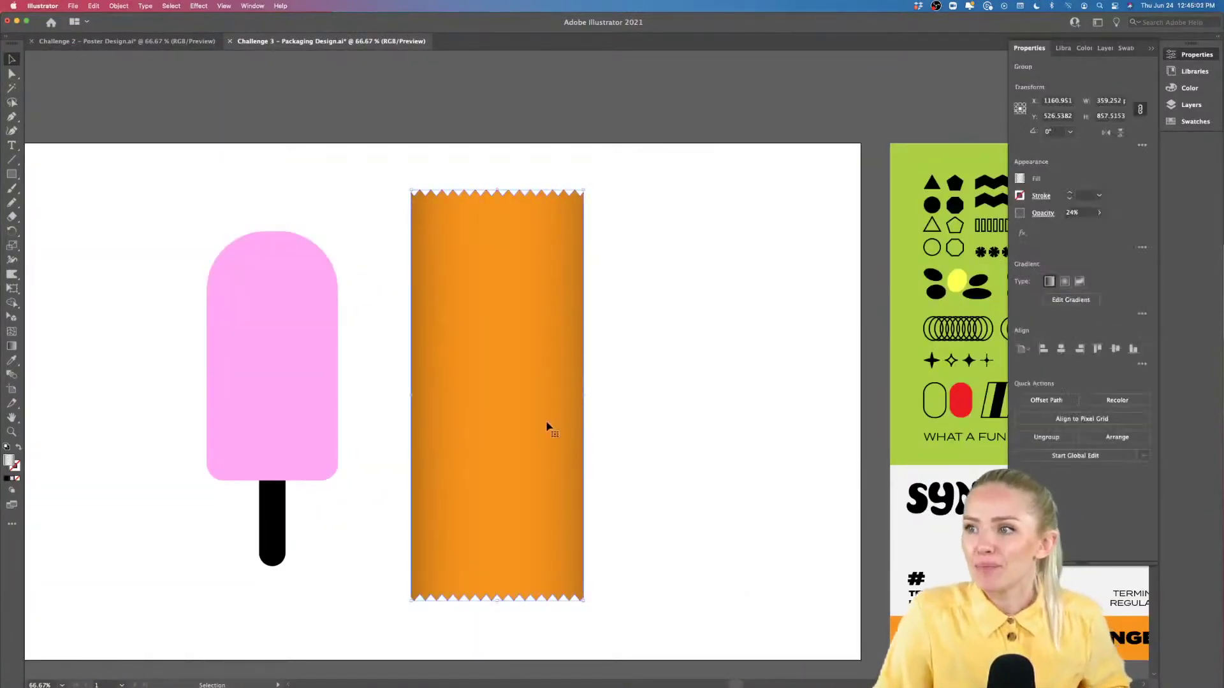
{"action": "key", "text": "g"}
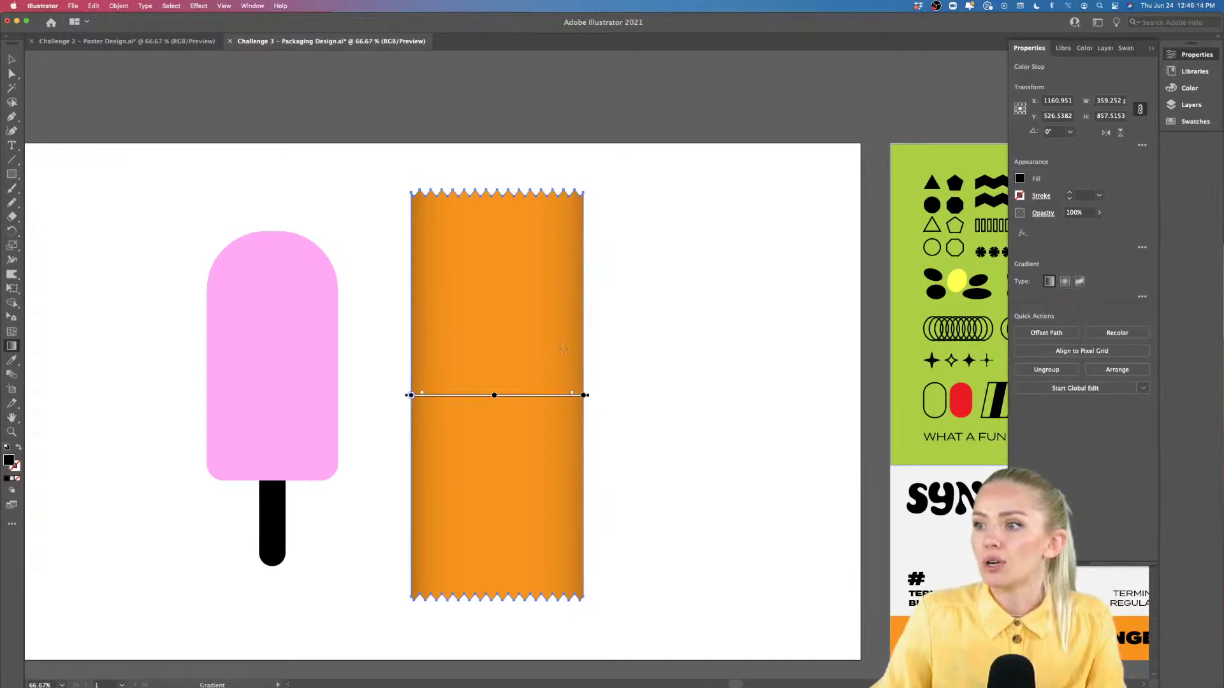
{"action": "key", "text": "v"}
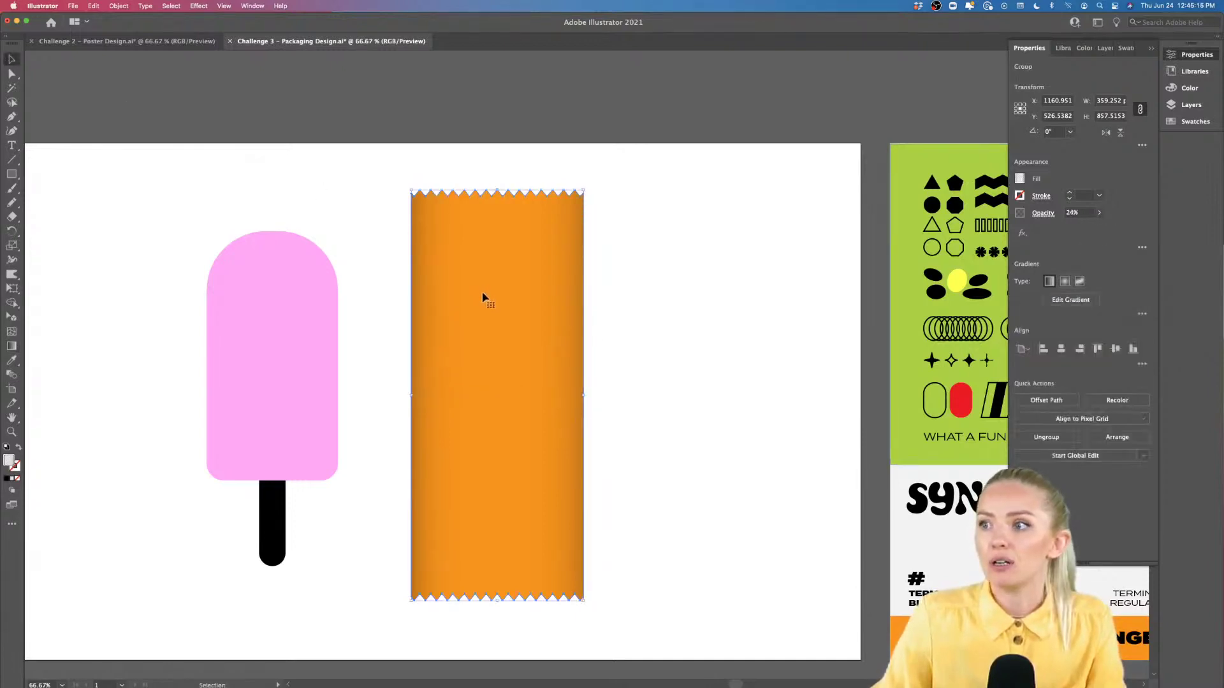
{"action": "left_click", "coordinate": [1099, 213]}
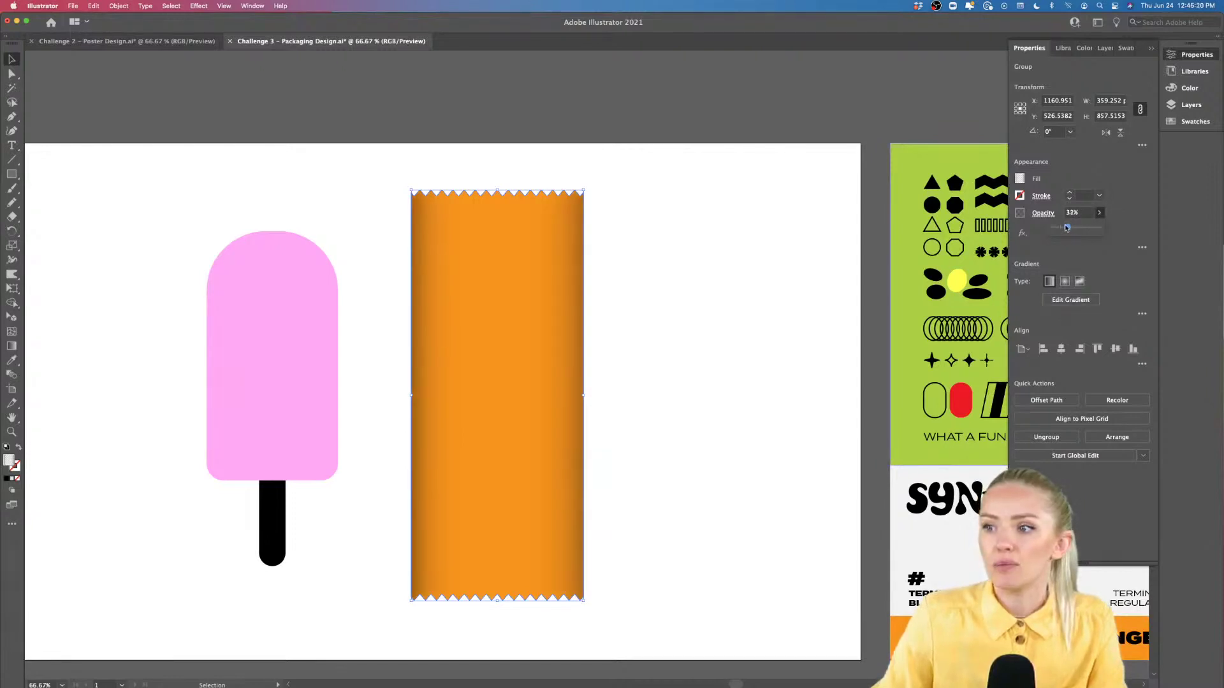
{"action": "left_click", "coordinate": [696, 442]}
{"action": "scroll", "coordinate": [697, 446], "scroll_direction": "left", "scroll_amount": 2}
{"action": "scroll", "coordinate": [697, 446], "scroll_direction": "down", "scroll_amount": 1}
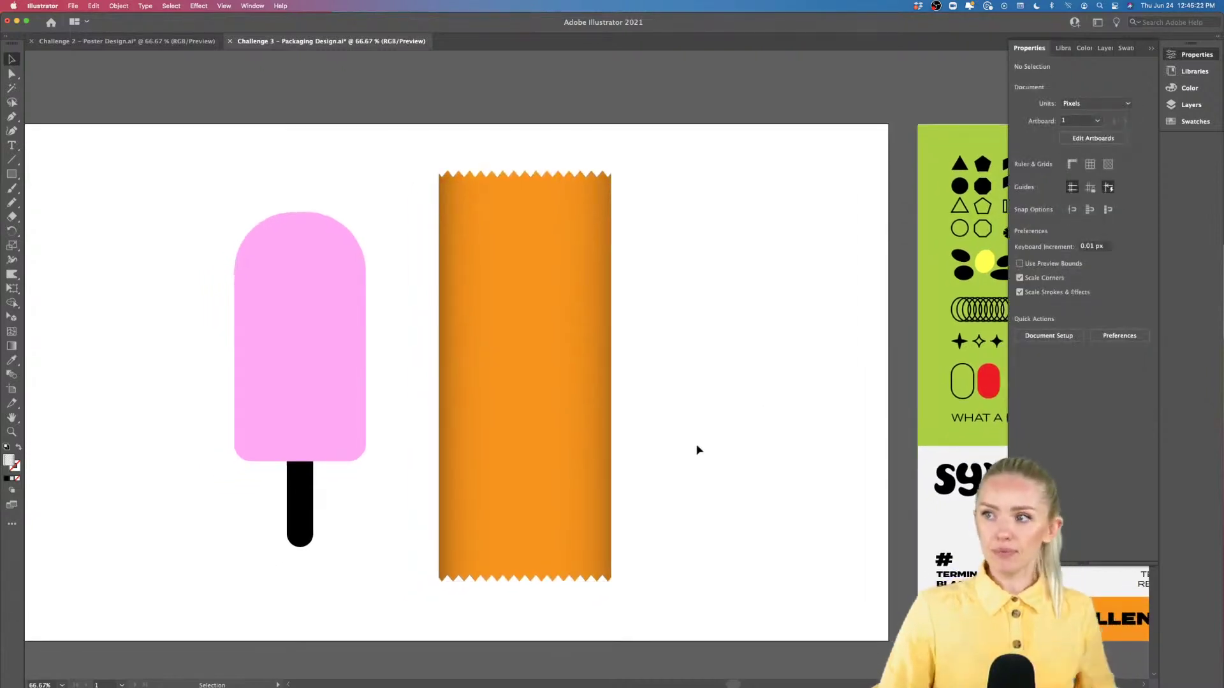
Step: Draw a rectangle about 410 by 82 px across the wrapper's top zigzag edge and remove its fill
{"action": "scroll", "coordinate": [697, 451], "scroll_direction": "down", "scroll_amount": 2}
{"action": "scroll", "coordinate": [697, 450], "scroll_direction": "up", "scroll_amount": 2}
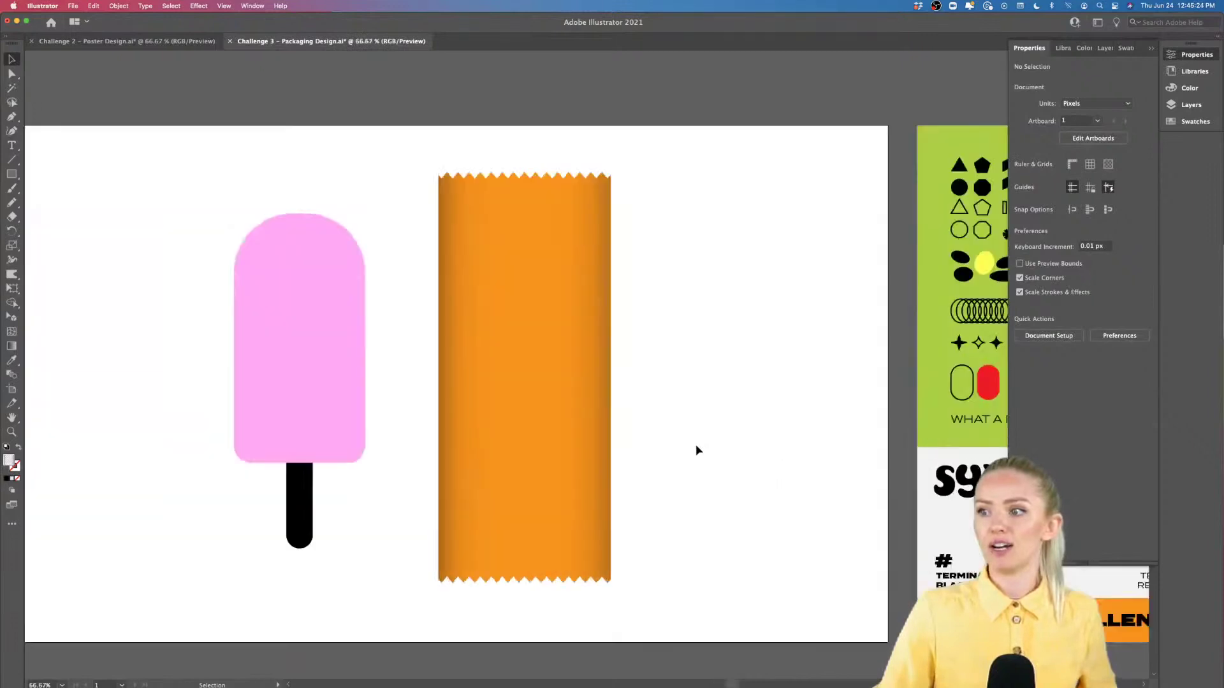
{"action": "scroll", "coordinate": [495, 185], "scroll_direction": "up", "scroll_amount": 2}
{"action": "left_click", "coordinate": [631, 306]}
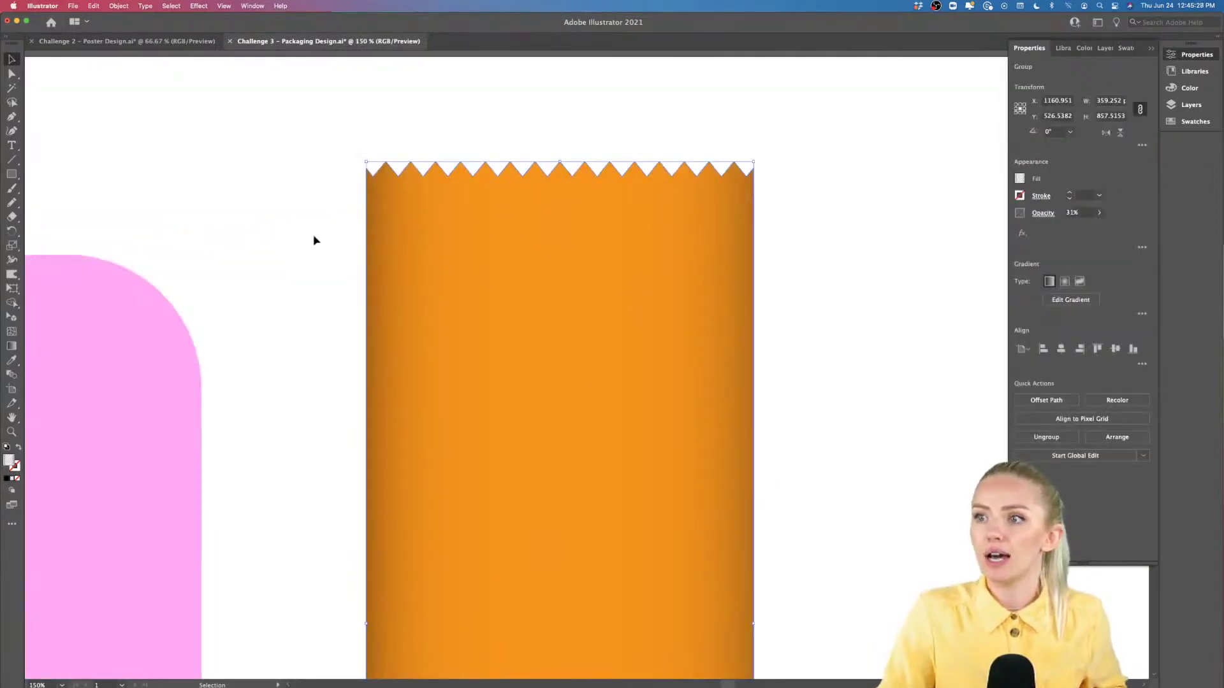
{"action": "left_click", "coordinate": [11, 173]}
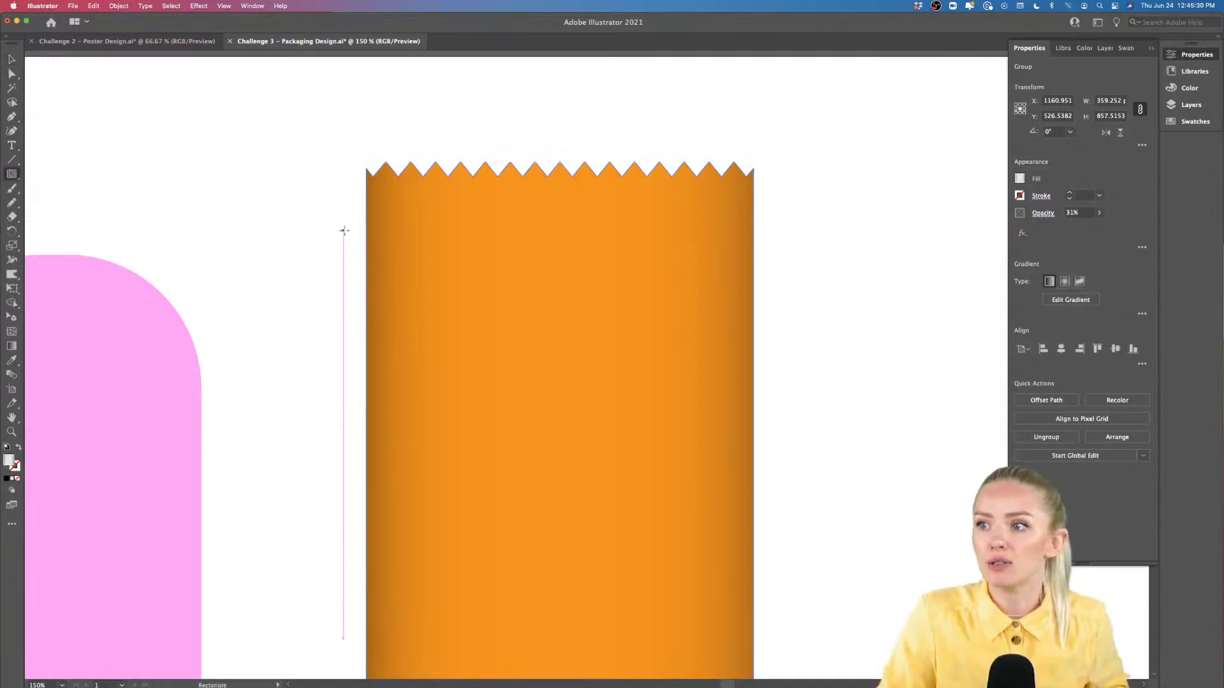
{"action": "left_click_drag", "start_coordinate": [344, 230], "coordinate": [785, 142]}
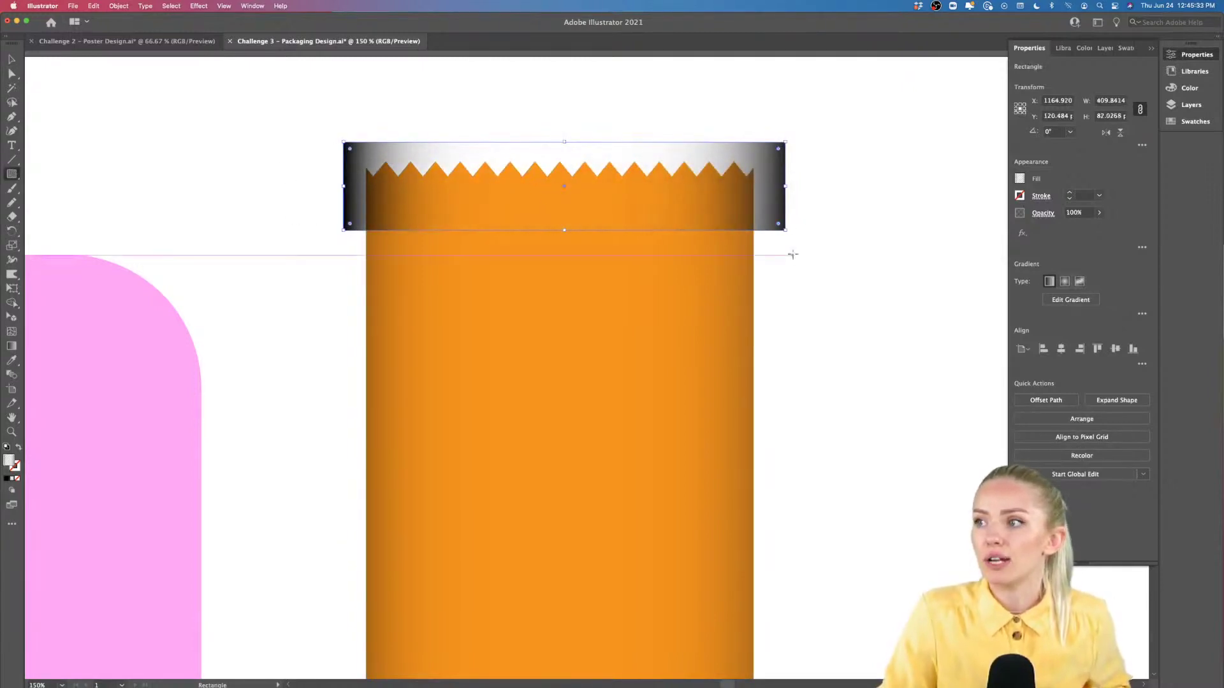
{"action": "left_click", "coordinate": [17, 479]}
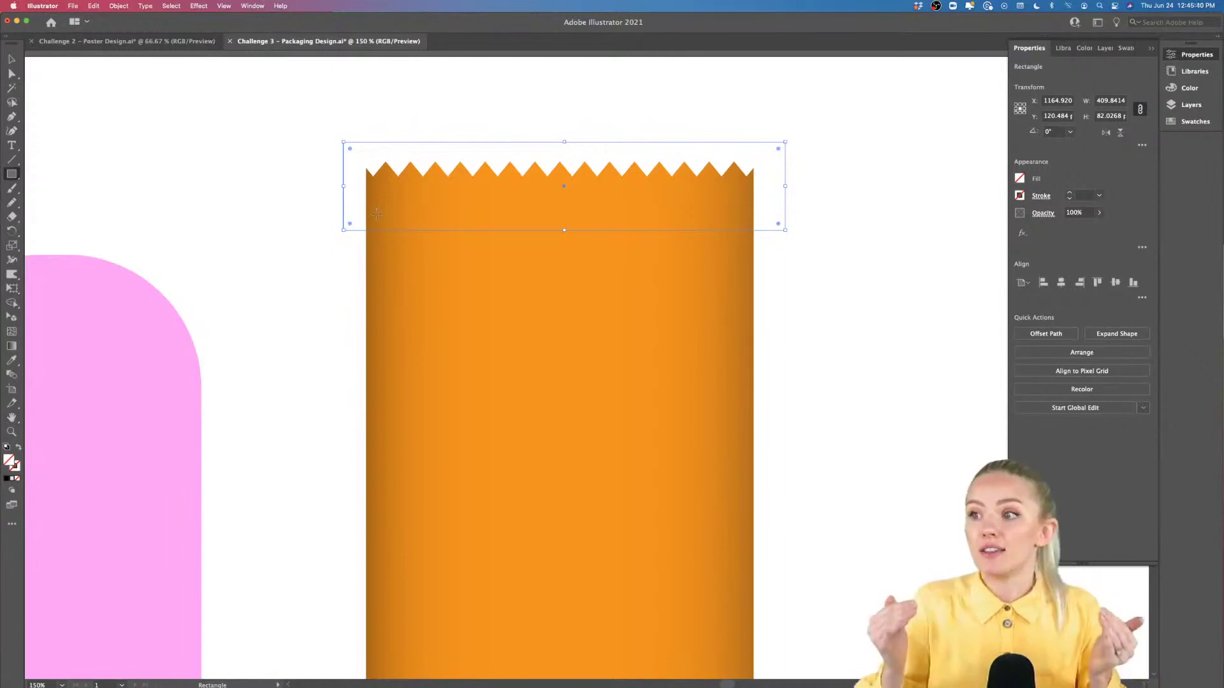
Step: Duplicate the unfilled rectangle straight down over the bottom zigzag edge and shift the copy slightly upward
{"action": "scroll", "coordinate": [378, 211], "scroll_direction": "down", "scroll_amount": 3}
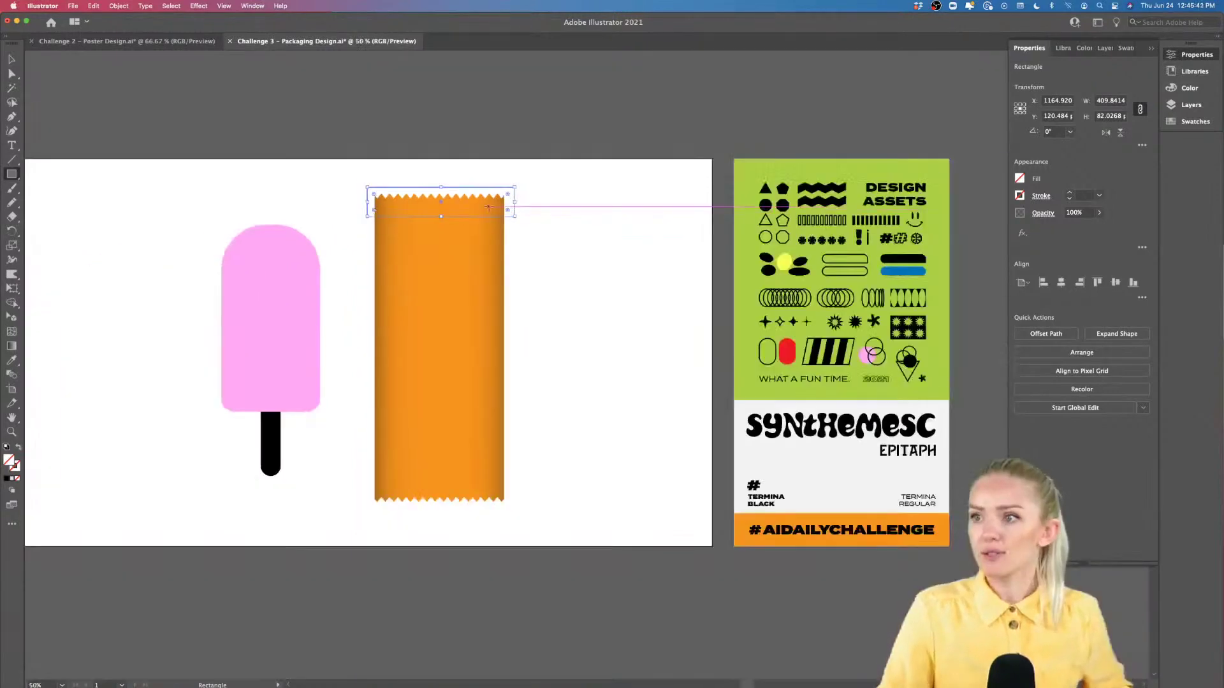
{"action": "key", "text": "v"}
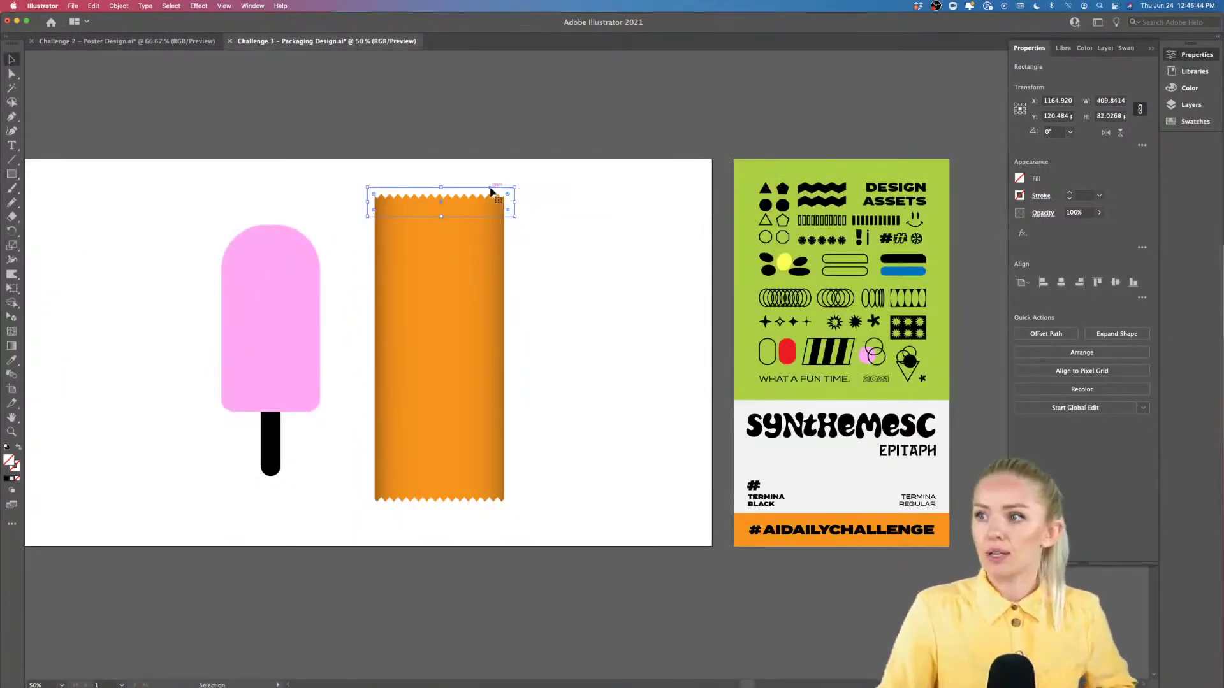
{"action": "left_click_drag", "start_coordinate": [491, 190], "coordinate": [491, 491]}
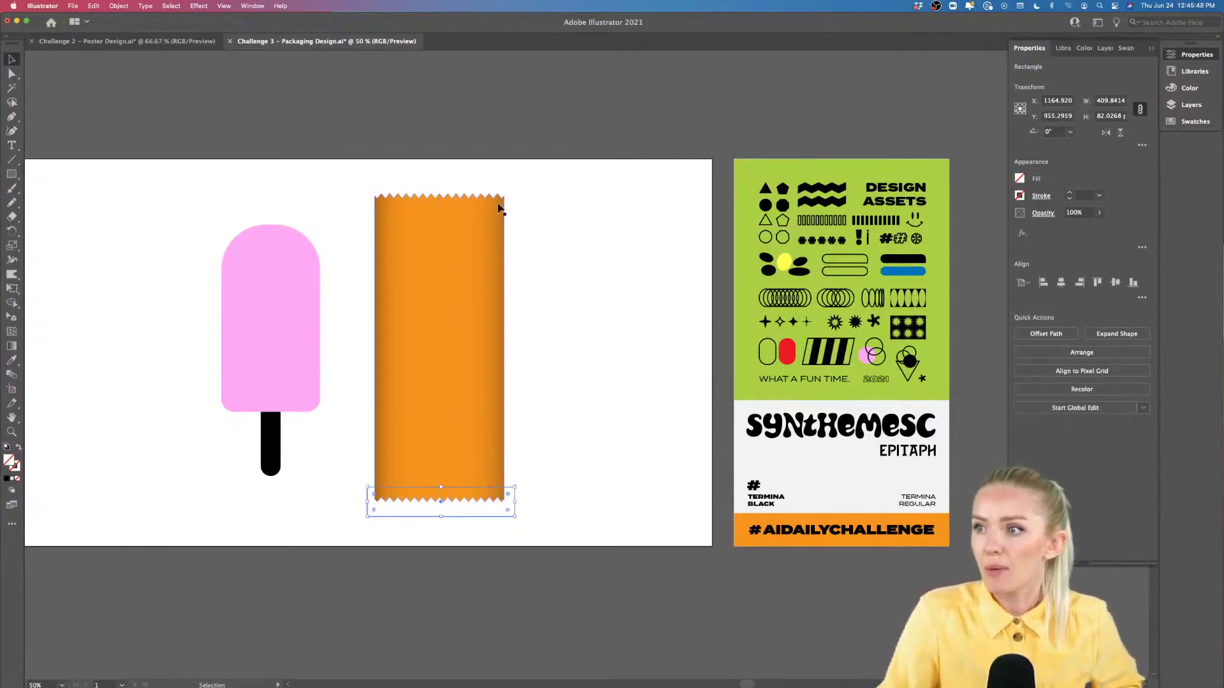
{"action": "left_click", "coordinate": [438, 497], "text": "shift"}
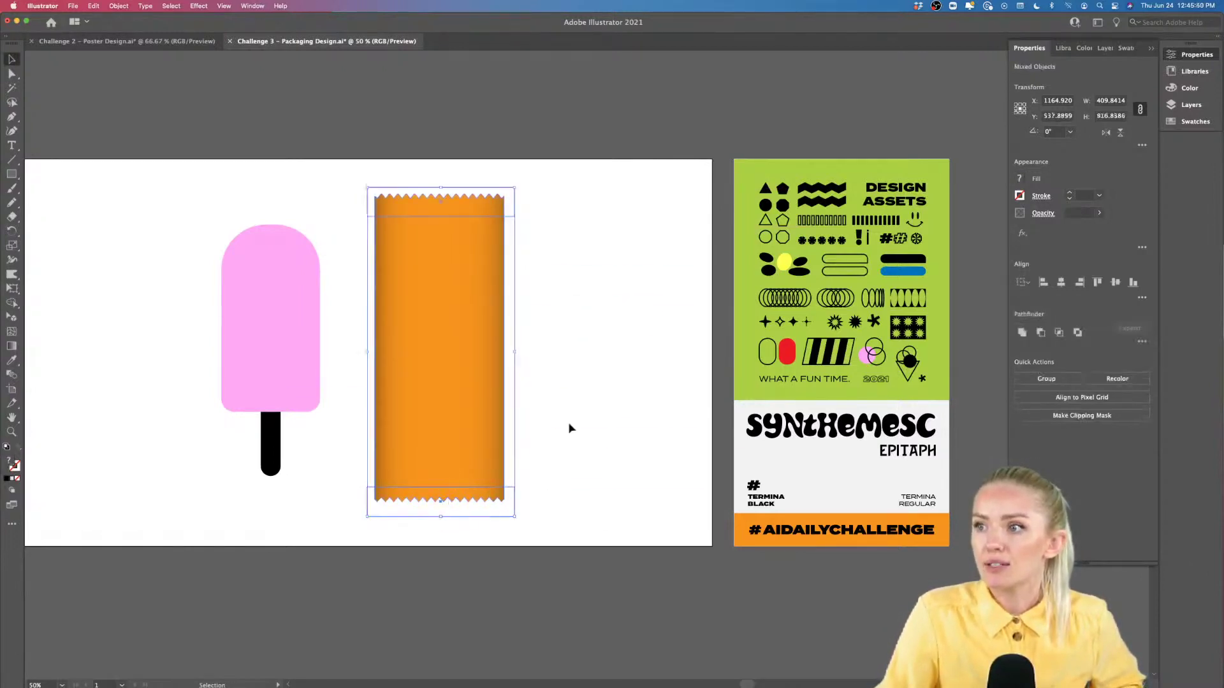
{"action": "left_click", "coordinate": [551, 492]}
{"action": "left_click_drag", "start_coordinate": [513, 492], "coordinate": [515, 485]}
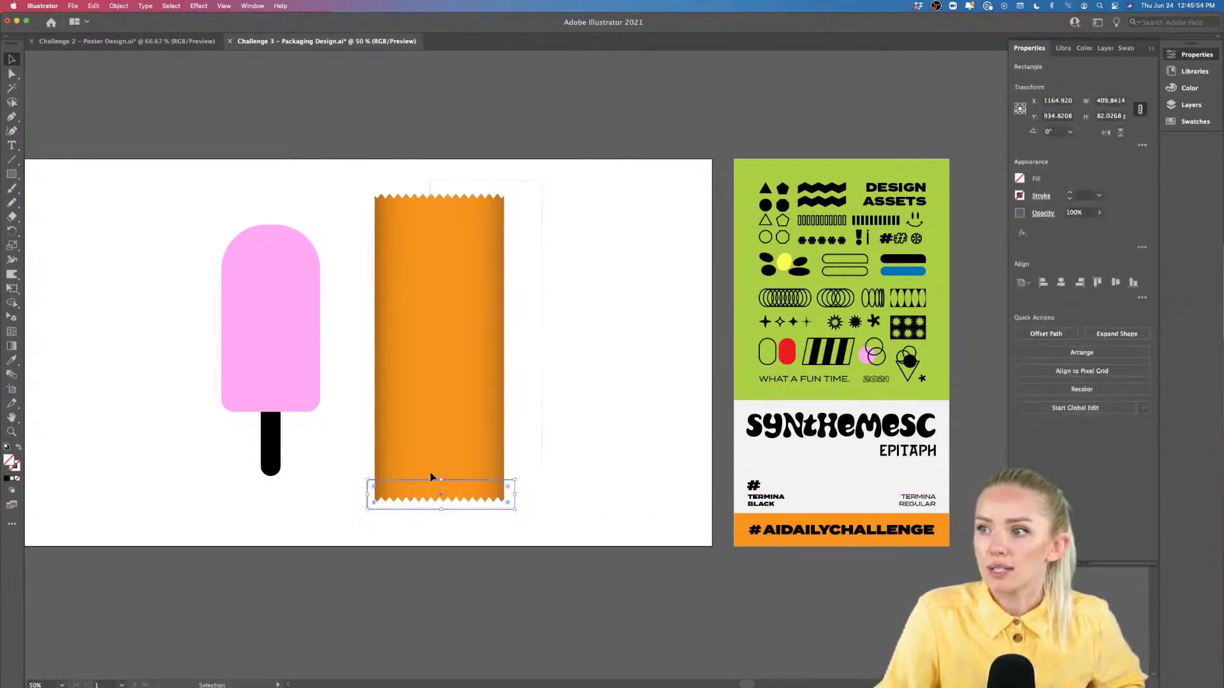
Step: Select the gradient overlay with both rectangles and split them with Pathfinder Divide
{"action": "left_click", "coordinate": [496, 457], "text": "shift"}
{"action": "mouse_move", "coordinate": [468, 329]}
{"action": "left_mouse_down"}
{"action": "mouse_move", "coordinate": [538, 330]}
{"action": "mouse_move", "coordinate": [463, 331]}
{"action": "left_mouse_up"}
{"action": "left_click", "coordinate": [559, 262]}
{"action": "left_click", "coordinate": [470, 303]}
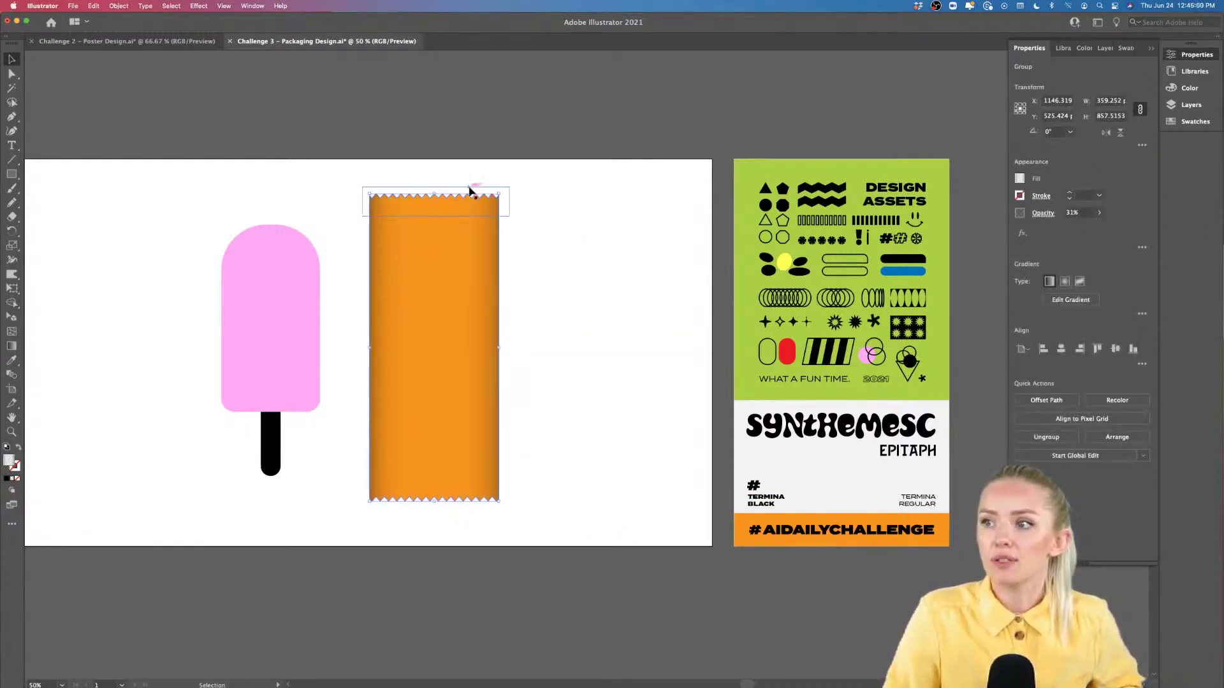
{"action": "left_click", "coordinate": [470, 190], "text": "shift"}
{"action": "left_click", "coordinate": [486, 496], "text": "shift"}
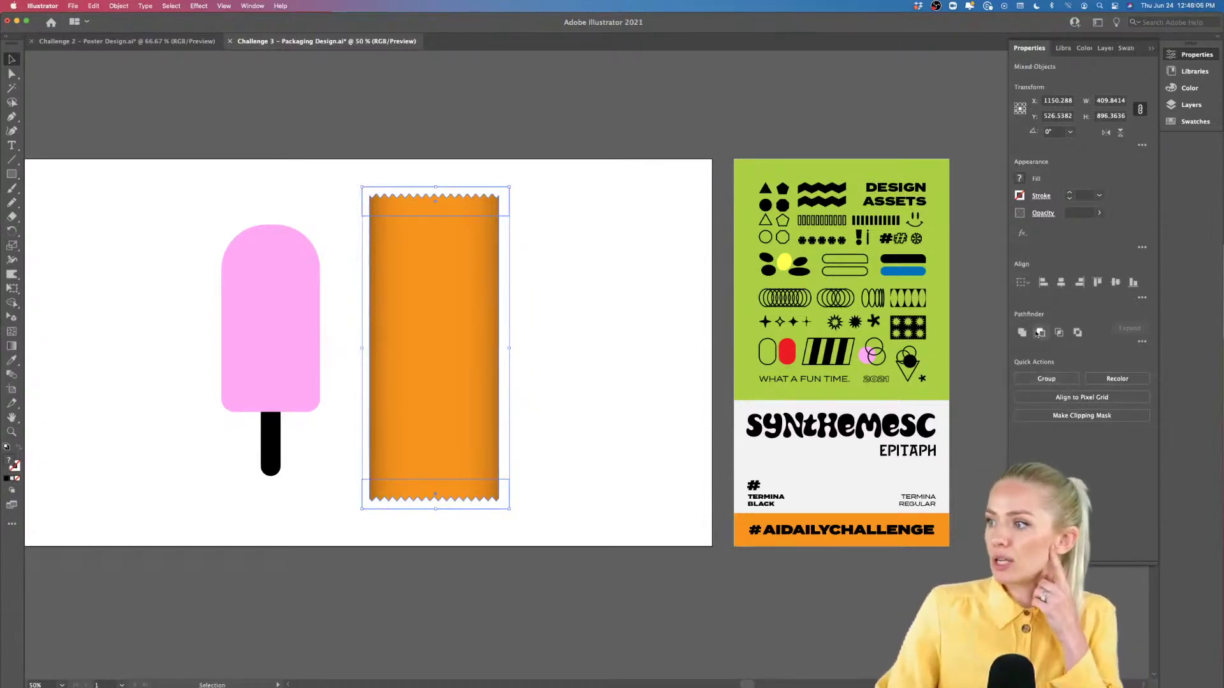
{"action": "left_click", "coordinate": [1142, 342]}
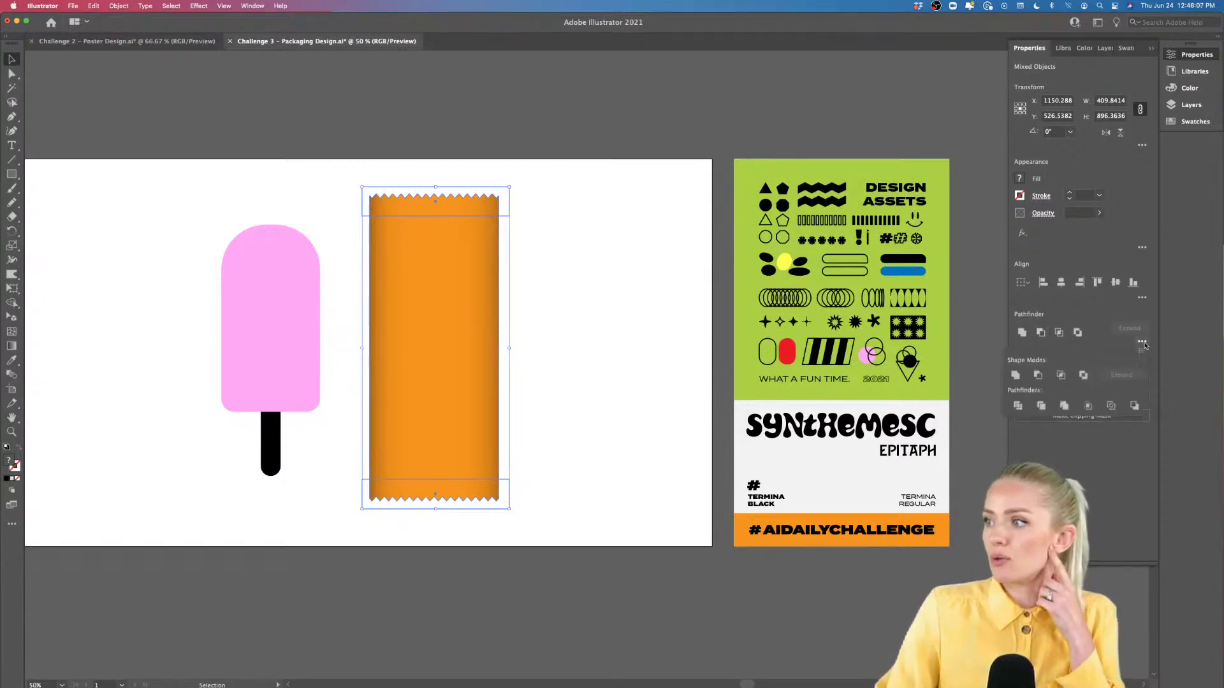
{"action": "left_click", "coordinate": [1017, 405]}
{"action": "left_click", "coordinate": [608, 414]}
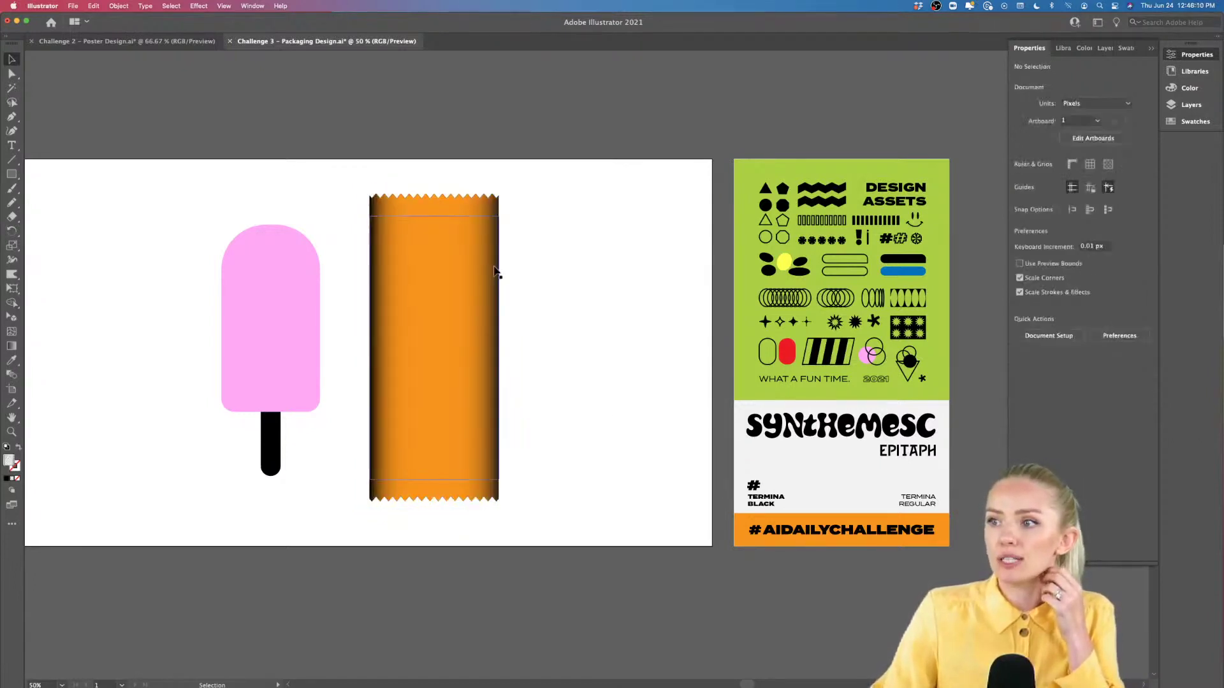
Step: Ungroup the divided overlay pieces and move them together to the empty area beside the orange wrapper
{"action": "left_click", "coordinate": [496, 273]}
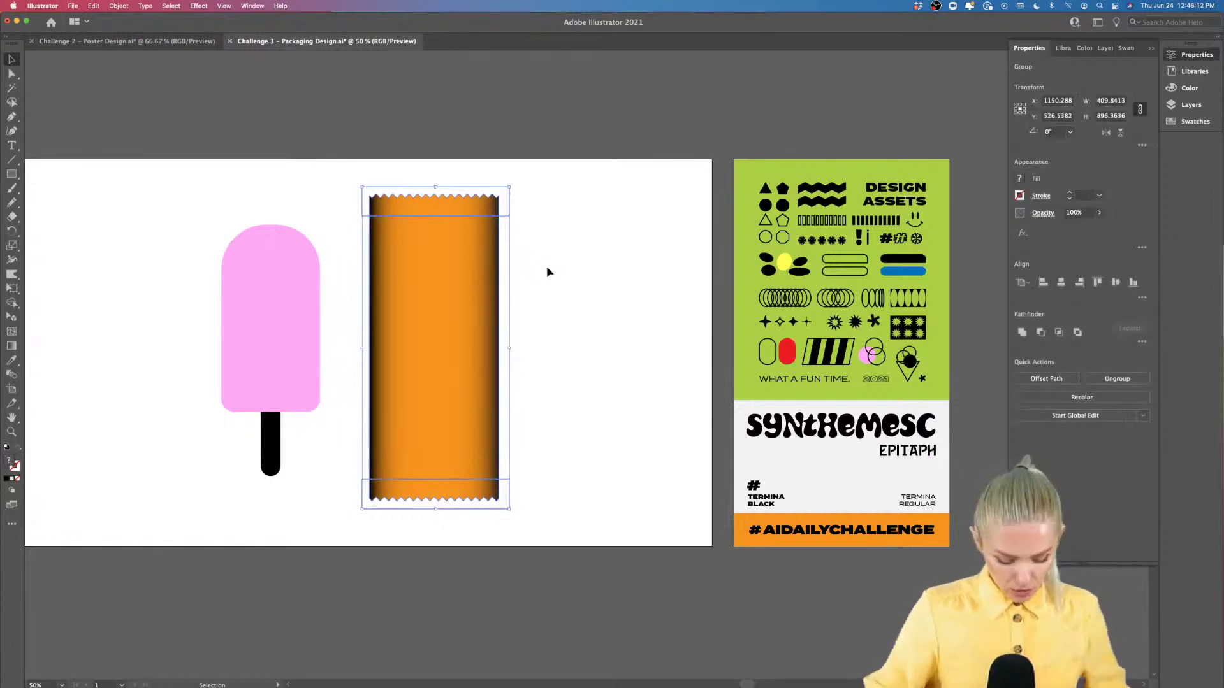
{"action": "key", "text": "shift+super+g"}
{"action": "left_click_drag", "start_coordinate": [490, 306], "coordinate": [622, 306]}
{"action": "left_click", "coordinate": [723, 308]}
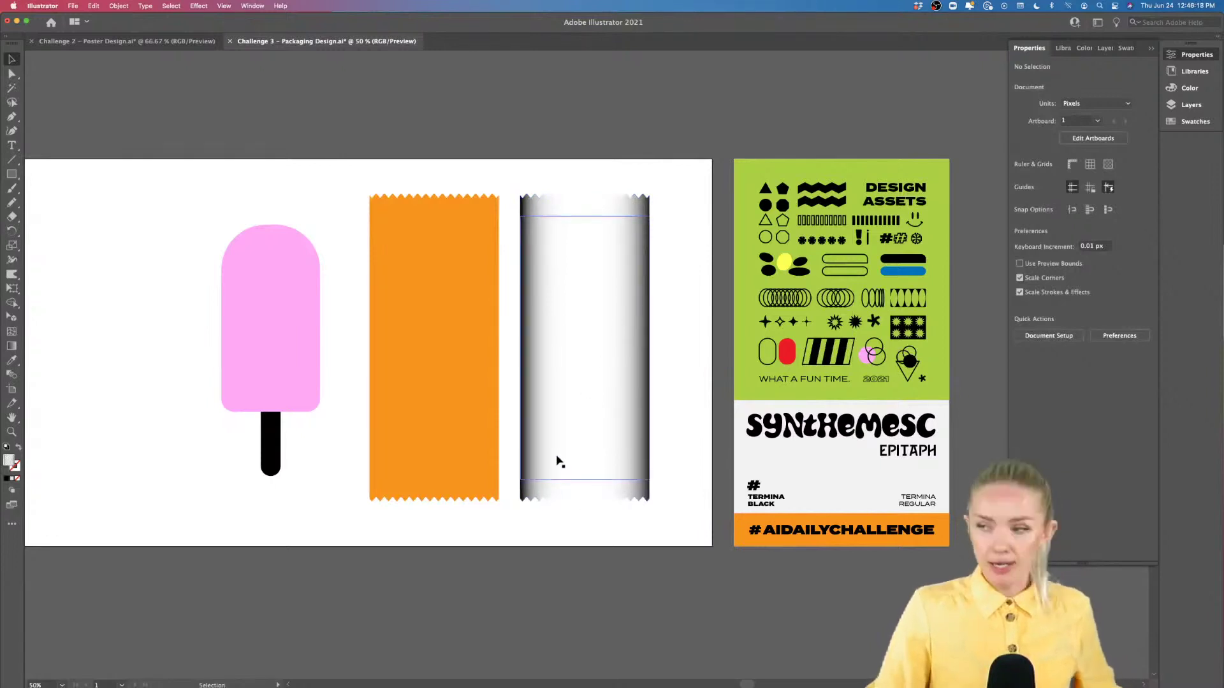
Step: Replace the gradient on the overlay's bottom zigzag strip with a solid 27% black grey fill
{"action": "scroll", "coordinate": [558, 461], "scroll_direction": "up", "scroll_amount": 4}
{"action": "scroll", "coordinate": [561, 465], "scroll_direction": "down", "scroll_amount": 2}
{"action": "left_click", "coordinate": [694, 545]}
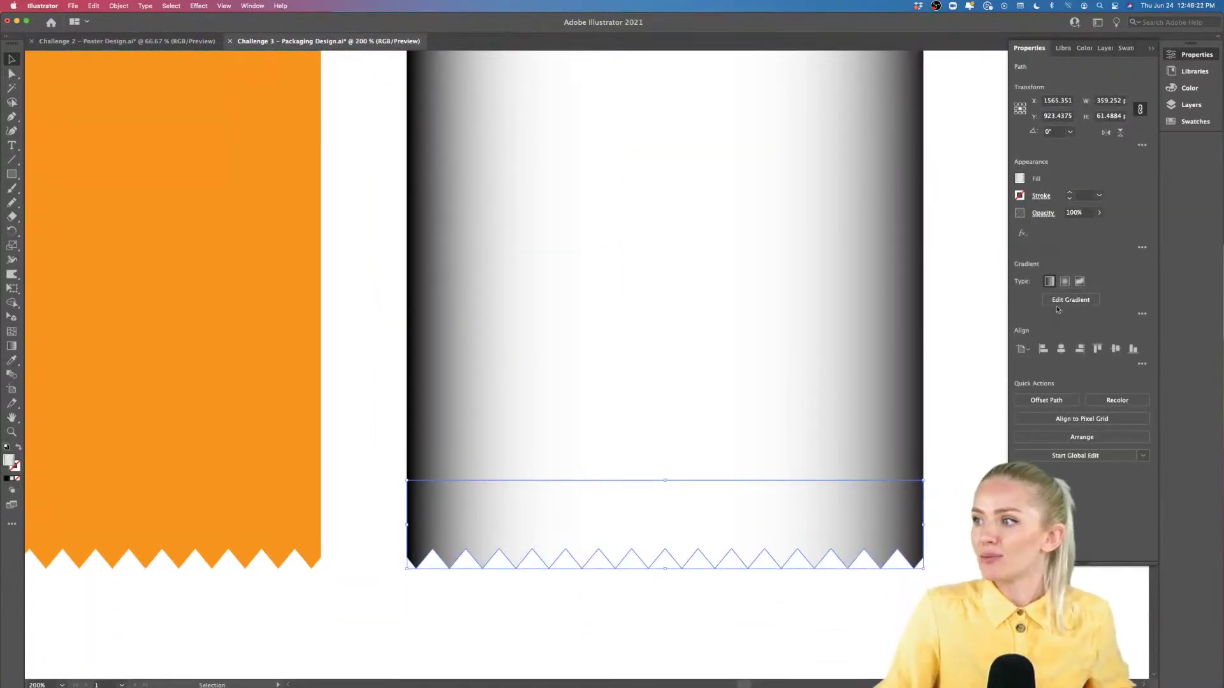
{"action": "left_click", "coordinate": [10, 480]}
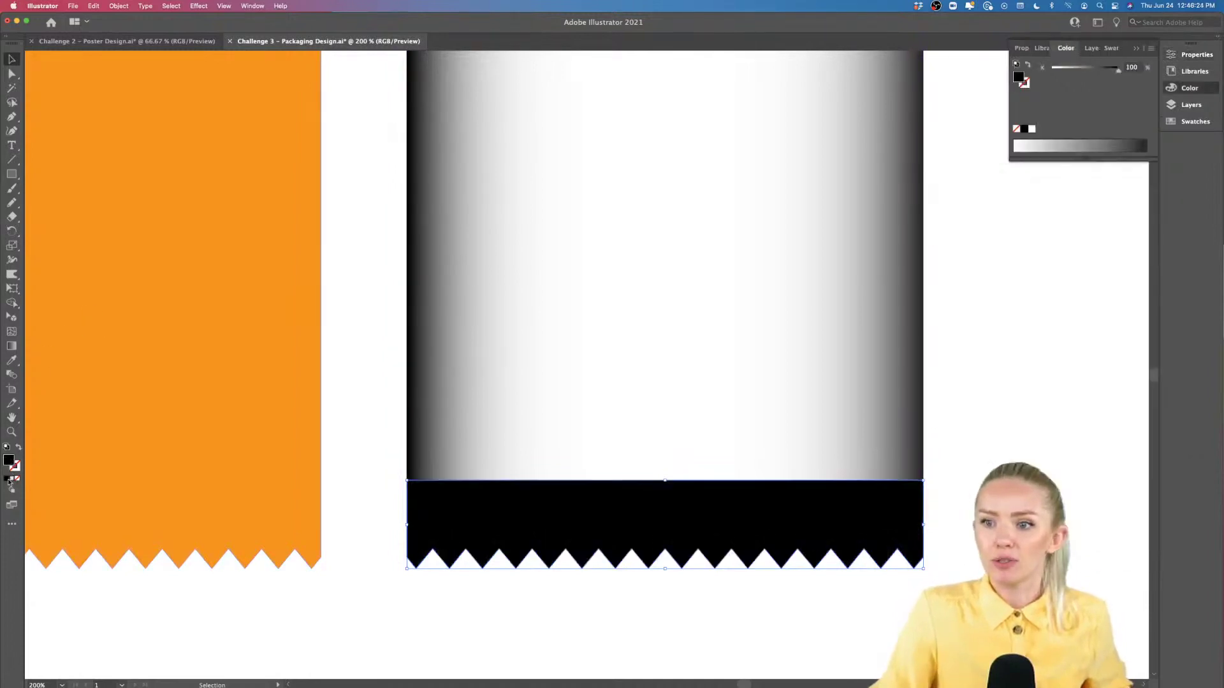
{"action": "left_click_drag", "start_coordinate": [1118, 68], "coordinate": [1069, 74]}
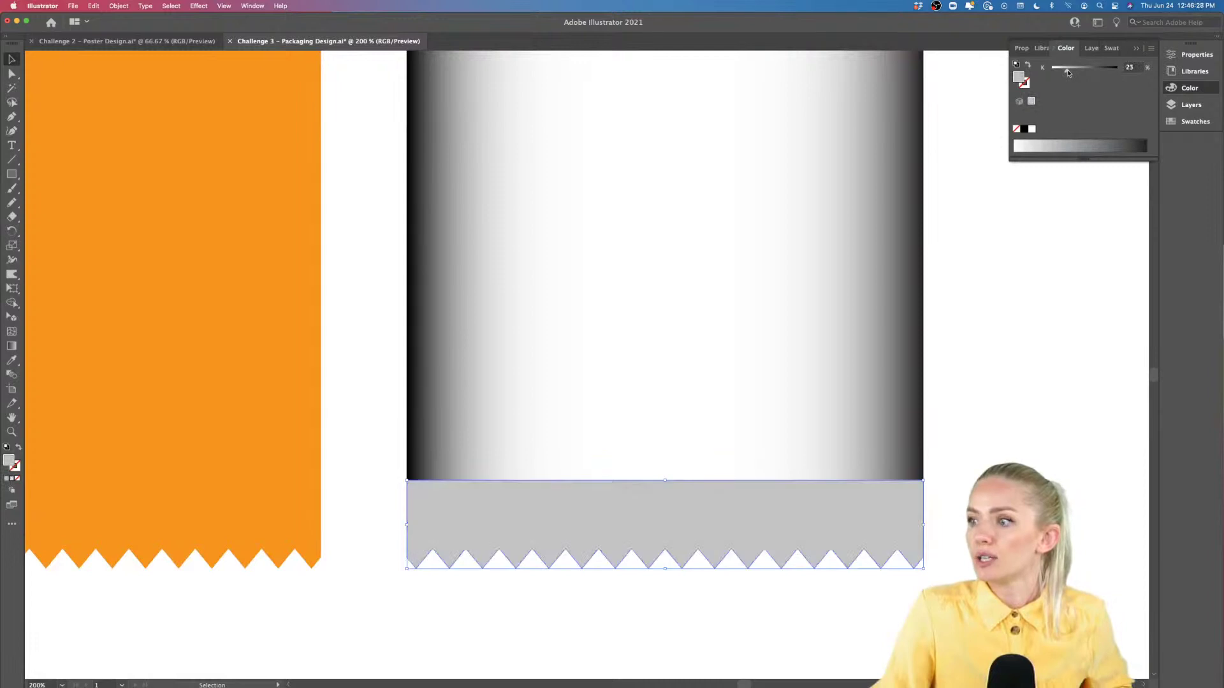
{"action": "left_click", "coordinate": [997, 339]}
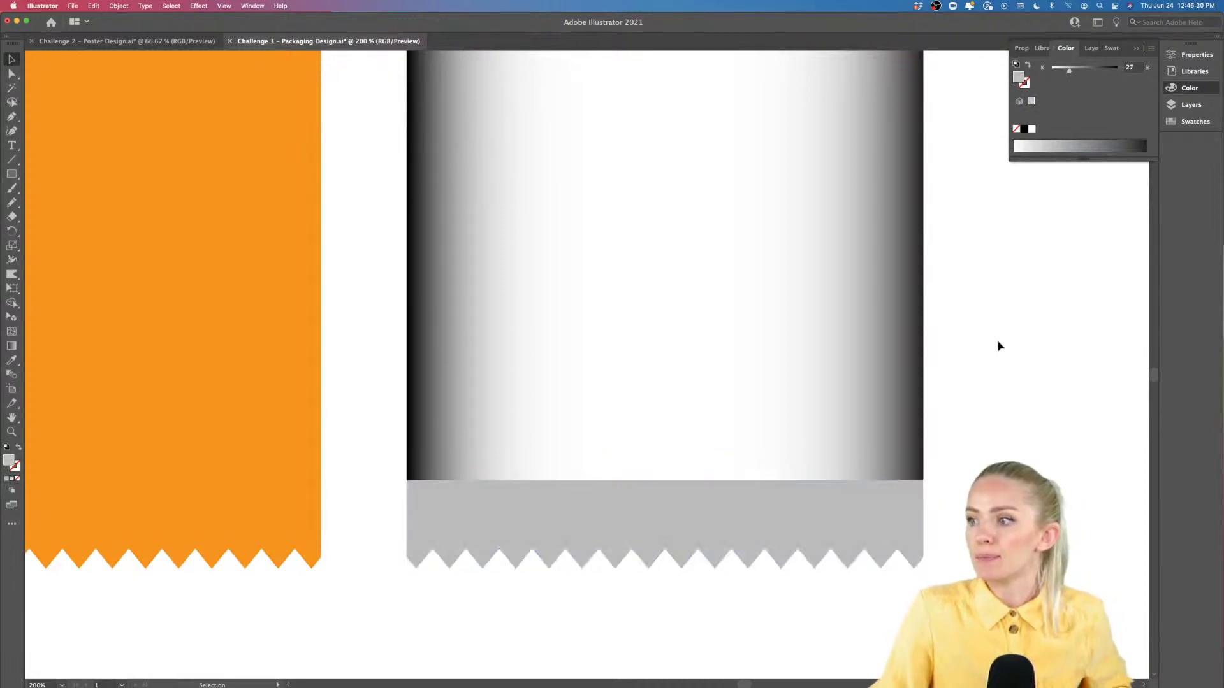
Step: Copy the bottom strip's solid grey fill onto the overlay's top zigzag strip with the Eyedropper
{"action": "scroll", "coordinate": [997, 339], "scroll_direction": "down", "scroll_amount": 2}
{"action": "scroll", "coordinate": [995, 343], "scroll_direction": "down", "scroll_amount": 3}
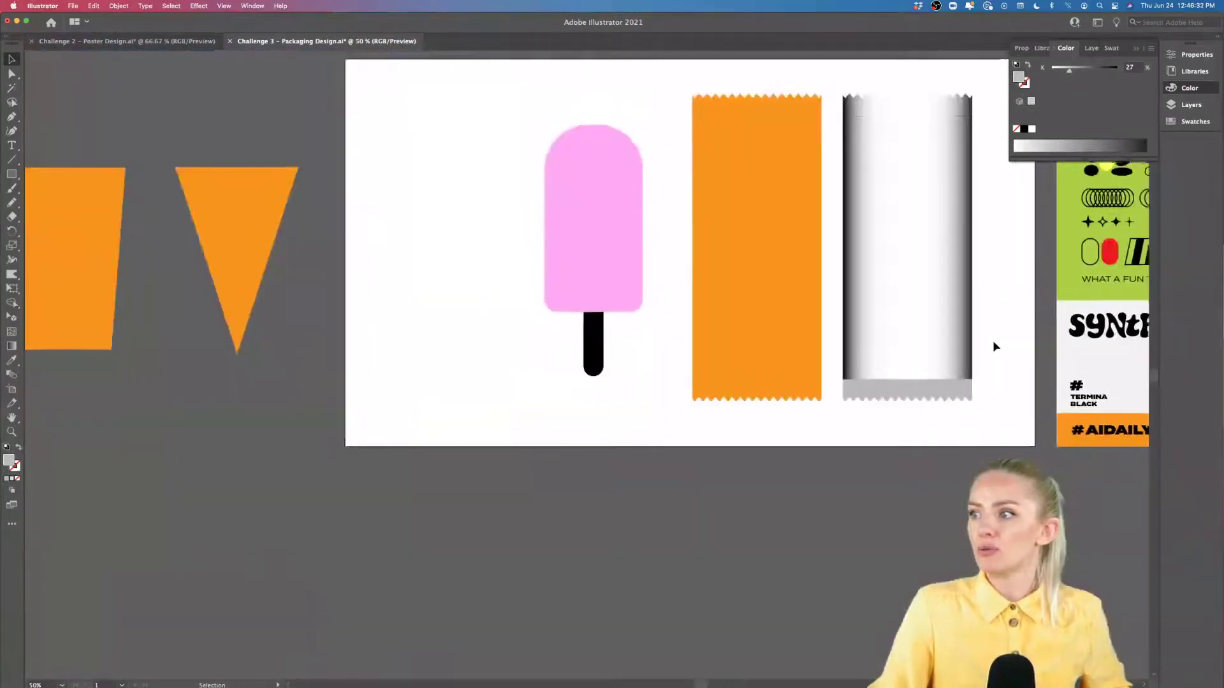
{"action": "left_click", "coordinate": [706, 177]}
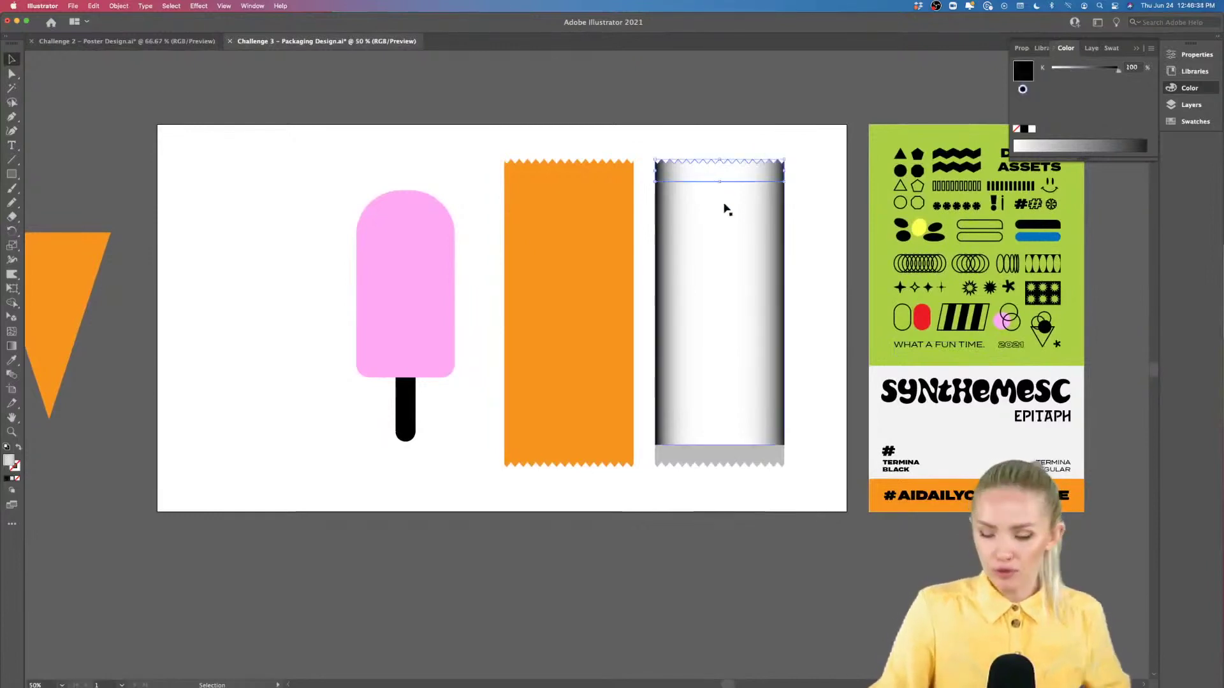
{"action": "key", "text": "i"}
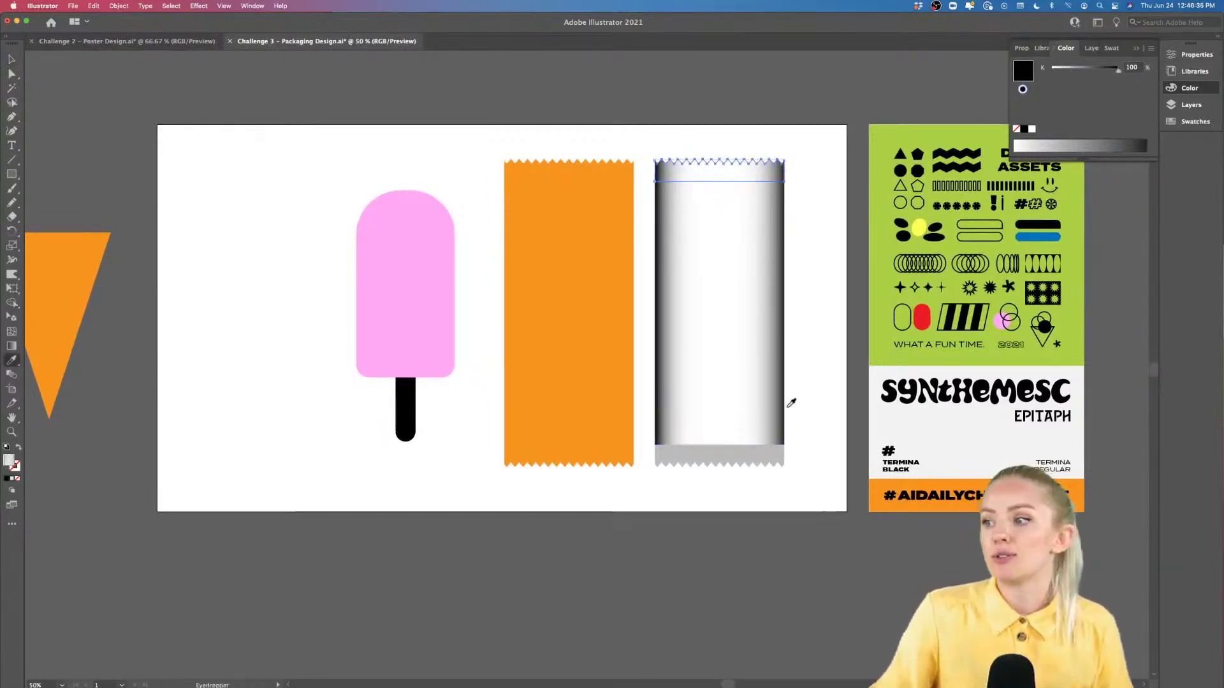
{"action": "left_click", "coordinate": [774, 452]}
{"action": "key", "text": "v"}
{"action": "left_click", "coordinate": [815, 384]}
Step: Select the whole overlay, including both end strips, and lower its opacity to 17%
{"action": "scroll", "coordinate": [802, 312], "scroll_direction": "right", "scroll_amount": 2}
{"action": "left_click", "coordinate": [705, 431]}
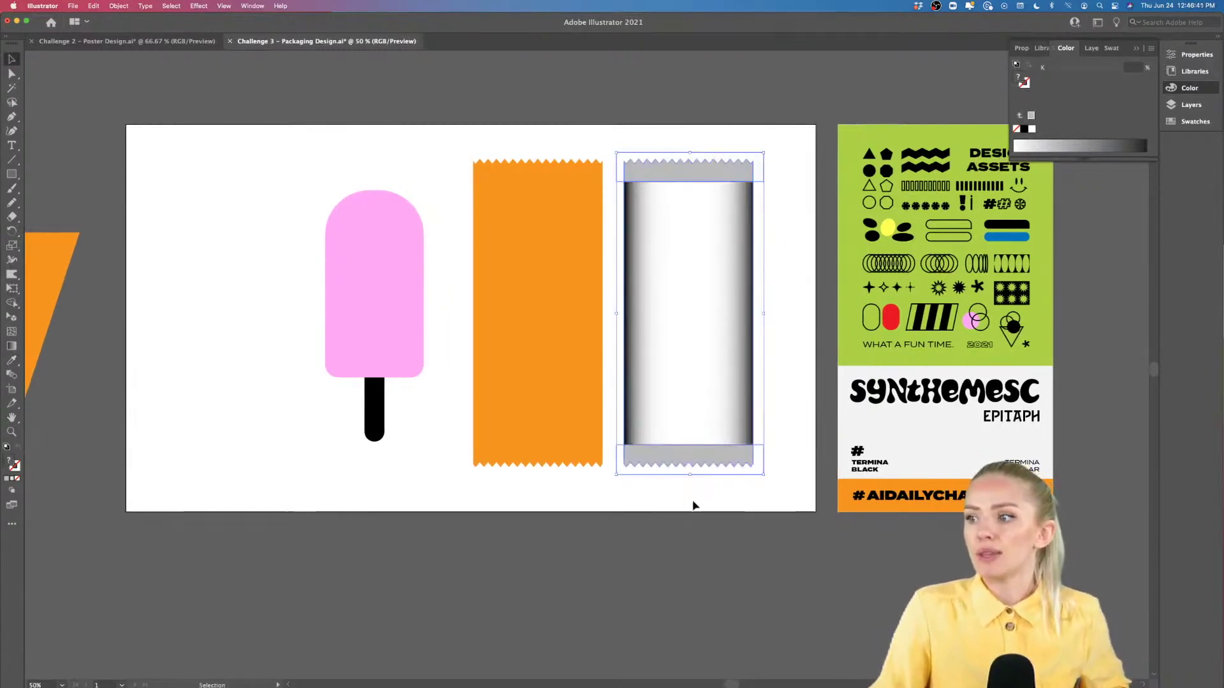
{"action": "left_click", "coordinate": [1021, 48]}
{"action": "left_click", "coordinate": [1098, 214]}
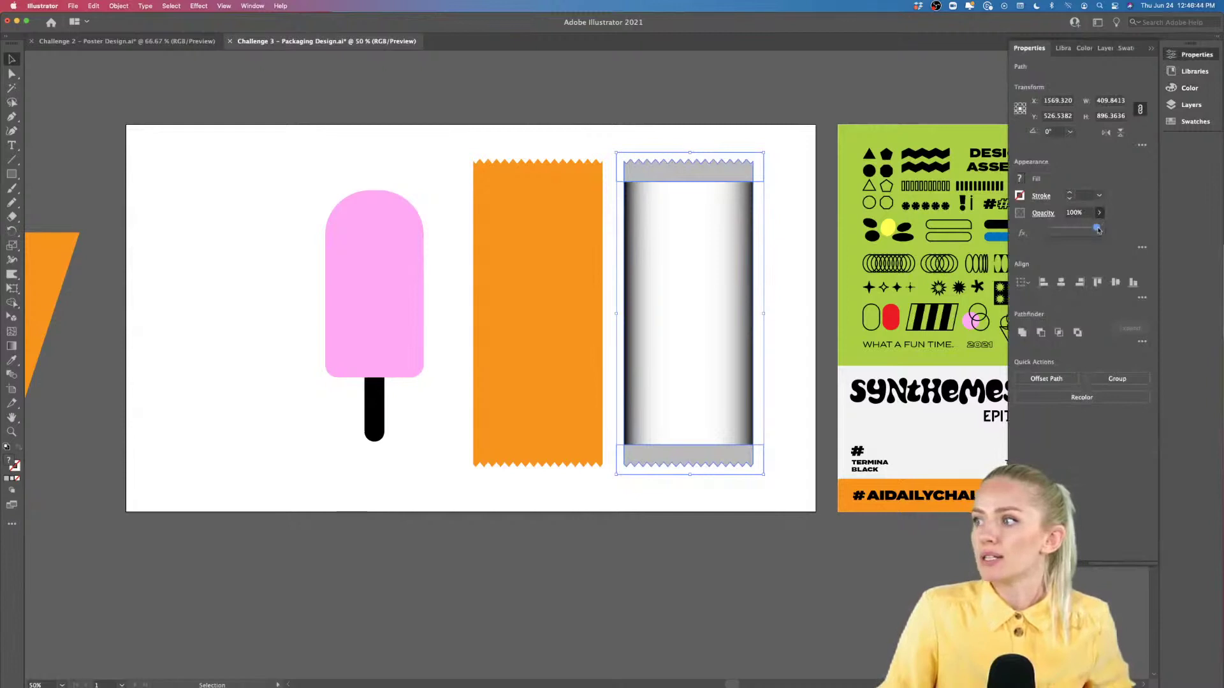
{"action": "left_click_drag", "start_coordinate": [1063, 230], "coordinate": [1062, 230]}
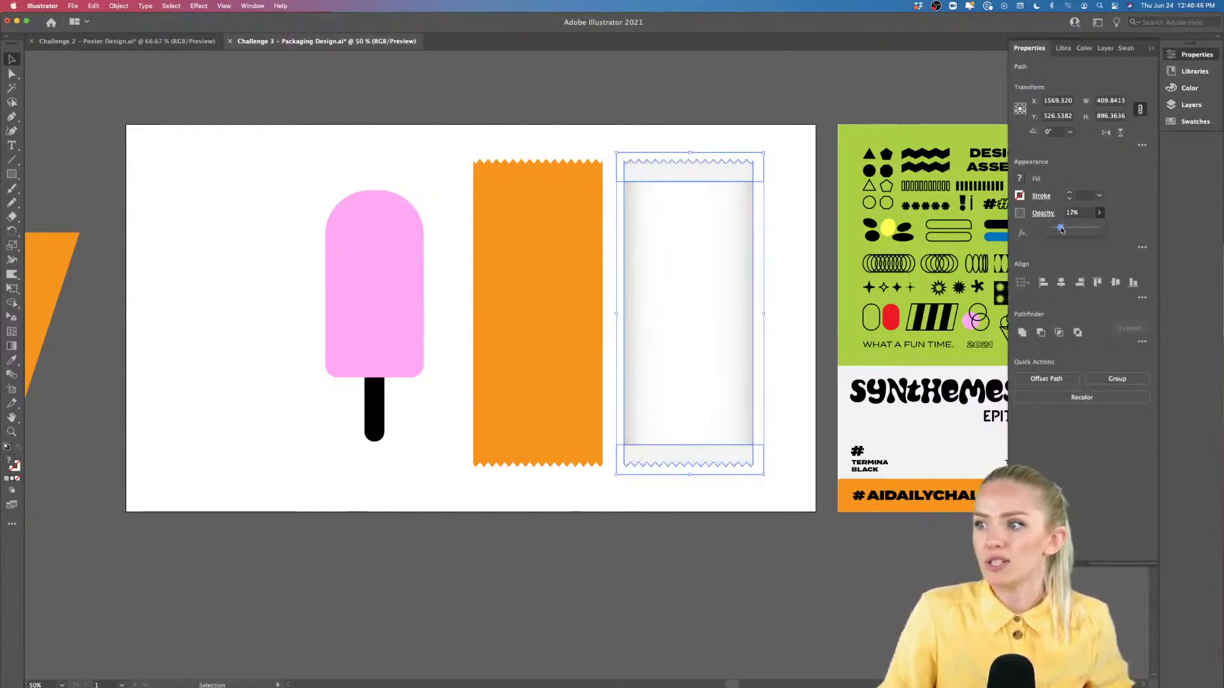
Step: Move the semi-transparent overlay onto the orange wrapper so their zigzag edges line up
{"action": "left_click_drag", "start_coordinate": [667, 338], "coordinate": [526, 345]}
{"action": "left_click", "coordinate": [694, 344]}
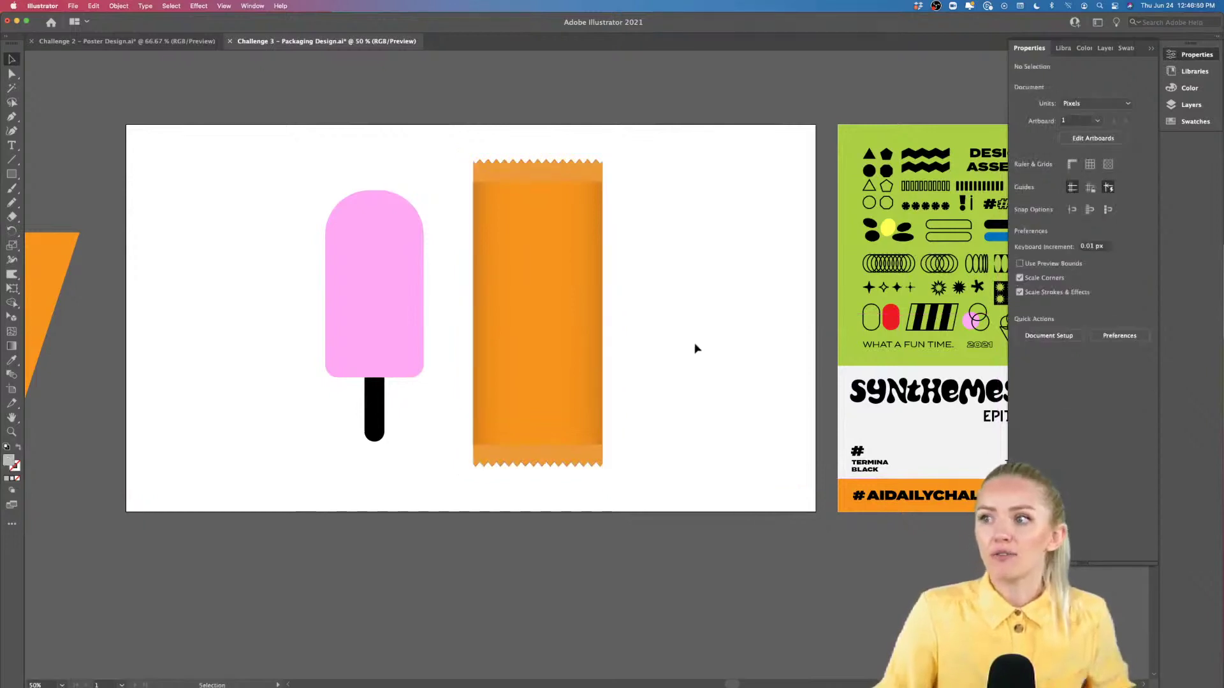
{"action": "scroll", "coordinate": [694, 348], "scroll_direction": "up", "scroll_amount": 3}
{"action": "scroll", "coordinate": [695, 348], "scroll_direction": "down", "scroll_amount": 3}
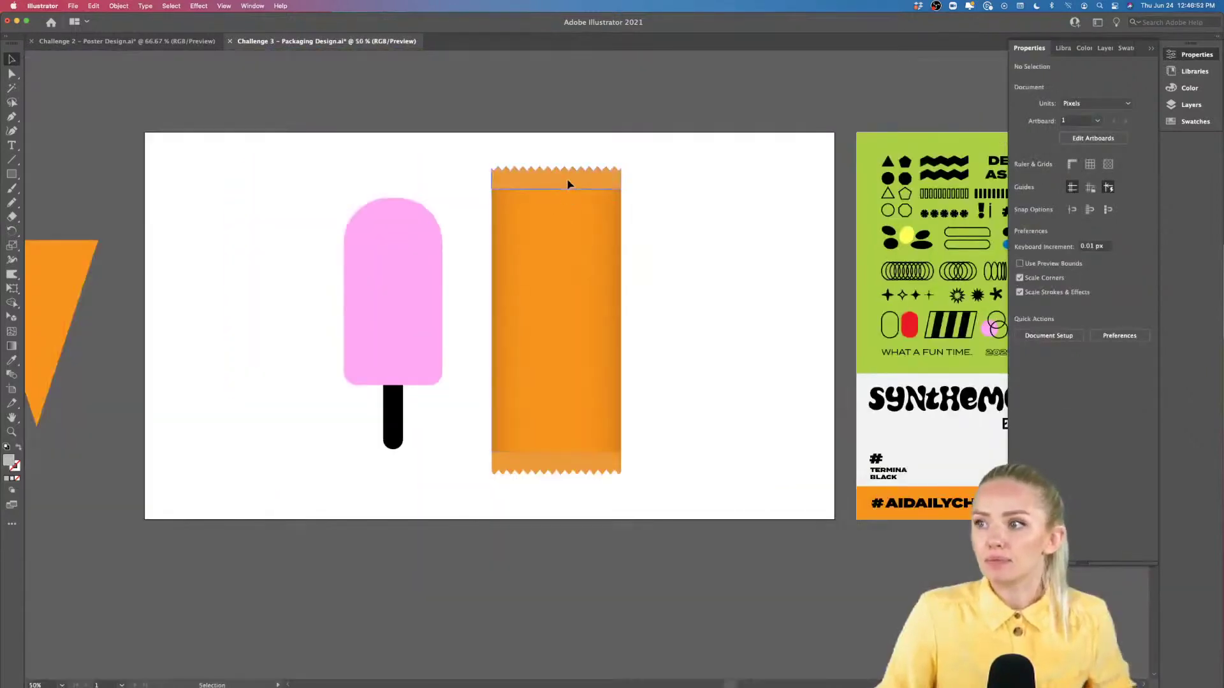
Step: Raise the opacity of both zigzag end strips to 57% and change their fill to black
{"action": "left_click", "coordinate": [569, 185]}
{"action": "left_click", "coordinate": [1099, 214]}
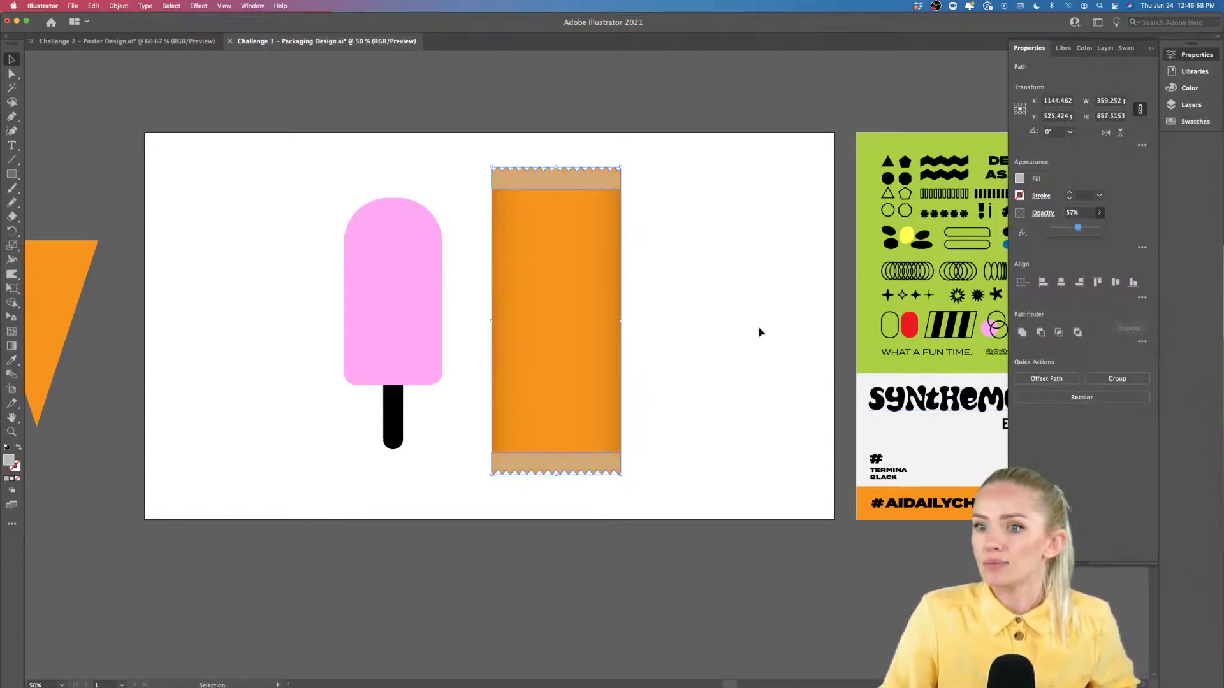
{"action": "double_click", "coordinate": [7, 460]}
{"action": "left_click_drag", "start_coordinate": [507, 364], "coordinate": [498, 383]}
{"action": "left_click", "coordinate": [759, 282]}
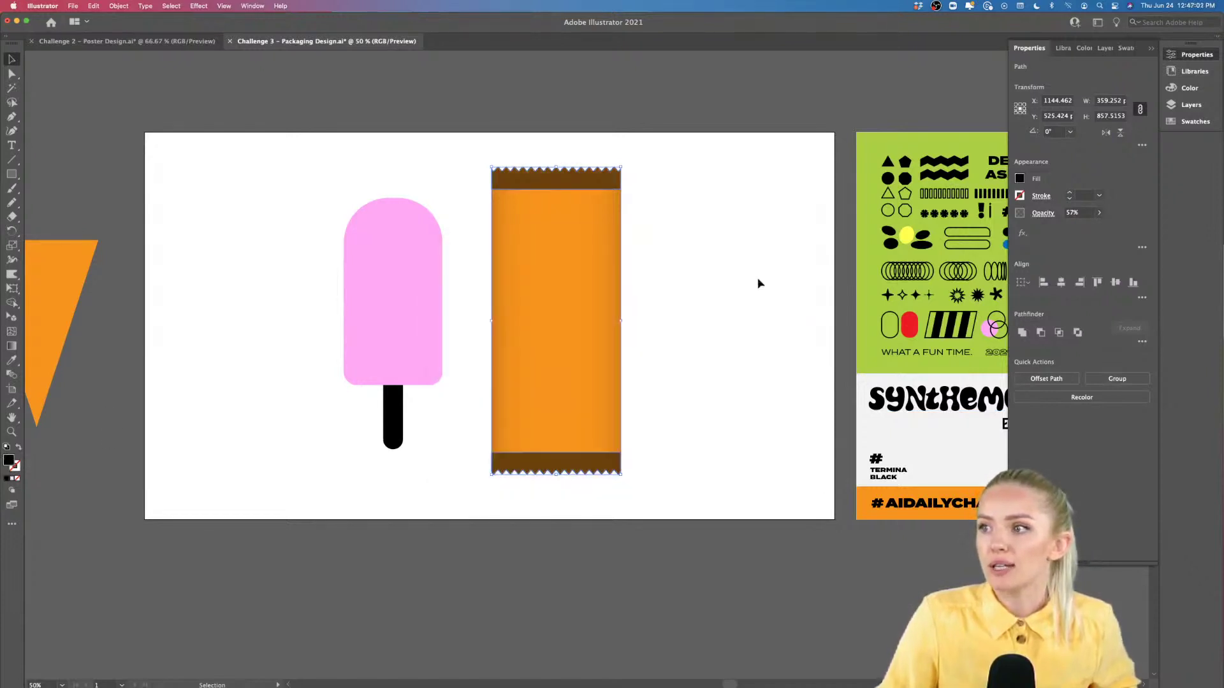
Step: Lower the opacity of the two black end strips to 16%
{"action": "left_click", "coordinate": [1100, 213]}
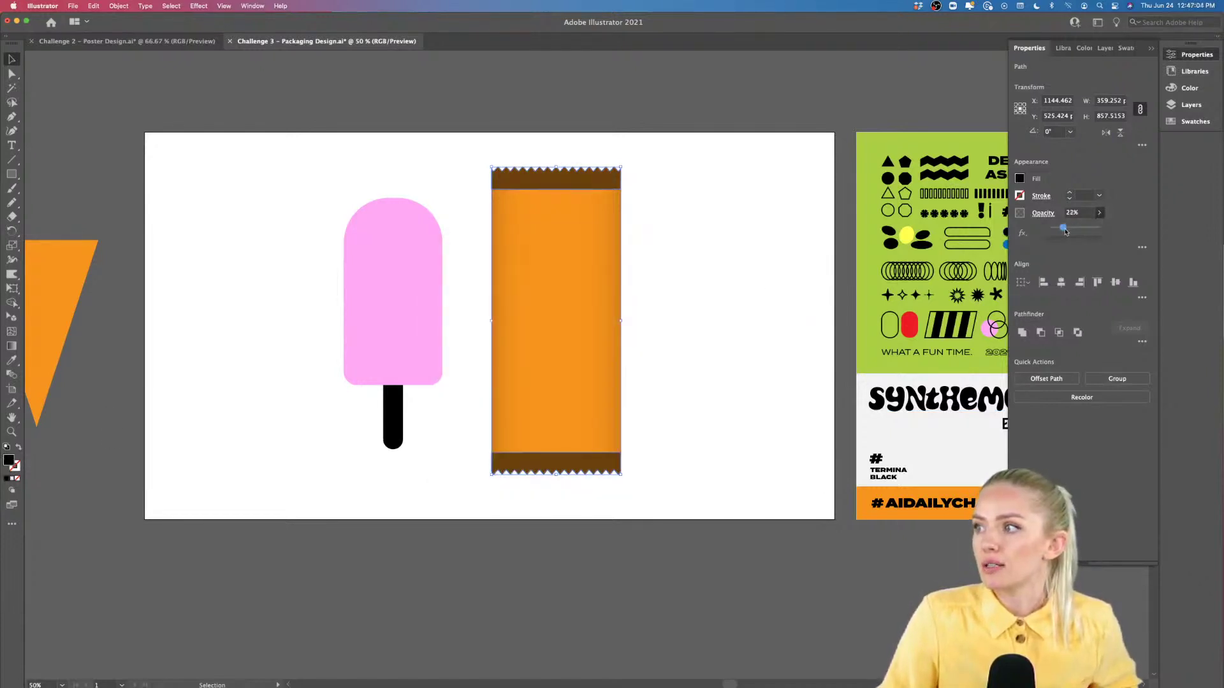
{"action": "left_click_drag", "start_coordinate": [1065, 232], "coordinate": [1063, 232]}
{"action": "left_click", "coordinate": [714, 327]}
{"action": "key", "text": "super+equal"}
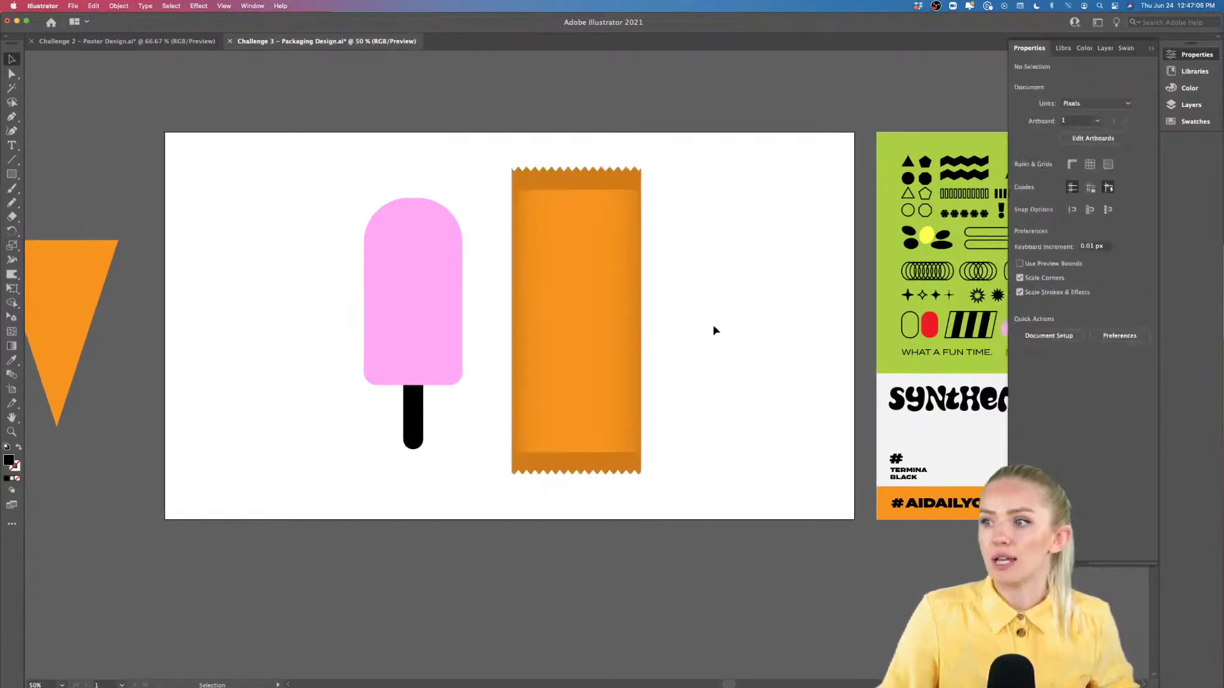
{"action": "scroll", "coordinate": [640, 346], "scroll_direction": "left", "scroll_amount": 3}
{"action": "scroll", "coordinate": [640, 346], "scroll_direction": "up", "scroll_amount": 2}
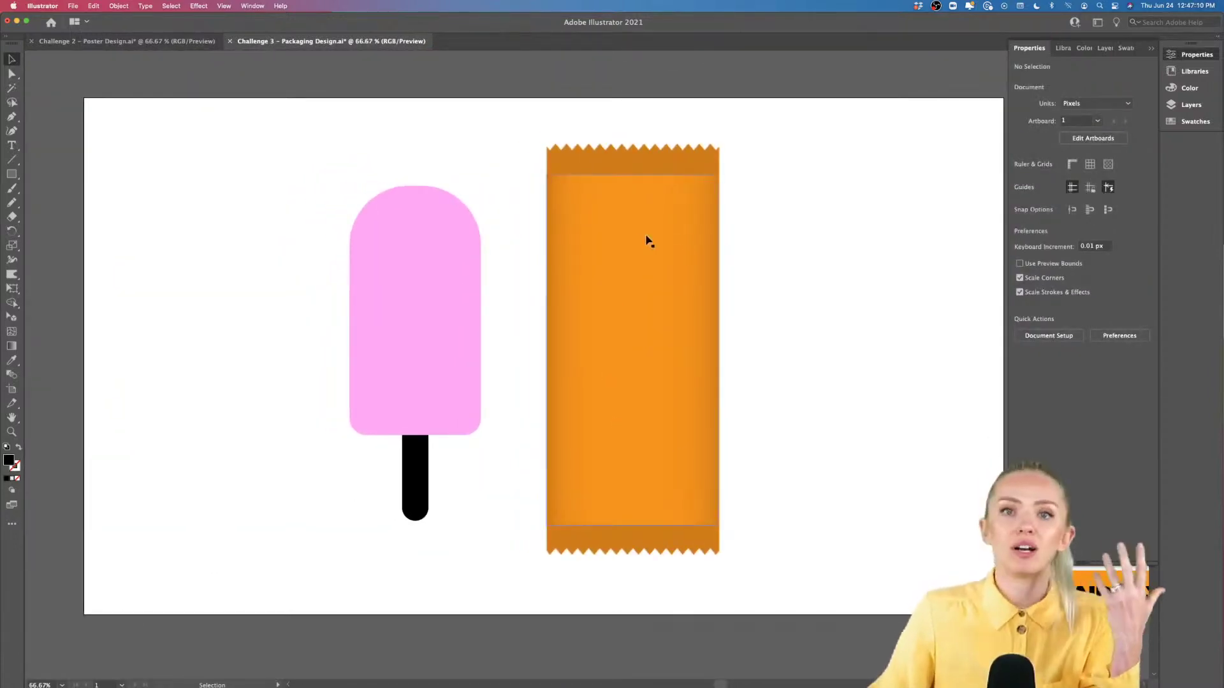
Step: Select the gradient body and both end strips together and move them off the orange wrapper into the empty space beside it
{"action": "left_click", "coordinate": [705, 172]}
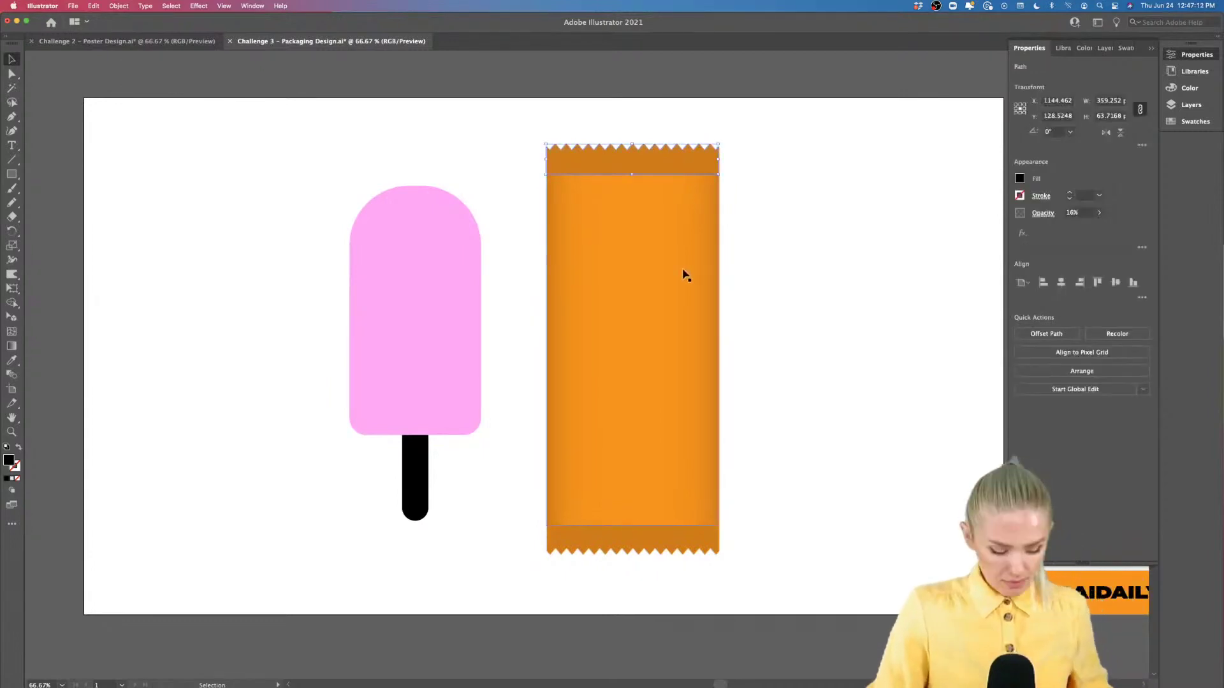
{"action": "left_click", "coordinate": [682, 280], "text": "shift"}
{"action": "left_click", "coordinate": [665, 537], "text": "shift"}
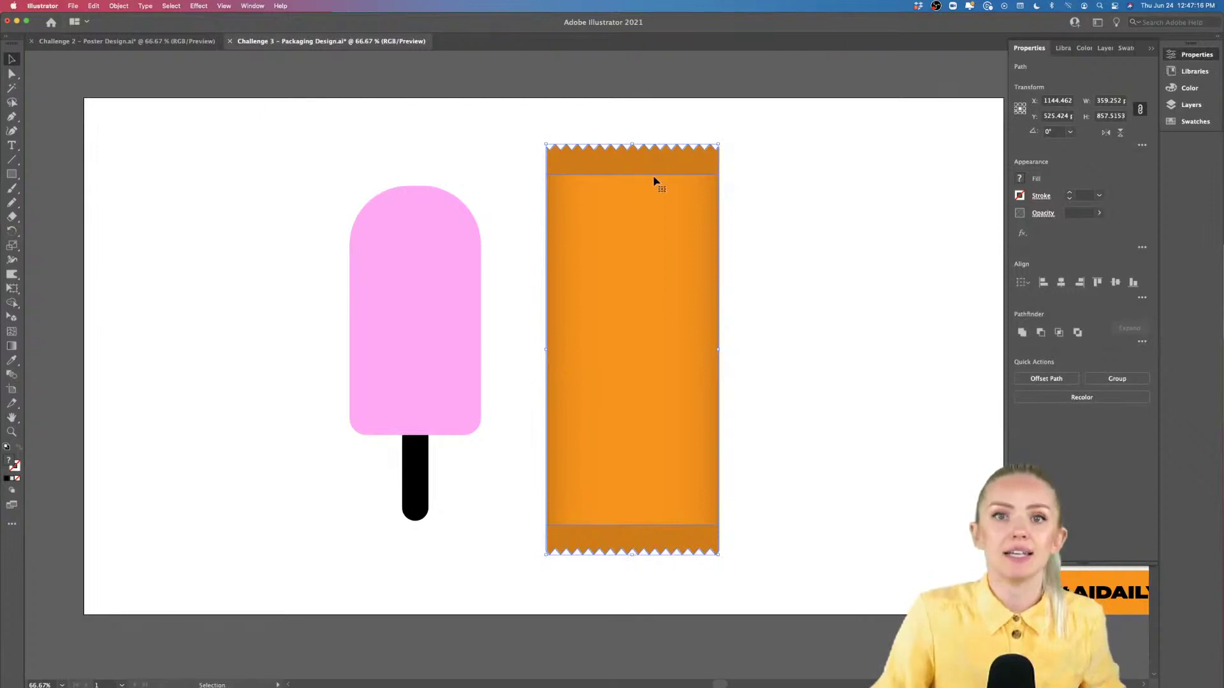
{"action": "left_click_drag", "start_coordinate": [572, 512], "coordinate": [774, 507]}
{"action": "key", "text": "super+minus"}
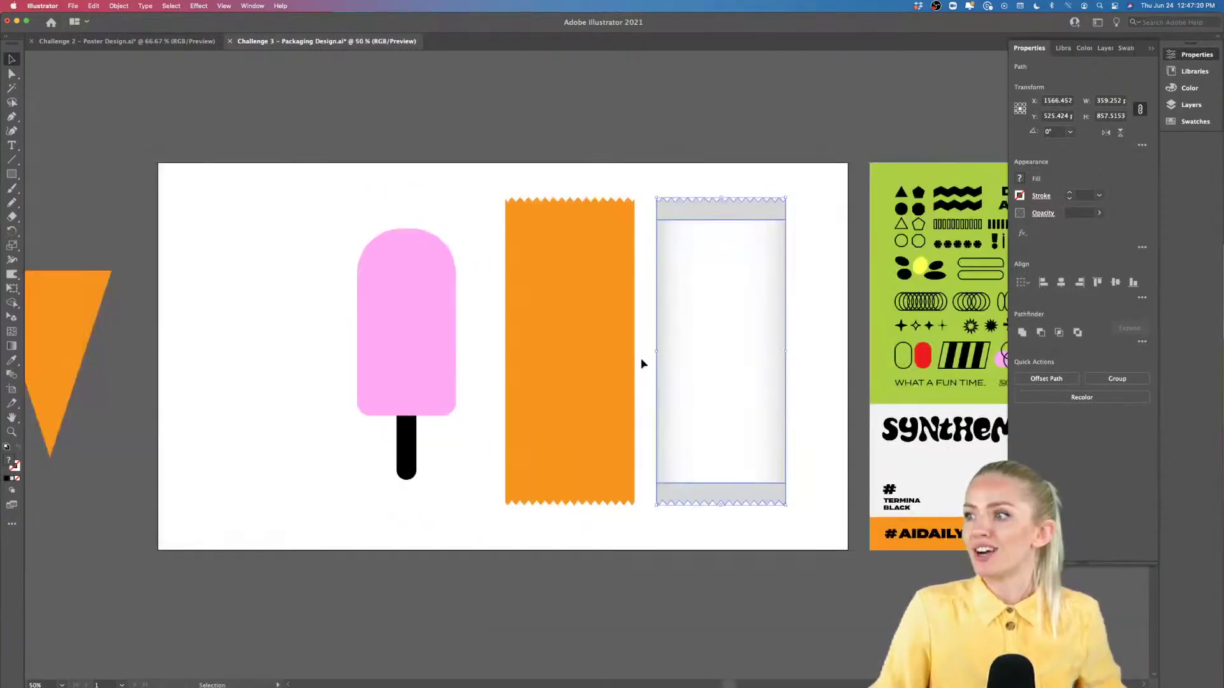
{"action": "scroll", "coordinate": [642, 364], "scroll_direction": "right", "scroll_amount": 2}
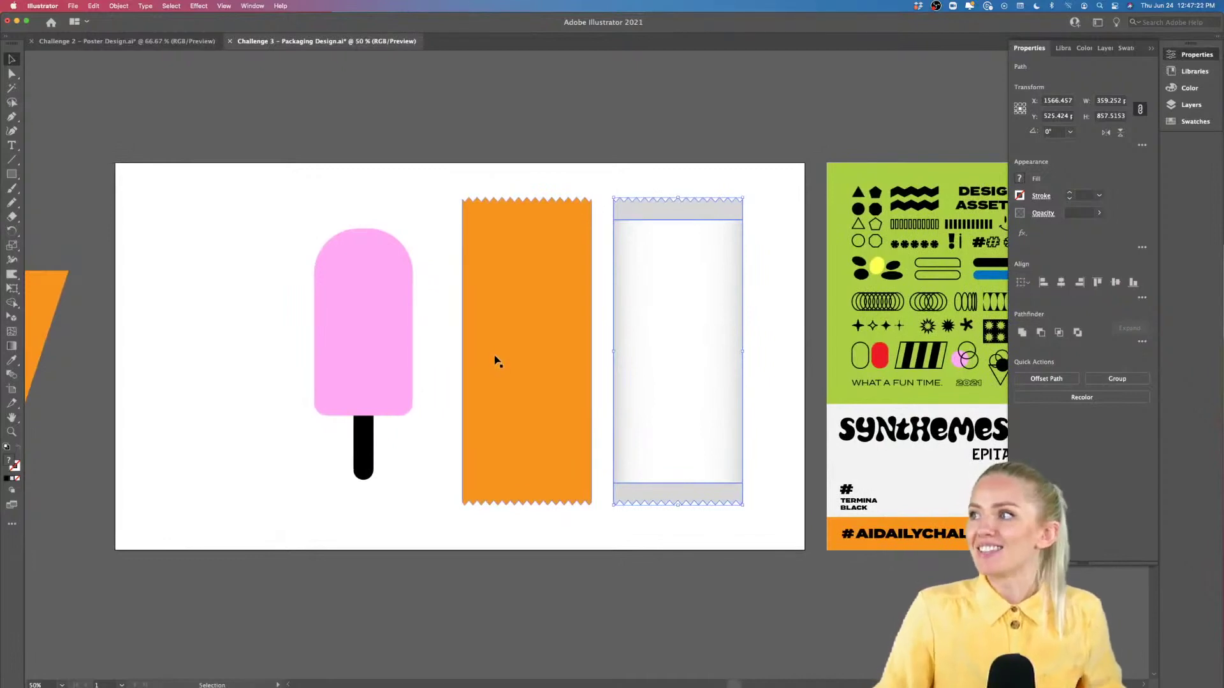
Step: Move the pink popsicle with its stick toward the orange wrapper so it overlaps the wrapper's left edge
{"action": "key", "text": "super+equal"}
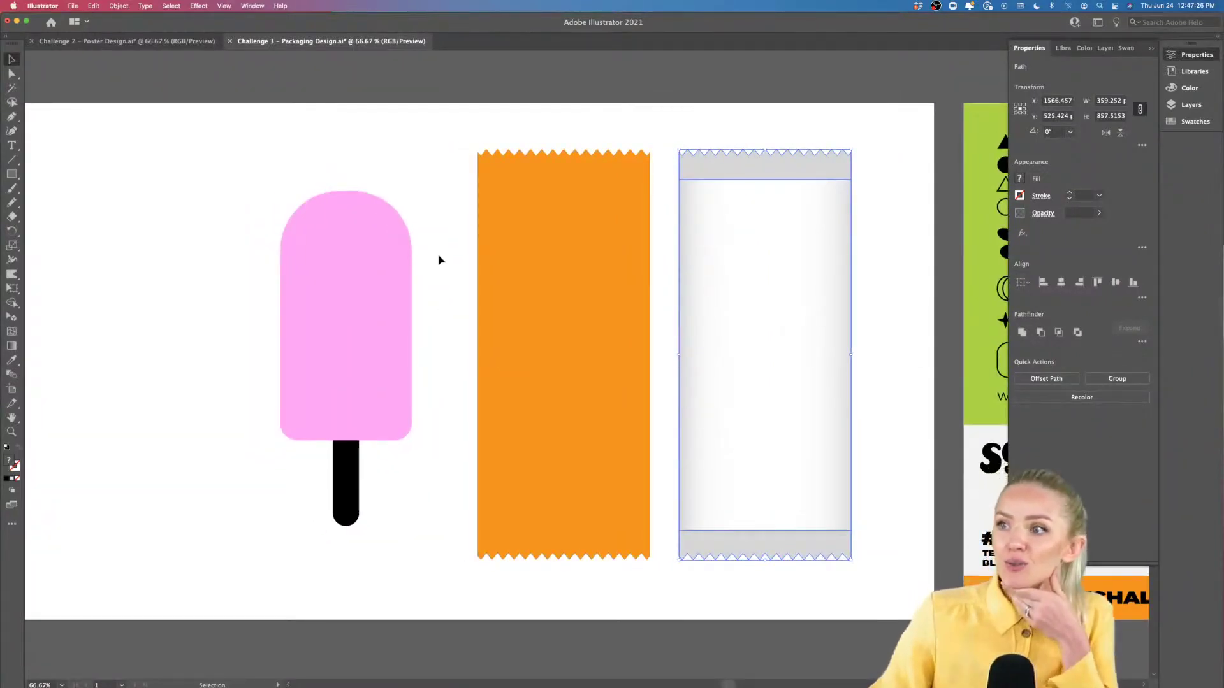
{"action": "scroll", "coordinate": [438, 259], "scroll_direction": "left", "scroll_amount": 3}
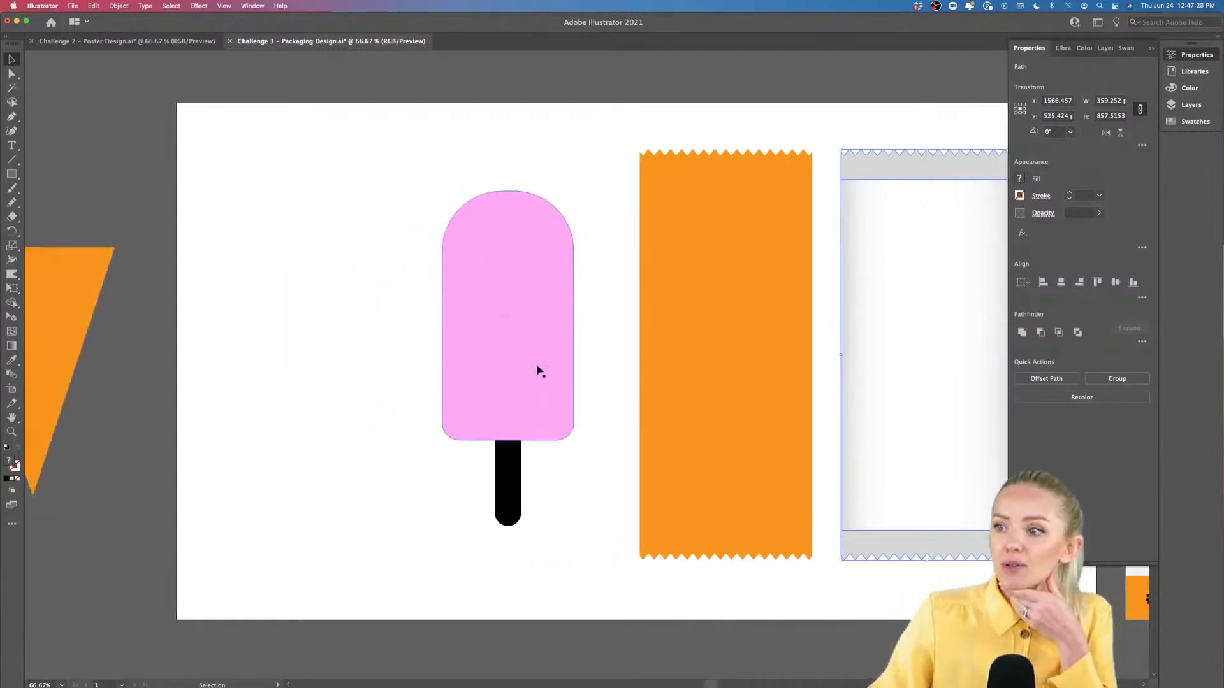
{"action": "left_click_drag", "start_coordinate": [504, 488], "coordinate": [586, 490]}
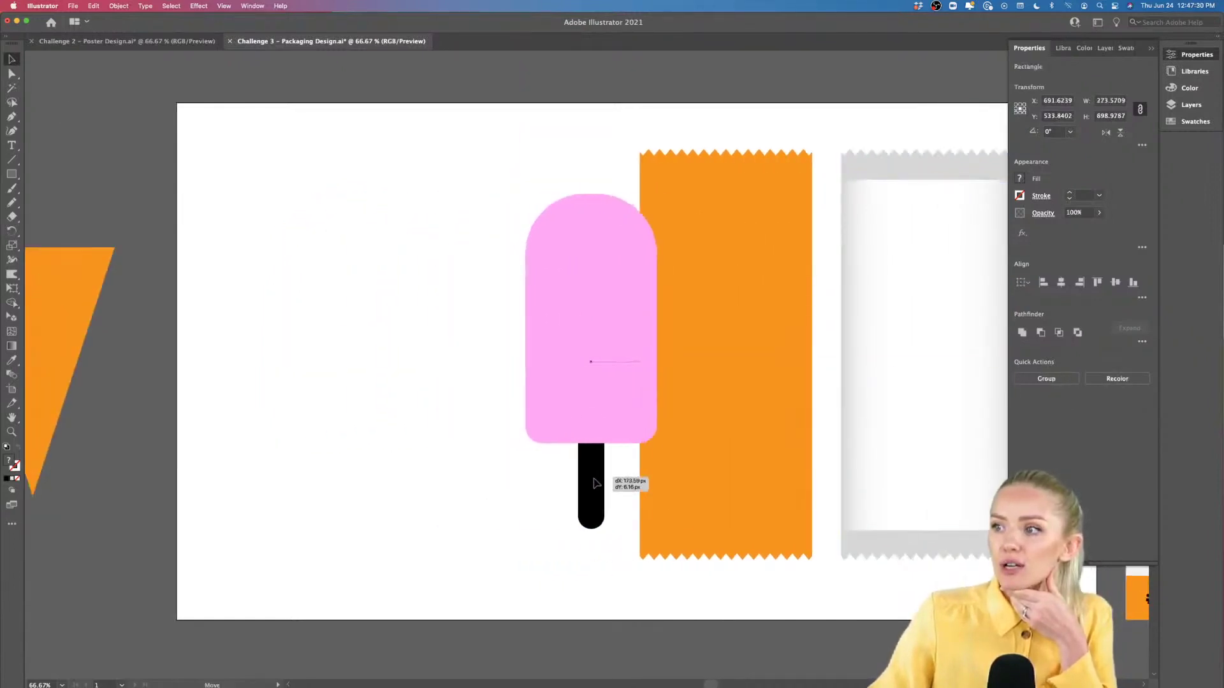
{"action": "left_click", "coordinate": [467, 478]}
Step: Copy the black starburst pattern block from the design assets to the empty artboard area left of the popsicle
{"action": "scroll", "coordinate": [466, 478], "scroll_direction": "right", "scroll_amount": 1}
{"action": "scroll", "coordinate": [466, 478], "scroll_direction": "down", "scroll_amount": 1}
{"action": "scroll", "coordinate": [467, 478], "scroll_direction": "right", "scroll_amount": 4}
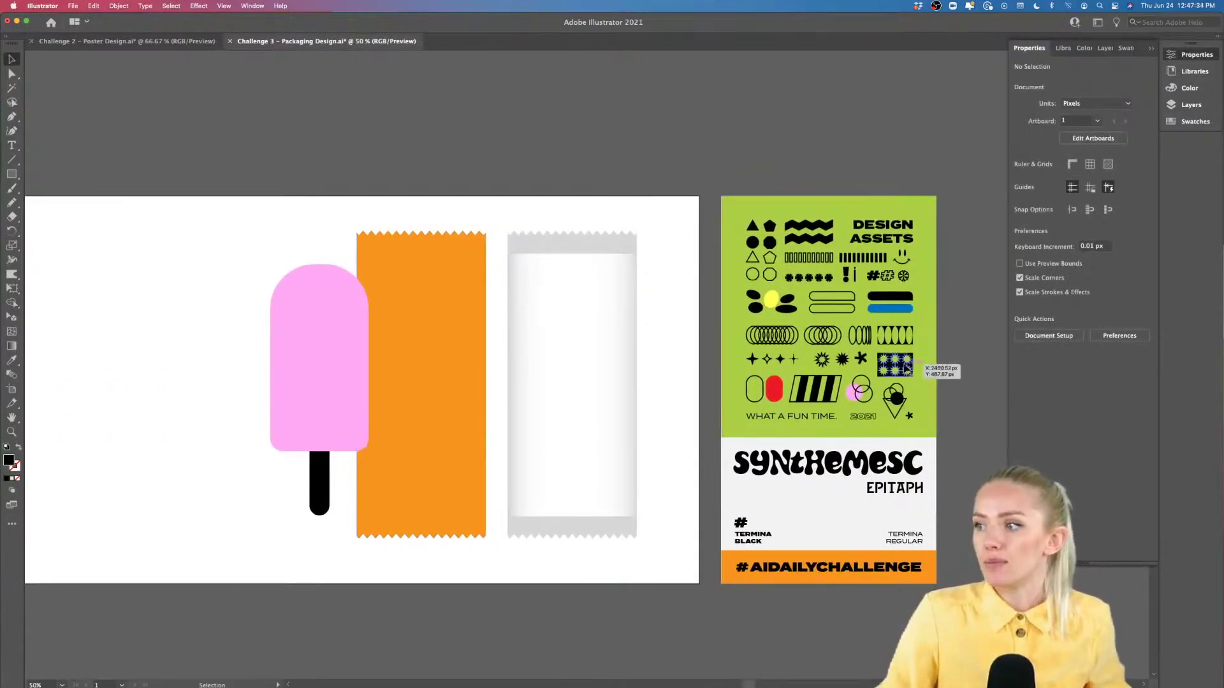
{"action": "left_click_drag", "start_coordinate": [906, 370], "coordinate": [180, 348]}
{"action": "scroll", "coordinate": [191, 351], "scroll_direction": "left", "scroll_amount": 2}
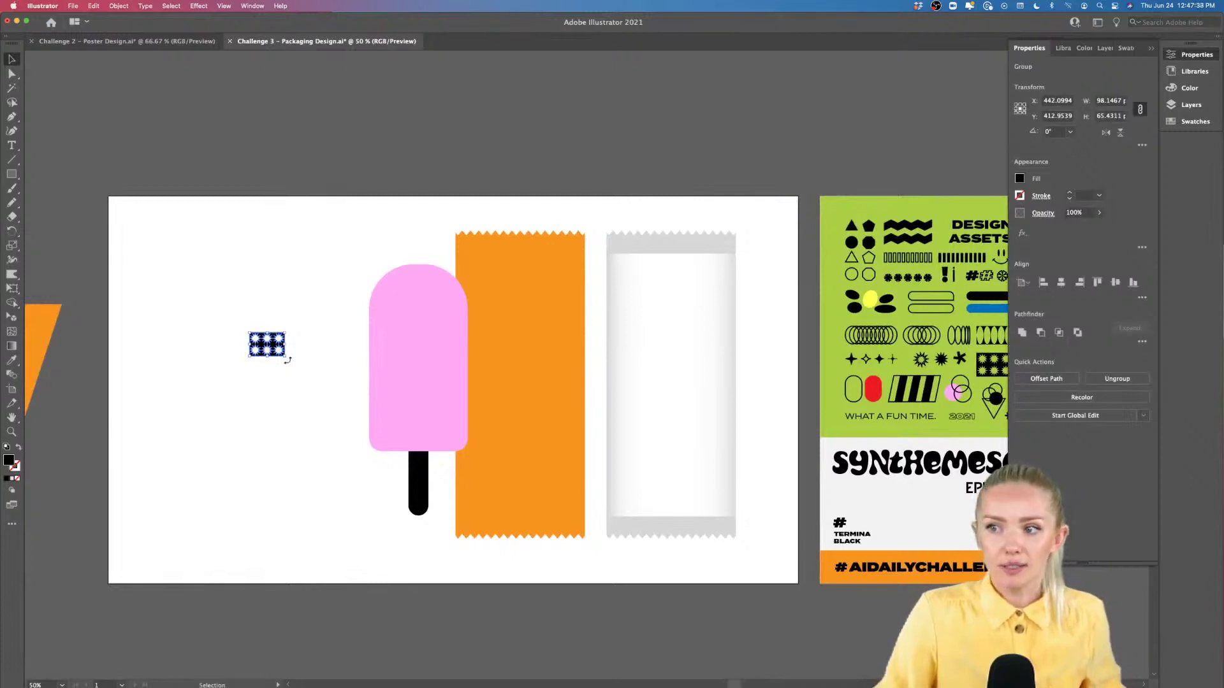
Step: Rotate the starburst pattern to 270° and enlarge it to about 593 × 889 px beside the popsicle
{"action": "left_click_drag", "start_coordinate": [288, 360], "coordinate": [263, 369]}
{"action": "left_click_drag", "start_coordinate": [279, 326], "coordinate": [342, 231]}
{"action": "left_click_drag", "start_coordinate": [291, 290], "coordinate": [267, 297]}
{"action": "left_click_drag", "start_coordinate": [262, 452], "coordinate": [271, 543]}
{"action": "left_click_drag", "start_coordinate": [289, 446], "coordinate": [275, 446]}
{"action": "scroll", "coordinate": [374, 510], "scroll_direction": "down", "scroll_amount": 2}
{"action": "scroll", "coordinate": [374, 514], "scroll_direction": "right", "scroll_amount": 2}
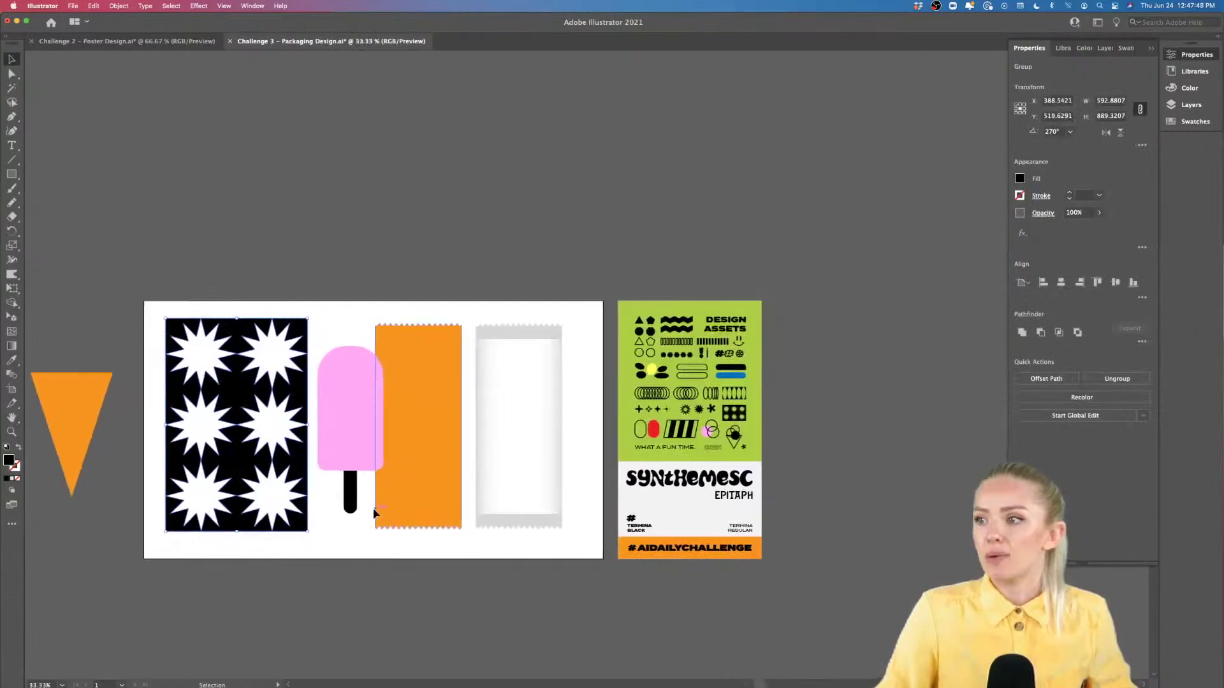
Step: Select every solid black vertical bar in the row beside the smiley face in the design assets
{"action": "scroll", "coordinate": [342, 429], "scroll_direction": "left", "scroll_amount": 2}
{"action": "scroll", "coordinate": [344, 432], "scroll_direction": "up", "scroll_amount": 2}
{"action": "scroll", "coordinate": [348, 432], "scroll_direction": "down", "scroll_amount": 1}
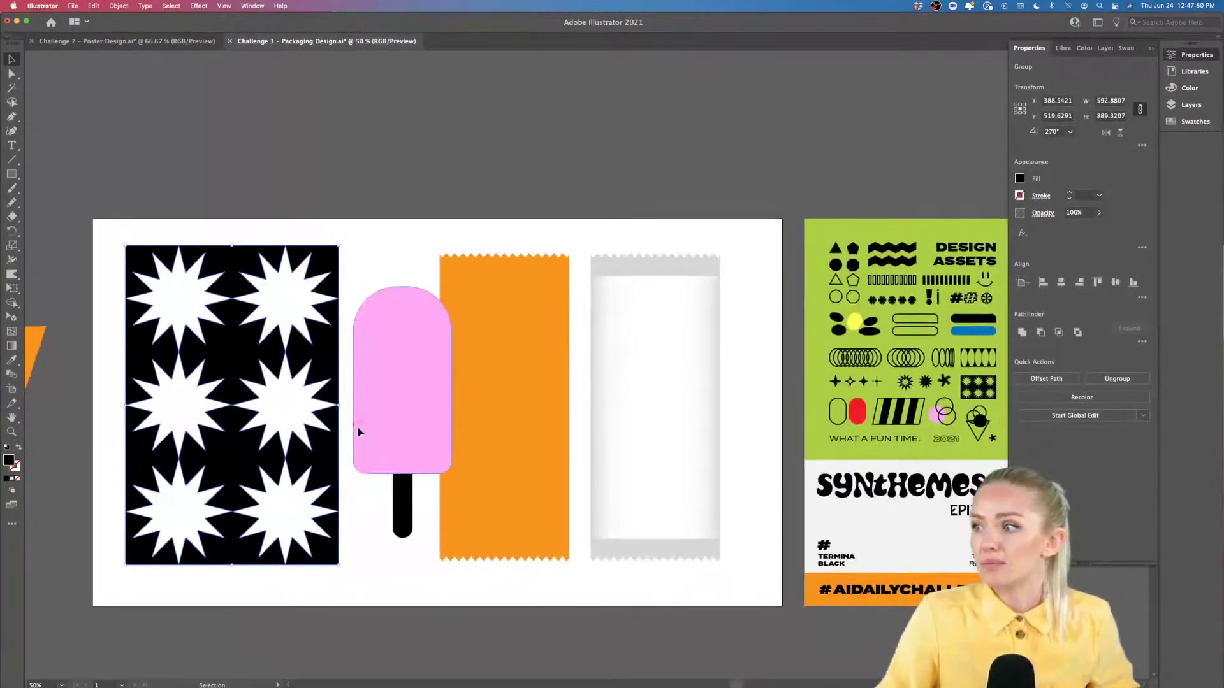
{"action": "mouse_move", "coordinate": [929, 299]}
{"action": "left_mouse_down"}
{"action": "mouse_move", "coordinate": [945, 287]}
{"action": "mouse_move", "coordinate": [411, 451]}
{"action": "mouse_move", "coordinate": [931, 299]}
{"action": "left_mouse_up"}
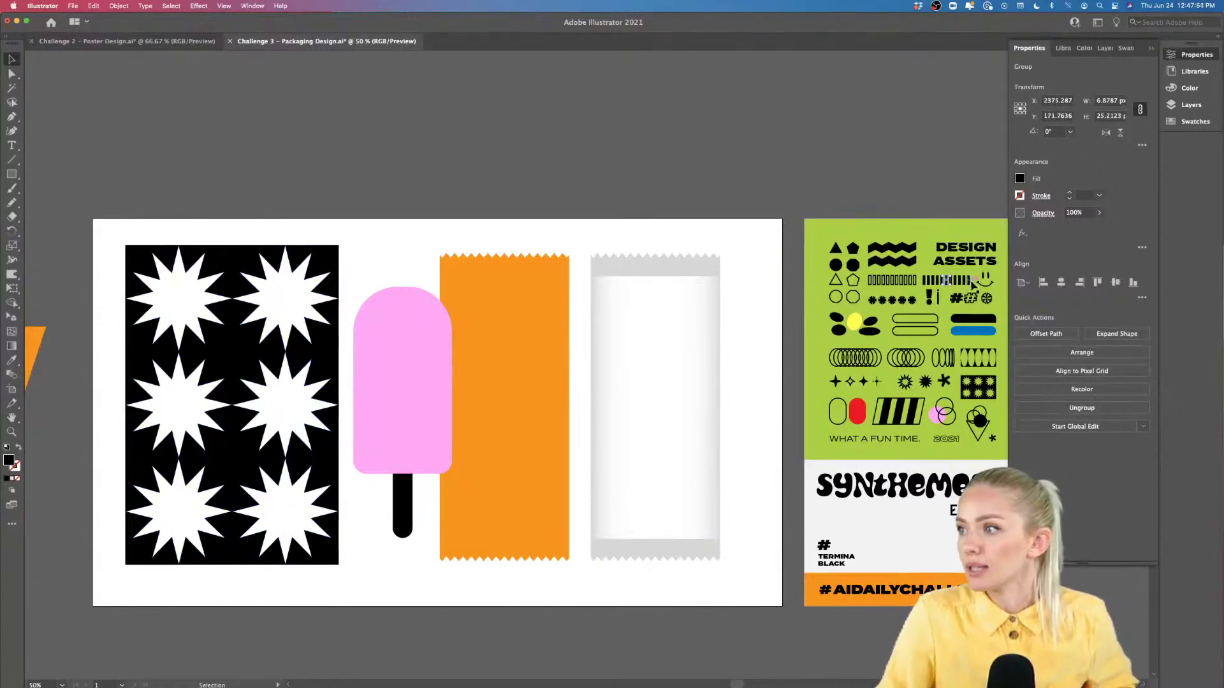
{"action": "scroll", "coordinate": [925, 290], "scroll_direction": "right", "scroll_amount": 3}
{"action": "scroll", "coordinate": [874, 300], "scroll_direction": "up", "scroll_amount": 5}
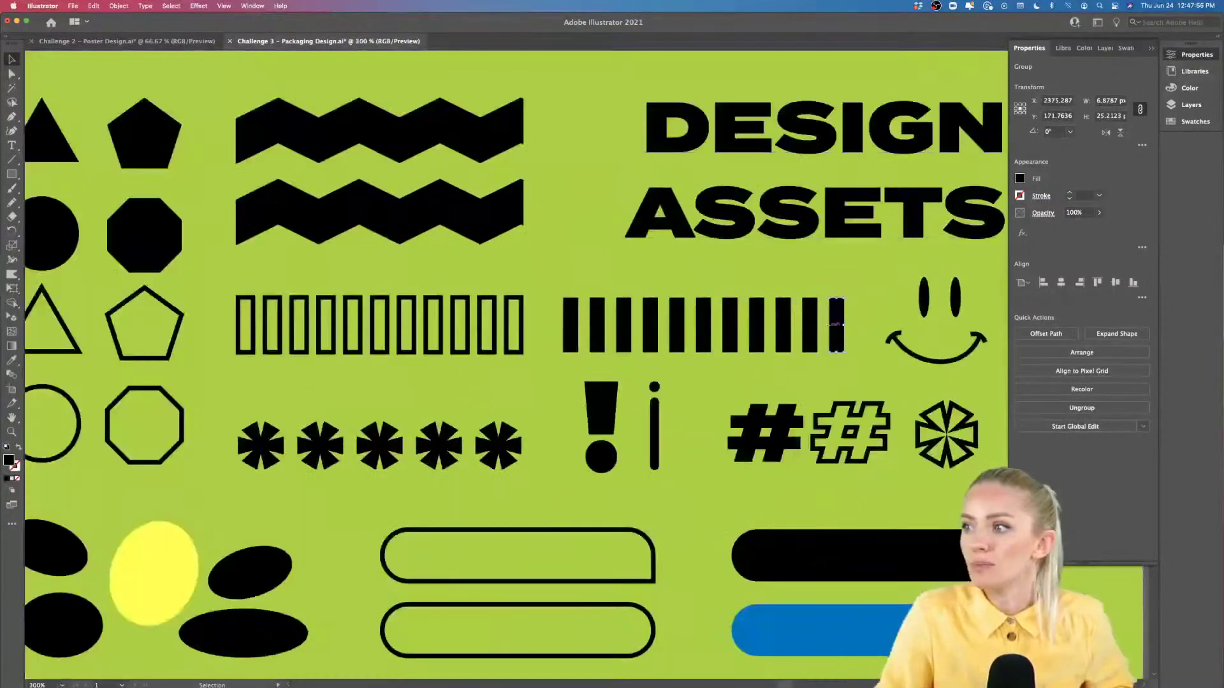
{"action": "left_click", "coordinate": [862, 305]}
{"action": "scroll", "coordinate": [862, 305], "scroll_direction": "down", "scroll_amount": 2}
{"action": "scroll", "coordinate": [865, 305], "scroll_direction": "right", "scroll_amount": 2}
{"action": "key", "text": "super+shift+a"}
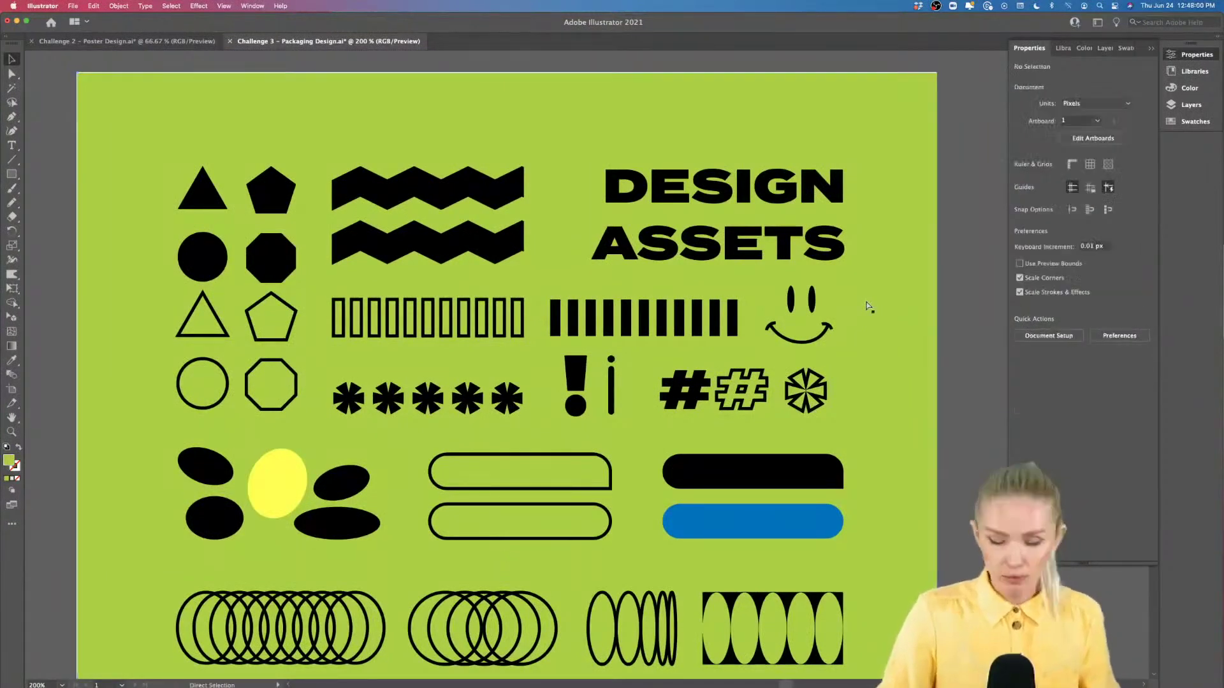
{"action": "key", "text": "super+a"}
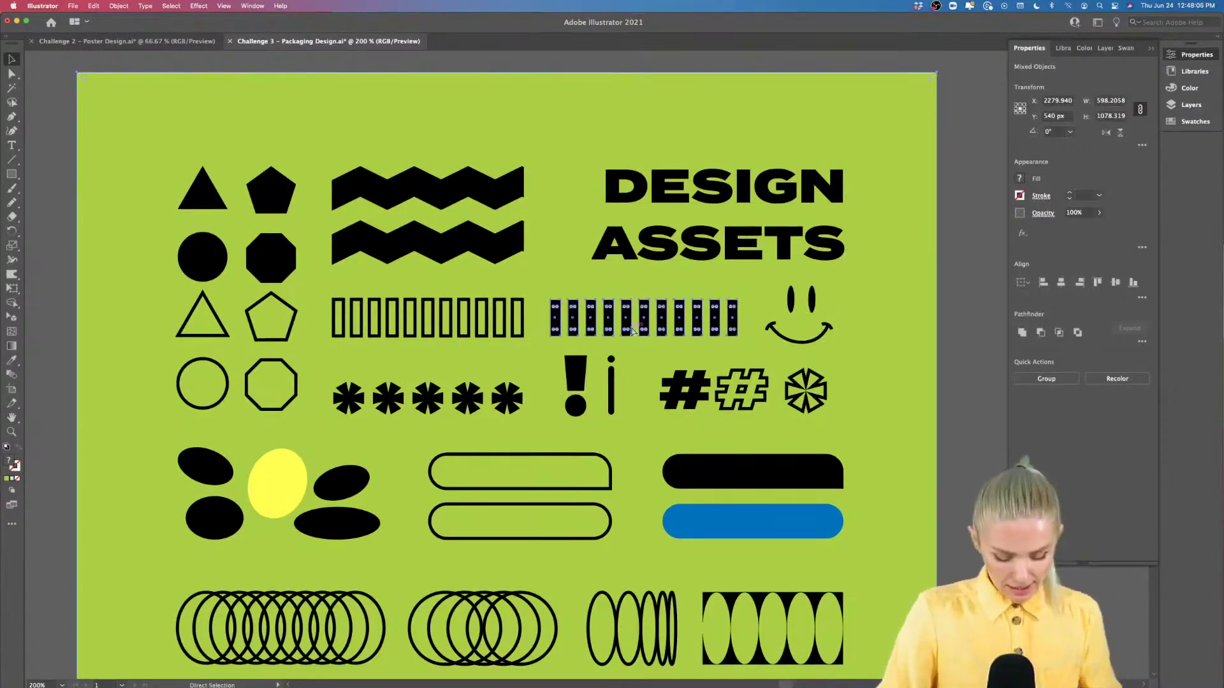
Step: Undo the grouping that includes the assets background, drop the background from the selection and group only the black bars
{"action": "key", "text": "super+z"}
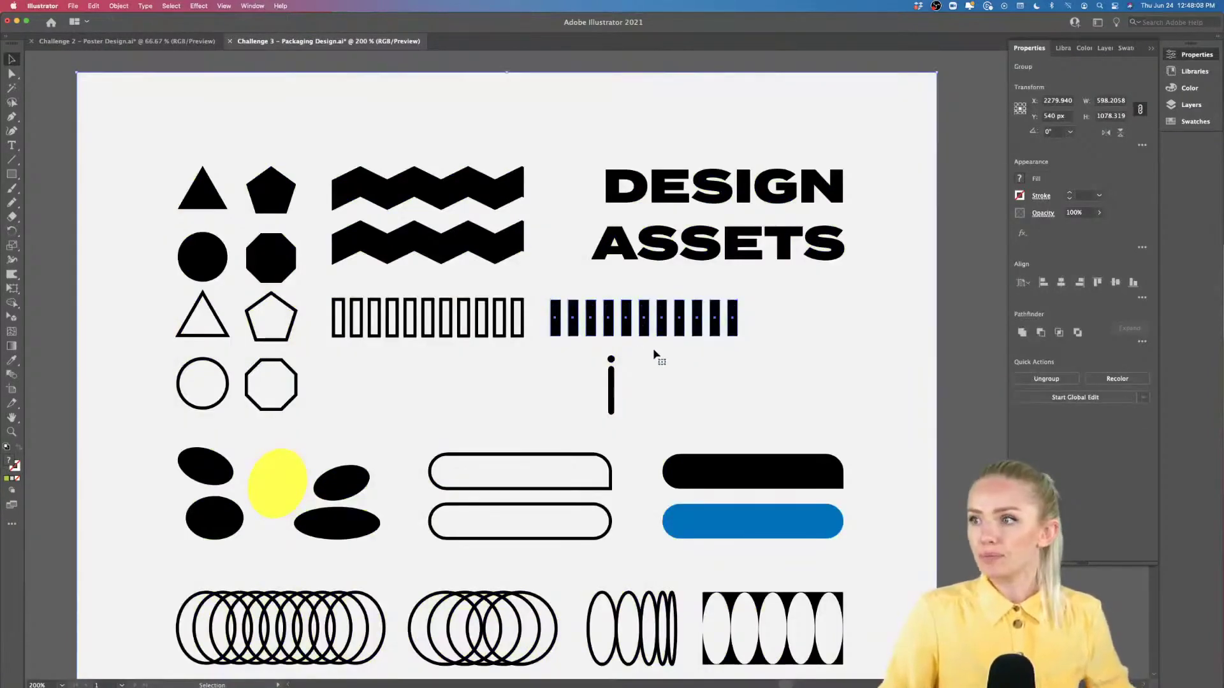
{"action": "key", "text": "super+shift+z"}
{"action": "left_click", "coordinate": [697, 363], "text": "shift"}
{"action": "scroll", "coordinate": [696, 361], "scroll_direction": "down", "scroll_amount": 4}
Step: Copy the grouped bars onto the starburst pattern and enlarge them to about 487 × 94 px, centred across it
{"action": "left_click_drag", "start_coordinate": [697, 359], "coordinate": [129, 415]}
{"action": "key", "text": "super+equal"}
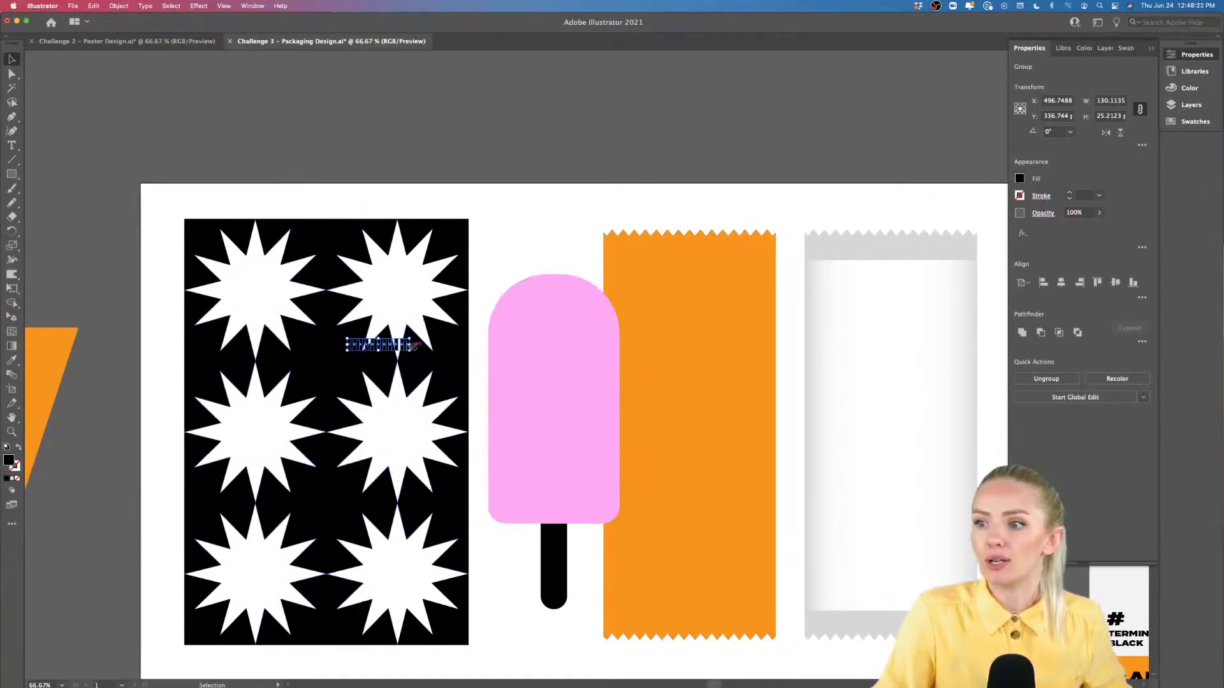
{"action": "left_click_drag", "start_coordinate": [413, 344], "coordinate": [411, 518]}
Step: Recolour the bars with the popsicle's pink using the Eyedropper and bring them in front of the starburst pattern
{"action": "key", "text": "i"}
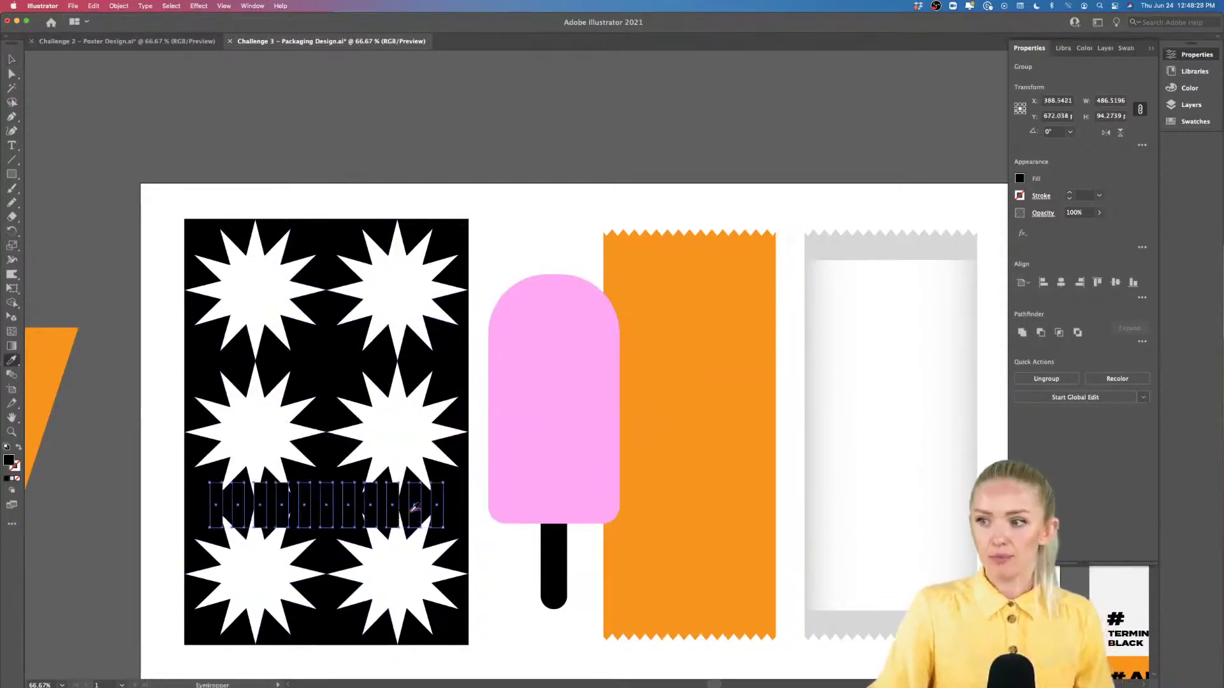
{"action": "left_click", "coordinate": [517, 469]}
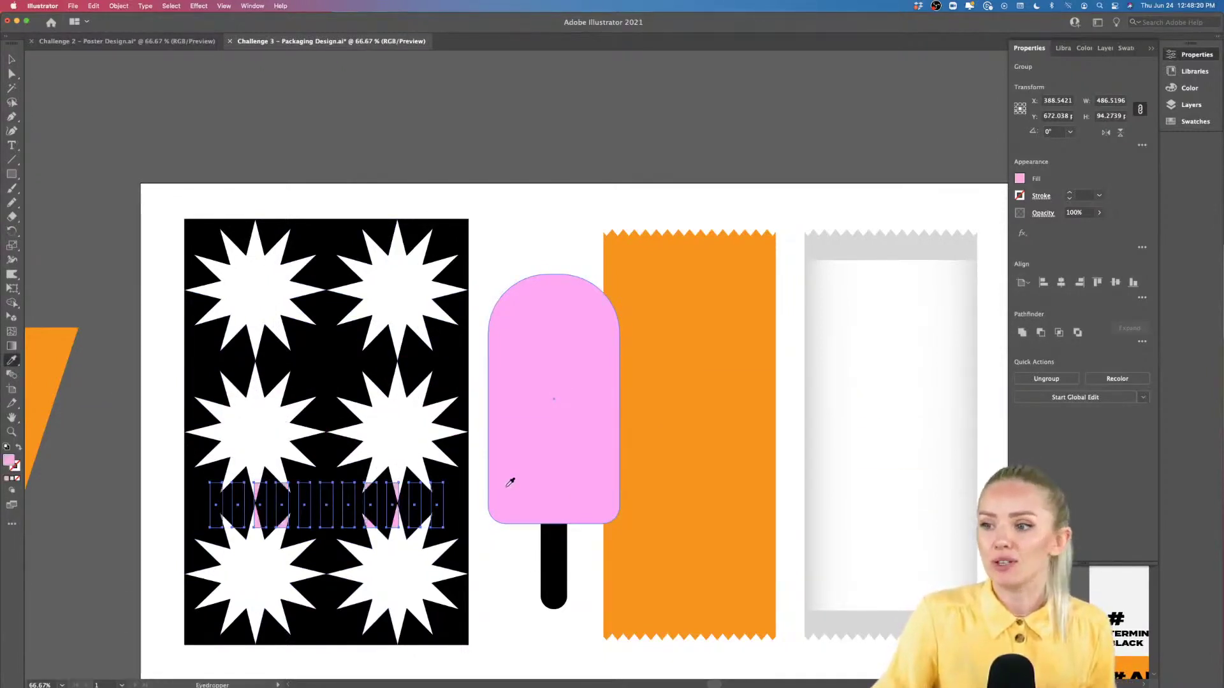
{"action": "key", "text": "v"}
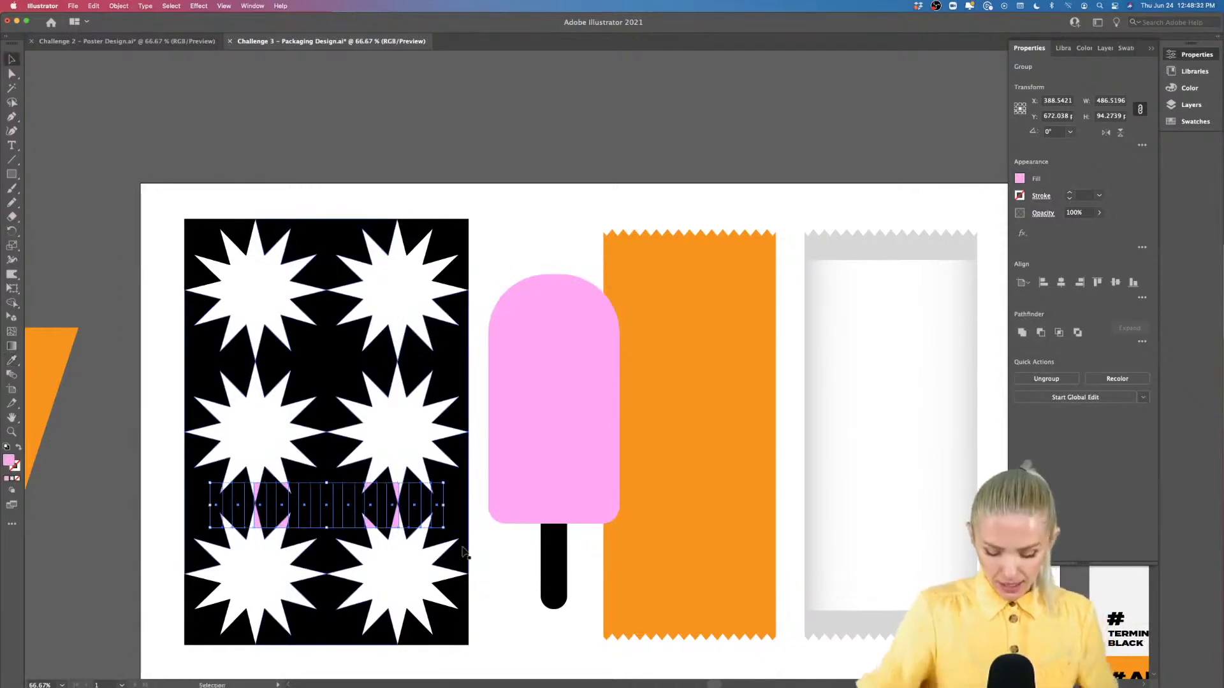
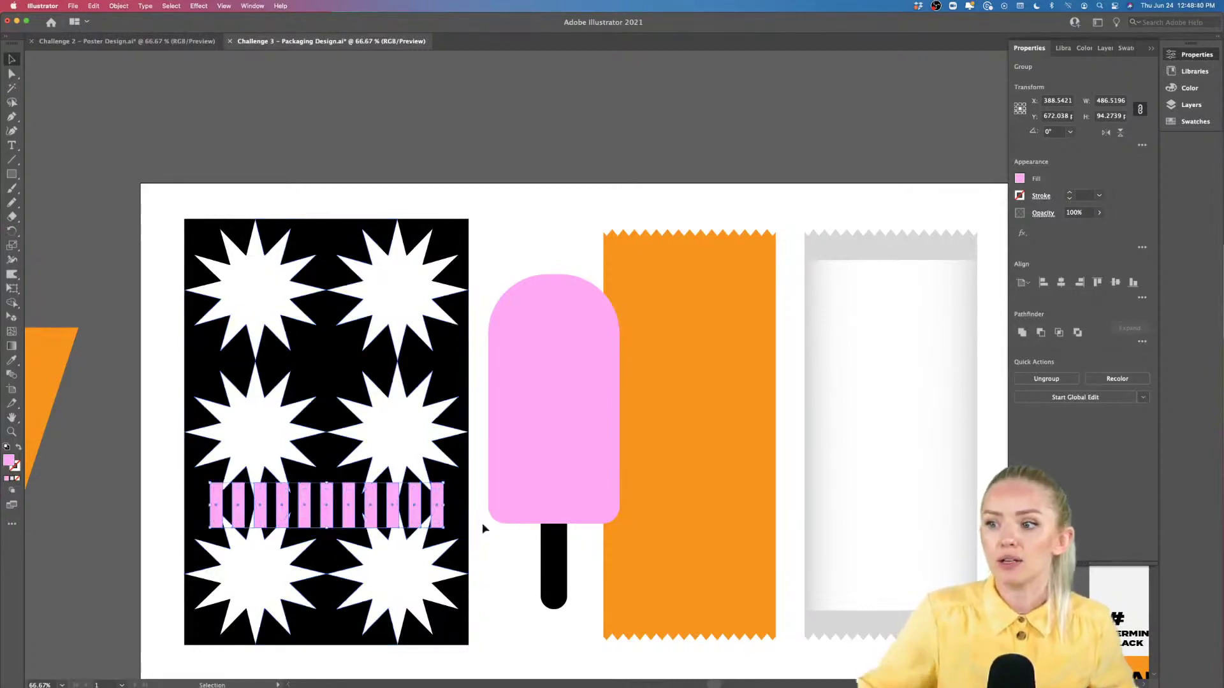
Step: Place the pink bars near the bottom of the starburst pattern and duplicate them straight up near its top
{"action": "left_click_drag", "start_coordinate": [441, 500], "coordinate": [452, 260]}
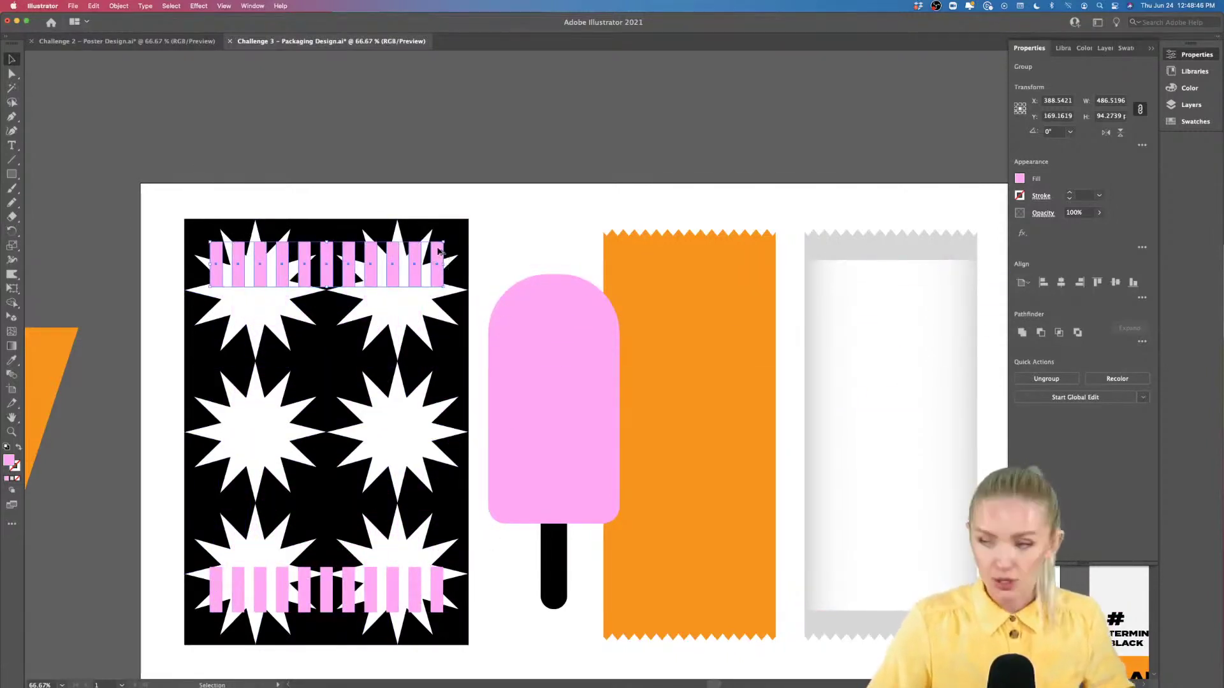
Step: Duplicate the pink bars straight down across the middle row of starbursts
{"action": "left_click_drag", "start_coordinate": [440, 252], "coordinate": [450, 421]}
{"action": "left_click", "coordinate": [510, 257]}
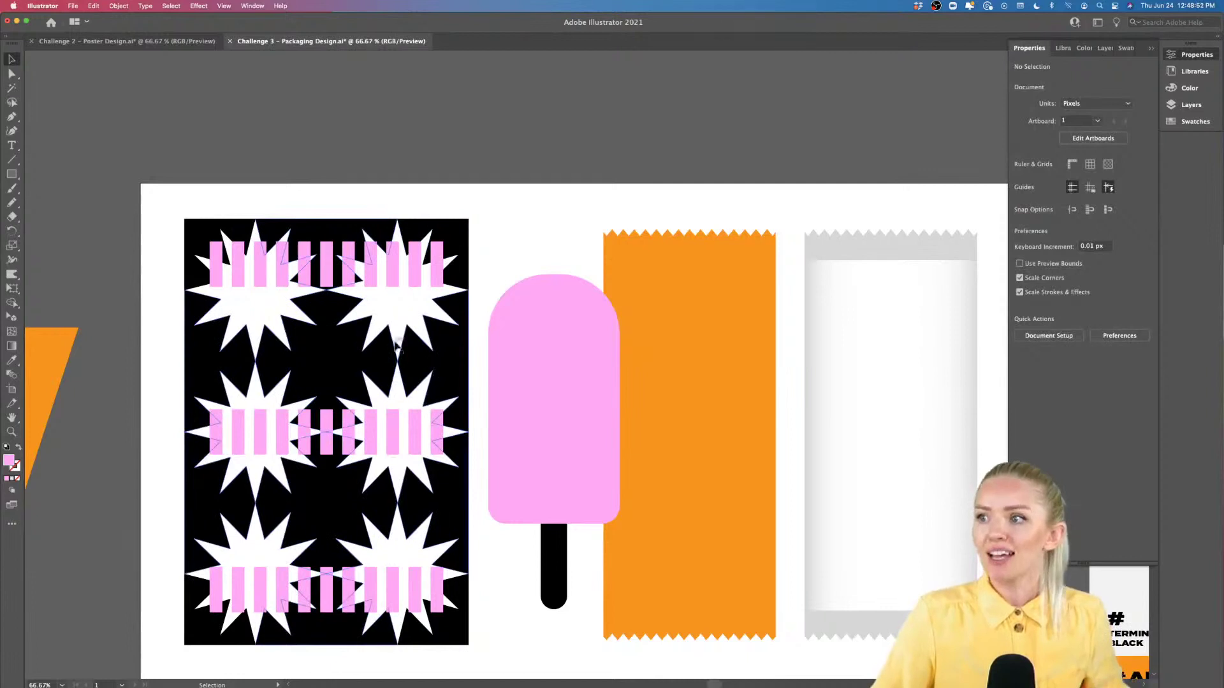
Step: Draw a rectangle about 593 × 889 px covering the whole starburst pattern and send it to the back
{"action": "left_click", "coordinate": [11, 174]}
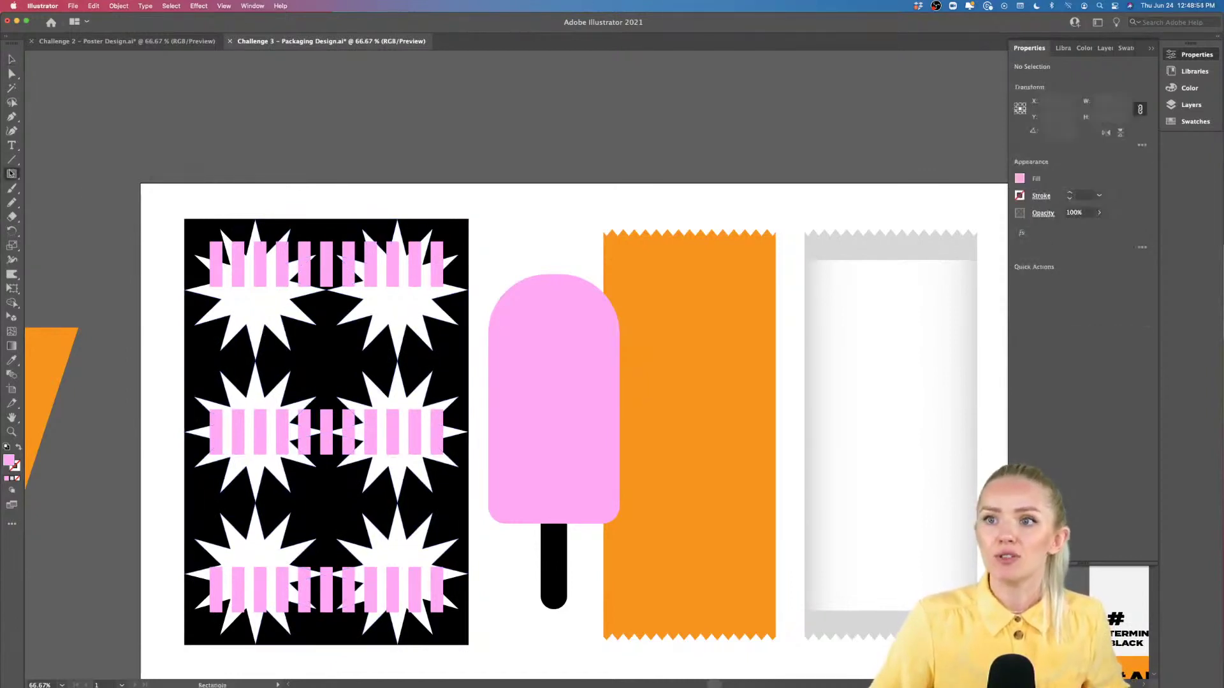
{"action": "left_click_drag", "start_coordinate": [184, 219], "coordinate": [469, 645]}
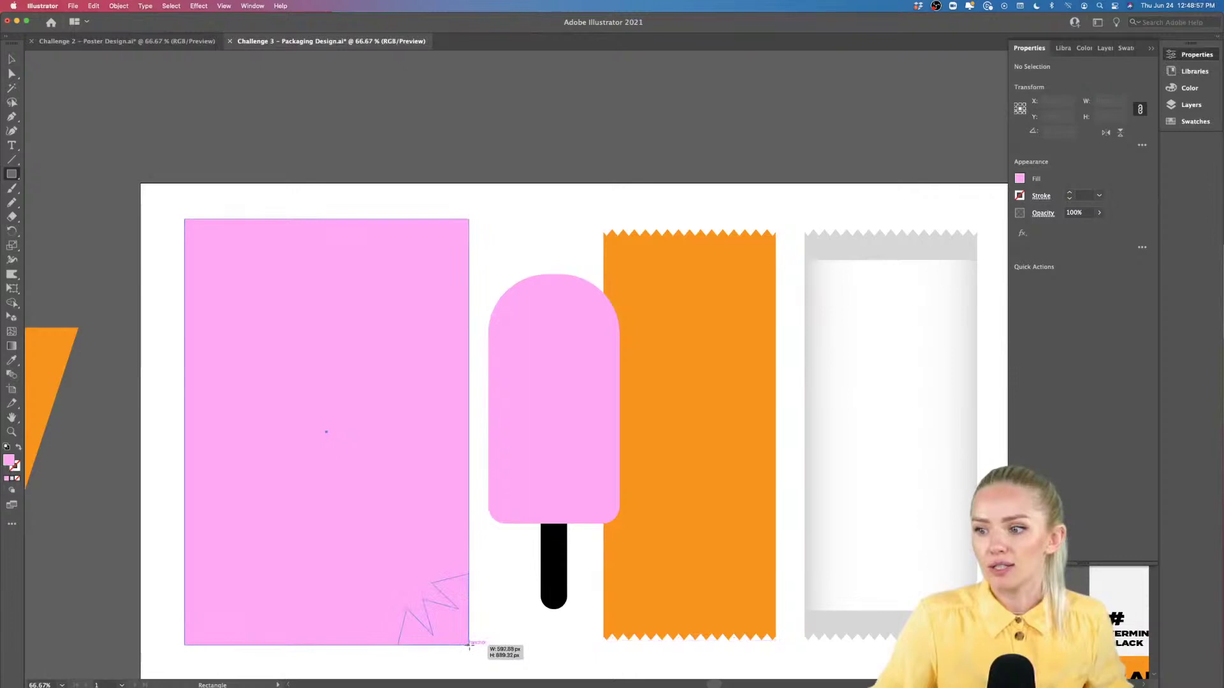
{"action": "right_click", "coordinate": [368, 525]}
{"action": "mouse_move", "coordinate": [409, 638]}
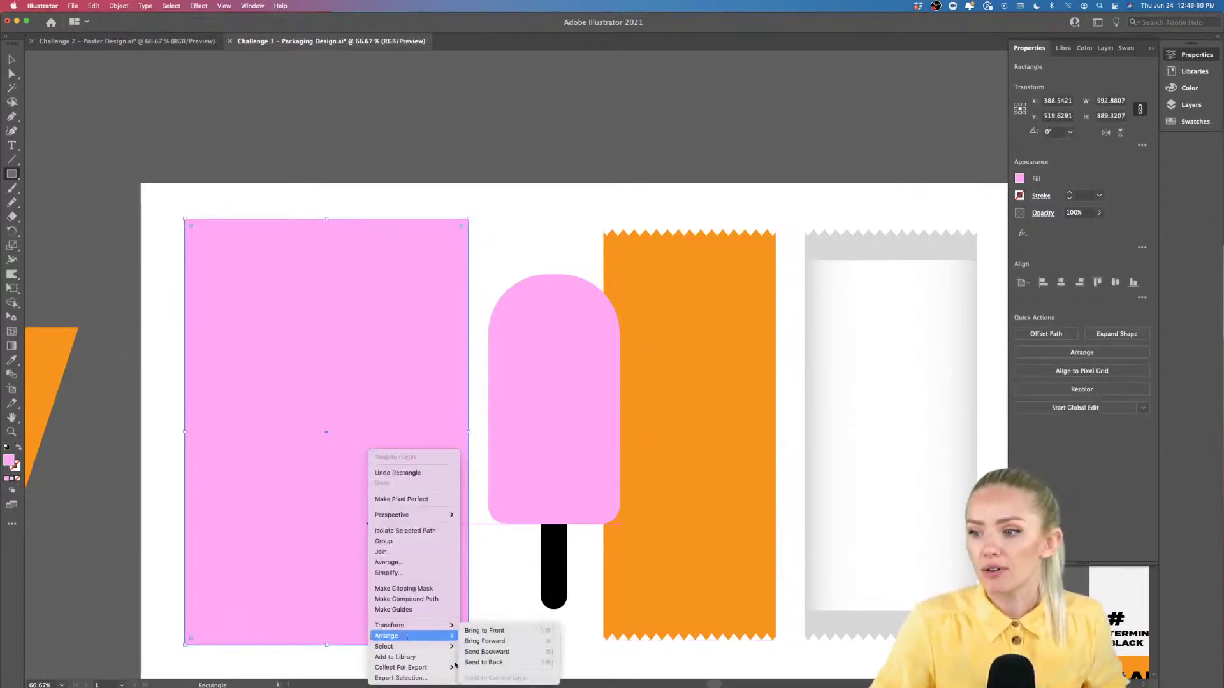
{"action": "left_click", "coordinate": [483, 663]}
{"action": "left_click", "coordinate": [498, 606]}
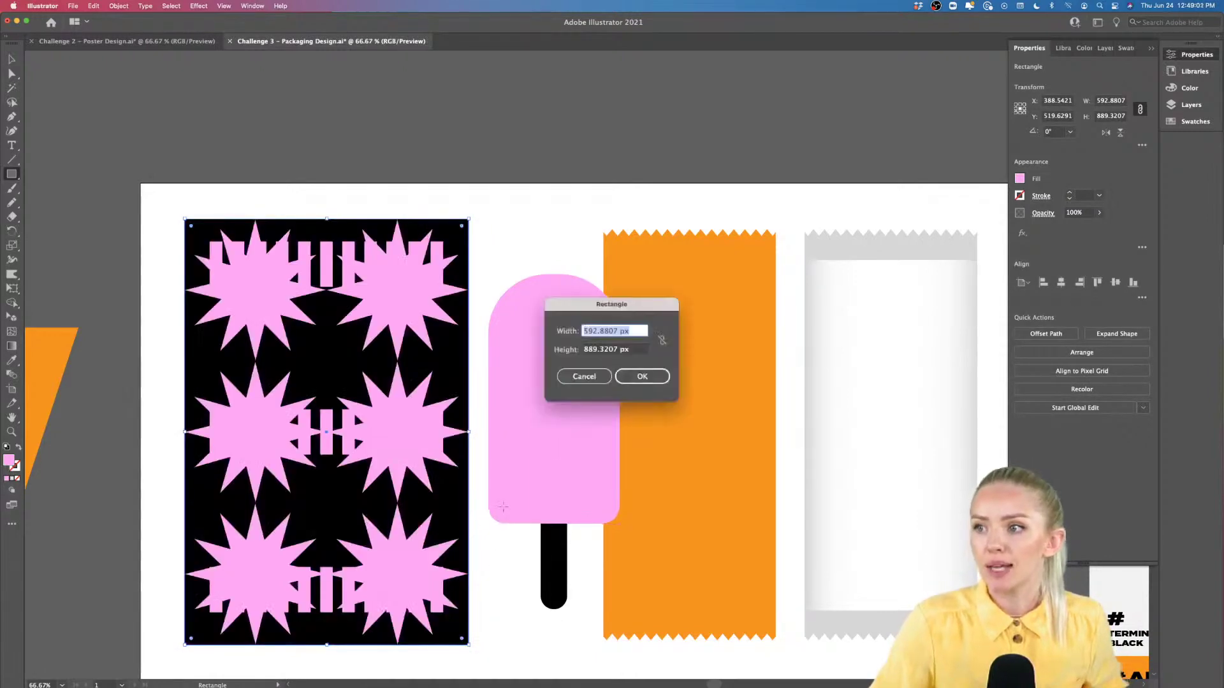
{"action": "left_click", "coordinate": [586, 376]}
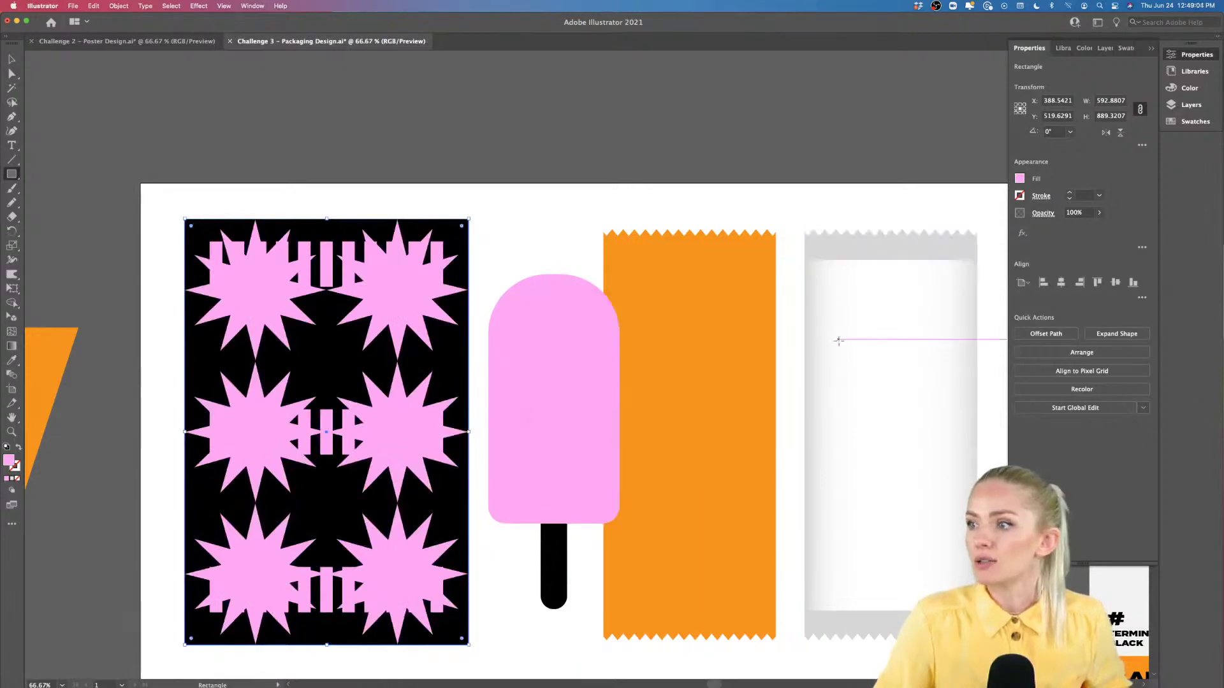
Step: Fill the rectangle behind the starbursts with the lime green of the design assets background using the Eyedropper
{"action": "scroll", "coordinate": [838, 341], "scroll_direction": "right", "scroll_amount": 3}
{"action": "key", "text": "i"}
{"action": "scroll", "coordinate": [841, 334], "scroll_direction": "right", "scroll_amount": 7}
{"action": "scroll", "coordinate": [842, 336], "scroll_direction": "right", "scroll_amount": 3}
{"action": "left_click", "coordinate": [793, 331]}
{"action": "scroll", "coordinate": [692, 350], "scroll_direction": "left", "scroll_amount": 6}
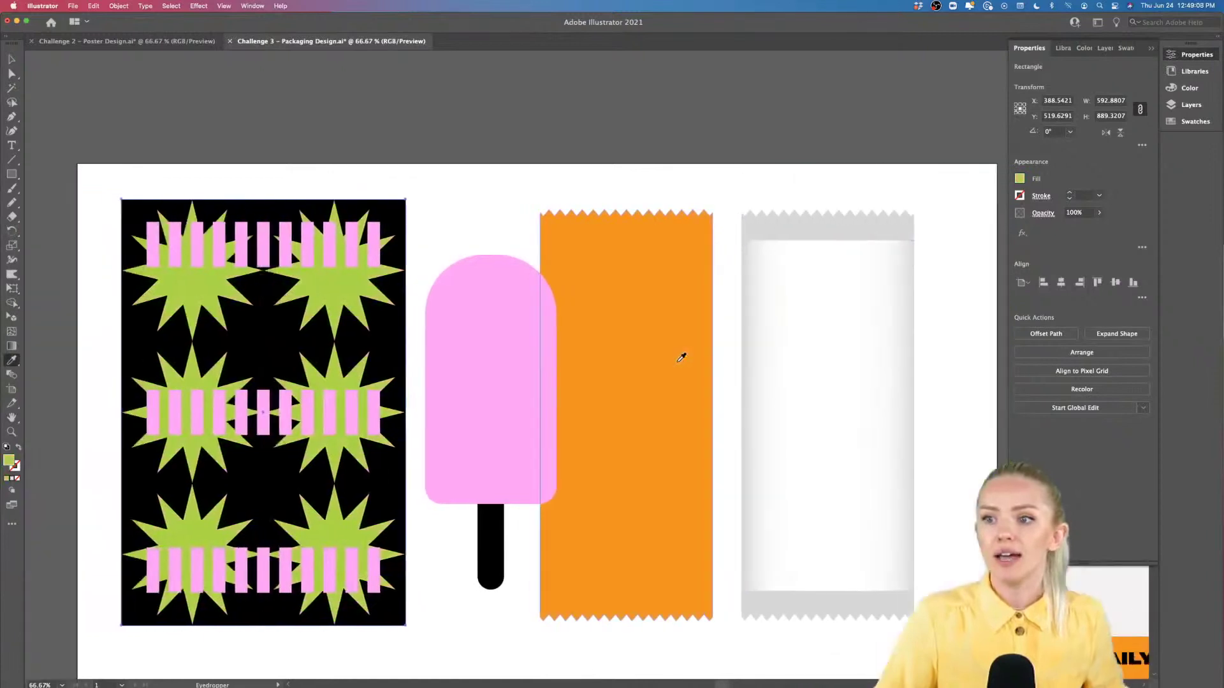
{"action": "key", "text": "v"}
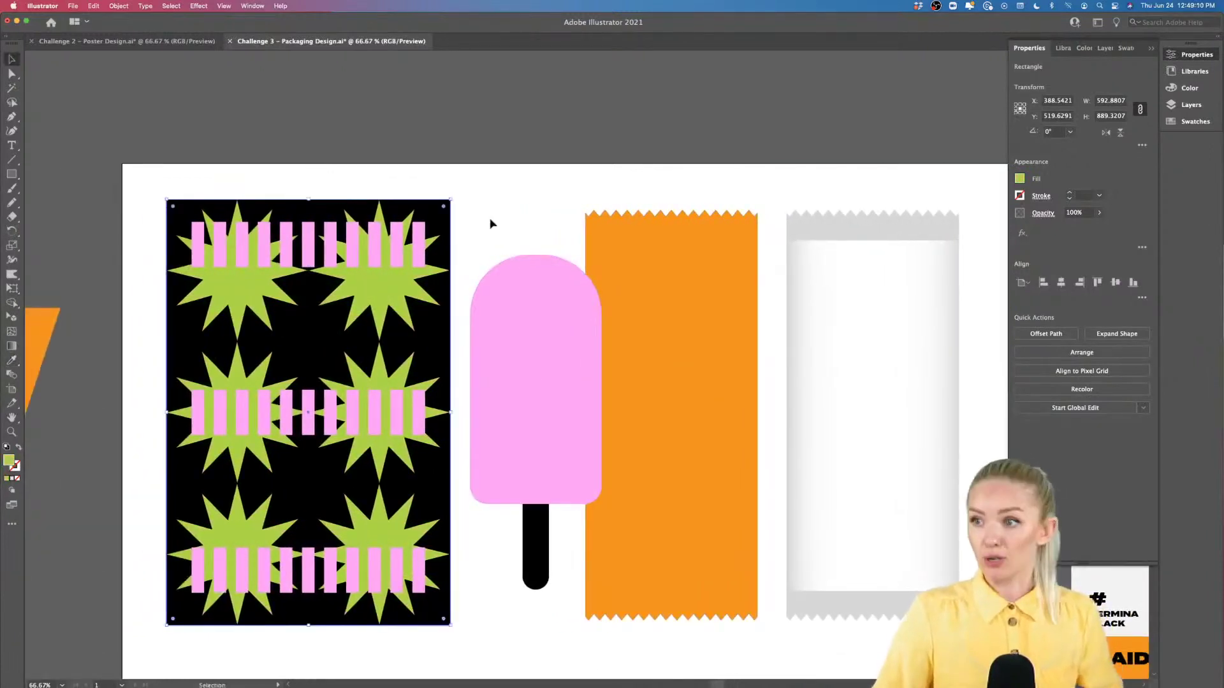
Step: Recolour the black starburst pattern group with the Eyedropper, trying the red of the assets sheet before settling on its yellow
{"action": "left_click", "coordinate": [436, 339]}
{"action": "left_click_drag", "start_coordinate": [436, 339], "coordinate": [452, 337]}
{"action": "key", "text": "super+z"}
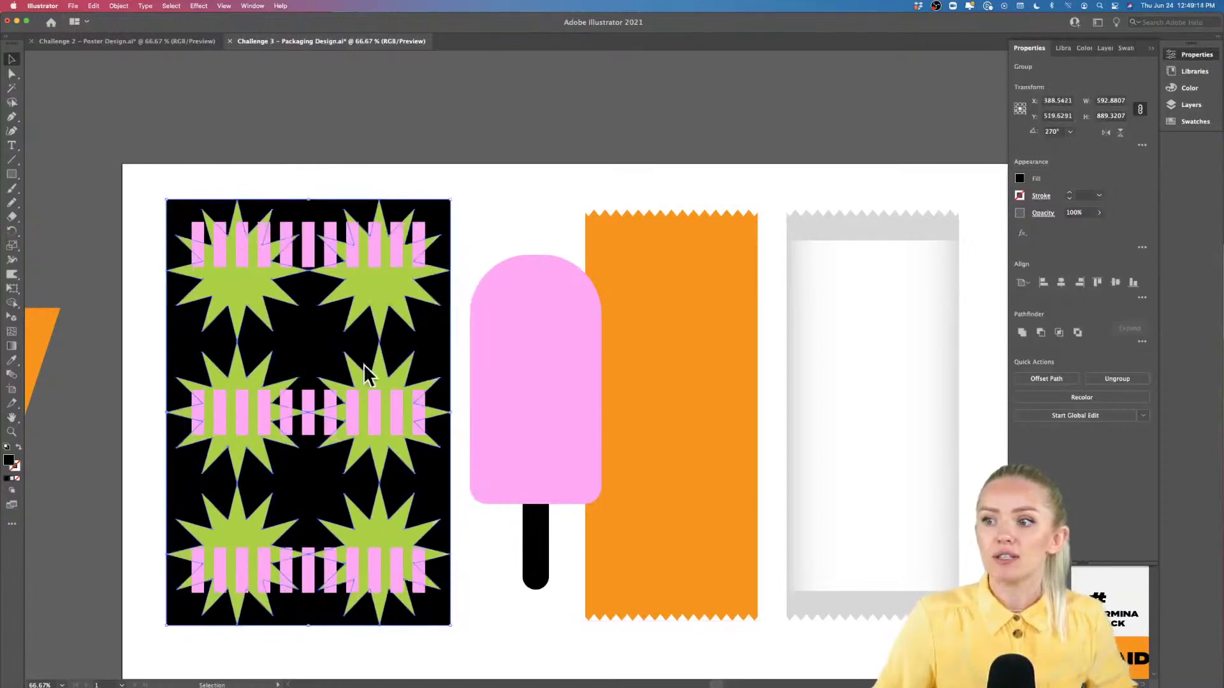
{"action": "key", "text": "super+minus"}
{"action": "scroll", "coordinate": [330, 363], "scroll_direction": "right", "scroll_amount": 4}
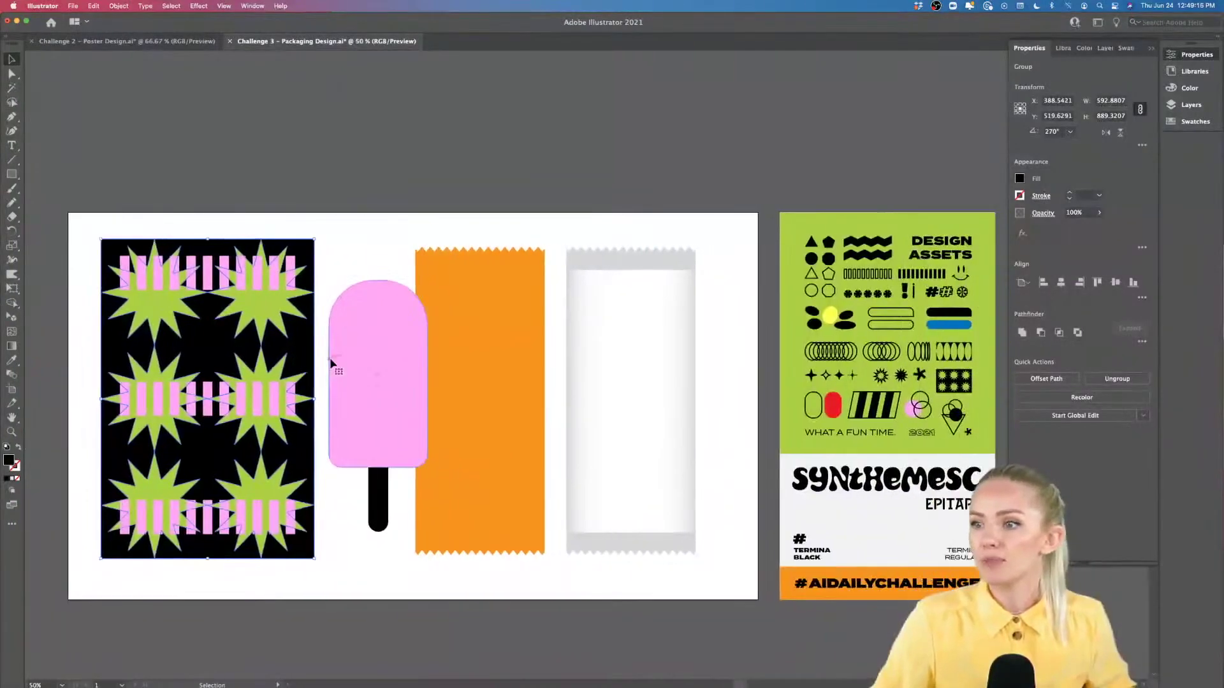
{"action": "key", "text": "i"}
{"action": "left_click", "coordinate": [837, 411]}
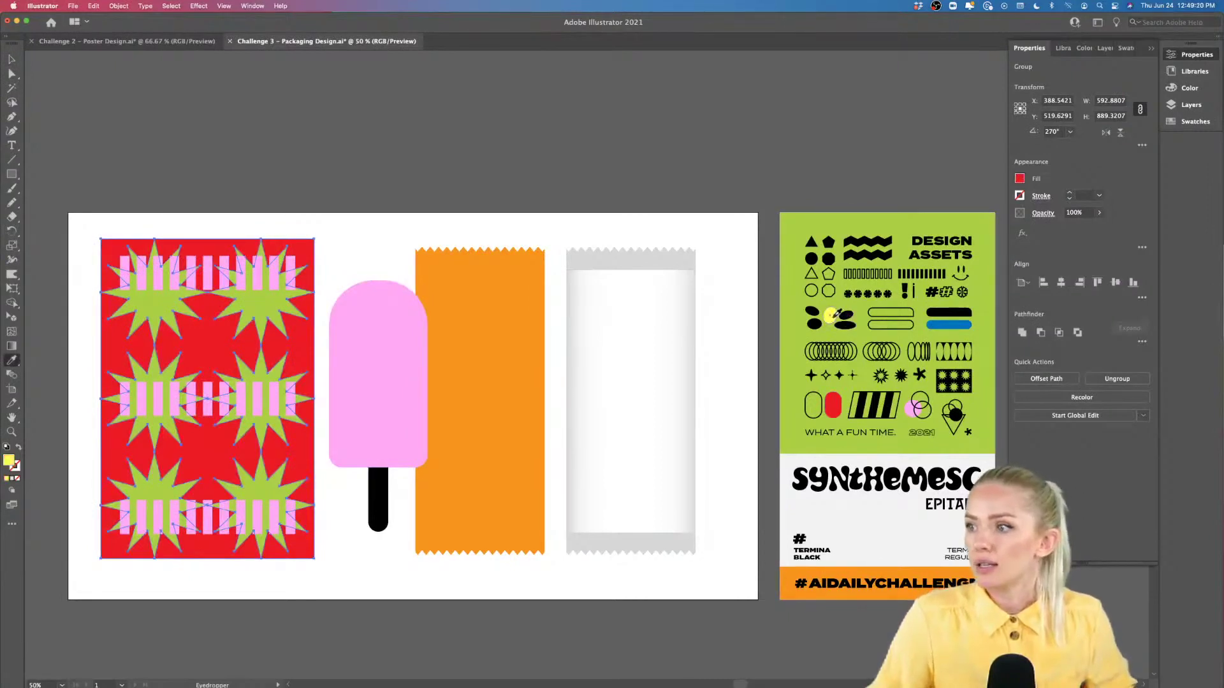
{"action": "left_click", "coordinate": [832, 316]}
{"action": "key", "text": "v"}
{"action": "left_click", "coordinate": [341, 229]}
Step: Review the recoloured wrapper pattern, then examine the font of the Synthemesc sample text in the font list and its online font finder
{"action": "key", "text": "super+equal"}
{"action": "scroll", "coordinate": [344, 245], "scroll_direction": "down", "scroll_amount": 3}
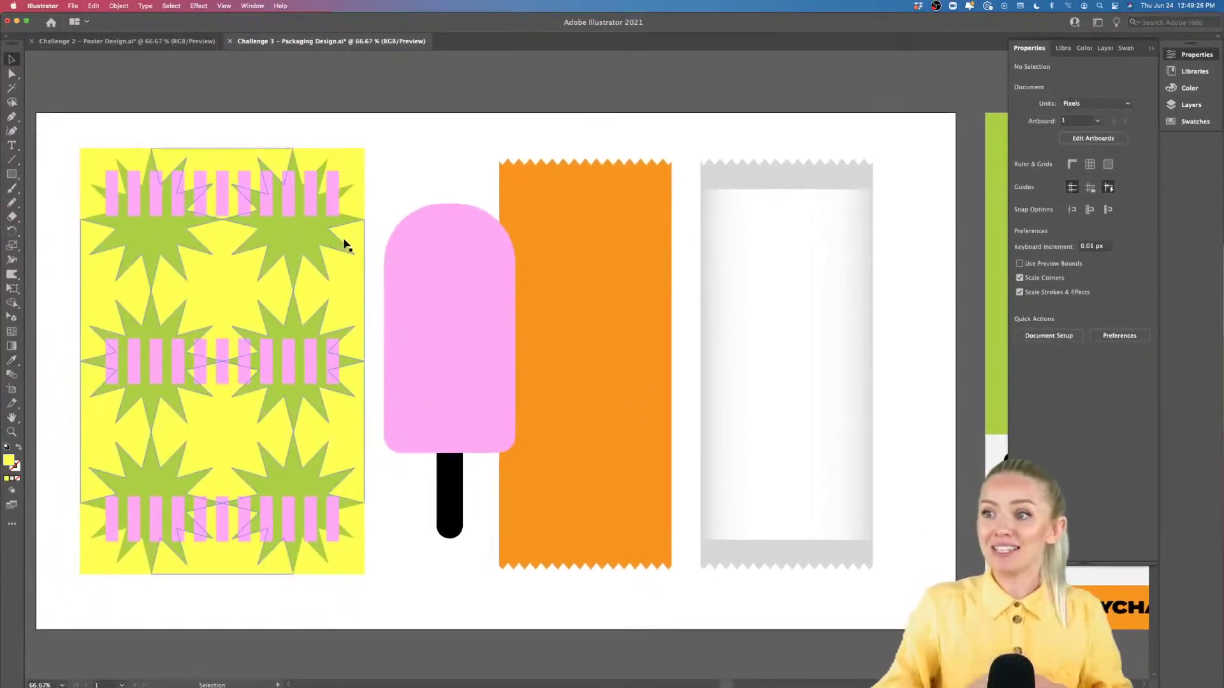
{"action": "scroll", "coordinate": [345, 244], "scroll_direction": "left", "scroll_amount": 5}
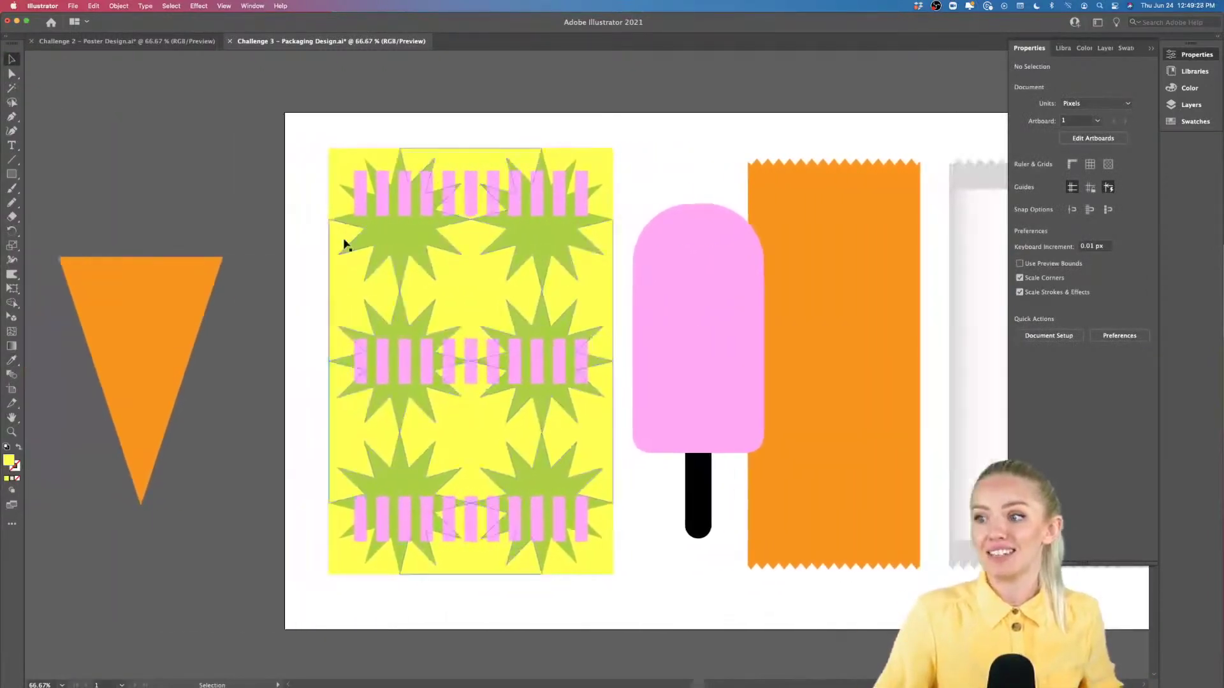
{"action": "scroll", "coordinate": [598, 152], "scroll_direction": "right", "scroll_amount": 2}
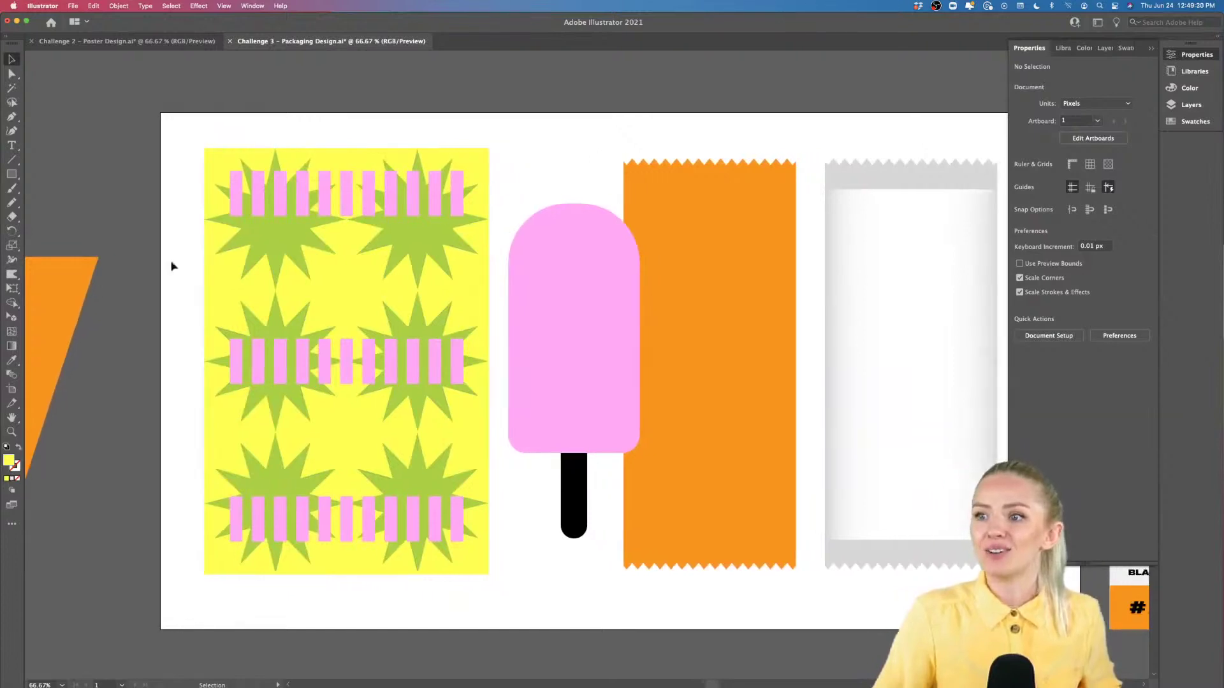
{"action": "scroll", "coordinate": [273, 300], "scroll_direction": "down", "scroll_amount": 1}
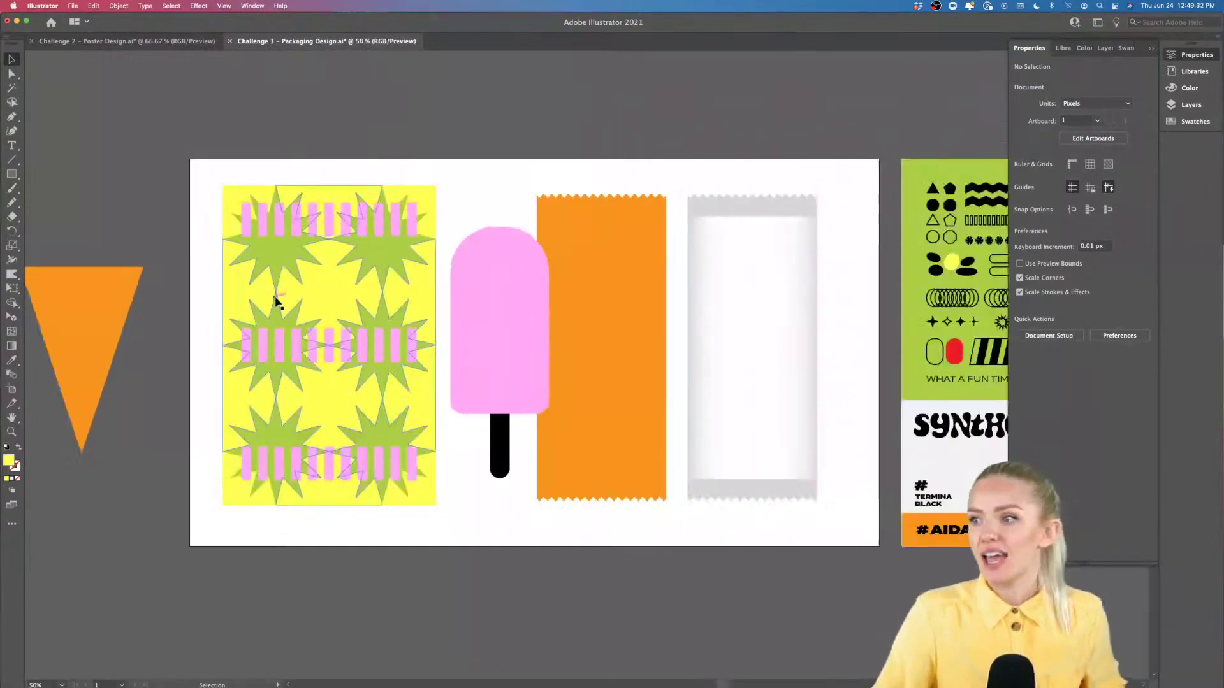
{"action": "scroll", "coordinate": [565, 404], "scroll_direction": "right", "scroll_amount": 4}
{"action": "left_click", "coordinate": [900, 436]}
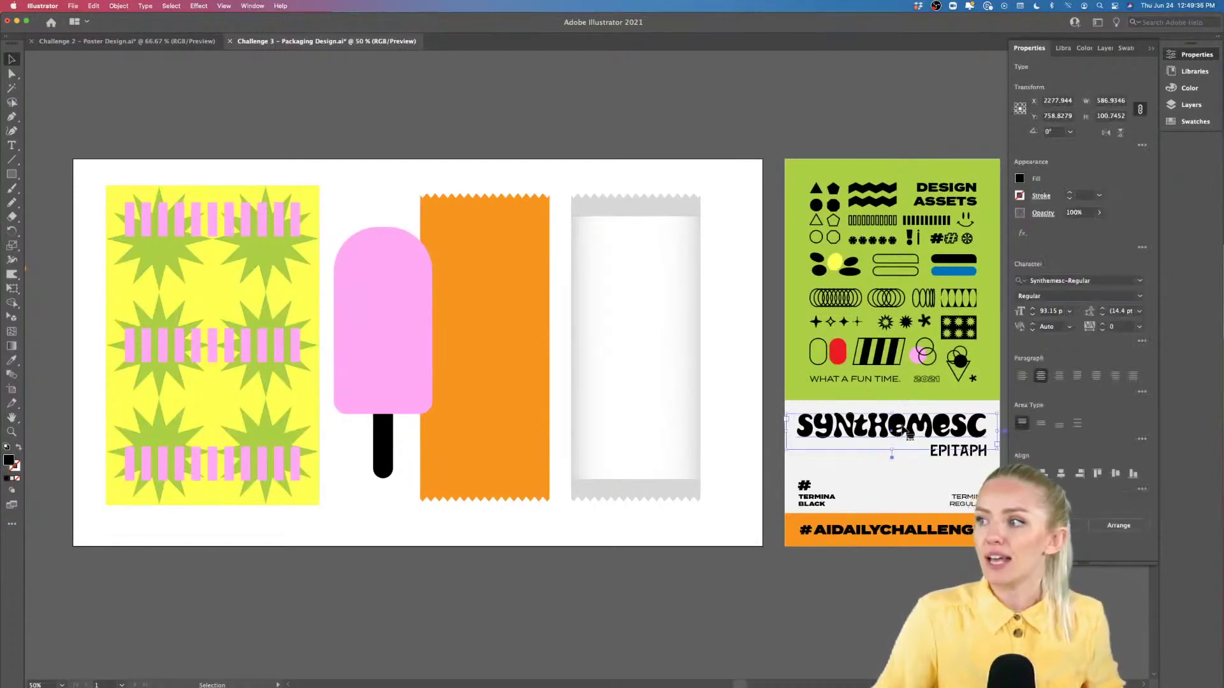
{"action": "left_click", "coordinate": [1141, 282]}
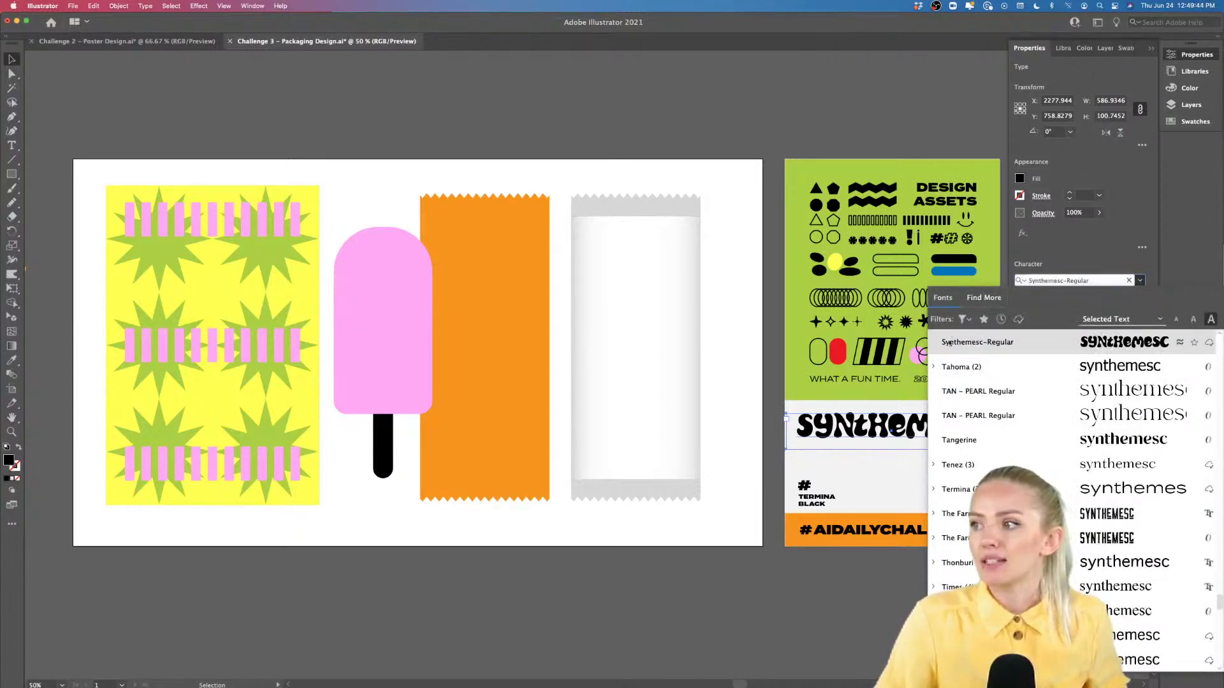
{"action": "left_click", "coordinate": [994, 298]}
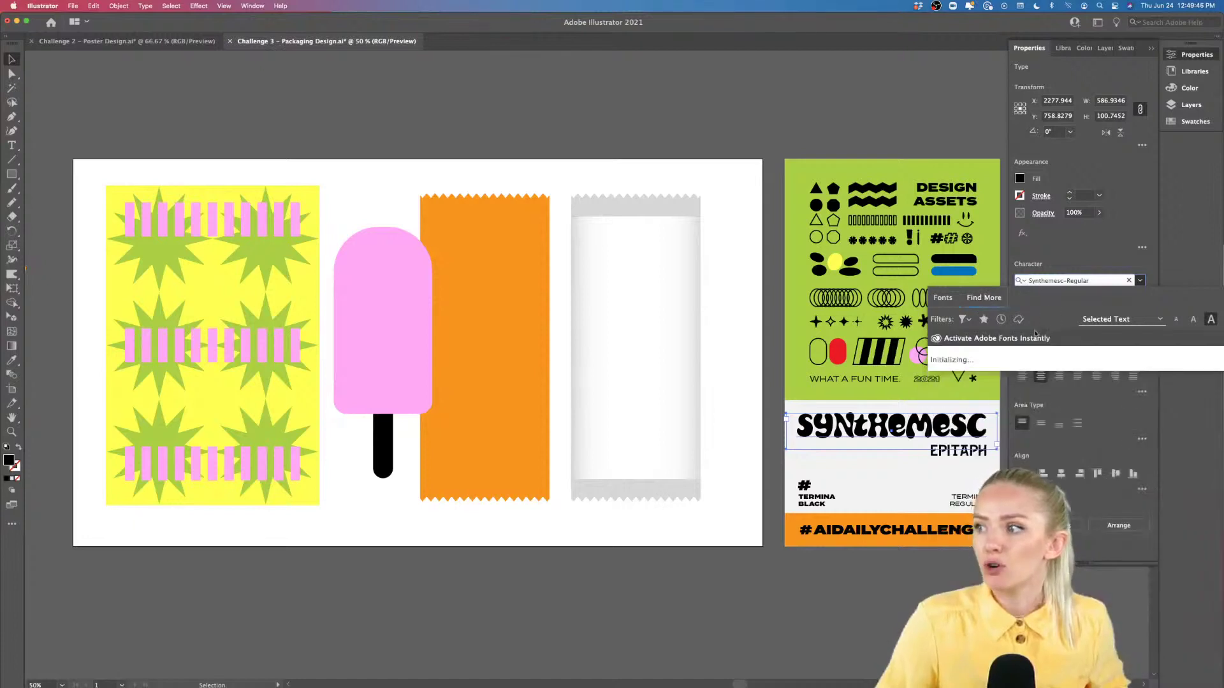
{"action": "left_click", "coordinate": [943, 299]}
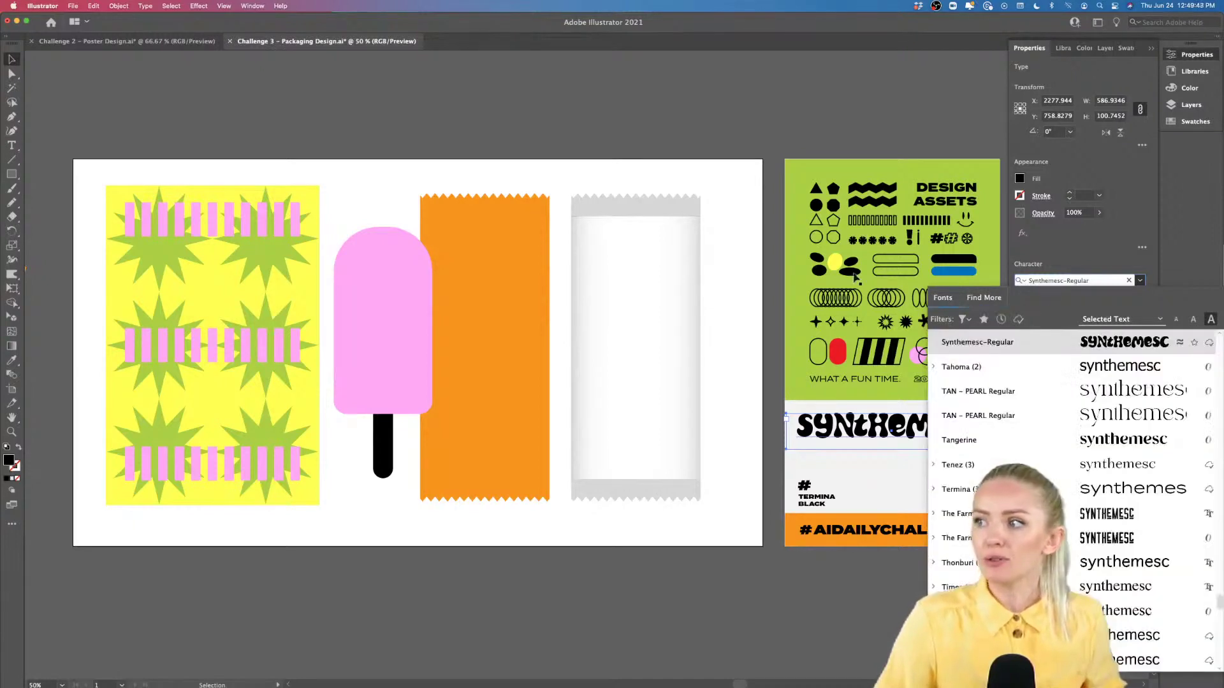
{"action": "left_click", "coordinate": [653, 171]}
{"action": "left_click", "coordinate": [653, 170]}
Step: Copy the Synthemesc sample text onto the upper part of the starburst pattern and bring it to the front
{"action": "scroll", "coordinate": [494, 526], "scroll_direction": "left", "scroll_amount": 3}
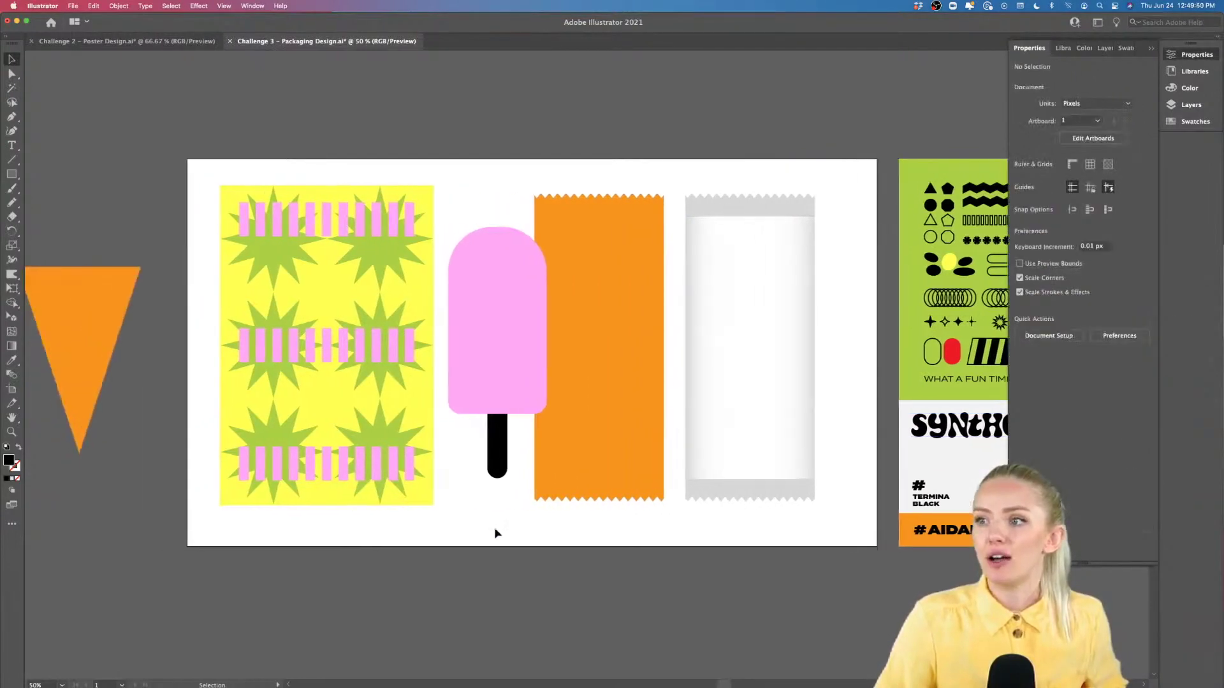
{"action": "scroll", "coordinate": [495, 533], "scroll_direction": "right", "scroll_amount": 2}
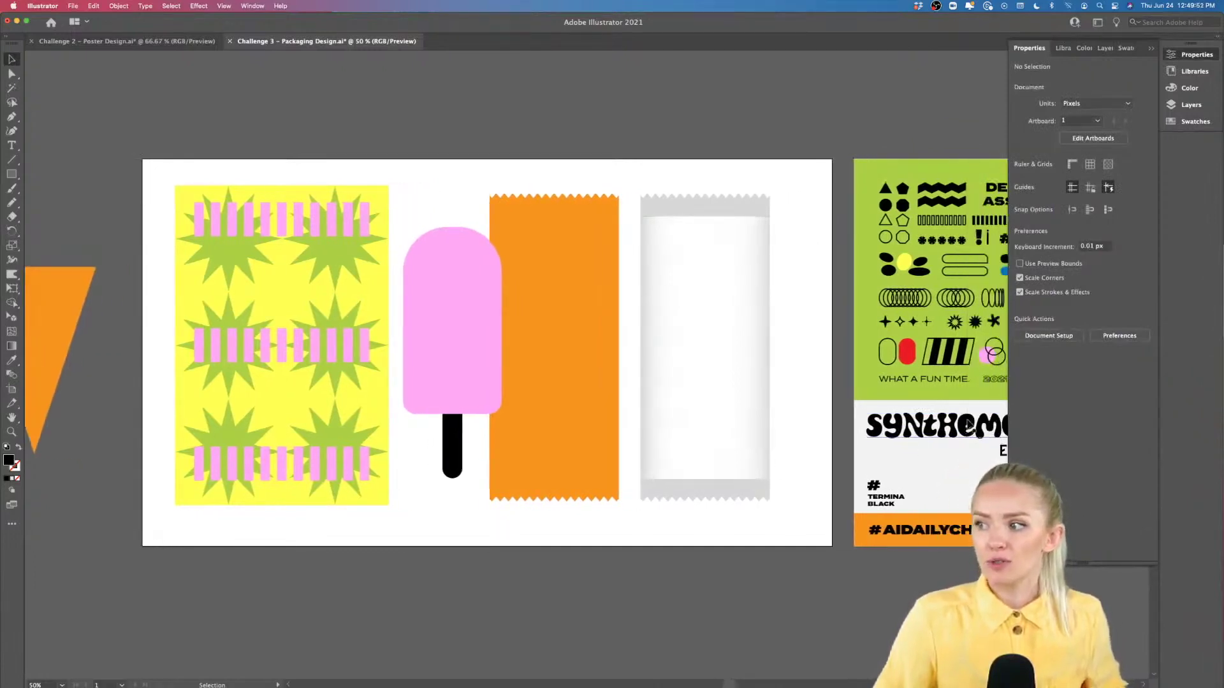
{"action": "left_click_drag", "start_coordinate": [968, 426], "coordinate": [295, 247]}
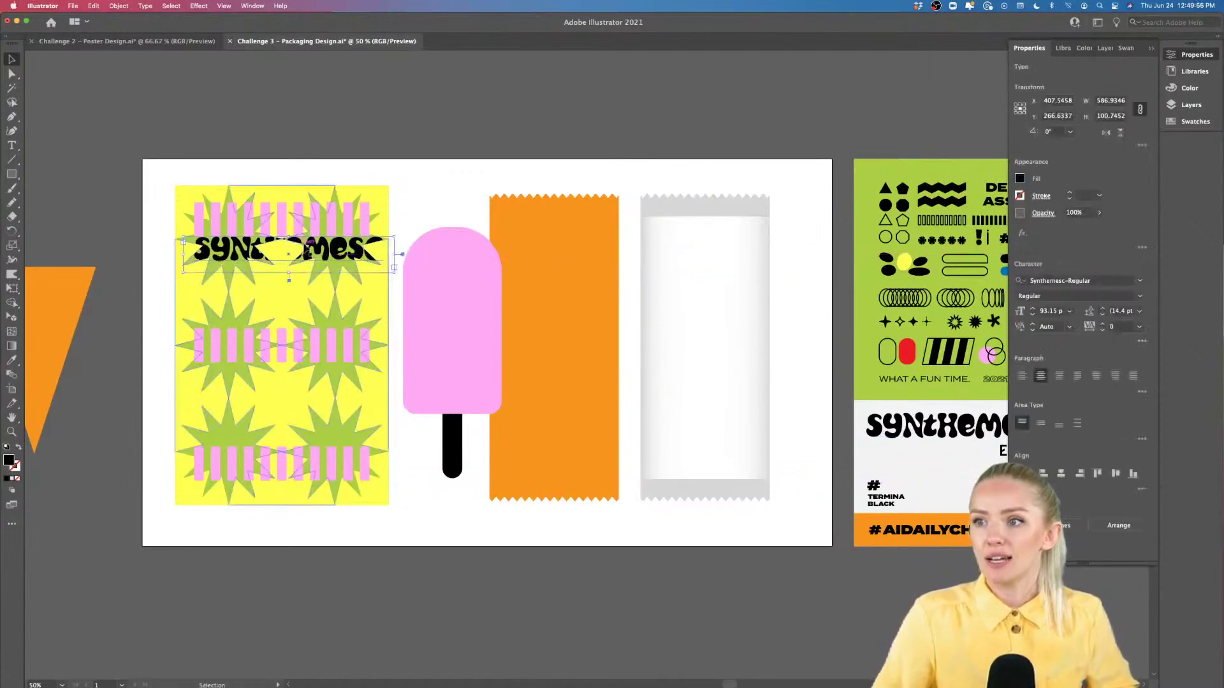
{"action": "key", "text": "super+equal"}
{"action": "key", "text": "super+equal"}
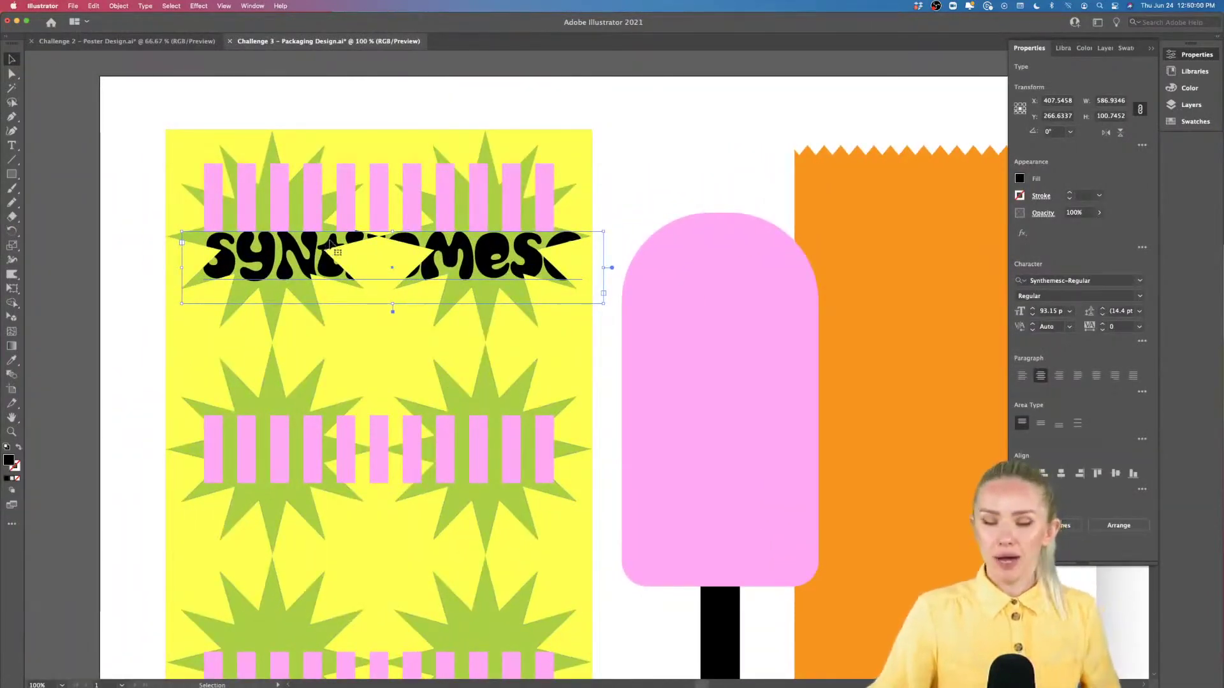
{"action": "key", "text": "super"}
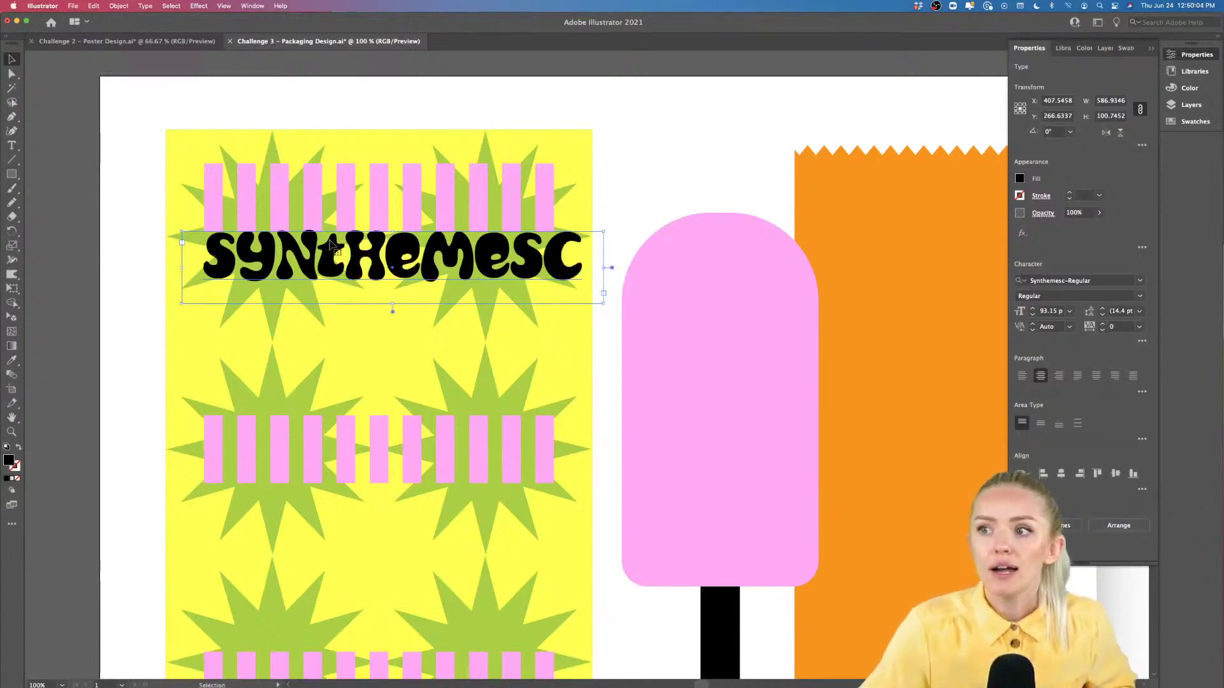
{"action": "right_click", "coordinate": [330, 243]}
{"action": "mouse_move", "coordinate": [386, 418]}
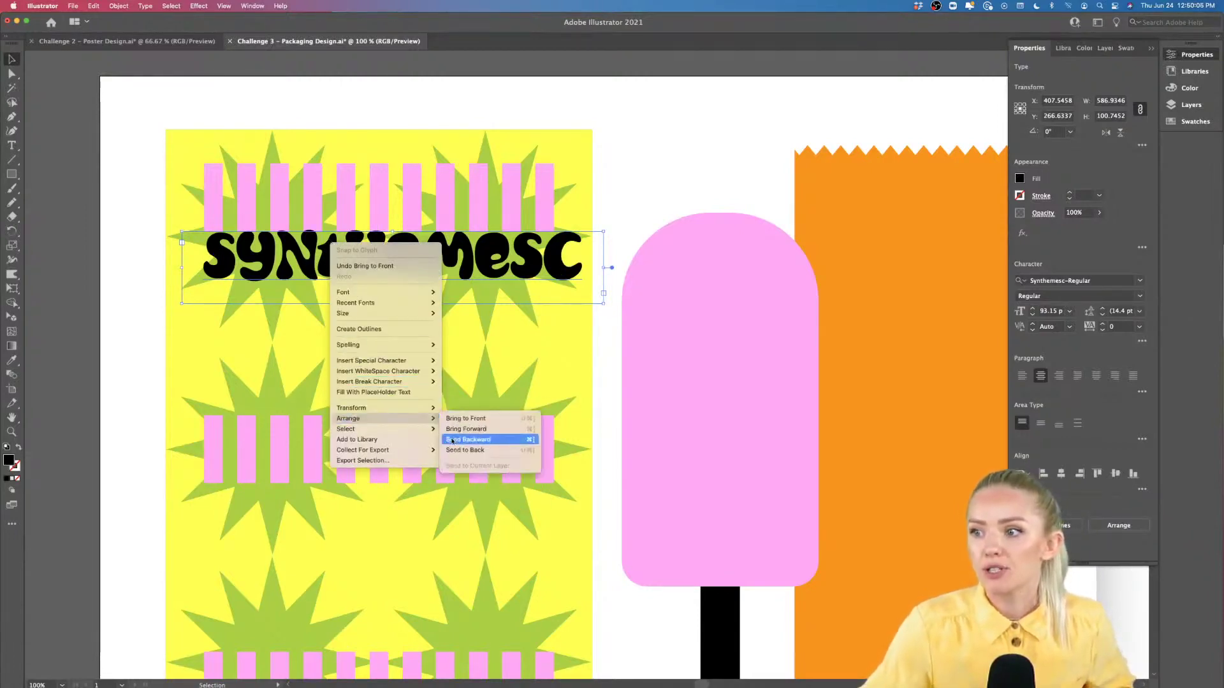
{"action": "left_click", "coordinate": [673, 184]}
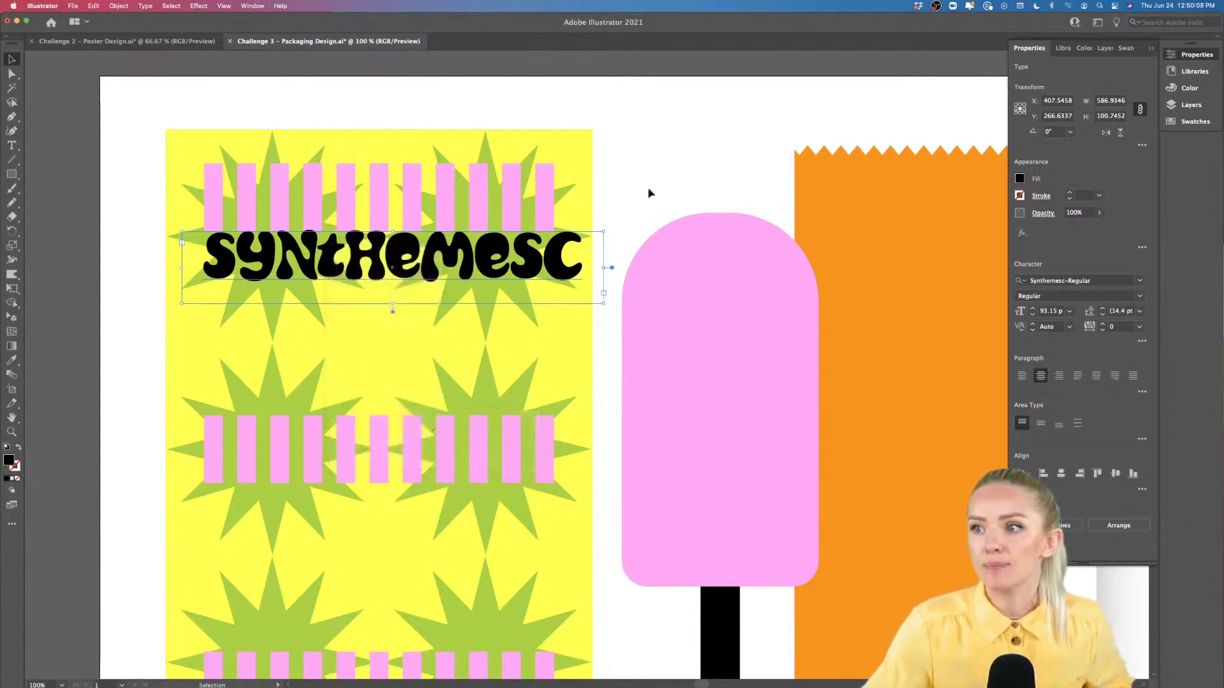
Step: Move the text copy between the top and middle pink bars, centred horizontally on the pattern
{"action": "left_click_drag", "start_coordinate": [553, 281], "coordinate": [541, 348]}
{"action": "scroll", "coordinate": [540, 348], "scroll_direction": "down", "scroll_amount": 4}
{"action": "scroll", "coordinate": [523, 357], "scroll_direction": "up", "scroll_amount": 2}
{"action": "scroll", "coordinate": [506, 346], "scroll_direction": "up", "scroll_amount": 1}
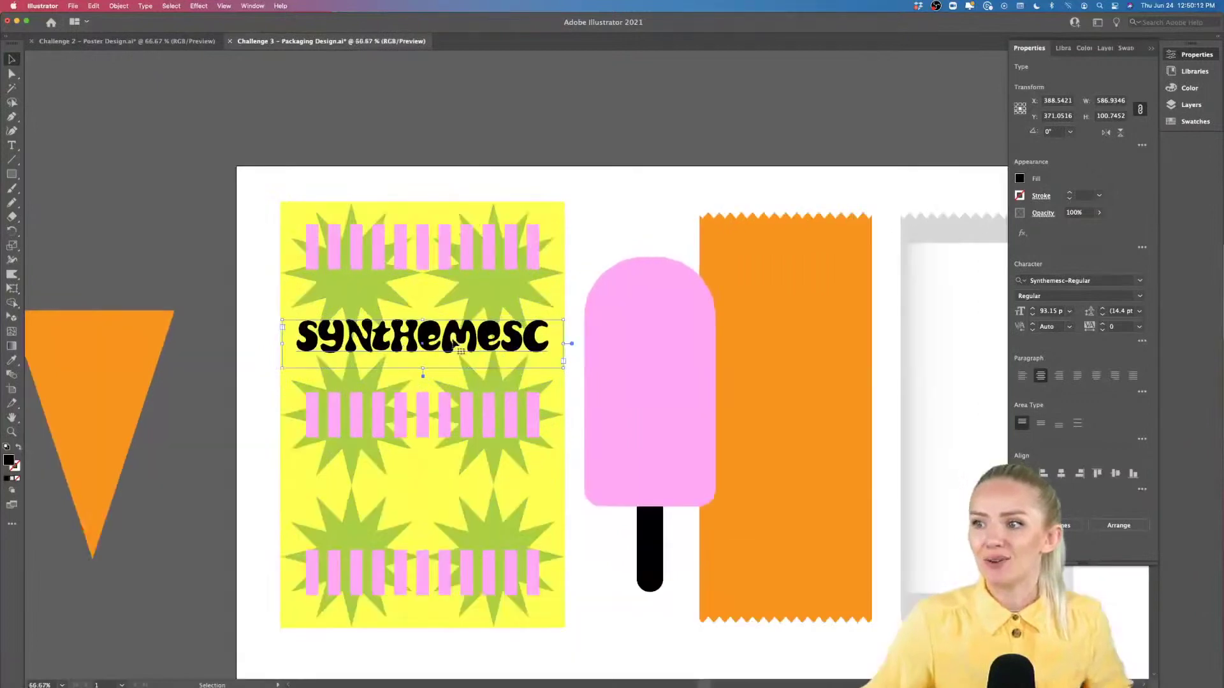
Step: Replace the wording of the text copy with "we" and extend its text frame downward to about 705 px tall
{"action": "double_click", "coordinate": [459, 332]}
{"action": "type", "text": "we"}
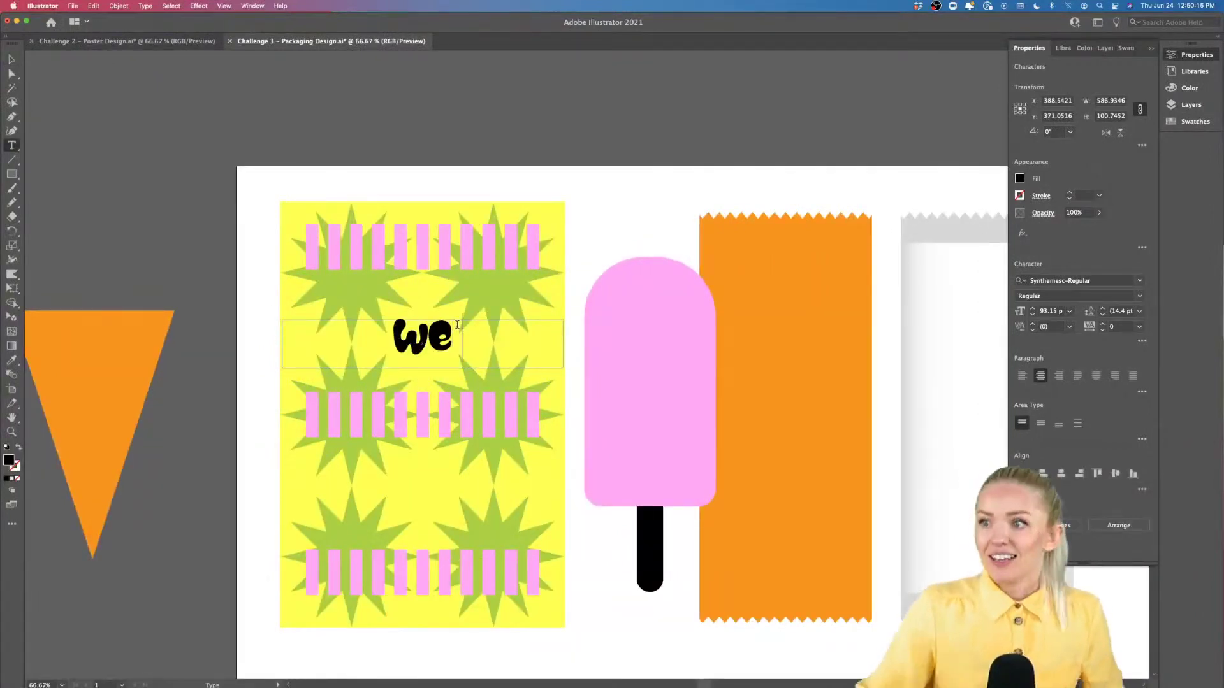
{"action": "left_click", "coordinate": [11, 58]}
{"action": "left_click_drag", "start_coordinate": [422, 367], "coordinate": [423, 555]}
Step: Add "scream", "FOR ICE" and "CREAM" on separate lines below "we", without a hyphen between the last two
{"action": "double_click", "coordinate": [434, 238]}
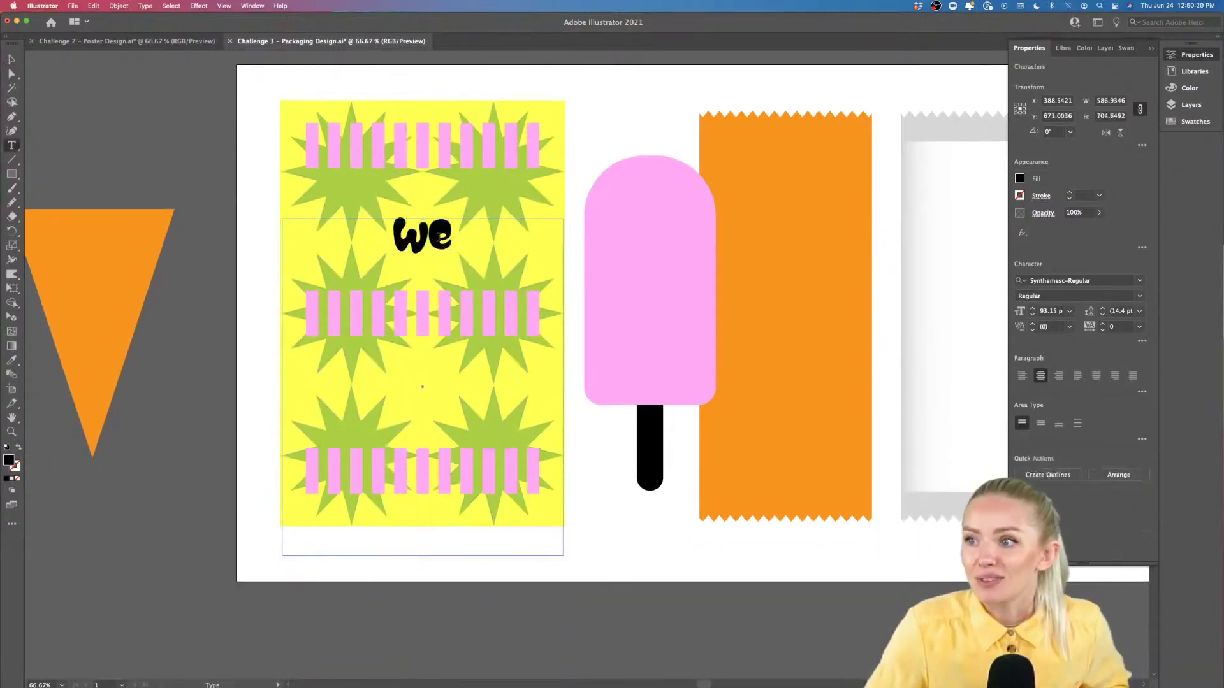
{"action": "key", "text": "Return"}
{"action": "key", "text": "Return"}
{"action": "type", "text": "s"}
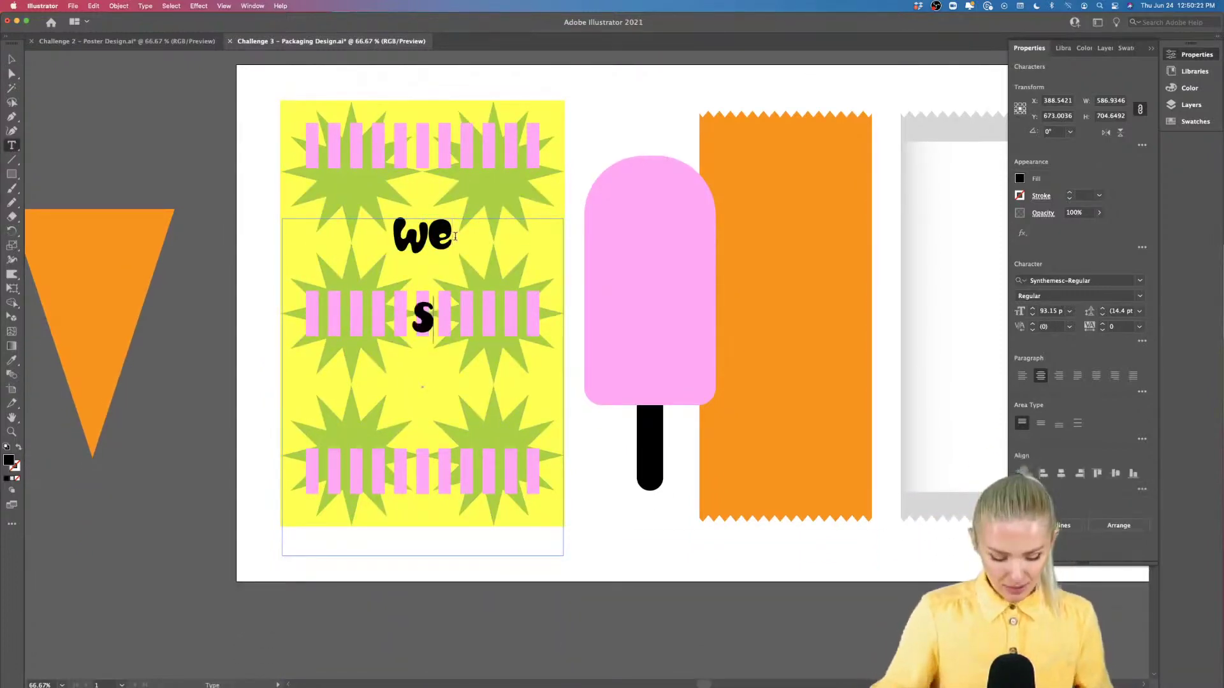
{"action": "type", "text": "cream"}
{"action": "key", "text": "Return"}
{"action": "key", "text": "Return"}
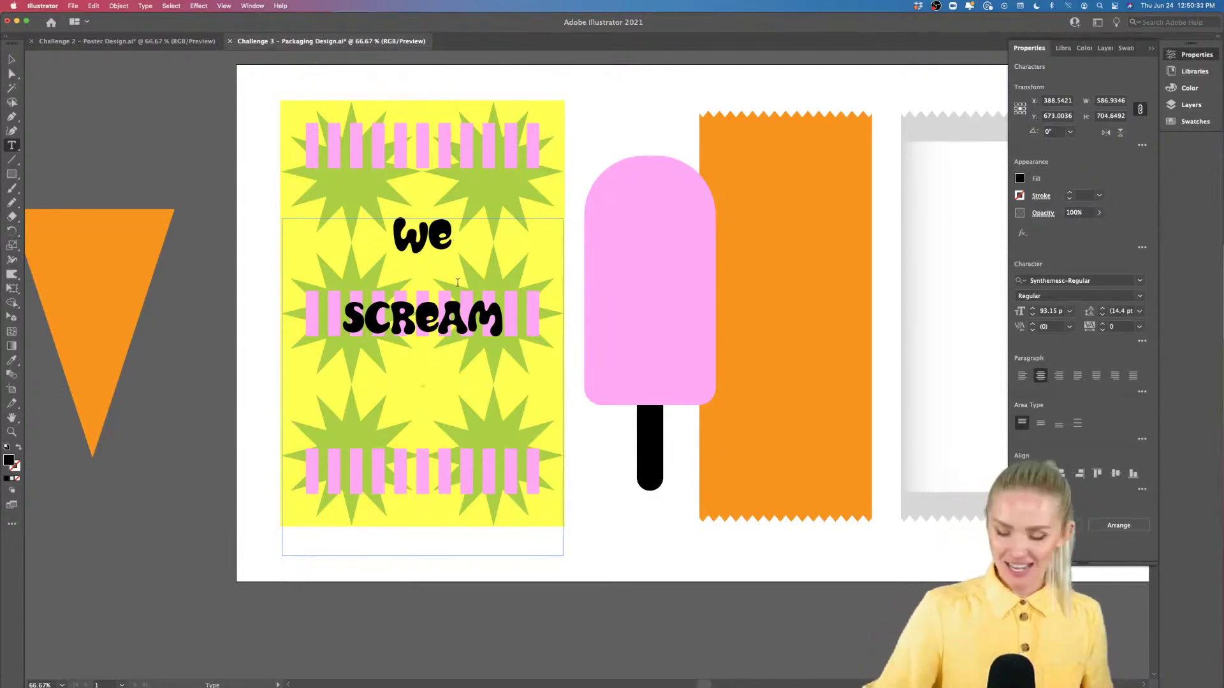
{"action": "type", "text": "FOR ICE"}
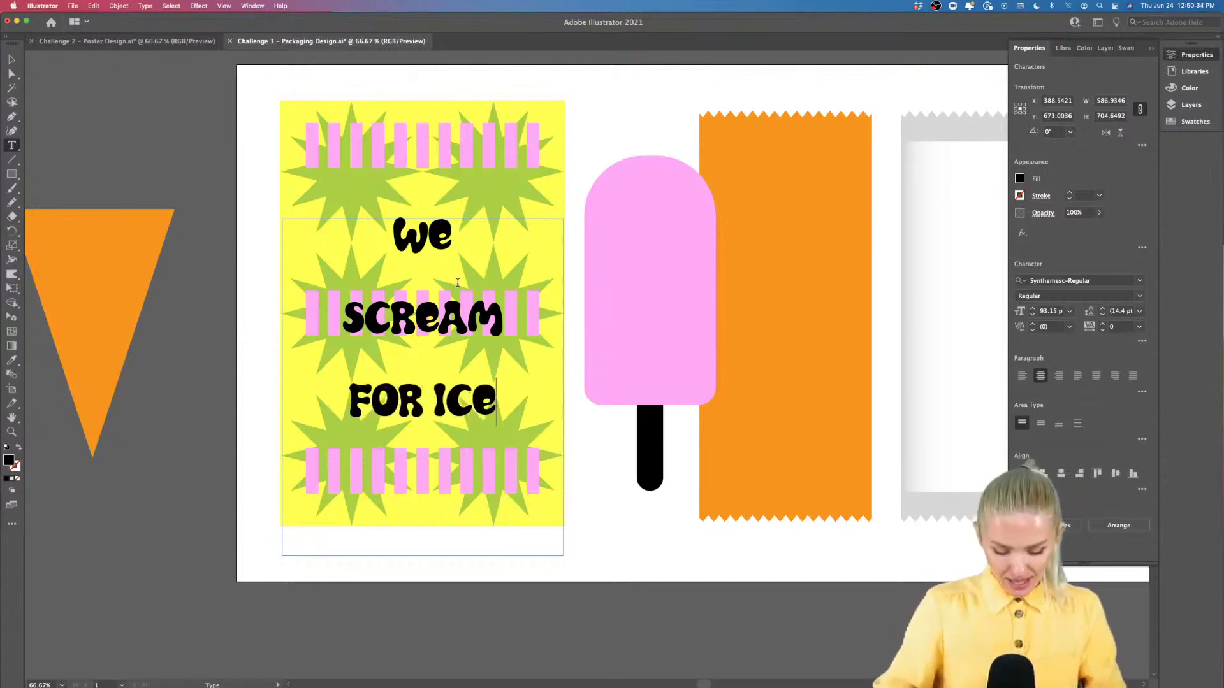
{"action": "type", "text": "CREAM"}
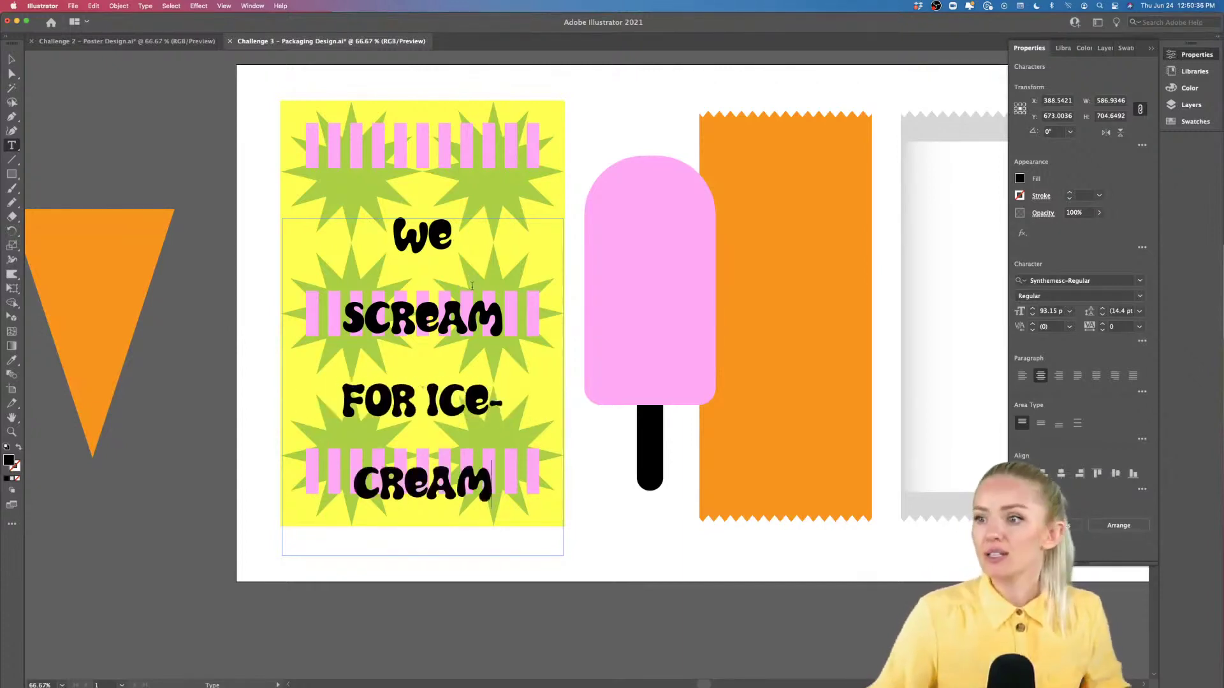
{"action": "left_click", "coordinate": [488, 398]}
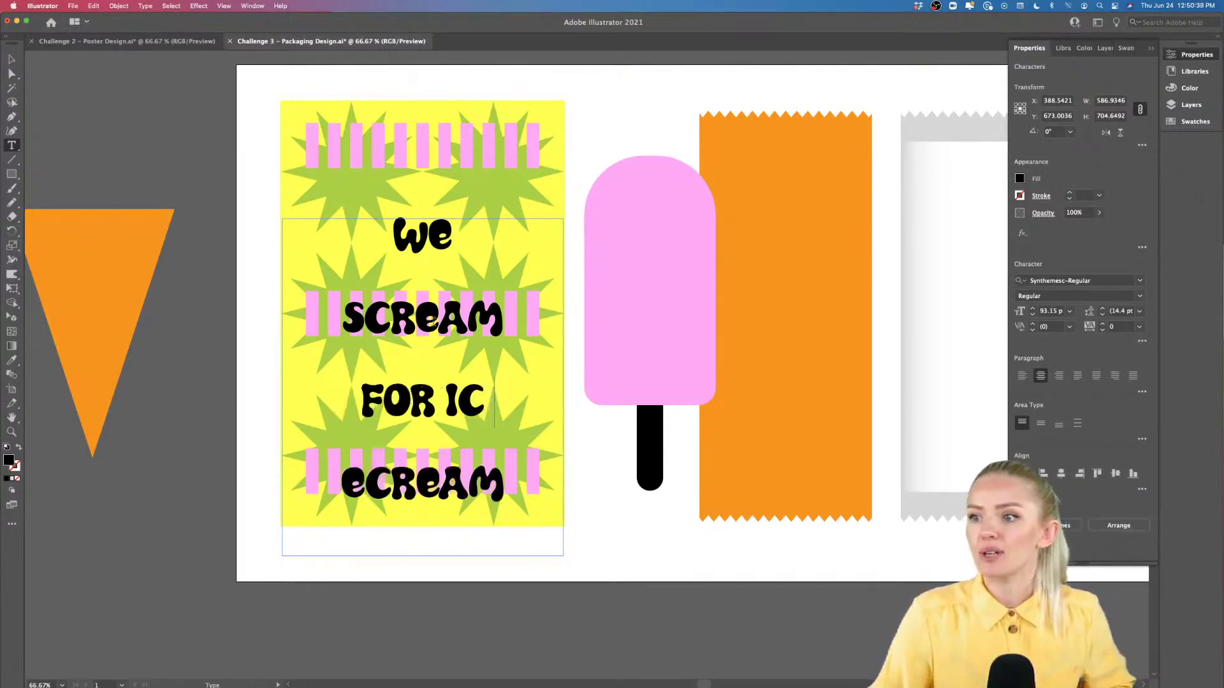
{"action": "key", "text": "BackSpace"}
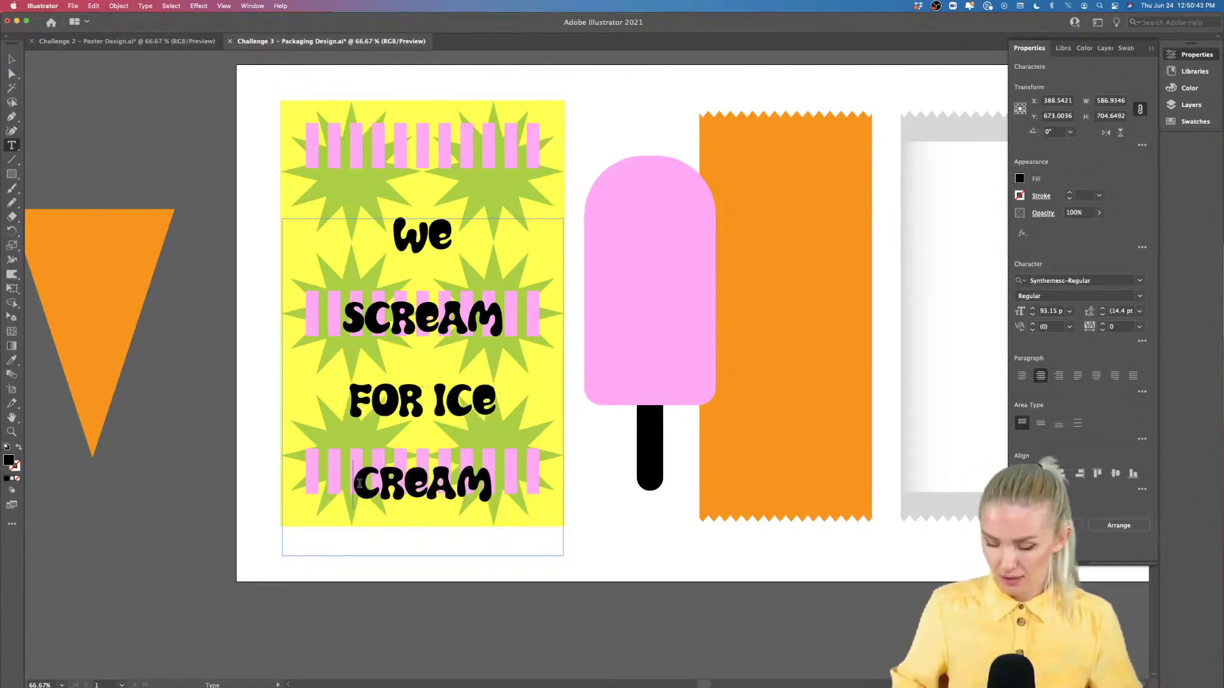
Step: Set the leading of the "we scream FOR ICE CREAM" text to 72 pt and move it over the middle pink bars
{"action": "left_click", "coordinate": [11, 58]}
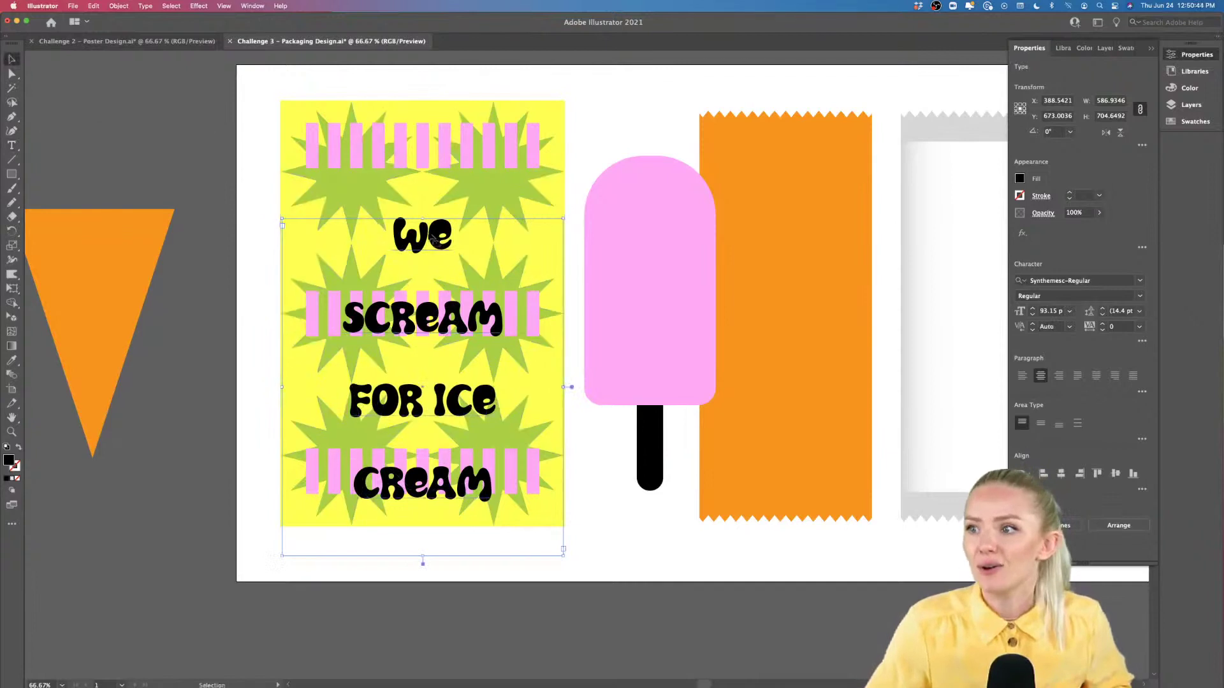
{"action": "left_click_drag", "start_coordinate": [432, 232], "coordinate": [430, 181]}
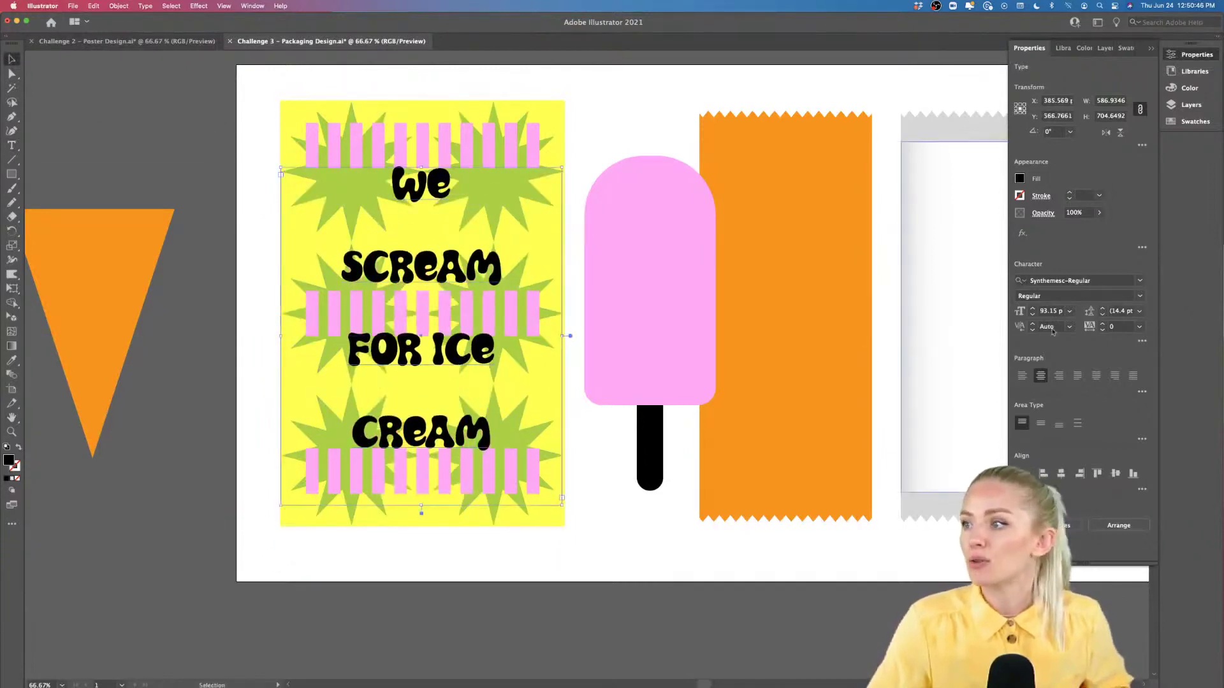
{"action": "left_click", "coordinate": [1139, 312]}
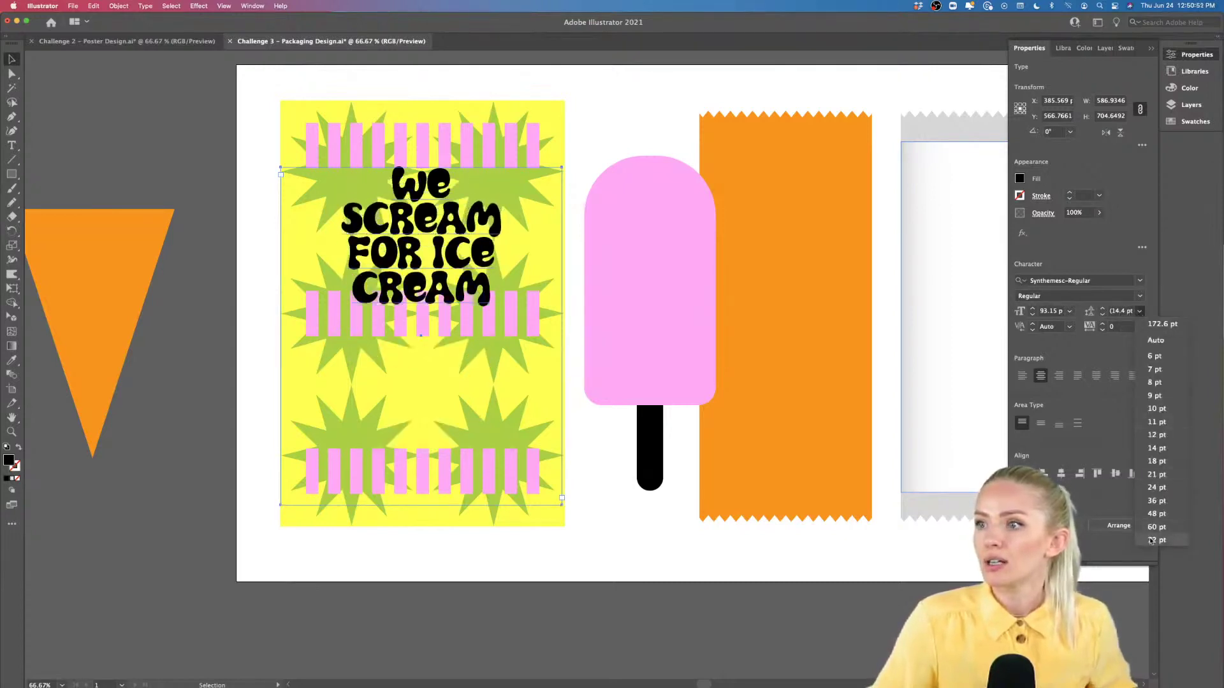
{"action": "left_click", "coordinate": [1152, 541]}
{"action": "left_click_drag", "start_coordinate": [491, 290], "coordinate": [488, 371]}
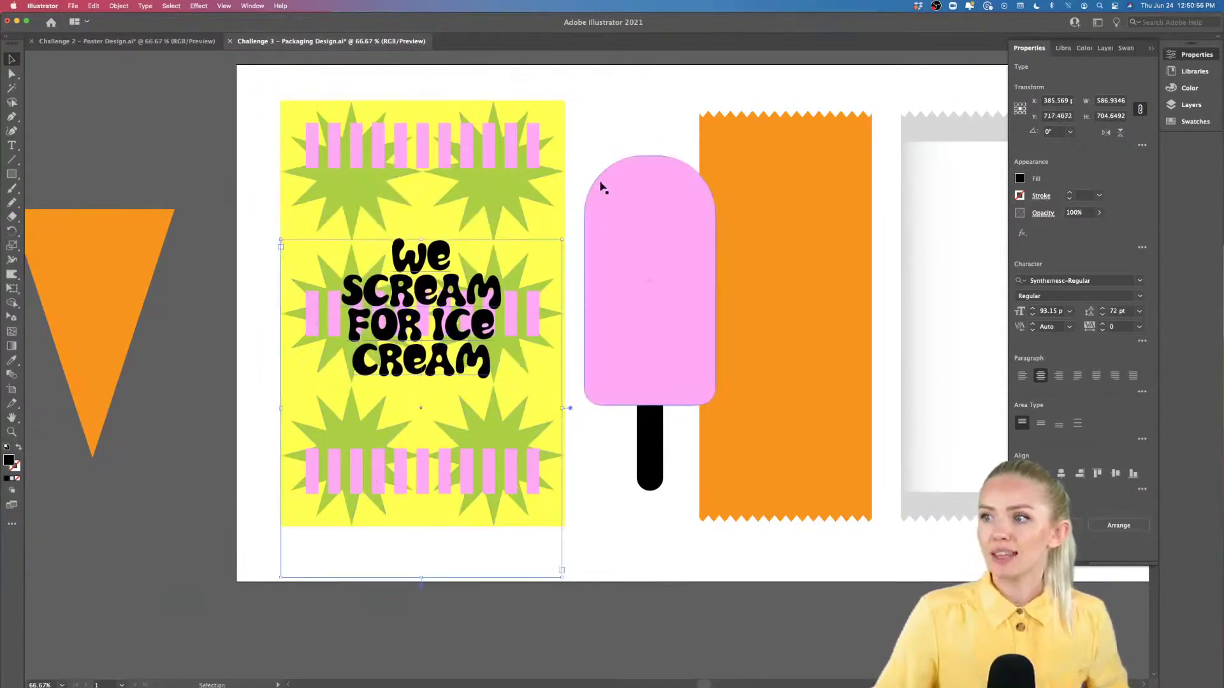
{"action": "scroll", "coordinate": [601, 184], "scroll_direction": "right", "scroll_amount": 5}
{"action": "scroll", "coordinate": [601, 185], "scroll_direction": "left", "scroll_amount": 2}
{"action": "left_click", "coordinate": [487, 123]}
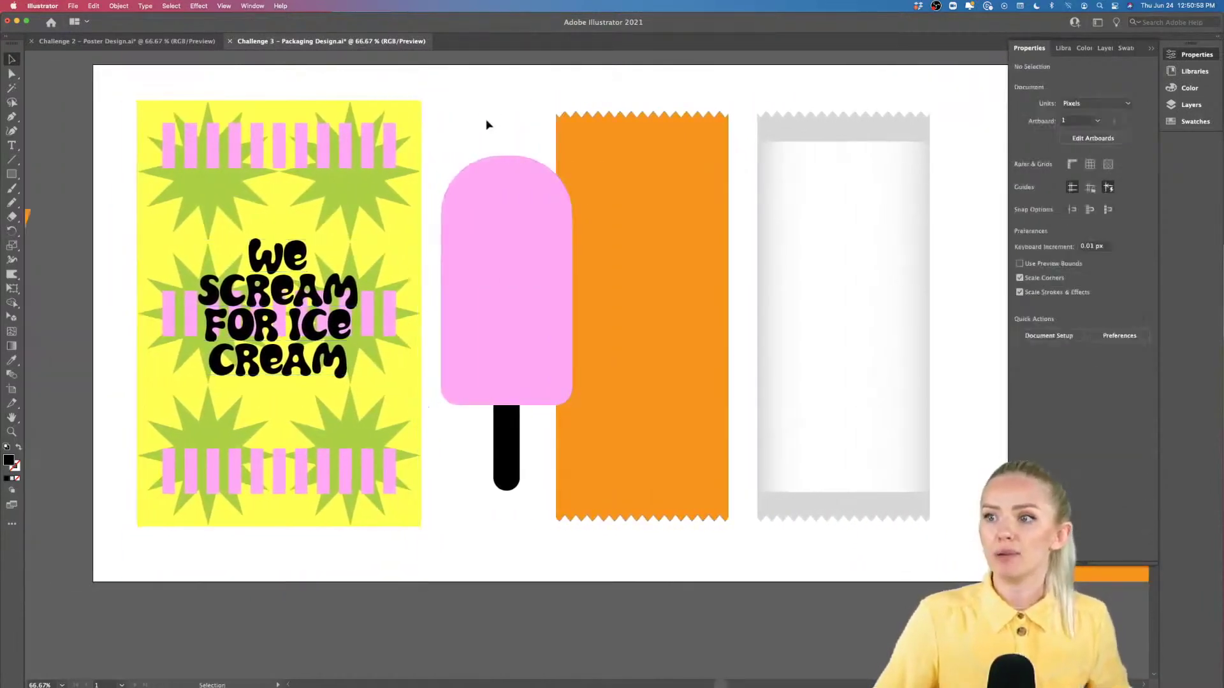
Step: Convert the lettering to outlines, scale it to about 346 × 303 px and centre it over the middle pink bars
{"action": "scroll", "coordinate": [487, 123], "scroll_direction": "left", "scroll_amount": 2}
{"action": "left_click_drag", "start_coordinate": [346, 299], "coordinate": [349, 220]}
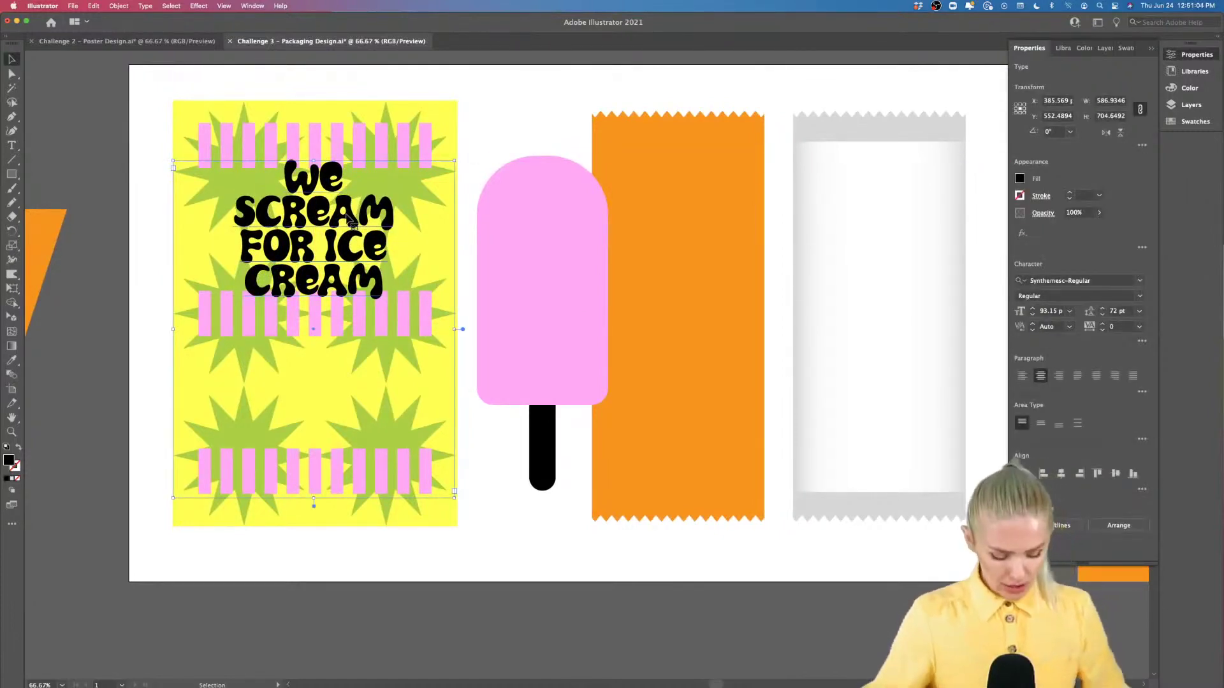
{"action": "key", "text": "shift+super+o"}
{"action": "left_click_drag", "start_coordinate": [393, 231], "coordinate": [467, 224]}
{"action": "left_click_drag", "start_coordinate": [411, 195], "coordinate": [412, 257]}
{"action": "left_click_drag", "start_coordinate": [452, 302], "coordinate": [415, 303]}
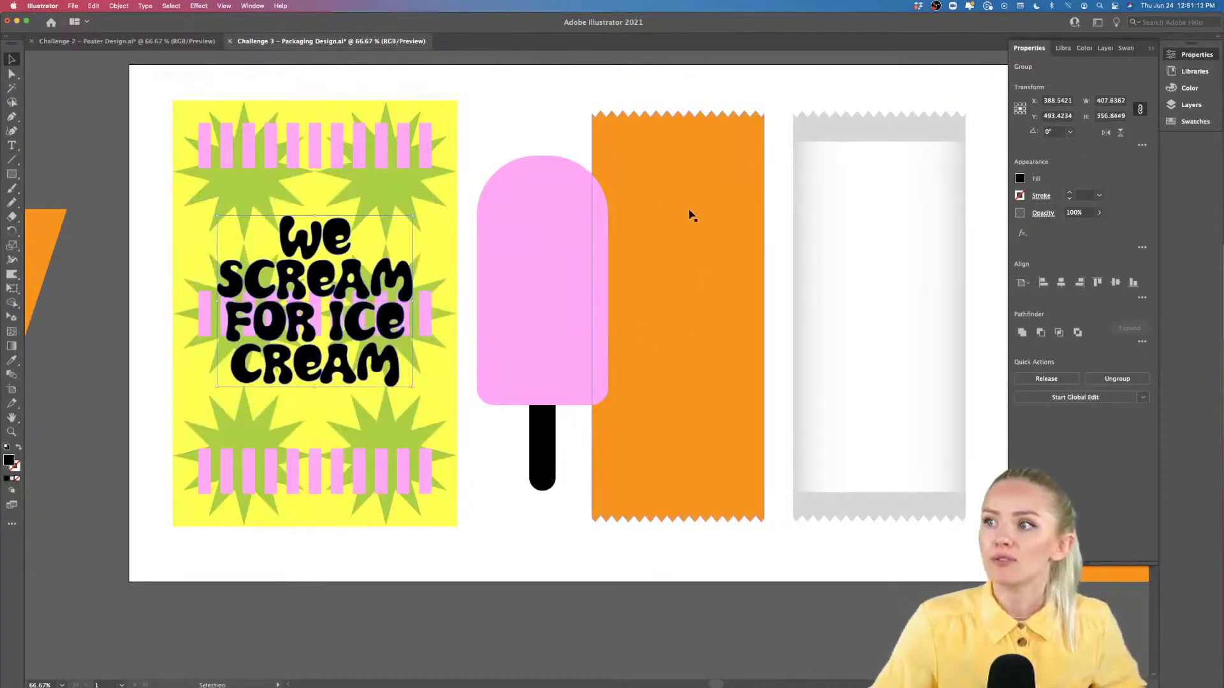
{"action": "left_click_drag", "start_coordinate": [409, 301], "coordinate": [396, 301]}
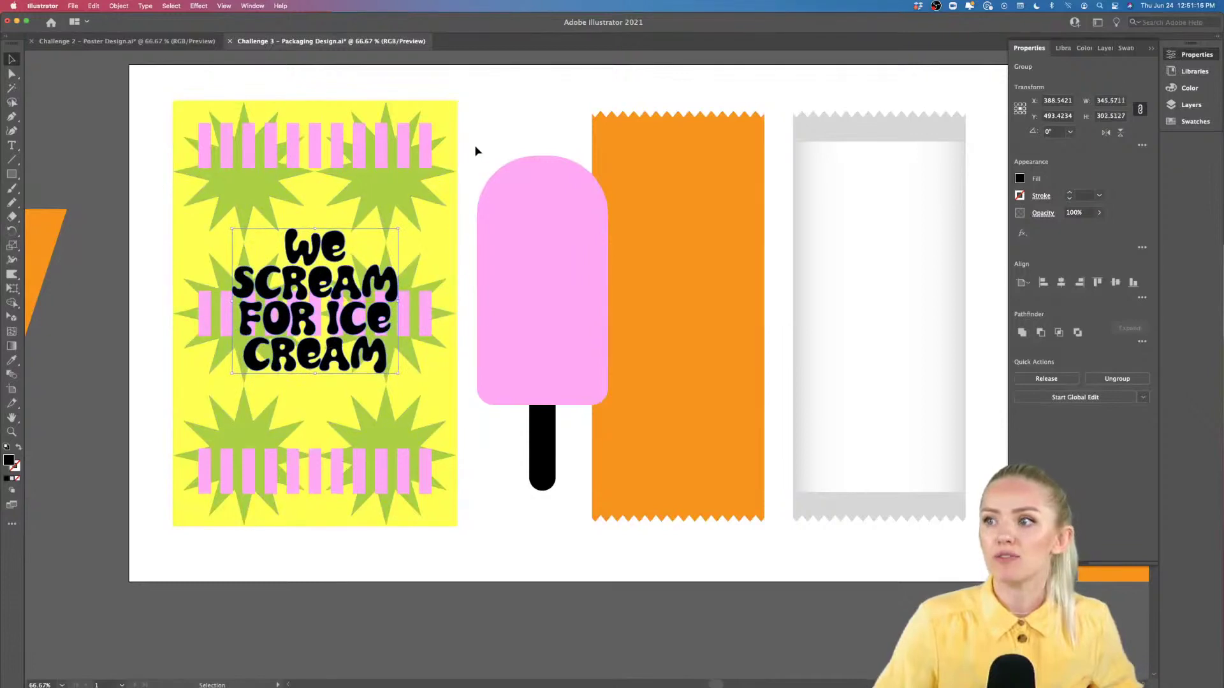
{"action": "left_click", "coordinate": [475, 152]}
Step: Recolour the outlined lettering with the blue of the rounded bar in the design assets
{"action": "scroll", "coordinate": [476, 151], "scroll_direction": "right", "scroll_amount": 3}
{"action": "scroll", "coordinate": [475, 144], "scroll_direction": "down", "scroll_amount": 1}
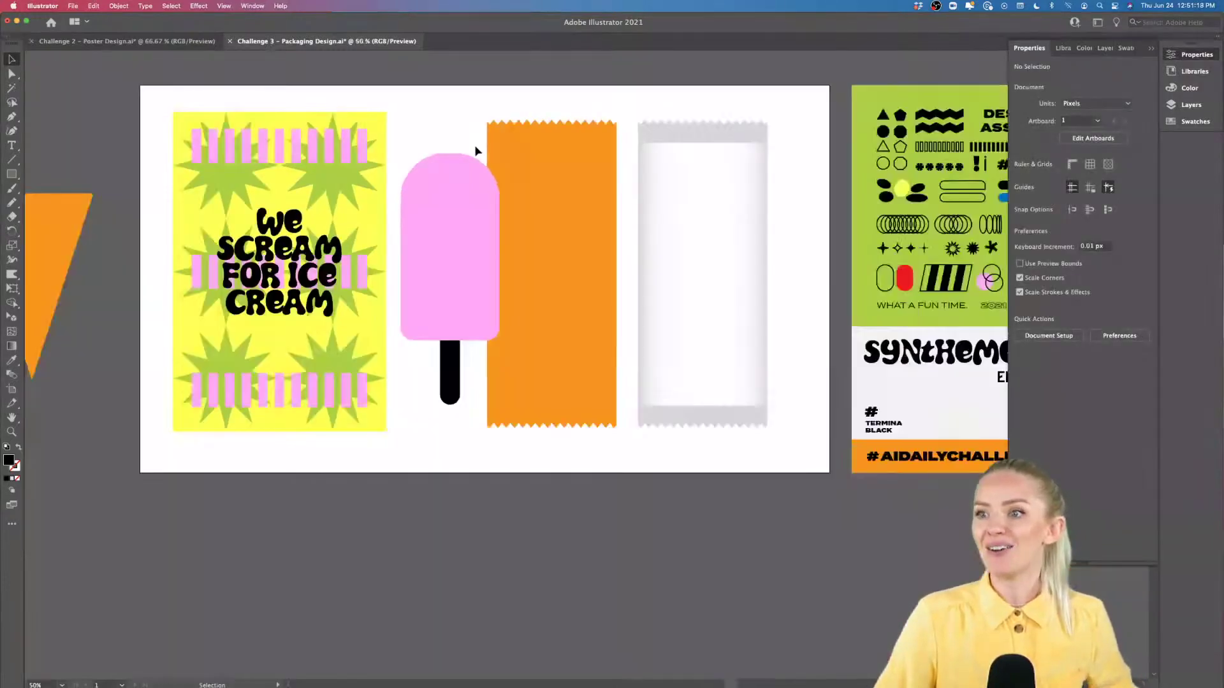
{"action": "scroll", "coordinate": [474, 144], "scroll_direction": "right", "scroll_amount": 2}
{"action": "left_click", "coordinate": [218, 223]}
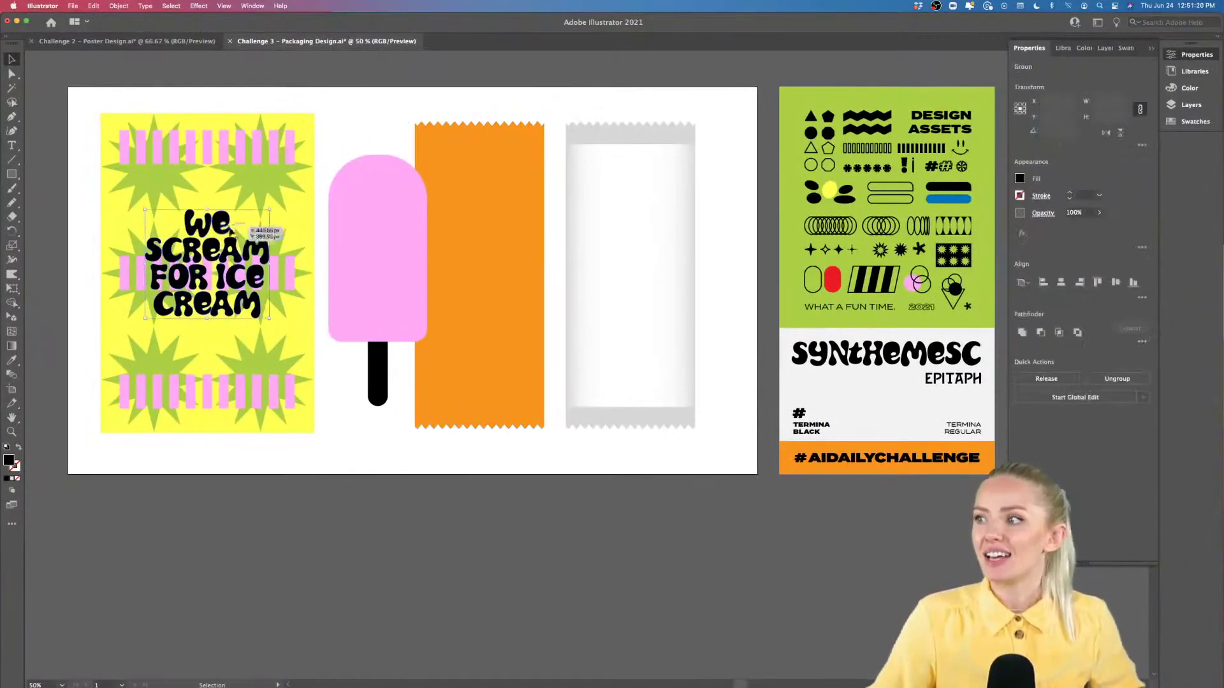
{"action": "key", "text": "i"}
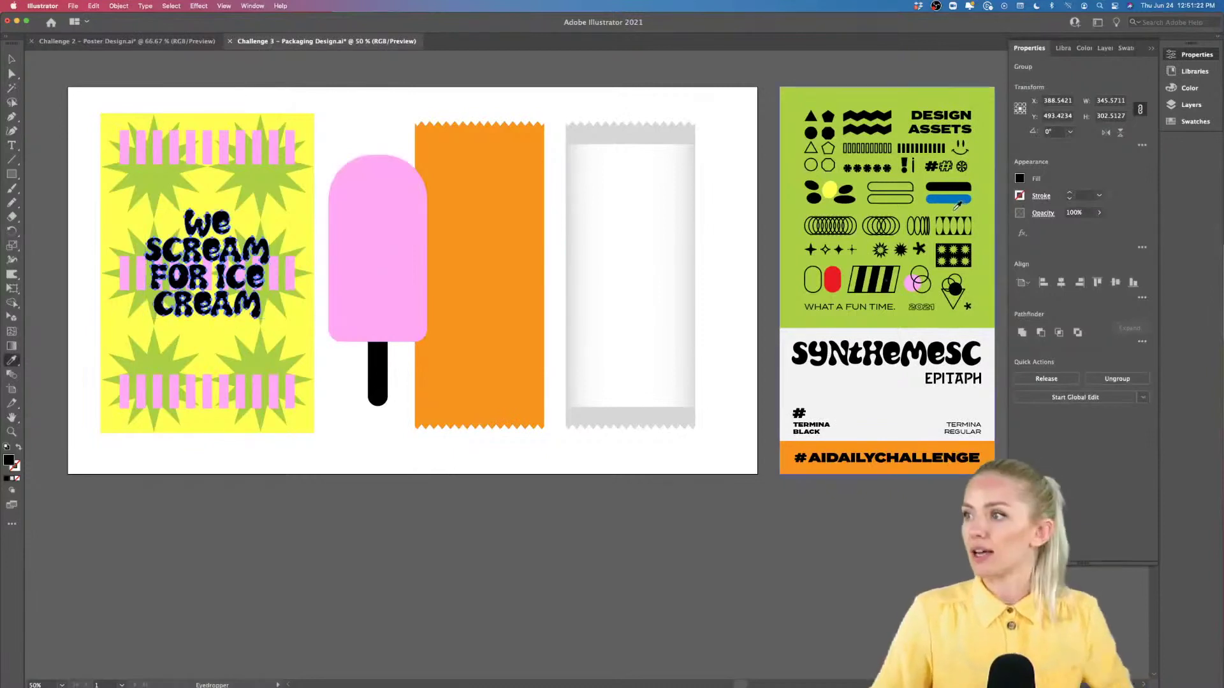
{"action": "left_click", "coordinate": [950, 198]}
{"action": "key", "text": "v"}
{"action": "left_click", "coordinate": [371, 488]}
Step: Move the middle row of pink bars down below the blue lettering and shift the lettering up between the two rows
{"action": "scroll", "coordinate": [371, 488], "scroll_direction": "up", "scroll_amount": 1}
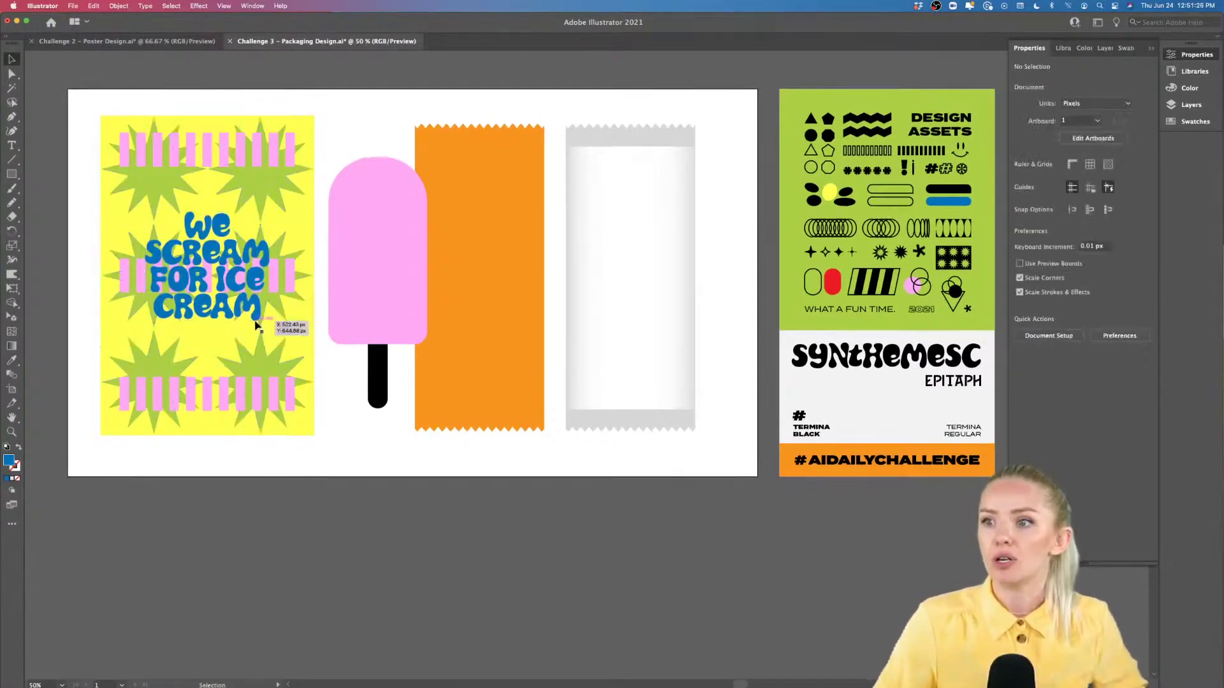
{"action": "left_click_drag", "start_coordinate": [287, 283], "coordinate": [290, 411]}
{"action": "left_click", "coordinate": [261, 348], "text": "shift"}
{"action": "left_click_drag", "start_coordinate": [245, 286], "coordinate": [246, 264]}
{"action": "left_click", "coordinate": [259, 344]}
{"action": "left_click", "coordinate": [334, 433]}
Step: Copy the Epitaph sample text between the two lower rows of pink bars and bring it to the front
{"action": "scroll", "coordinate": [334, 433], "scroll_direction": "up", "scroll_amount": 2}
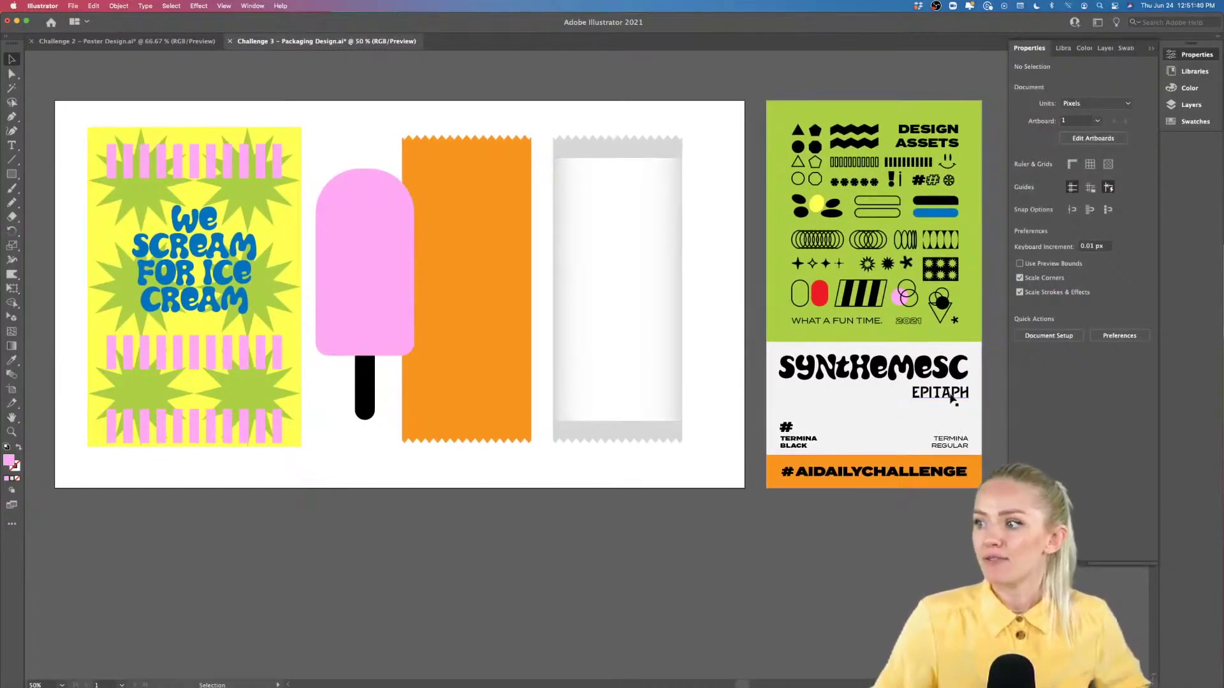
{"action": "left_click_drag", "start_coordinate": [952, 399], "coordinate": [215, 400]}
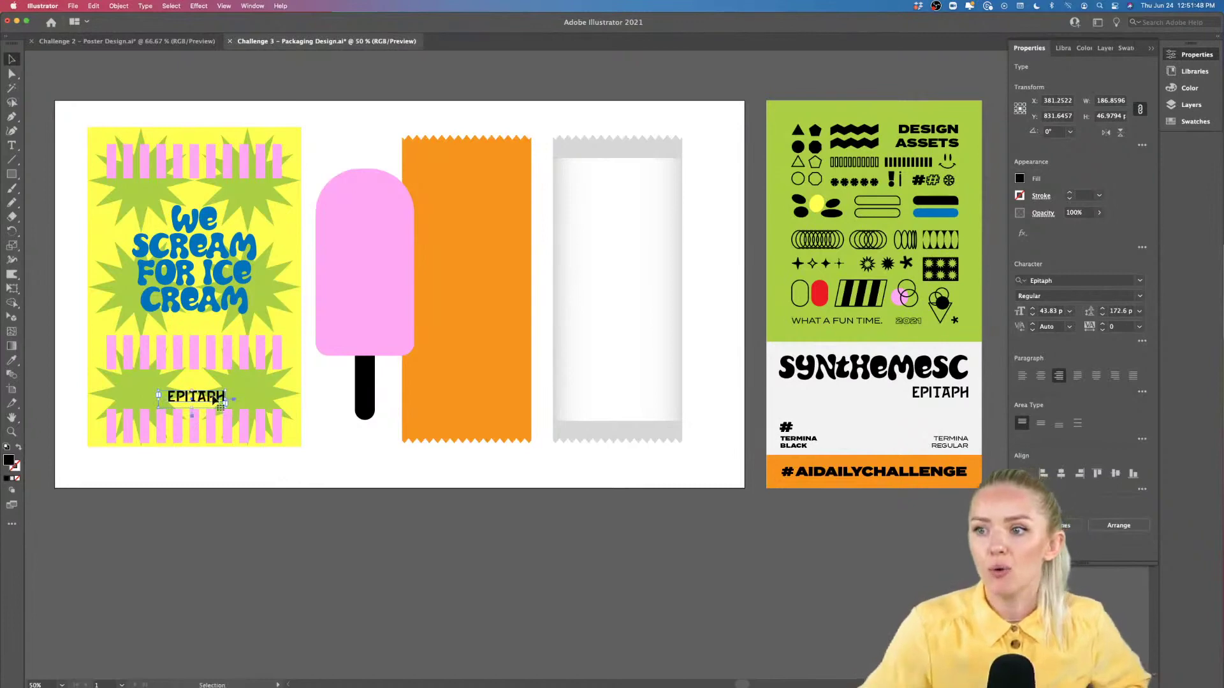
{"action": "right_click", "coordinate": [214, 399]}
{"action": "mouse_move", "coordinate": [312, 574]}
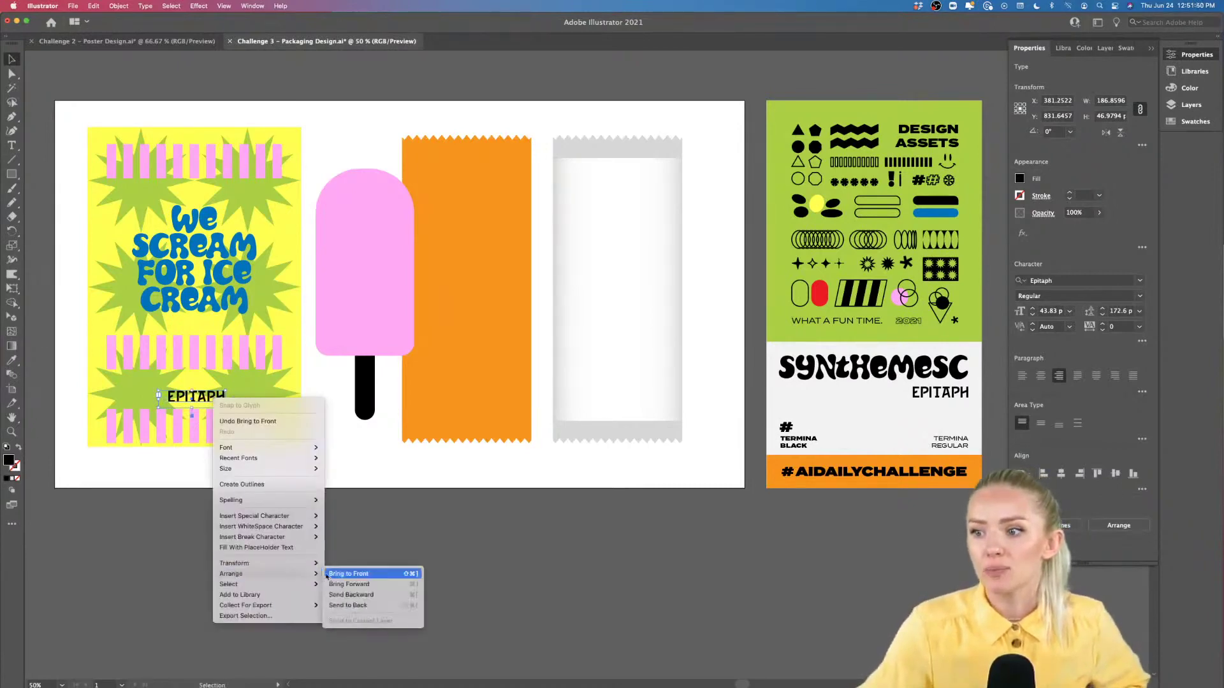
{"action": "left_click", "coordinate": [179, 399]}
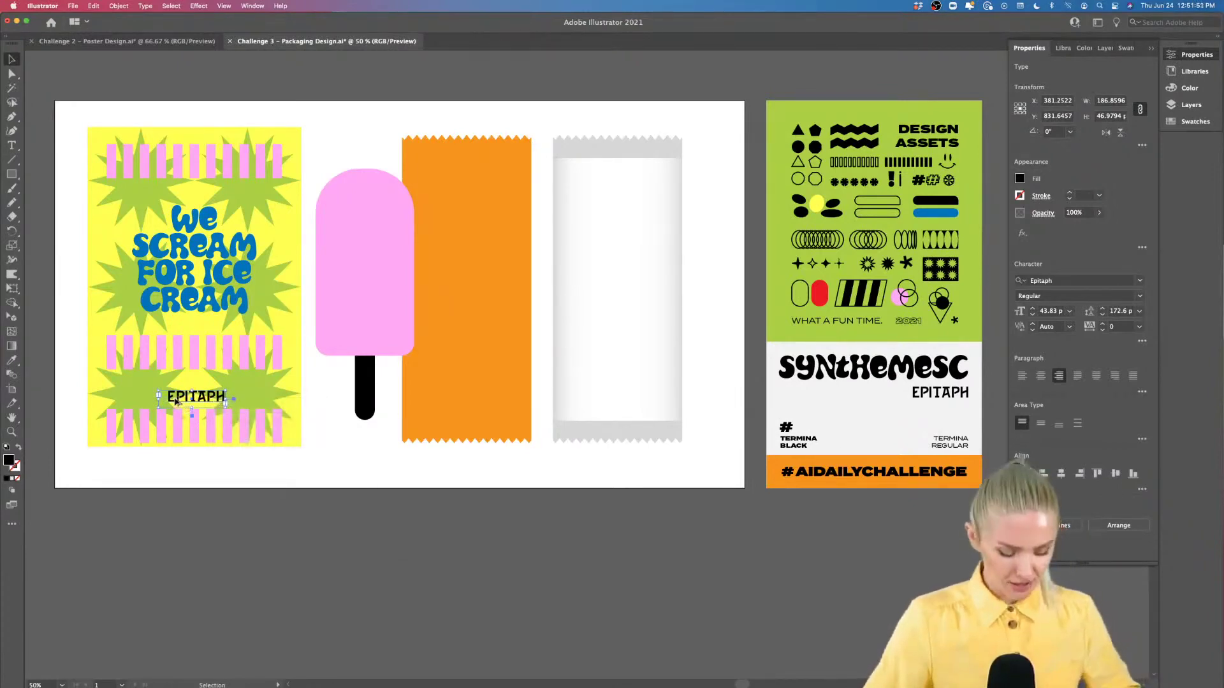
Step: Widen the Epitaph copy's frame to about 426 px and replace its wording with "STRAWBERRY" and "LEMONADE" on separate lines
{"action": "scroll", "coordinate": [177, 402], "scroll_direction": "up", "scroll_amount": 3}
{"action": "scroll", "coordinate": [178, 404], "scroll_direction": "left", "scroll_amount": 5}
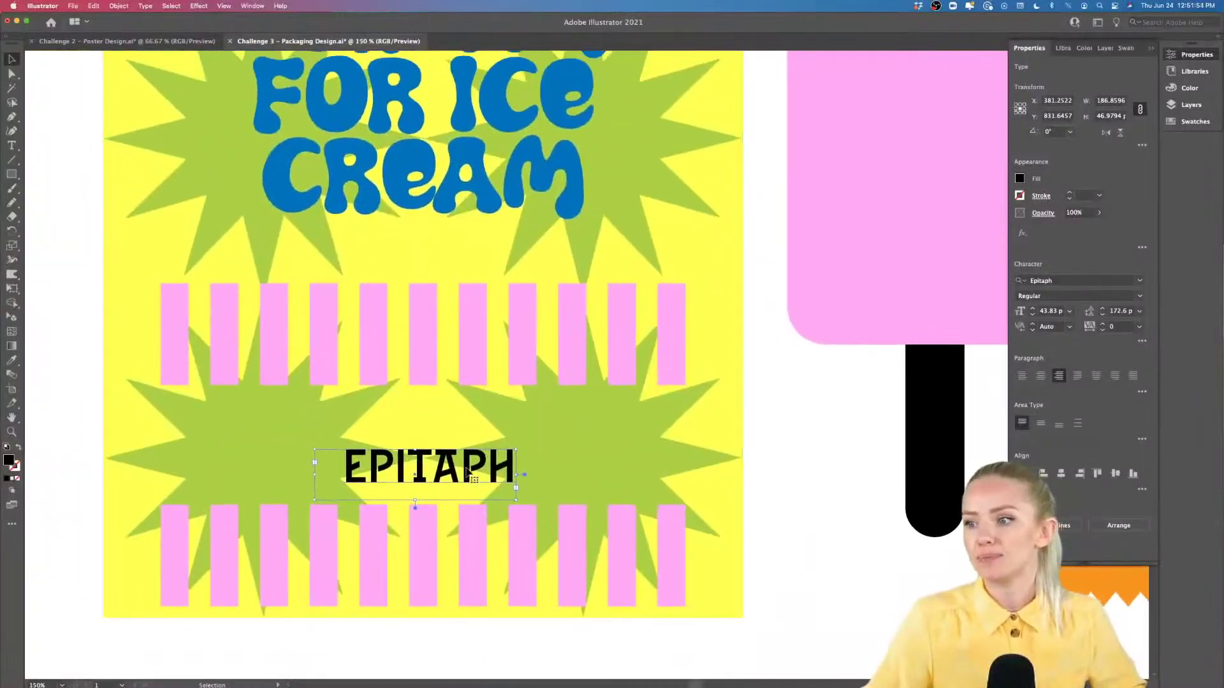
{"action": "left_click_drag", "start_coordinate": [518, 477], "coordinate": [645, 477]}
{"action": "key", "text": "t"}
{"action": "double_click", "coordinate": [602, 466]}
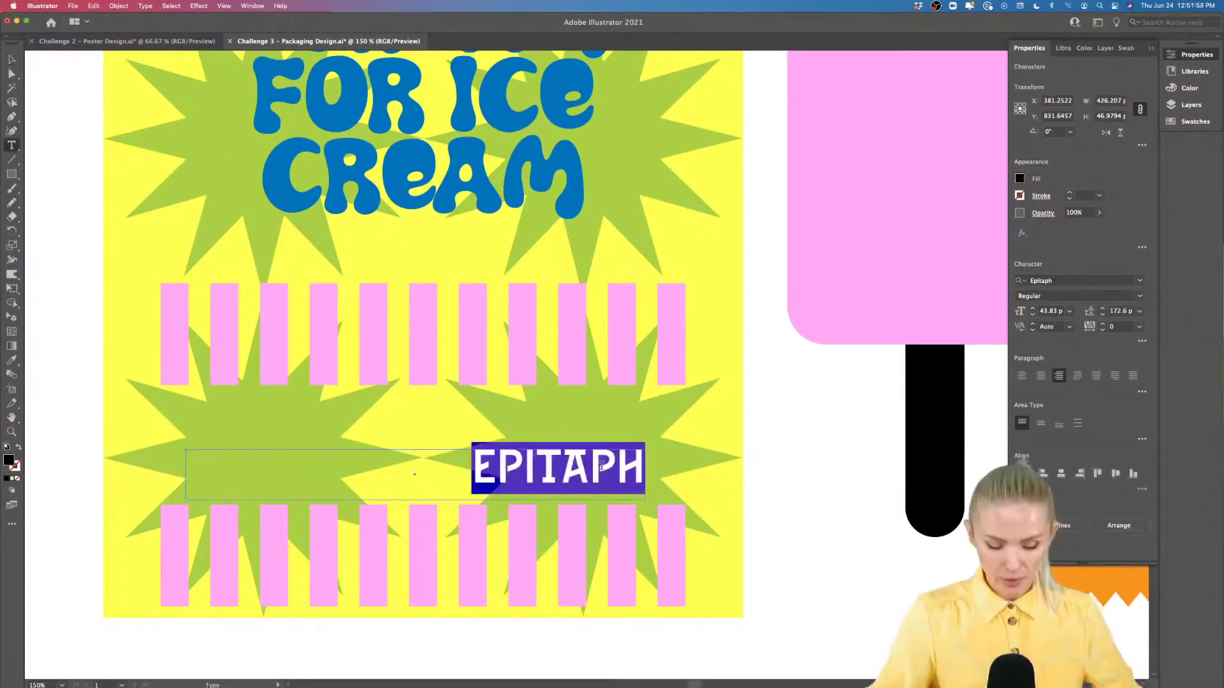
{"action": "type", "text": "STRAWBERRY LEMON-"}
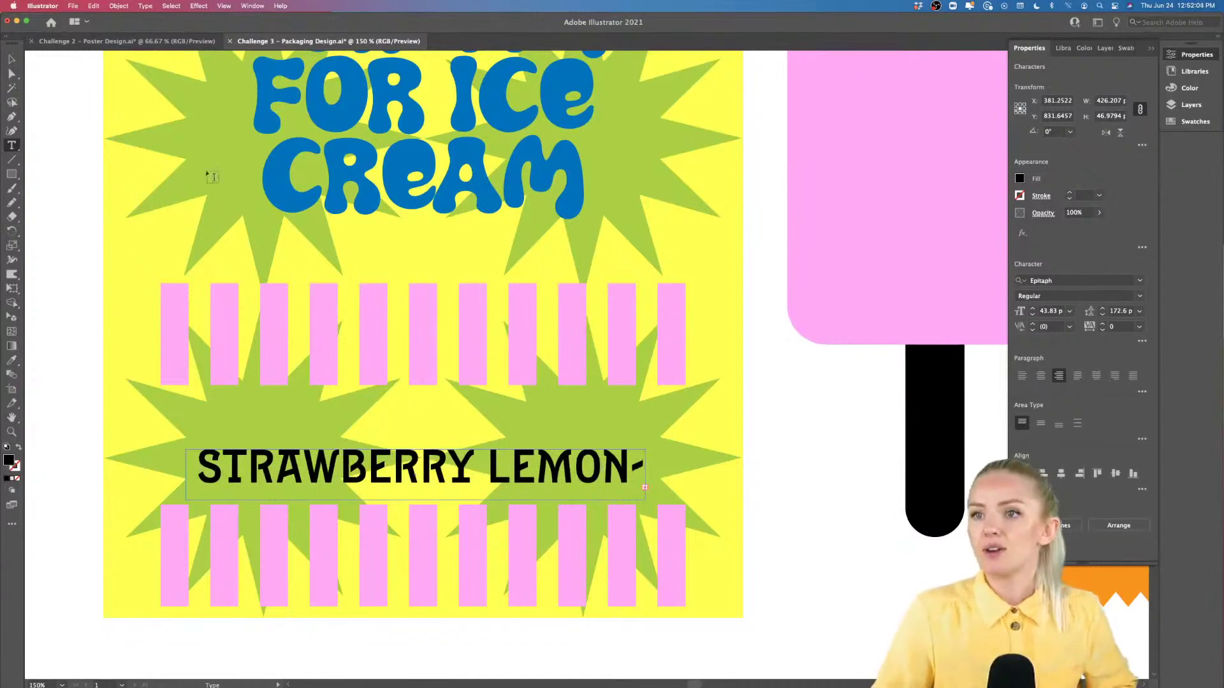
{"action": "key", "text": "Escape"}
{"action": "double_click", "coordinate": [498, 471]}
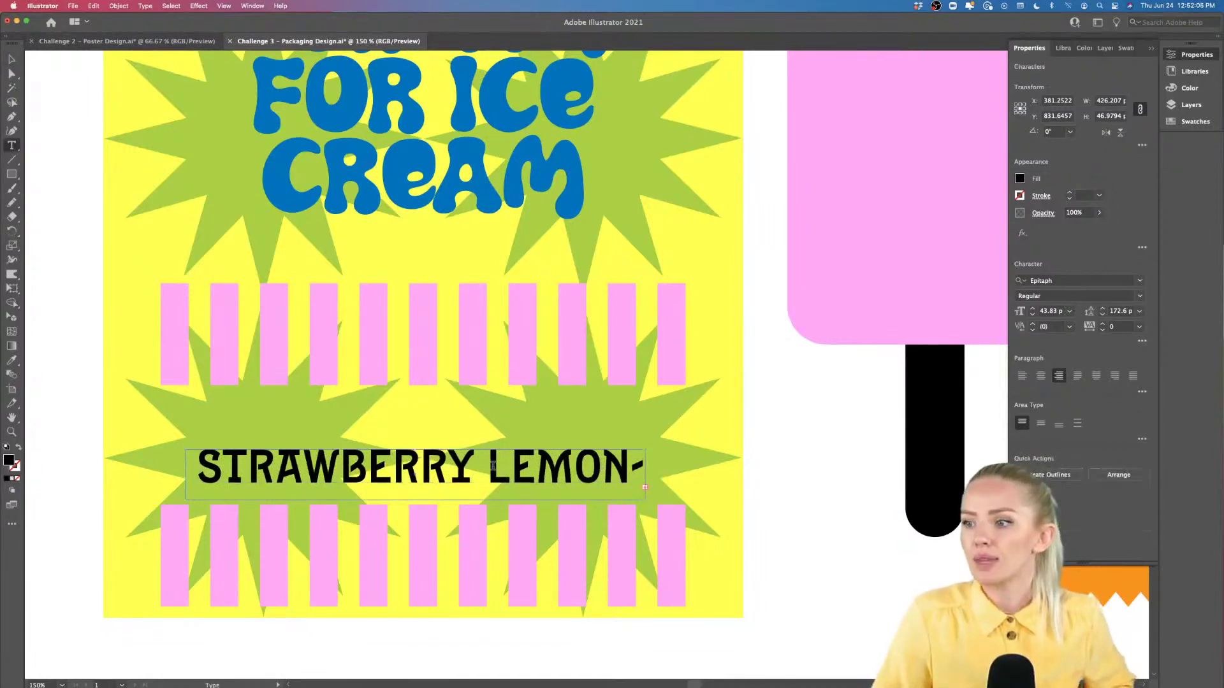
{"action": "key", "text": "super+z"}
Step: Extend the flavour text's frame upward to about 251 px tall and set its leading to 36 pt
{"action": "left_click", "coordinate": [12, 59]}
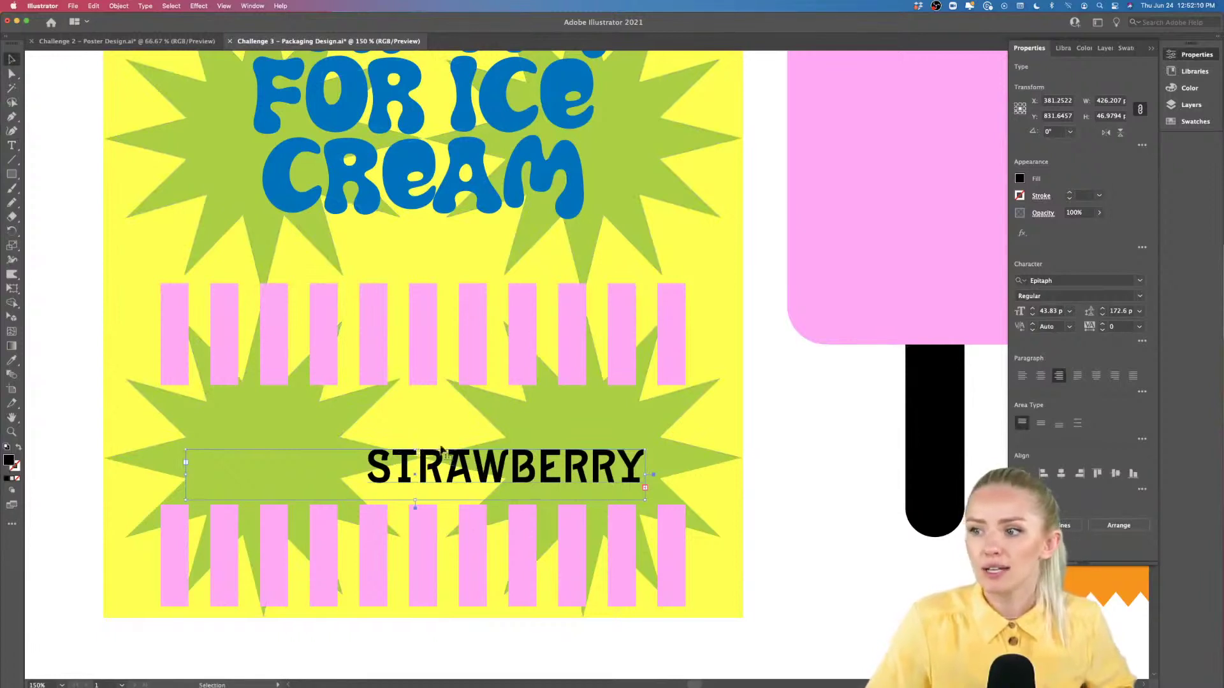
{"action": "left_click_drag", "start_coordinate": [418, 452], "coordinate": [423, 230]}
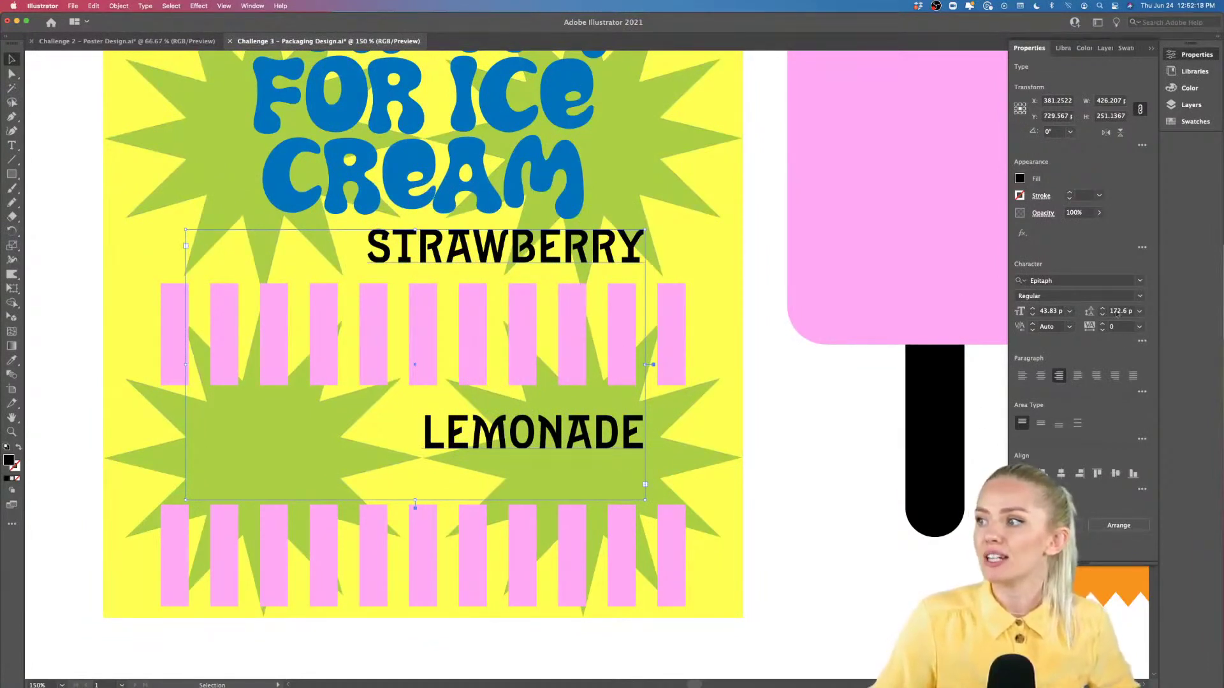
{"action": "left_click", "coordinate": [1140, 312]}
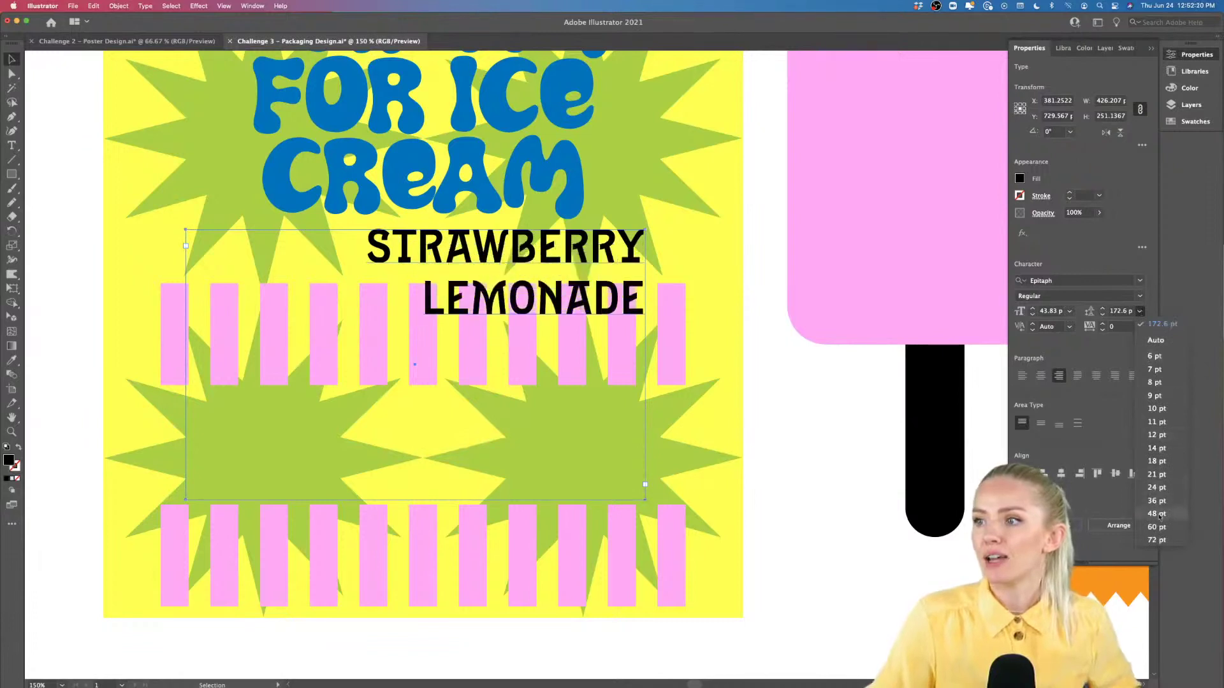
{"action": "left_click", "coordinate": [1159, 503]}
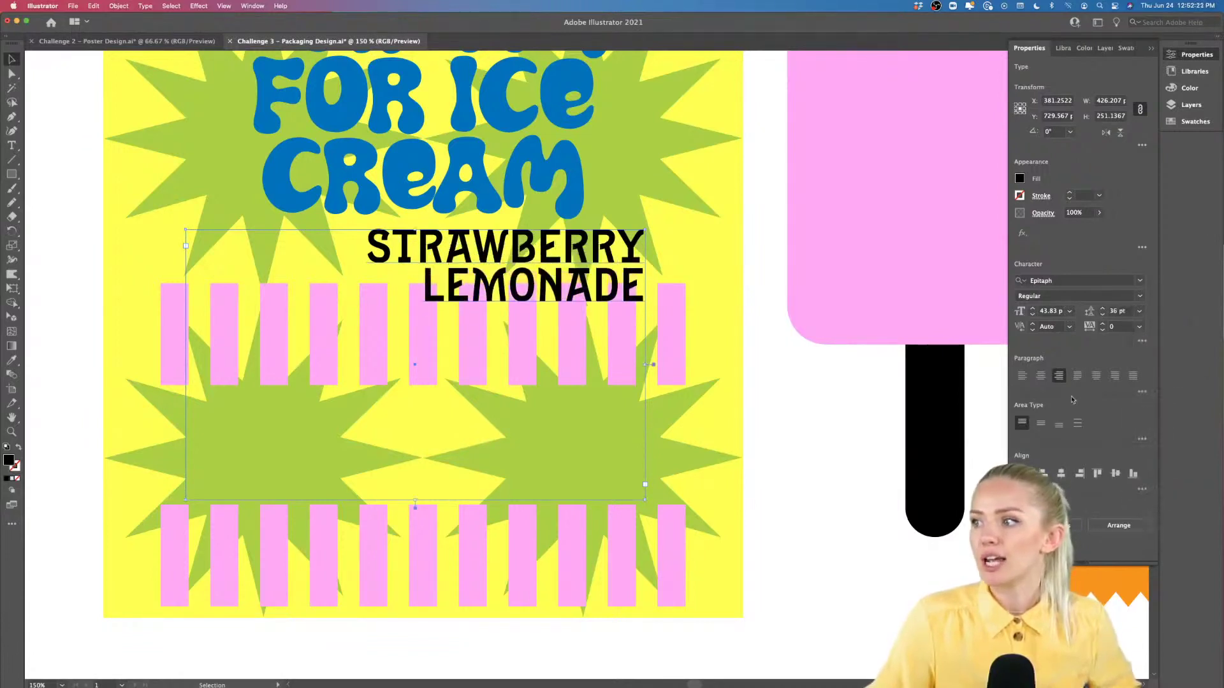
Step: Centre-align the "STRAWBERRY LEMONADE" text and move it down between the two lower rows of pink bars
{"action": "left_click", "coordinate": [1041, 376]}
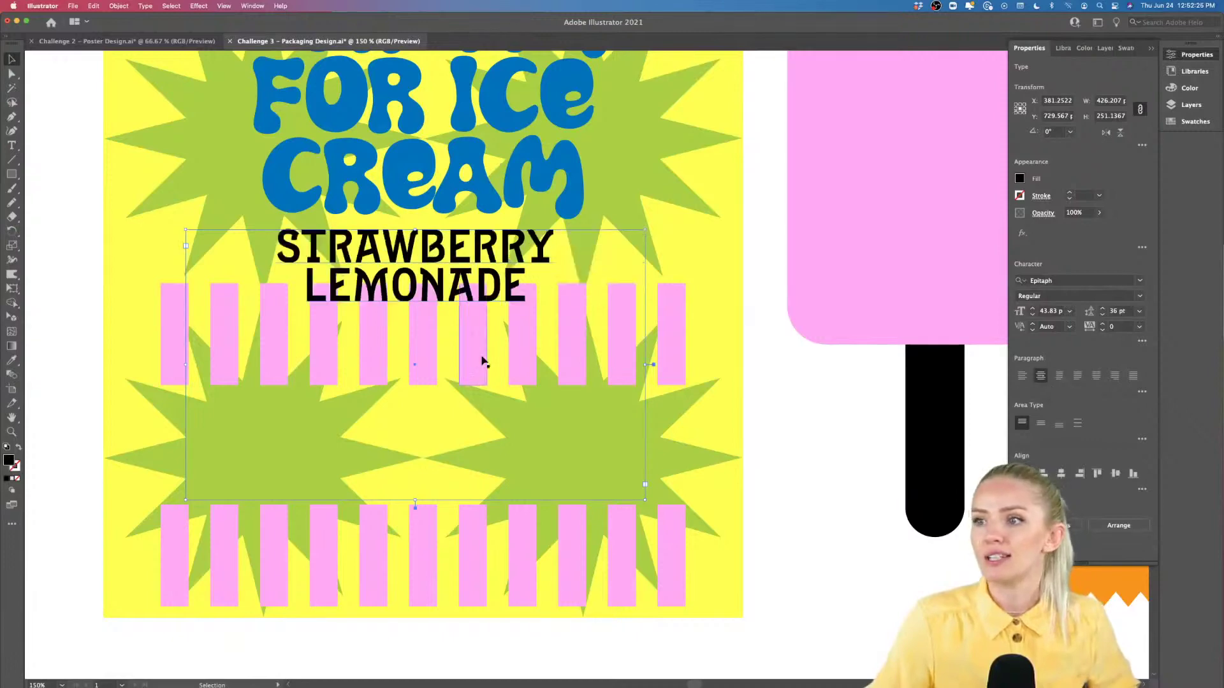
{"action": "left_click_drag", "start_coordinate": [480, 254], "coordinate": [485, 434]}
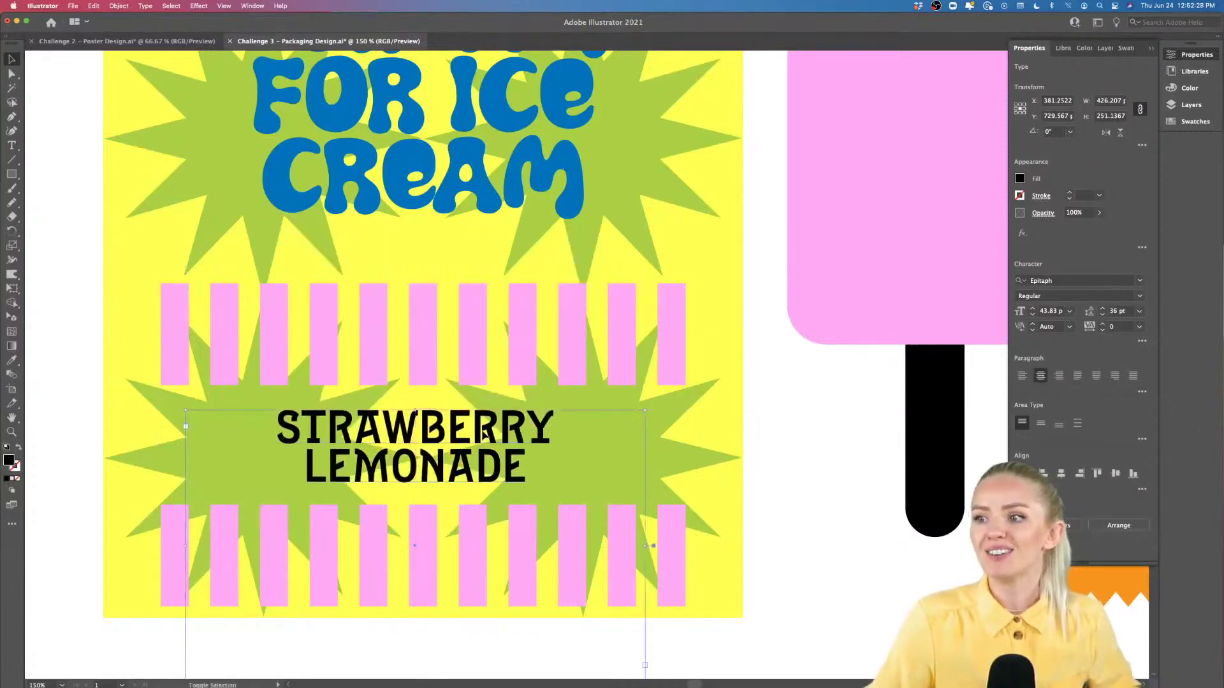
{"action": "scroll", "coordinate": [484, 434], "scroll_direction": "down", "scroll_amount": 1}
{"action": "left_click", "coordinate": [723, 560]}
{"action": "scroll", "coordinate": [723, 560], "scroll_direction": "down", "scroll_amount": 2}
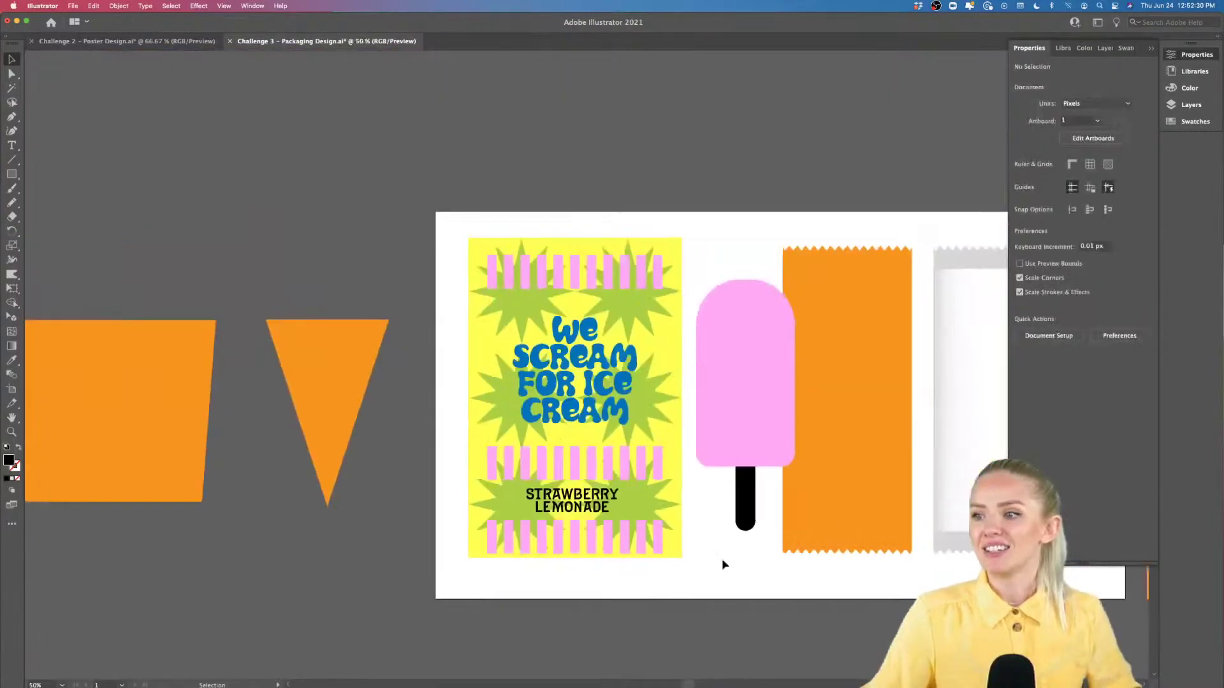
Step: Recolour the "STRAWBERRY LEMONADE" text with the blue sampled from the ice cream lettering
{"action": "scroll", "coordinate": [723, 560], "scroll_direction": "right", "scroll_amount": 5}
{"action": "left_click", "coordinate": [372, 512]}
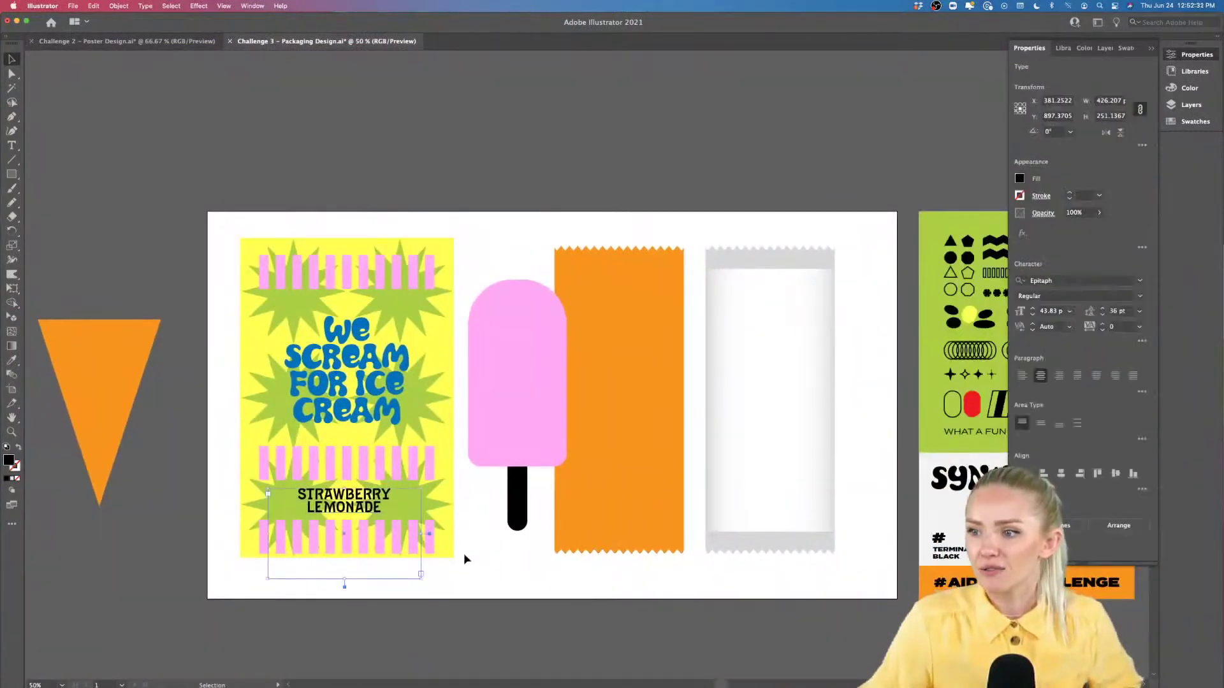
{"action": "scroll", "coordinate": [474, 563], "scroll_direction": "right", "scroll_amount": 2}
{"action": "key", "text": "i"}
{"action": "left_click", "coordinate": [371, 403]}
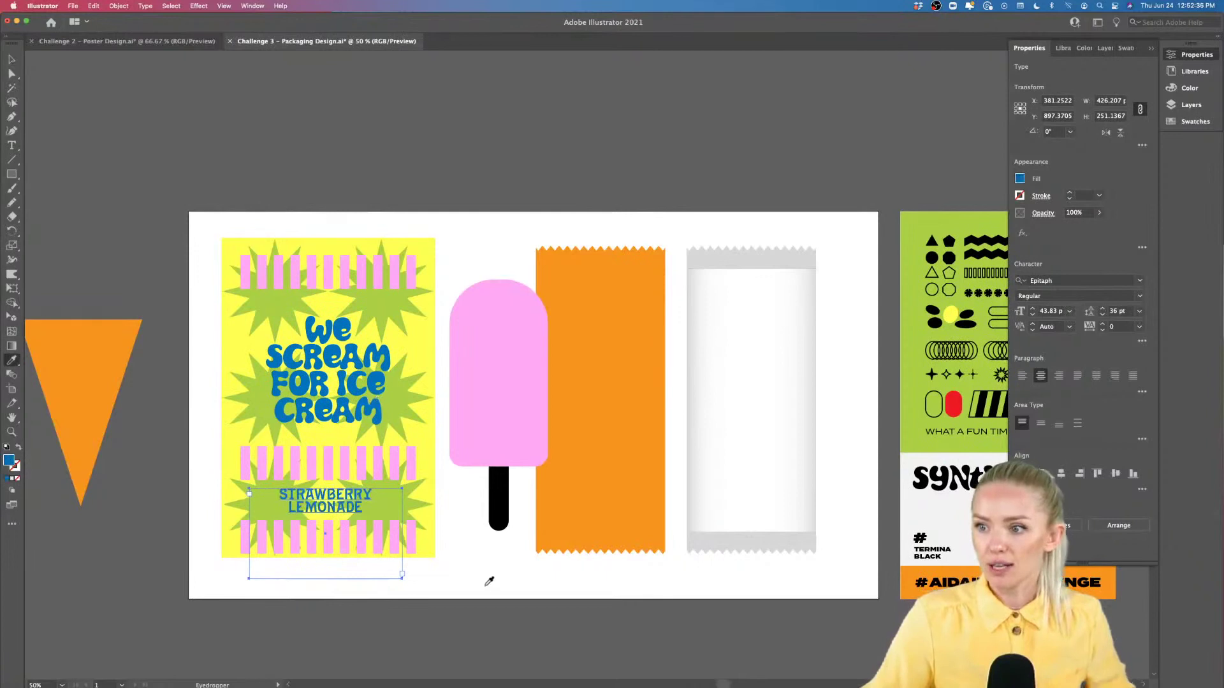
{"action": "left_click", "coordinate": [463, 576]}
{"action": "scroll", "coordinate": [463, 576], "scroll_direction": "right", "scroll_amount": 2}
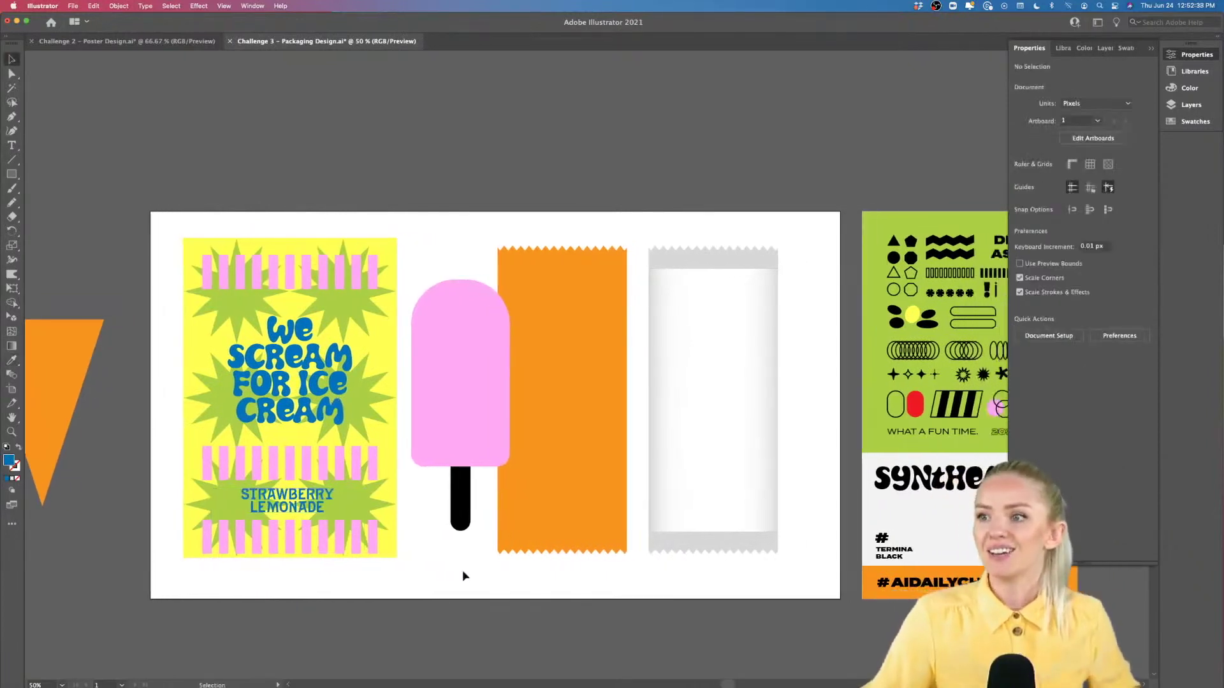
Step: Bring the orange wrapper shape in front of all other artwork
{"action": "left_click", "coordinate": [533, 491]}
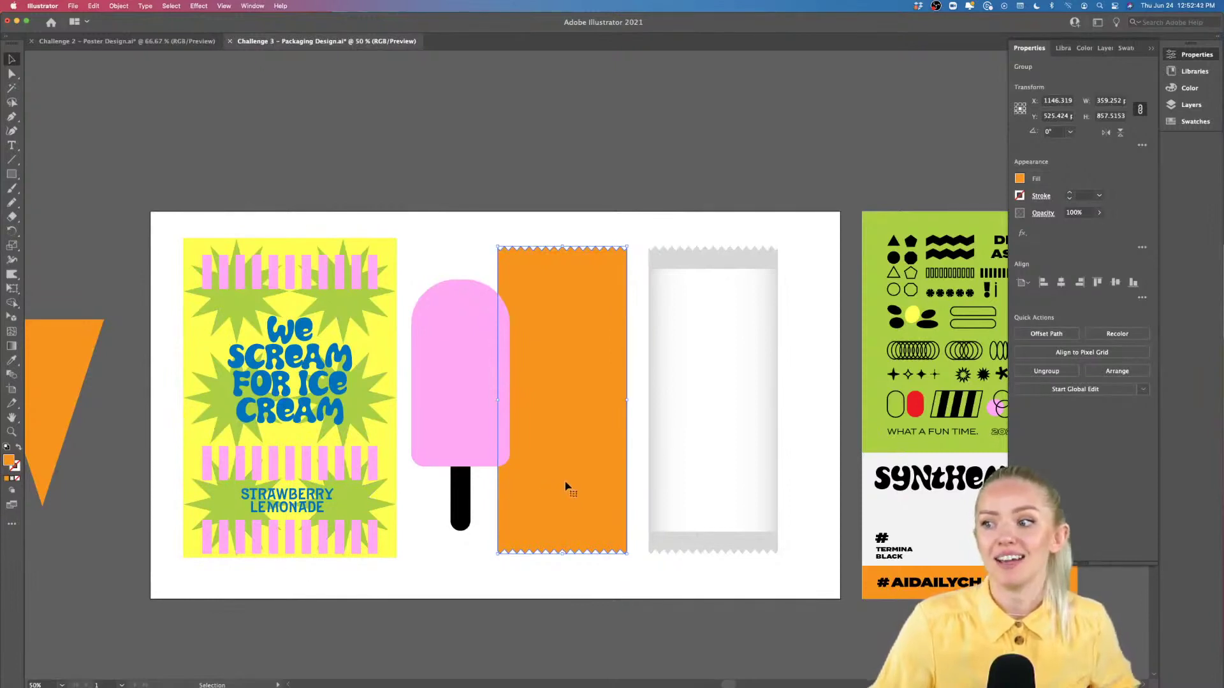
{"action": "right_click", "coordinate": [570, 499]}
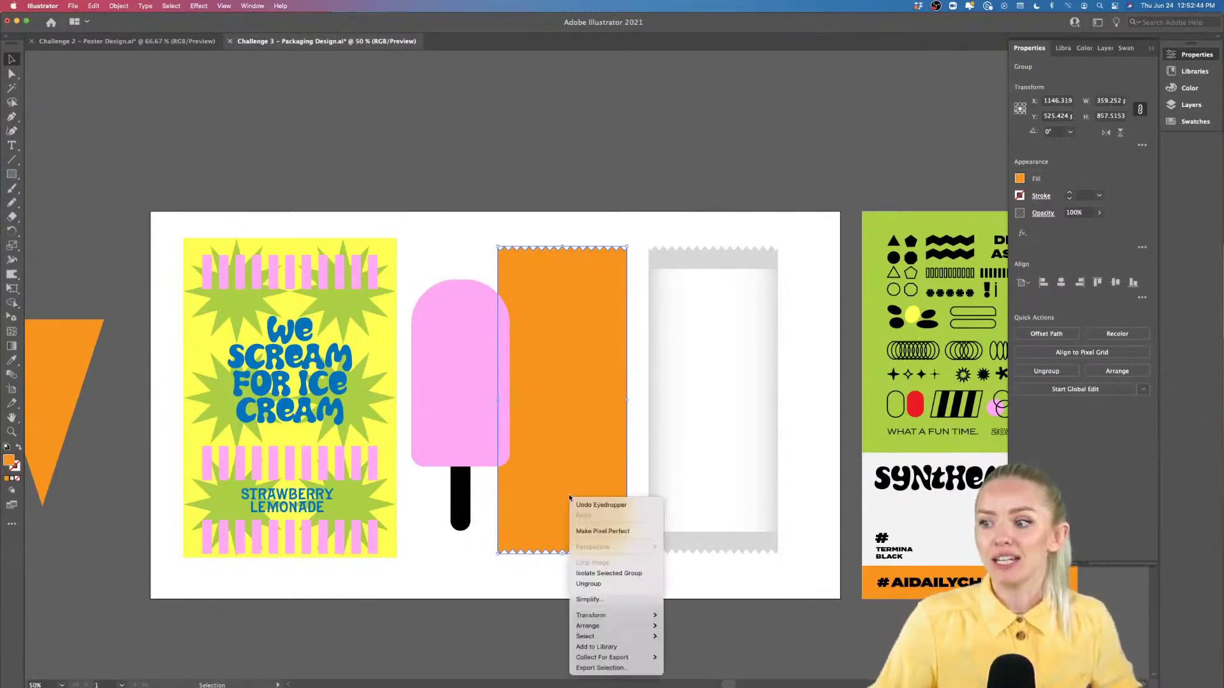
{"action": "mouse_move", "coordinate": [593, 626]}
{"action": "left_click", "coordinate": [699, 626]}
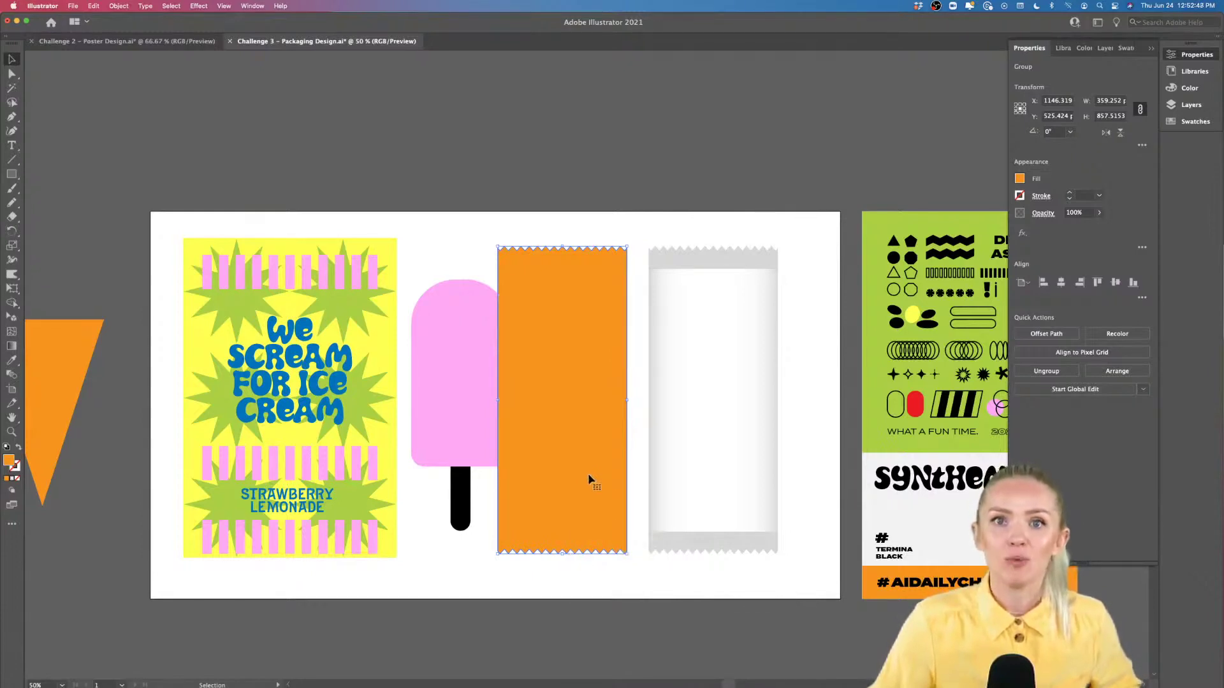
Step: Move the orange wrapper over the centre of the starburst design and select it together with all the design's artwork
{"action": "left_click_drag", "start_coordinate": [589, 480], "coordinate": [317, 477]}
{"action": "scroll", "coordinate": [316, 476], "scroll_direction": "left", "scroll_amount": 3}
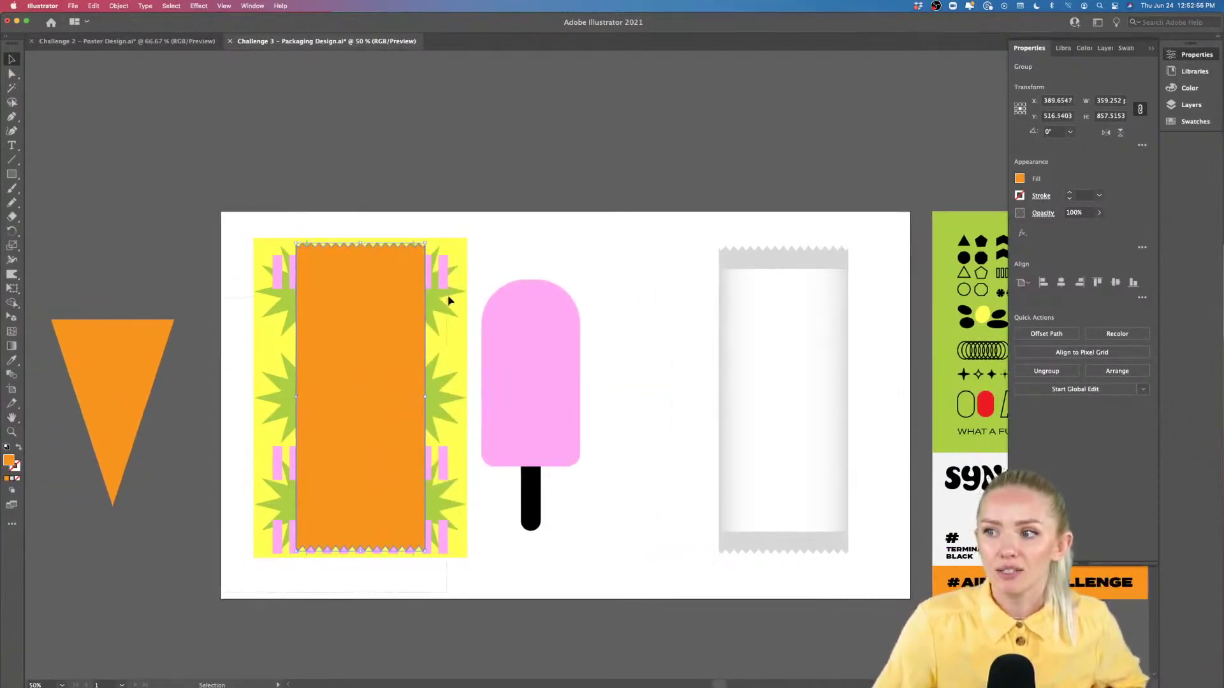
{"action": "left_click", "coordinate": [470, 217], "text": "shift"}
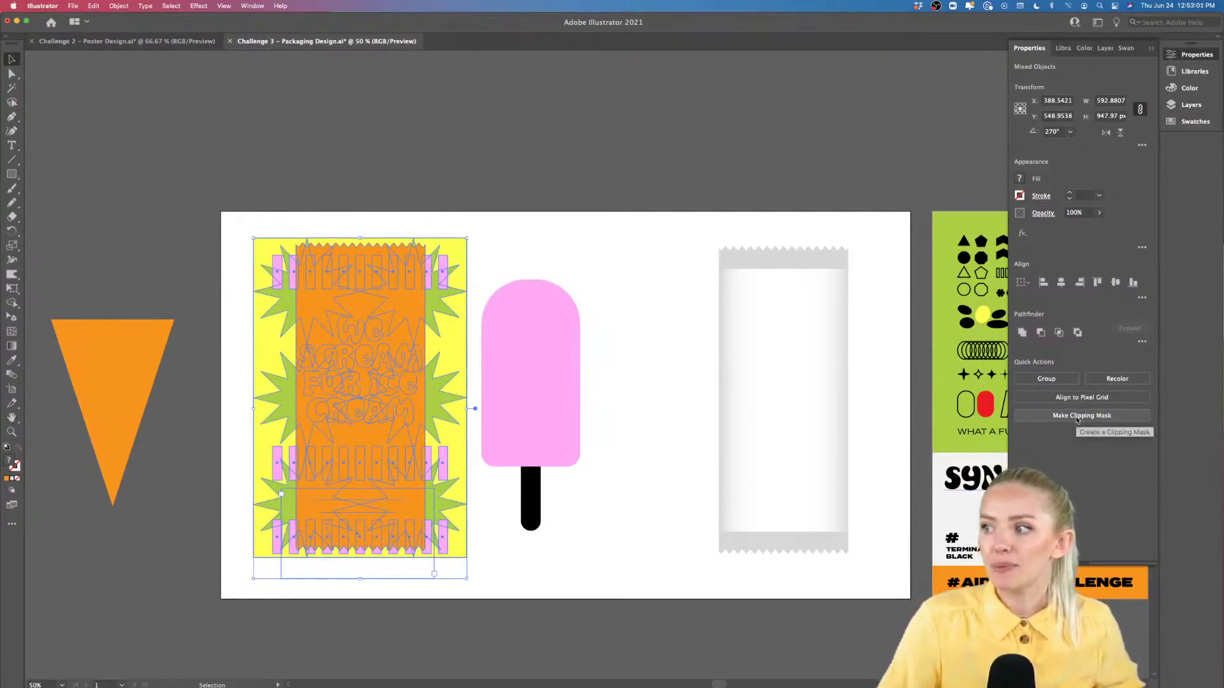
Step: Make a clipping mask so the orange wrapper shape crops the starburst, bars and lettering
{"action": "right_click", "coordinate": [357, 414]}
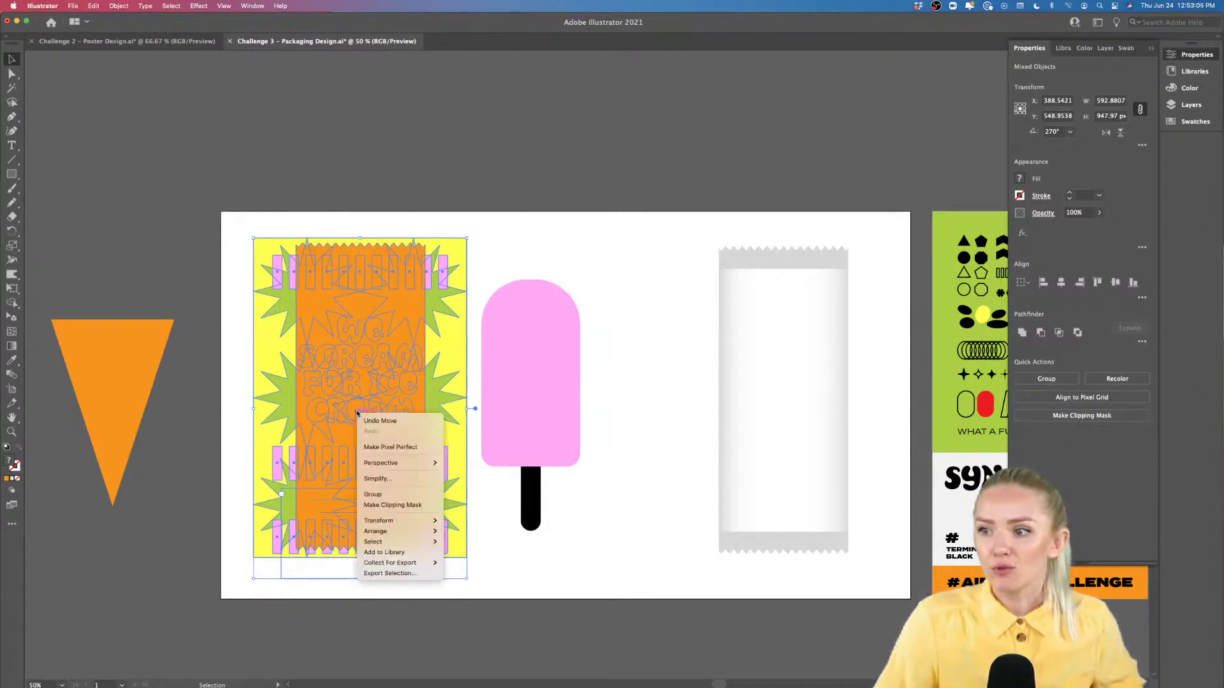
{"action": "left_click", "coordinate": [383, 505]}
{"action": "left_click", "coordinate": [528, 573]}
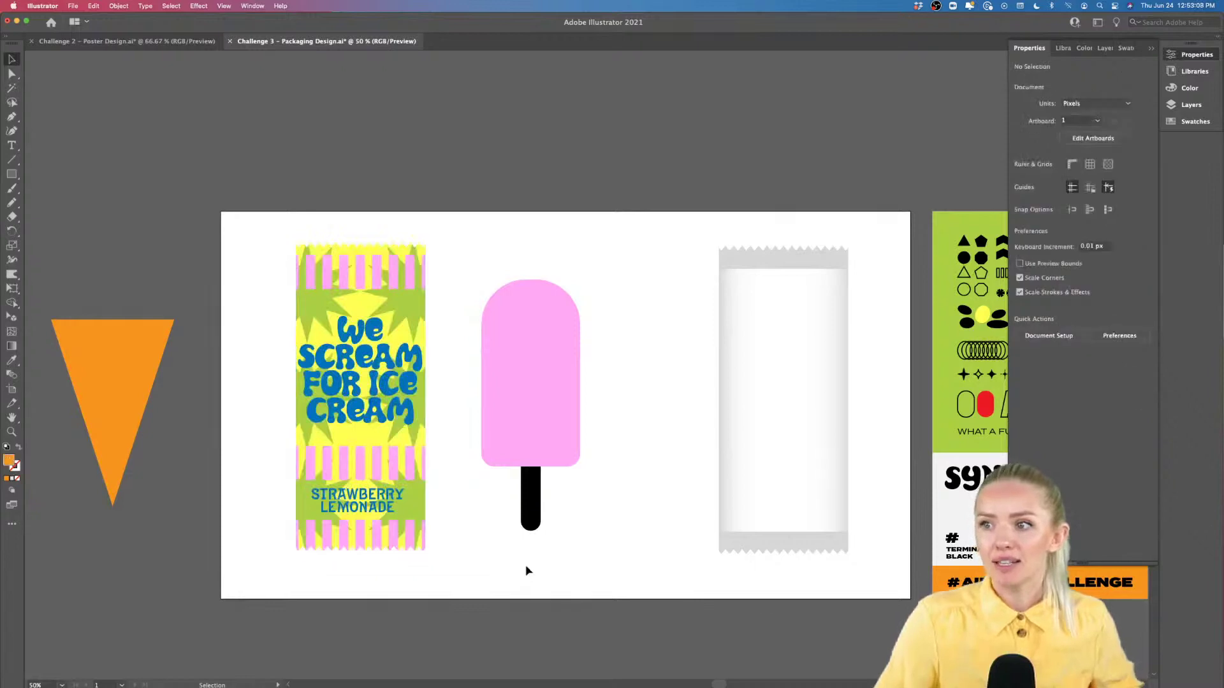
Step: Move the clipped wrapper design across the artboard beside the blank white wrapper mockup
{"action": "scroll", "coordinate": [415, 552], "scroll_direction": "right", "scroll_amount": 3}
{"action": "left_click_drag", "start_coordinate": [302, 530], "coordinate": [591, 530]}
{"action": "scroll", "coordinate": [697, 281], "scroll_direction": "right", "scroll_amount": 5}
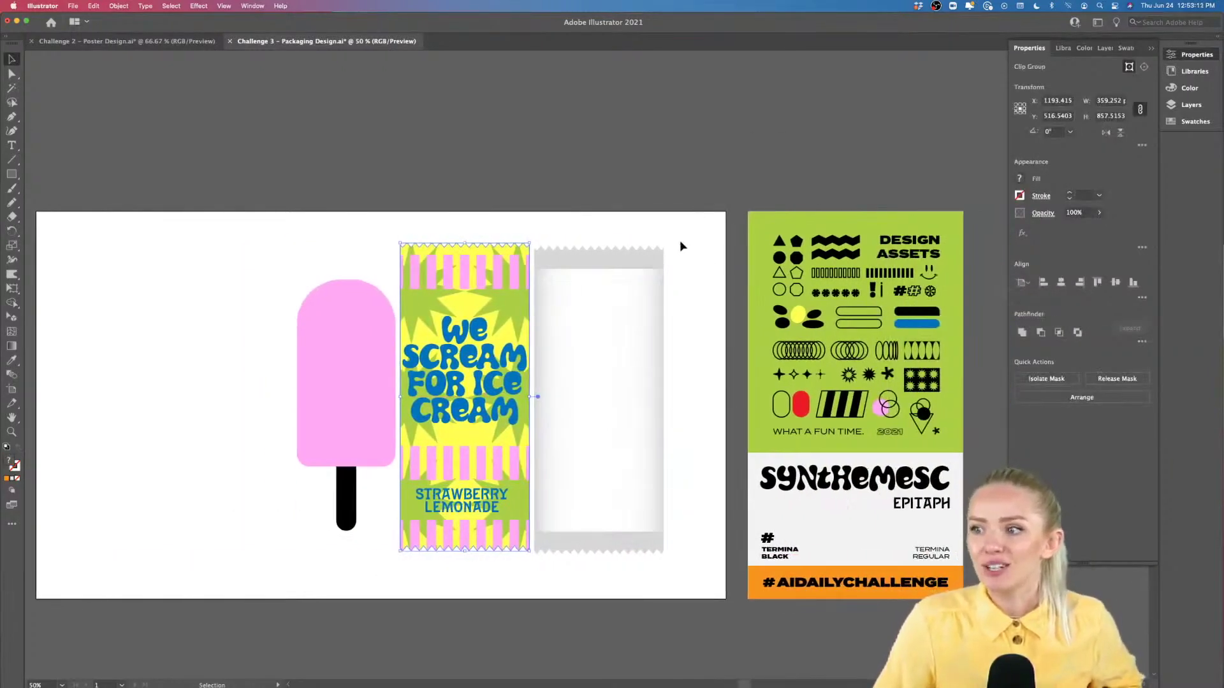
Step: Place the blank wrapper mockup exactly over the clipped design and bring it to the front so its shading overlays the artwork
{"action": "scroll", "coordinate": [680, 246], "scroll_direction": "up", "scroll_amount": 1}
{"action": "scroll", "coordinate": [677, 204], "scroll_direction": "down", "scroll_amount": 2}
{"action": "left_click_drag", "start_coordinate": [599, 585], "coordinate": [425, 588]}
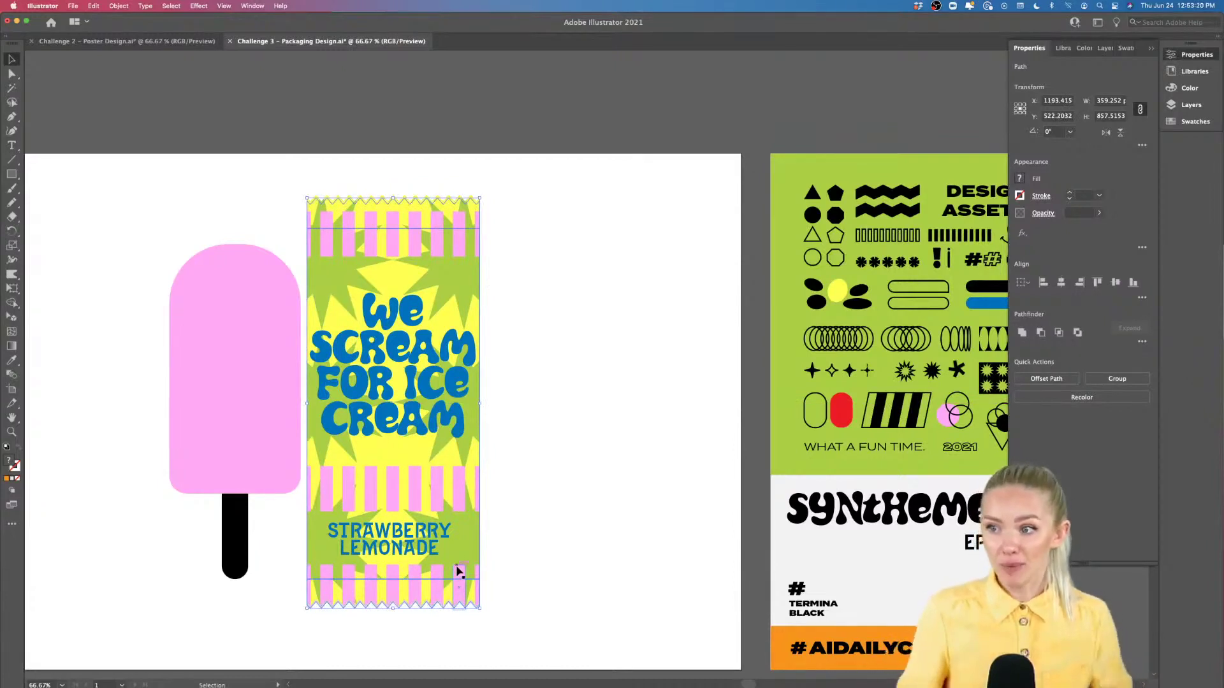
{"action": "right_click", "coordinate": [458, 570]}
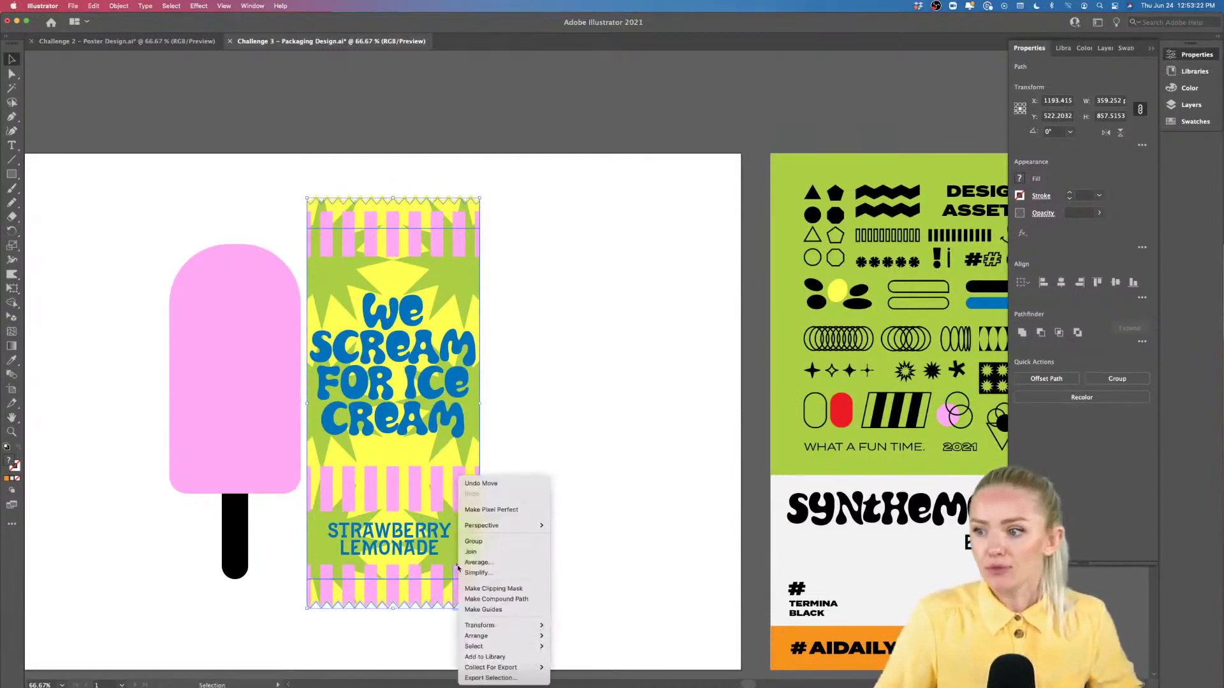
{"action": "mouse_move", "coordinate": [540, 635]}
{"action": "left_click", "coordinate": [606, 546]}
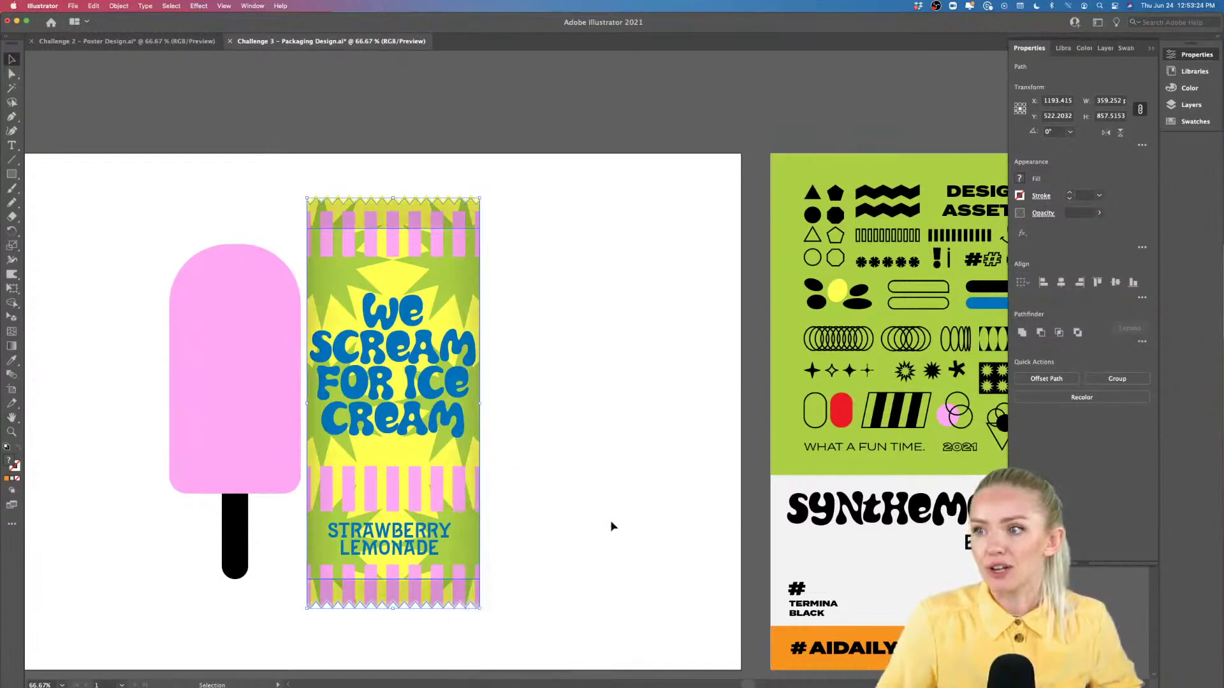
{"action": "left_click", "coordinate": [611, 520]}
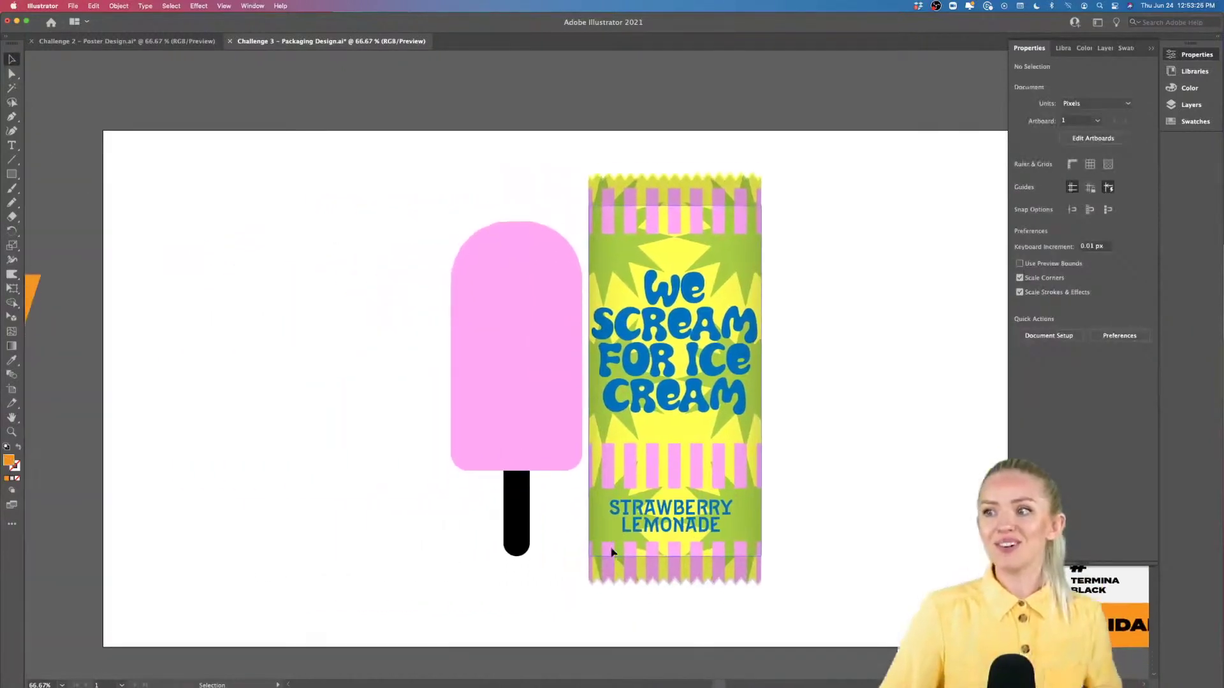
{"action": "scroll", "coordinate": [610, 552], "scroll_direction": "right", "scroll_amount": 3}
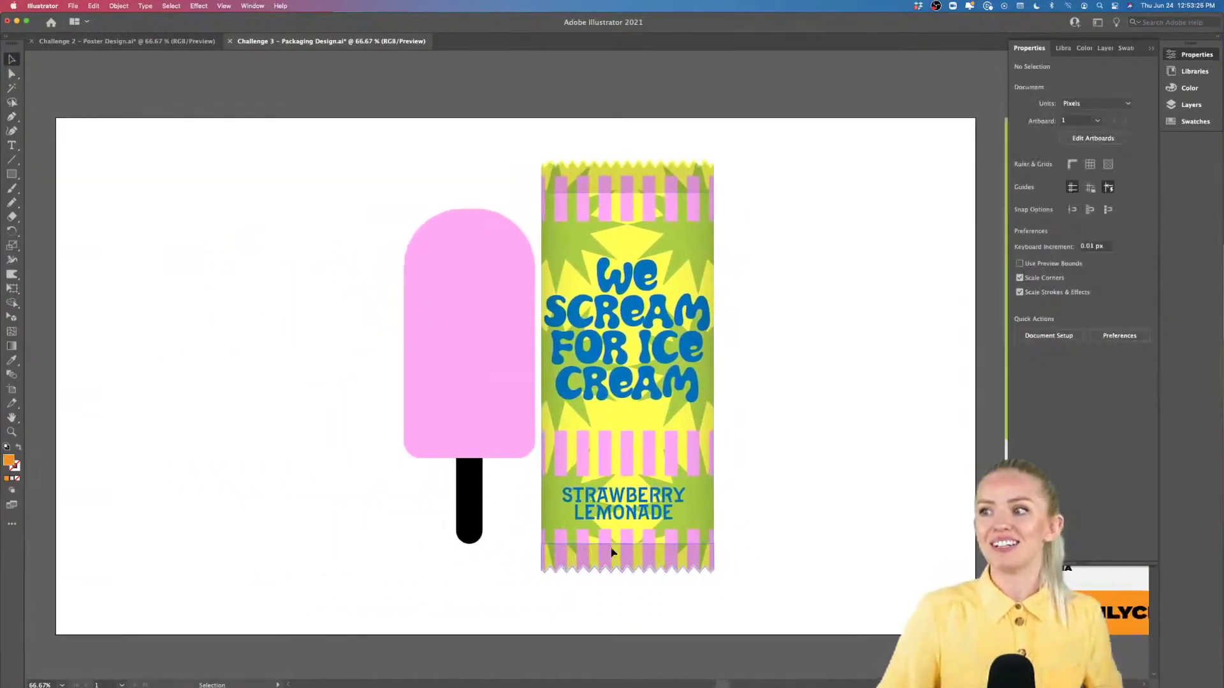
{"action": "left_click", "coordinate": [711, 184]}
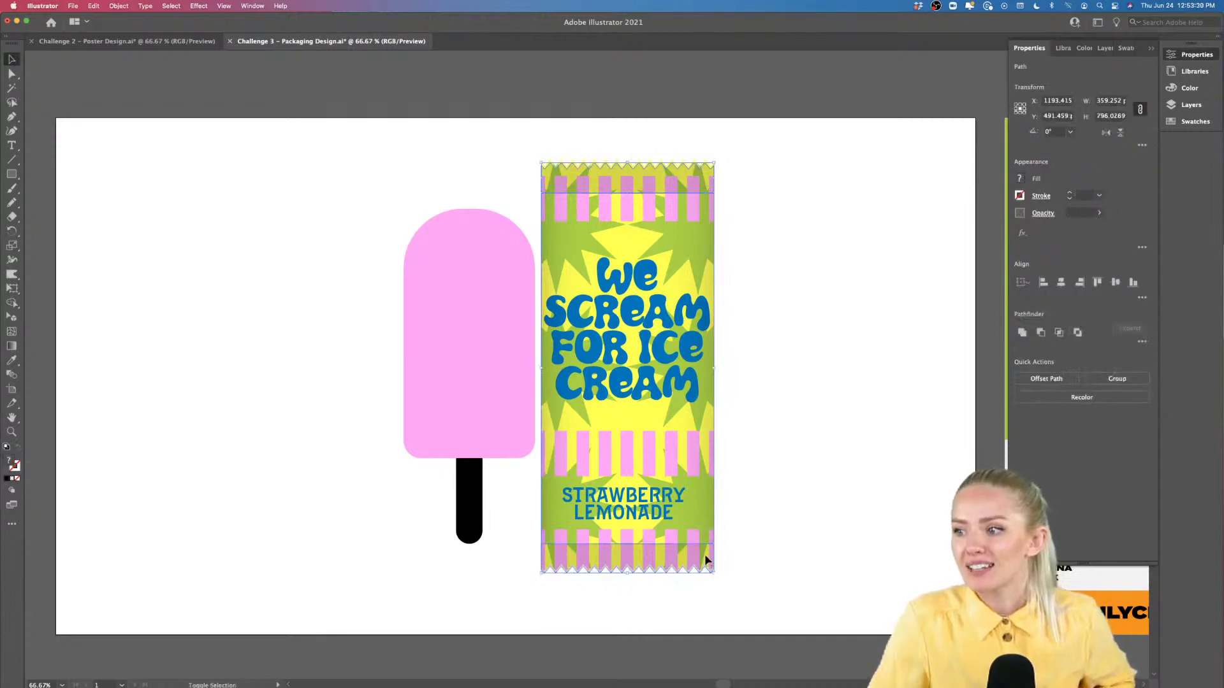
{"action": "left_click", "coordinate": [759, 485]}
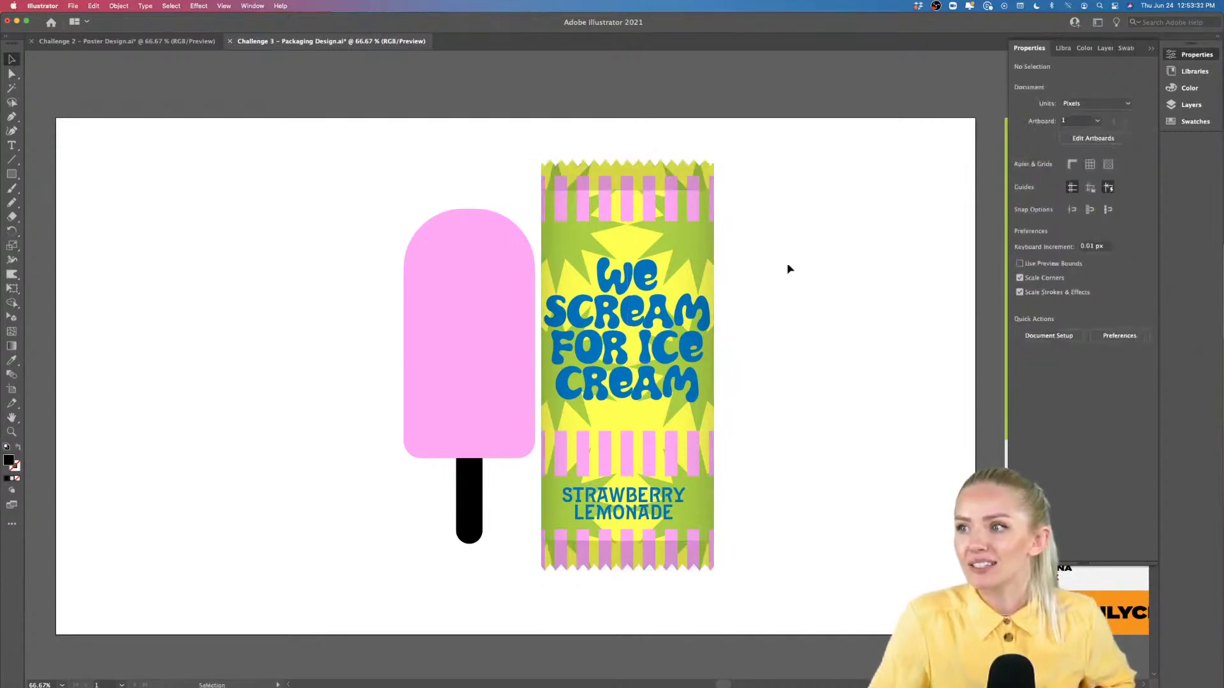
Step: Select the pink ice cream with its stick, shift it away from the wrapper and tilt it counterclockwise by about 20°
{"action": "left_click", "coordinate": [433, 348]}
{"action": "left_click", "coordinate": [470, 500], "text": "shift"}
{"action": "left_click_drag", "start_coordinate": [470, 404], "coordinate": [388, 394]}
{"action": "left_click_drag", "start_coordinate": [456, 547], "coordinate": [519, 503]}
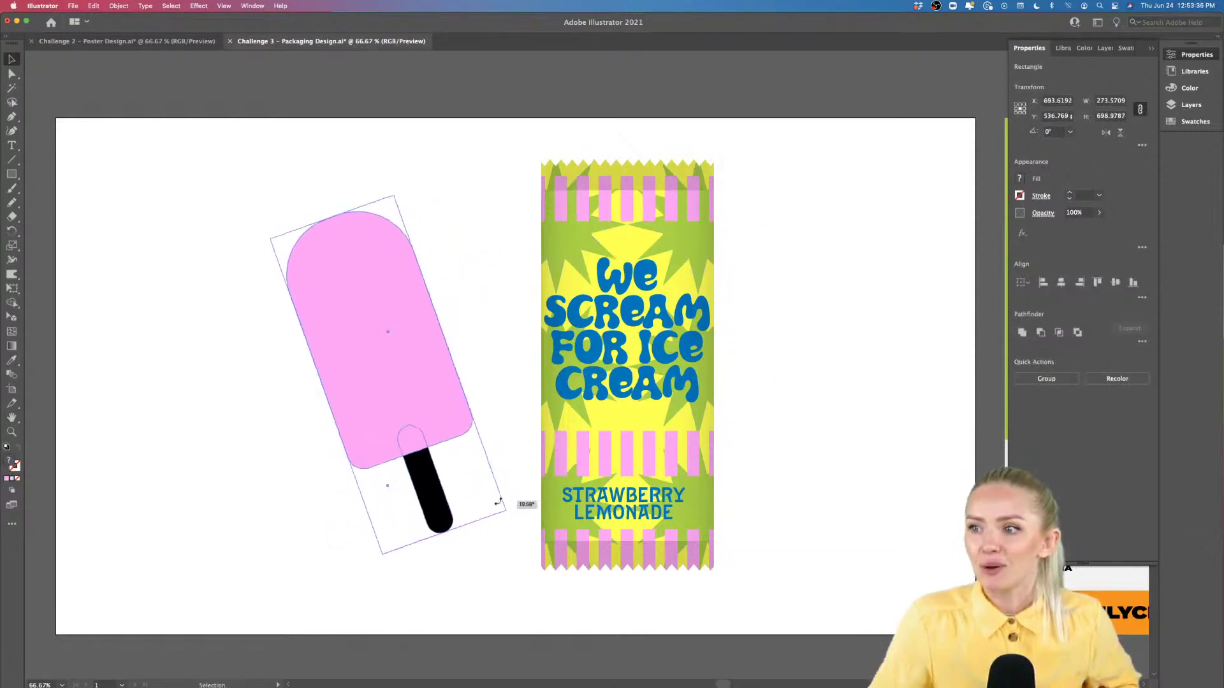
Step: Duplicate the ice cream to the other side of the wrapper, tilt the copy clockwise and tuck it partly behind the wrapper
{"action": "left_click_drag", "start_coordinate": [363, 385], "coordinate": [743, 440]}
{"action": "left_click_drag", "start_coordinate": [910, 552], "coordinate": [749, 596]}
{"action": "left_click_drag", "start_coordinate": [779, 453], "coordinate": [739, 471]}
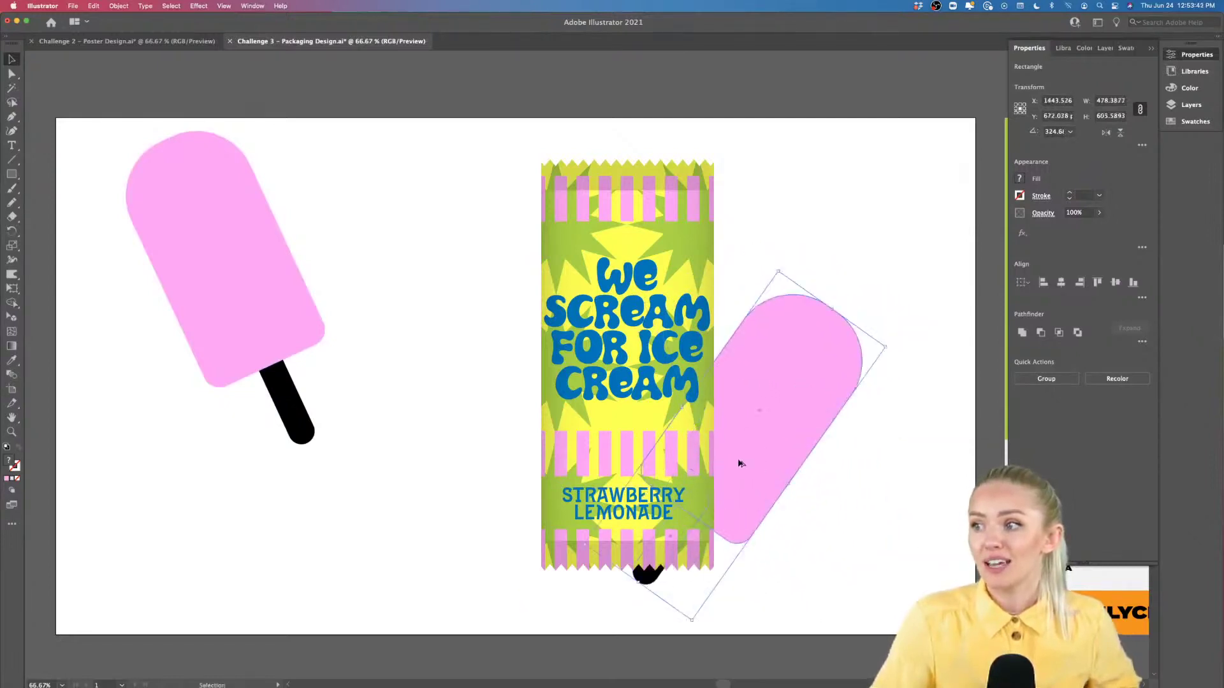
Step: Select all parts of the wrapper, including the shading overlay and clipped design, and group them
{"action": "left_click_drag", "start_coordinate": [484, 155], "coordinate": [562, 254]}
{"action": "left_click_drag", "start_coordinate": [661, 277], "coordinate": [538, 285]}
{"action": "key", "text": "super+z"}
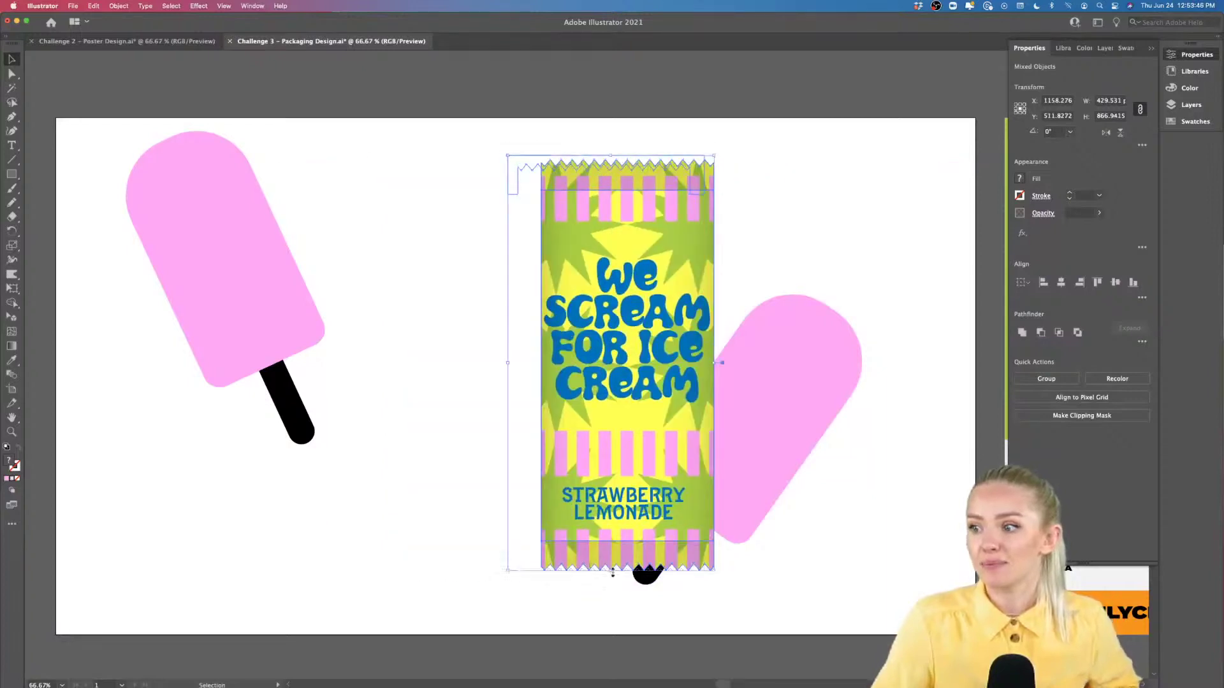
{"action": "left_click_drag", "start_coordinate": [577, 163], "coordinate": [575, 147]}
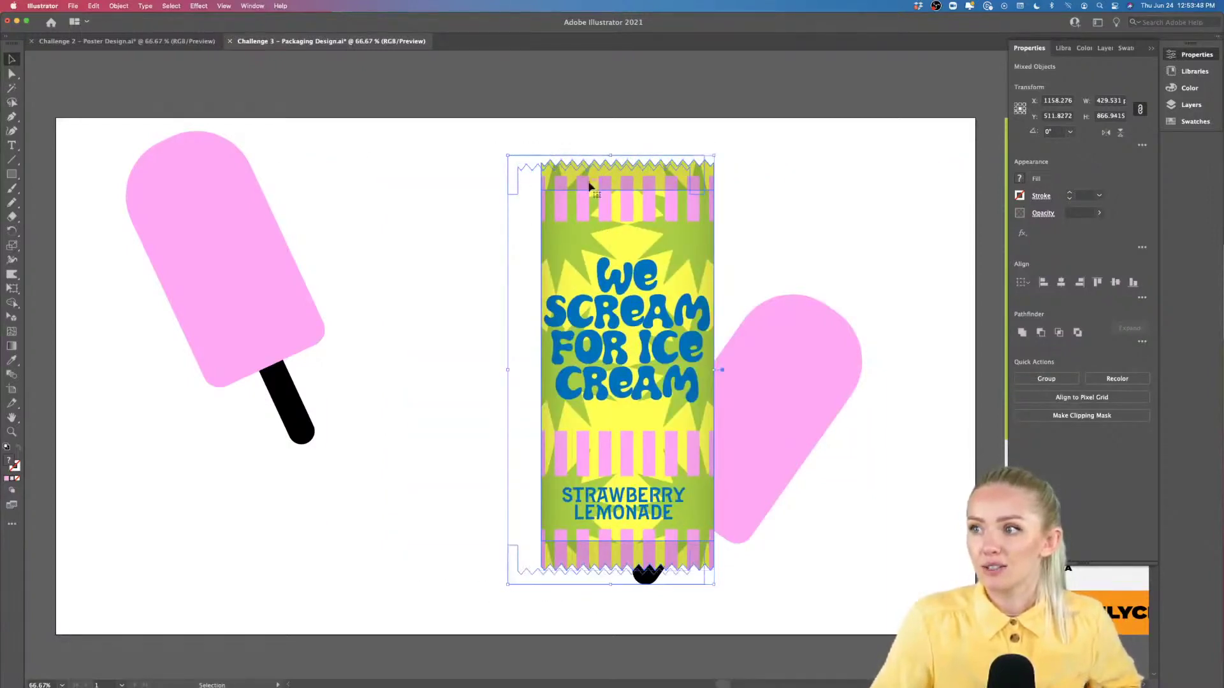
{"action": "key", "text": "super+g"}
{"action": "left_click", "coordinate": [787, 180]}
Step: Duplicate the grouped wrapper twice and arrange the three wrappers side by side across the artboard
{"action": "left_click_drag", "start_coordinate": [675, 267], "coordinate": [830, 282]}
{"action": "left_click", "coordinate": [443, 240], "text": "shift"}
{"action": "left_click_drag", "start_coordinate": [602, 247], "coordinate": [527, 272]}
Step: Duplicate the ice cream behind the first wrapper to the artboard's upper-right corner, moving that wrapper aside and back into the row
{"action": "left_click", "coordinate": [170, 226]}
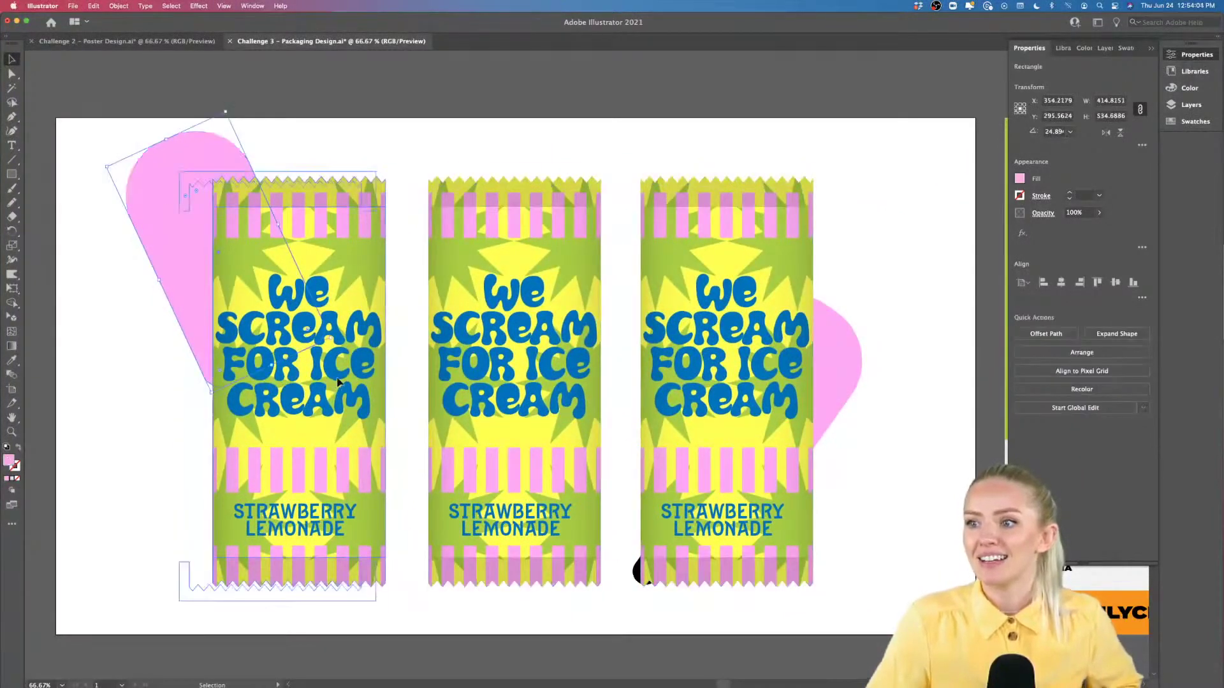
{"action": "left_click_drag", "start_coordinate": [336, 383], "coordinate": [469, 368]}
{"action": "left_click", "coordinate": [285, 392]}
{"action": "left_click", "coordinate": [255, 290], "text": "shift"}
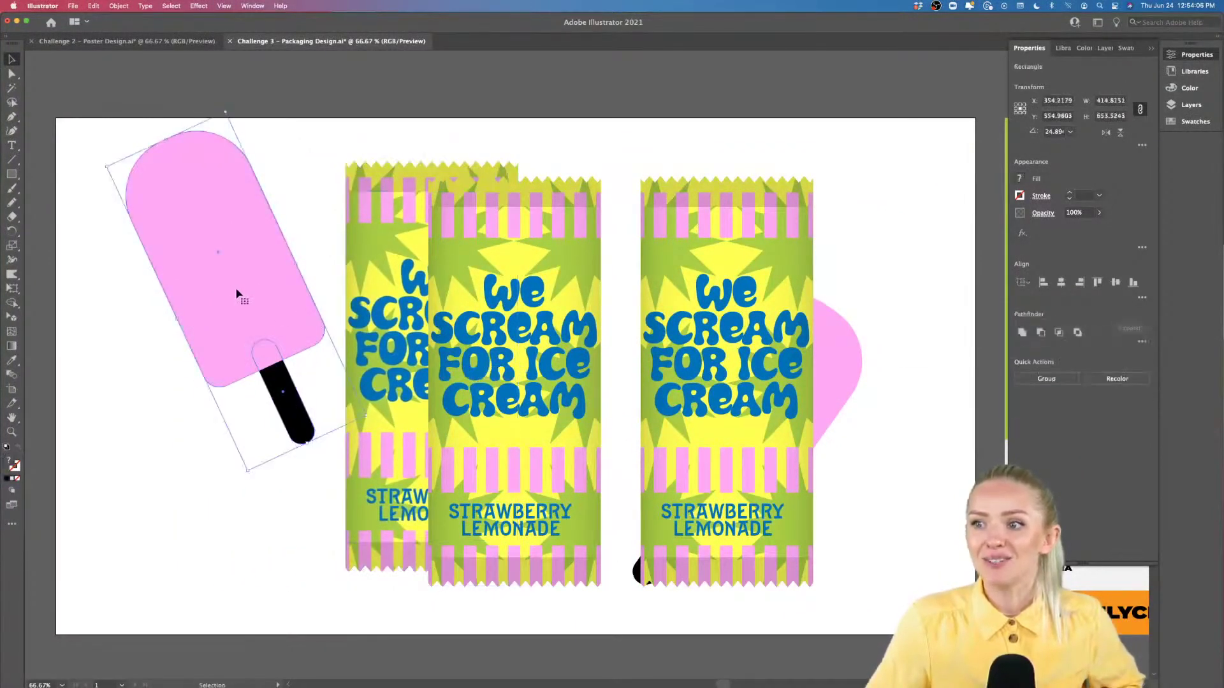
{"action": "left_click_drag", "start_coordinate": [234, 289], "coordinate": [890, 224]}
{"action": "left_click_drag", "start_coordinate": [359, 312], "coordinate": [225, 330]}
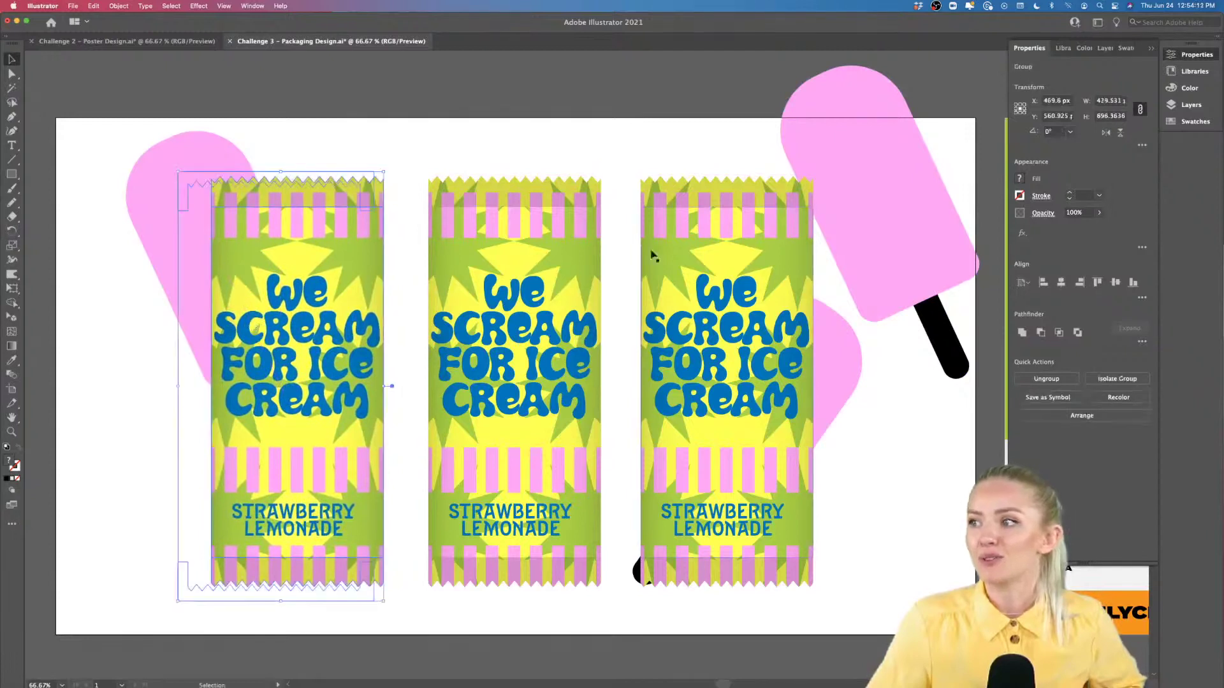
Step: Group the upper-right ice cream with its stick and duplicate the group to the artboard's lower-right corner
{"action": "left_click", "coordinate": [880, 283]}
{"action": "left_click", "coordinate": [947, 350], "text": "shift"}
{"action": "key", "text": "super+g"}
{"action": "left_click_drag", "start_coordinate": [895, 236], "coordinate": [927, 592]}
Step: Duplicate the lower-right ice cream, tilt the copy clockwise and place it behind the wrappers in the gap between the first two
{"action": "left_click_drag", "start_coordinate": [843, 519], "coordinate": [122, 387]}
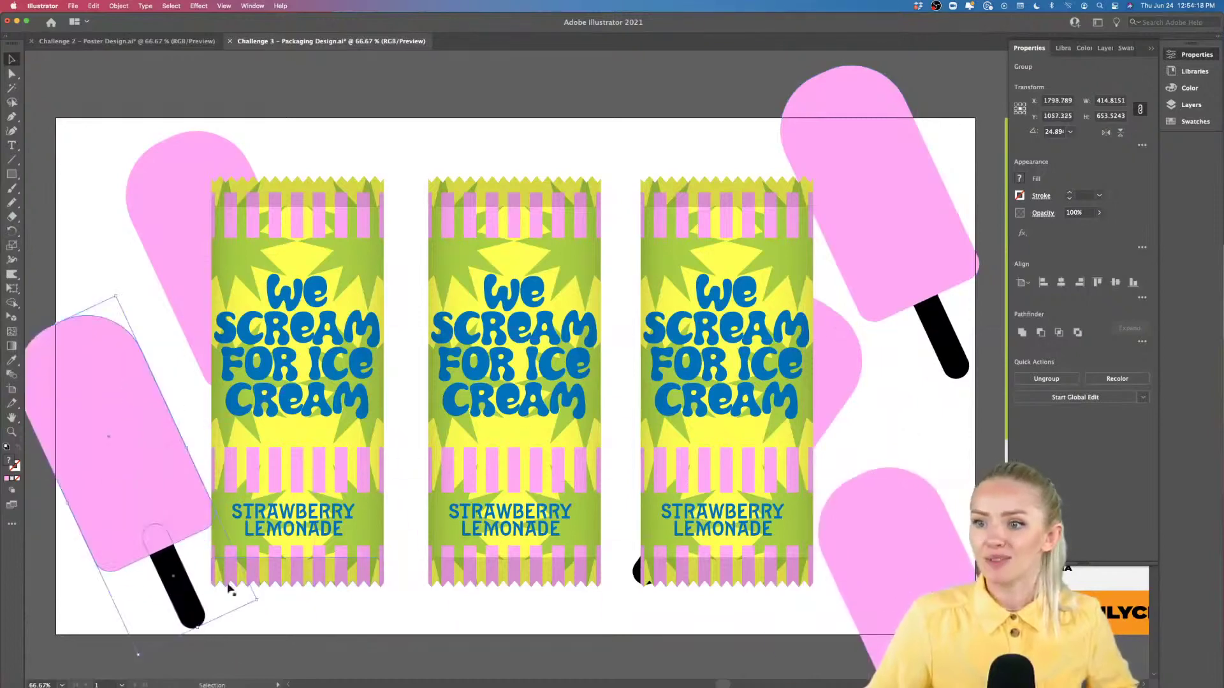
{"action": "left_click_drag", "start_coordinate": [258, 602], "coordinate": [151, 645]}
{"action": "key", "text": "super+z"}
{"action": "left_click", "coordinate": [95, 478]}
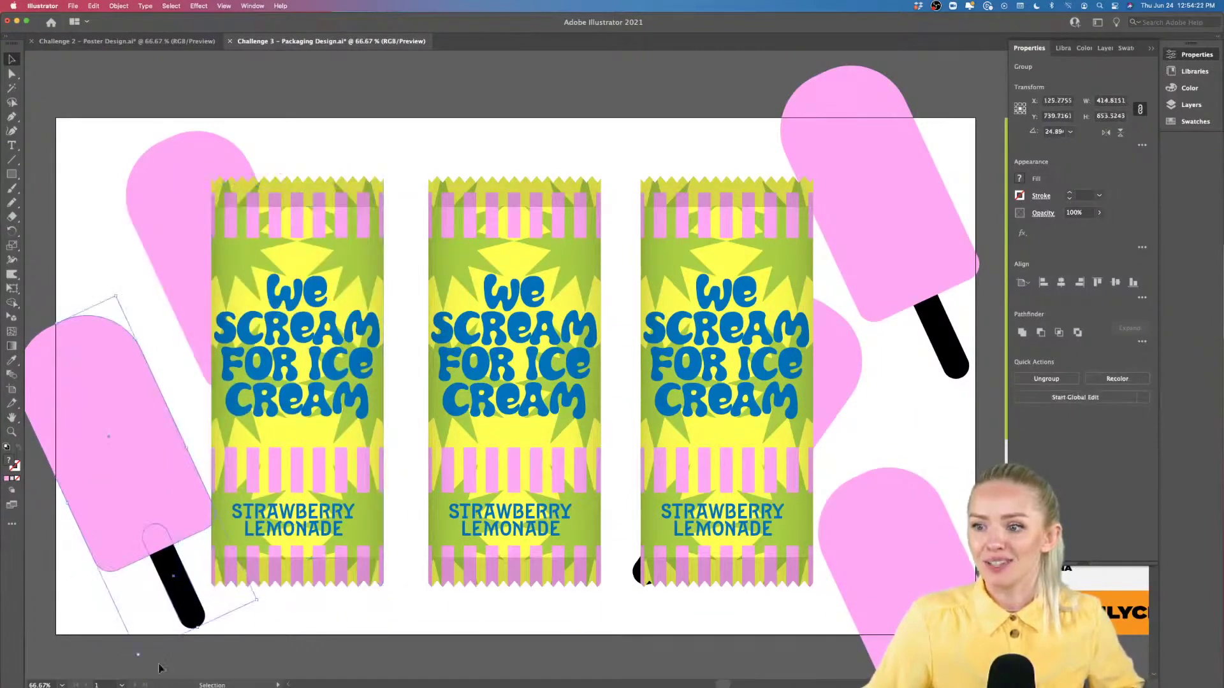
{"action": "left_click_drag", "start_coordinate": [137, 660], "coordinate": [191, 626]}
{"action": "left_click_drag", "start_coordinate": [352, 416], "coordinate": [681, 405]}
{"action": "scroll", "coordinate": [680, 406], "scroll_direction": "right", "scroll_amount": 5}
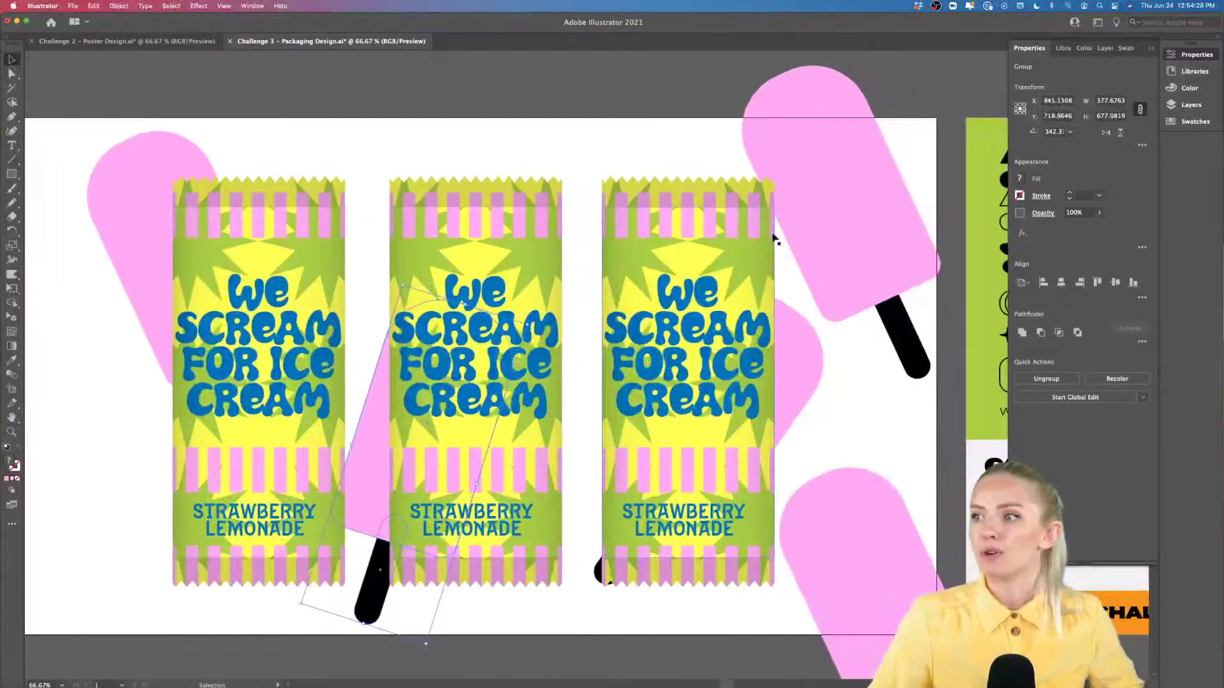
{"action": "left_click", "coordinate": [899, 280]}
{"action": "left_click_drag", "start_coordinate": [910, 338], "coordinate": [401, 205]}
{"action": "key", "text": "super+z"}
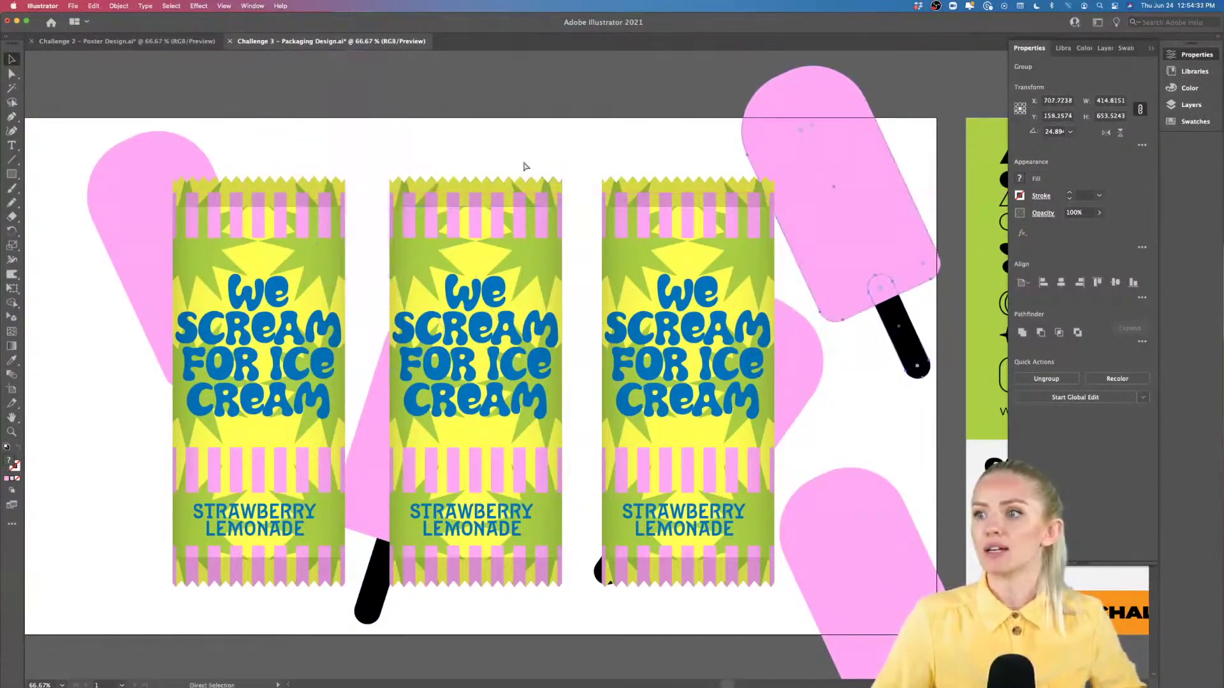
{"action": "left_click", "coordinate": [630, 144]}
{"action": "left_click_drag", "start_coordinate": [110, 202], "coordinate": [71, 308]}
{"action": "key", "text": "super+z"}
{"action": "key", "text": "v"}
{"action": "left_click", "coordinate": [58, 338]}
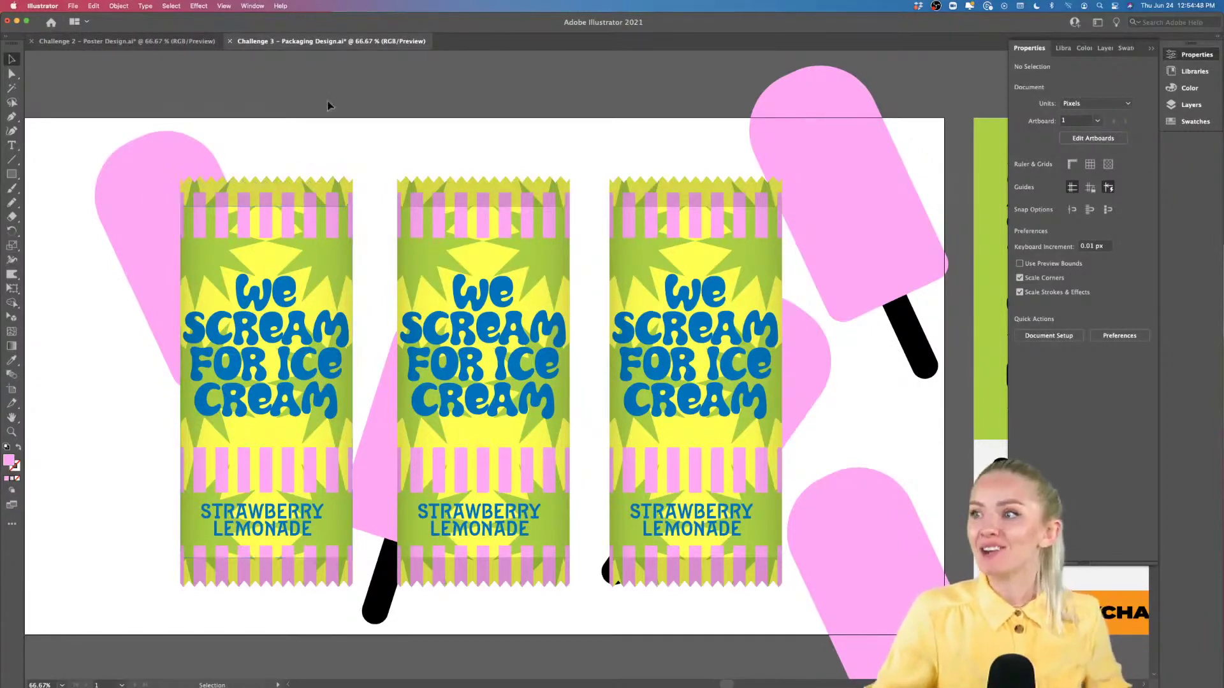
Step: Move the ice cream and stick from behind the third wrapper to the artboard's left edge and tilt it counterclockwise
{"action": "scroll", "coordinate": [327, 102], "scroll_direction": "down", "scroll_amount": 1}
{"action": "left_click", "coordinate": [818, 343]}
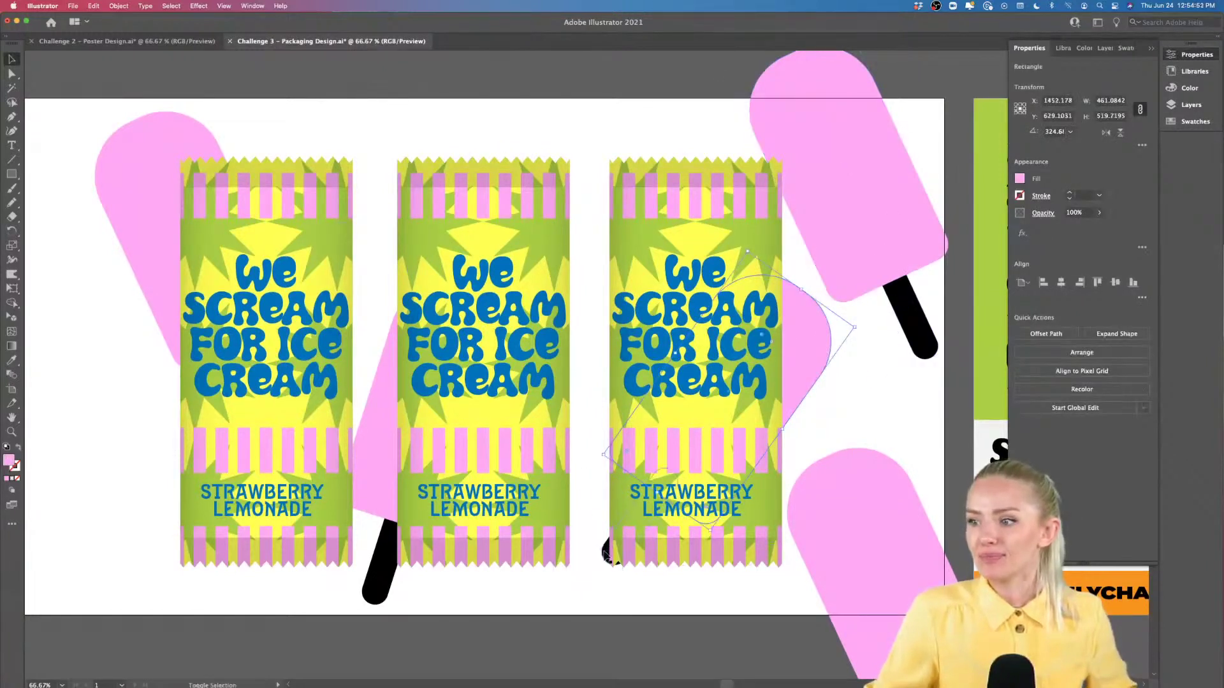
{"action": "left_click", "coordinate": [605, 551], "text": "shift"}
{"action": "left_click_drag", "start_coordinate": [751, 354], "coordinate": [232, 334]}
{"action": "left_click_drag", "start_coordinate": [86, 600], "coordinate": [244, 564]}
{"action": "left_click_drag", "start_coordinate": [111, 357], "coordinate": [67, 365]}
Step: Spread the ice creams past the artboard edges: lower the middle one, raise the upper-left one, and move the upper-right one between the last two wrappers
{"action": "left_click", "coordinate": [372, 523]}
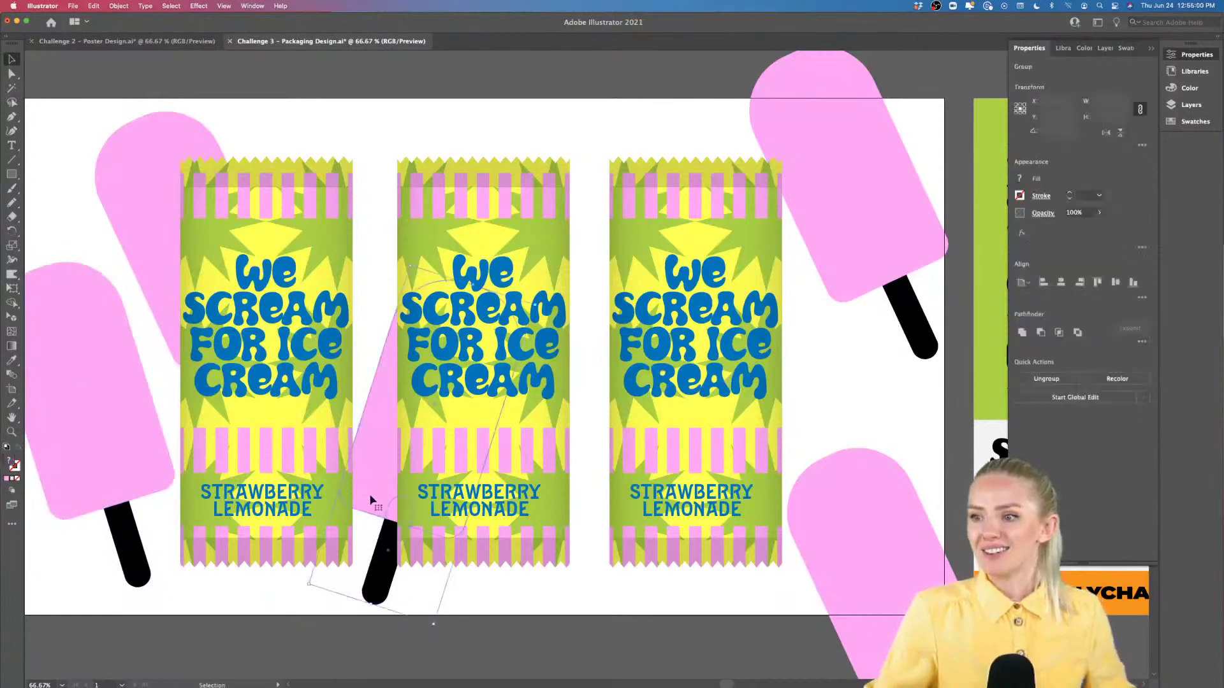
{"action": "left_click_drag", "start_coordinate": [370, 496], "coordinate": [398, 591]}
{"action": "left_click_drag", "start_coordinate": [891, 243], "coordinate": [599, 169]}
{"action": "left_click", "coordinate": [129, 203]}
{"action": "left_click_drag", "start_coordinate": [128, 202], "coordinate": [147, 143]}
Step: Raise the lower-right ice cream beside the third wrapper and rotate it to tilt clockwise
{"action": "left_click_drag", "start_coordinate": [836, 541], "coordinate": [799, 330]}
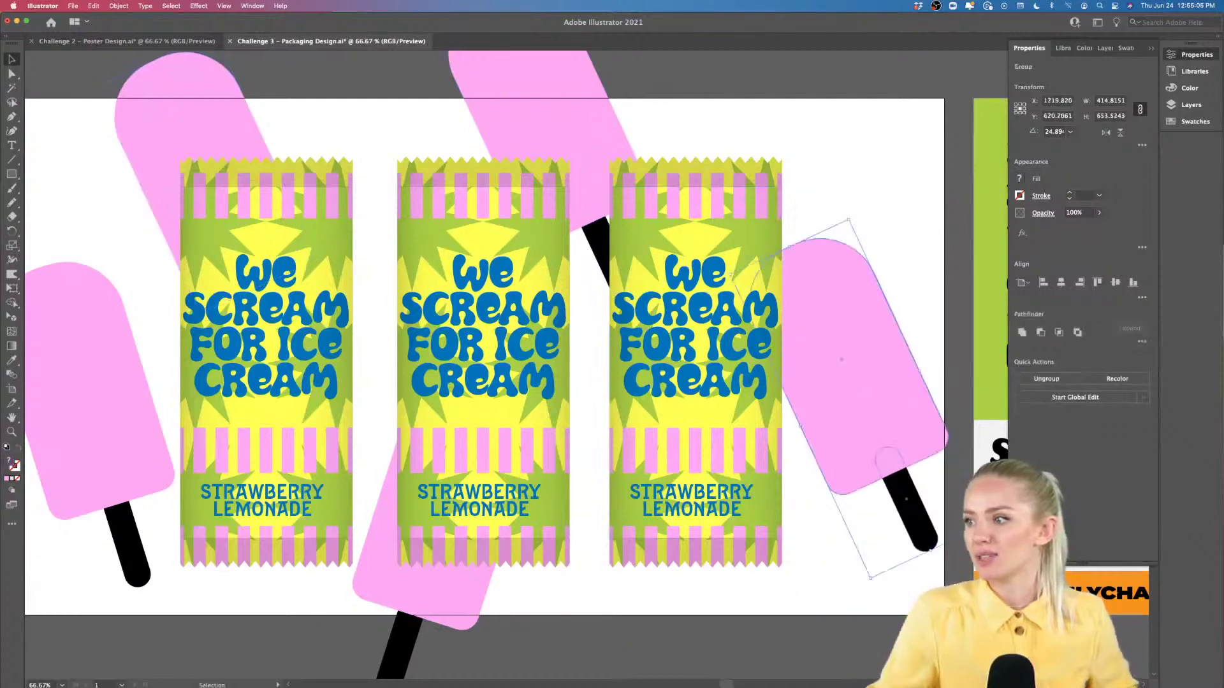
{"action": "left_click_drag", "start_coordinate": [686, 559], "coordinate": [888, 587]}
{"action": "left_click", "coordinate": [888, 587]}
{"action": "scroll", "coordinate": [888, 589], "scroll_direction": "down", "scroll_amount": 1}
{"action": "scroll", "coordinate": [887, 594], "scroll_direction": "down", "scroll_amount": 1}
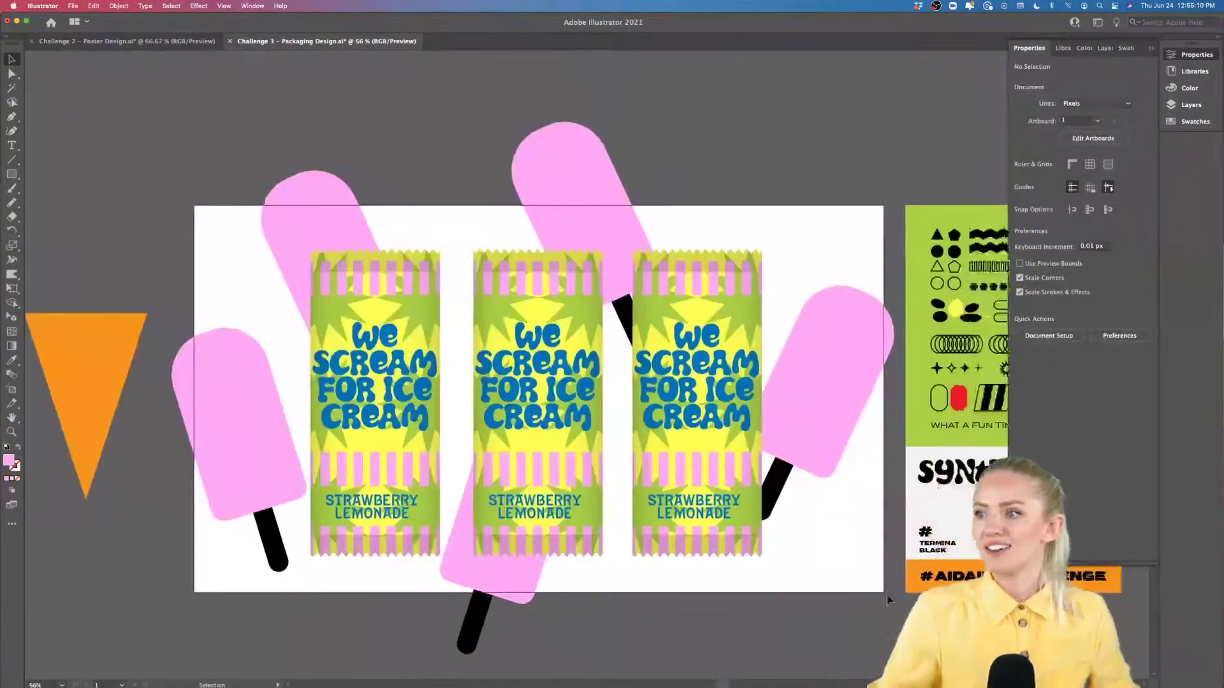
Step: Draw a 1920 px wide rectangle covering the whole artboard and send it behind all the artwork
{"action": "left_click", "coordinate": [11, 174]}
{"action": "left_click_drag", "start_coordinate": [162, 198], "coordinate": [852, 585]}
{"action": "right_click", "coordinate": [789, 549]}
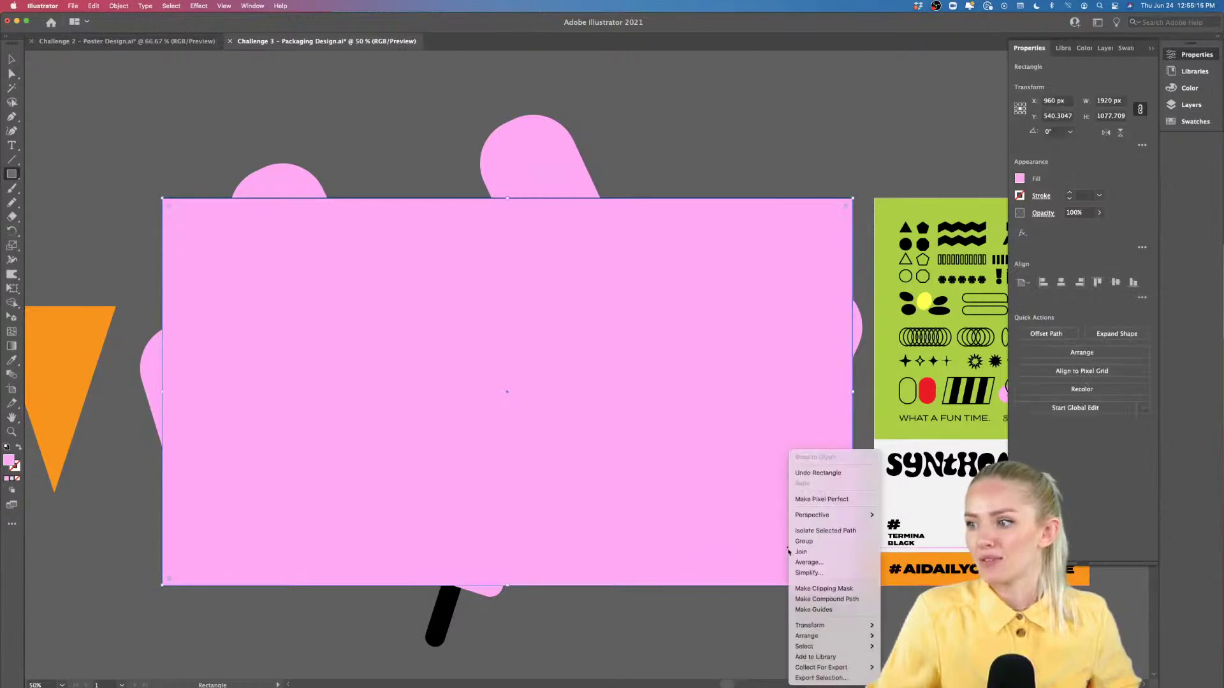
{"action": "mouse_move", "coordinate": [821, 630]}
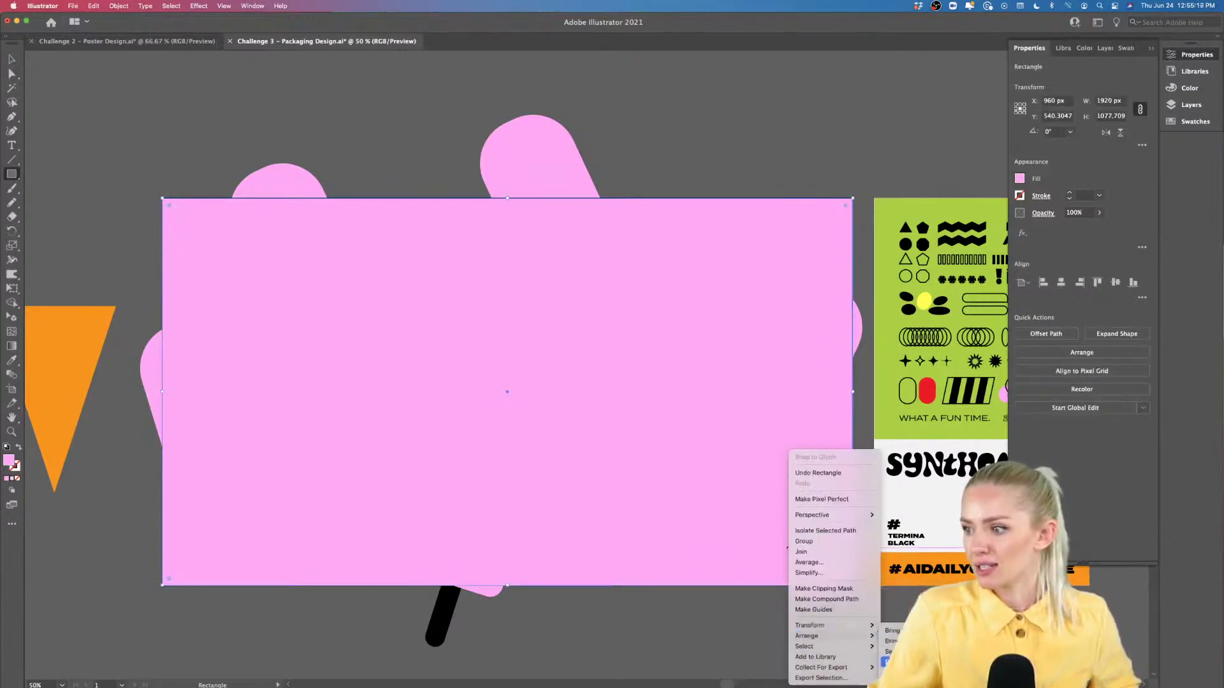
{"action": "left_click", "coordinate": [911, 668]}
Step: Recolour the background rectangle with the light grey sampled from the font section of the design assets board
{"action": "scroll", "coordinate": [484, 389], "scroll_direction": "right", "scroll_amount": 1}
{"action": "key", "text": "i"}
{"action": "left_click", "coordinate": [822, 385]}
{"action": "left_click", "coordinate": [819, 566]}
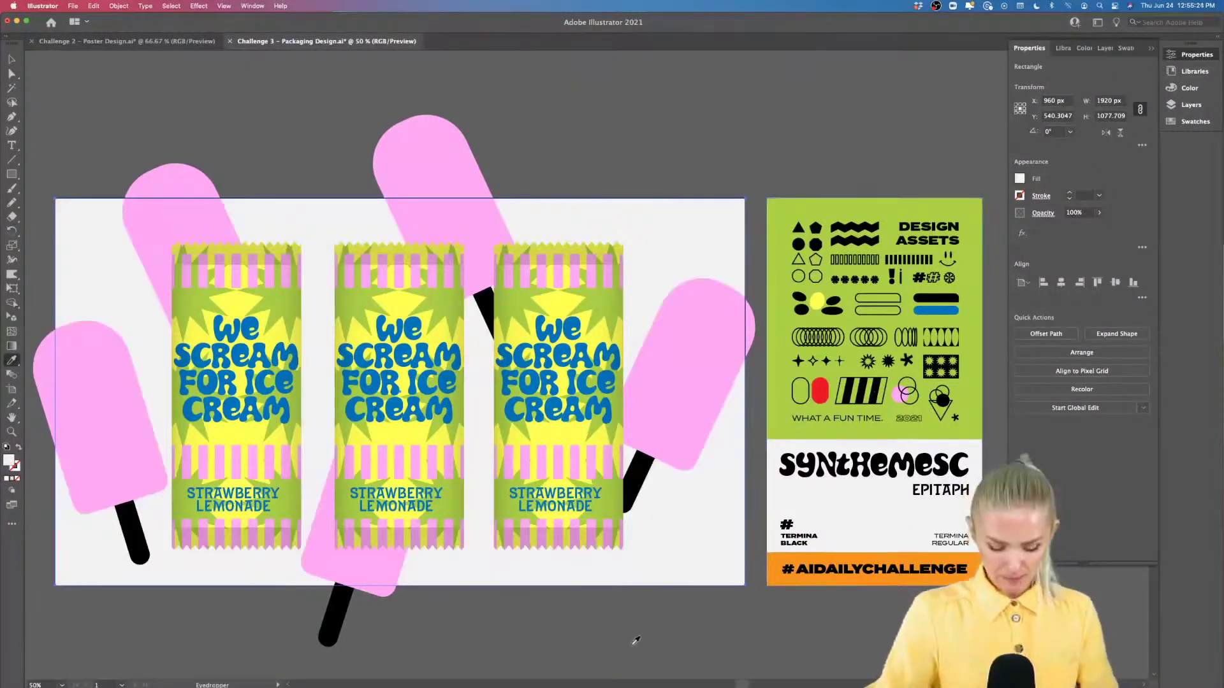
{"action": "key", "text": "v"}
{"action": "left_click", "coordinate": [628, 637]}
{"action": "scroll", "coordinate": [619, 635], "scroll_direction": "left", "scroll_amount": 3}
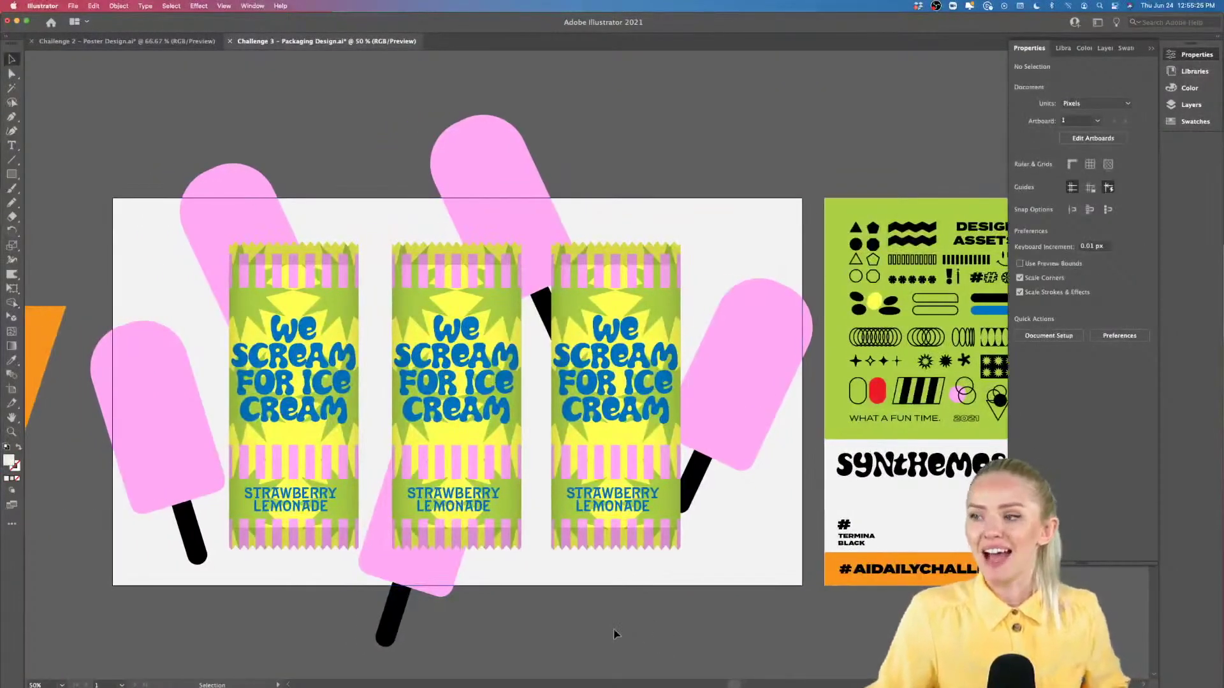
{"action": "scroll", "coordinate": [616, 634], "scroll_direction": "left", "scroll_amount": 1}
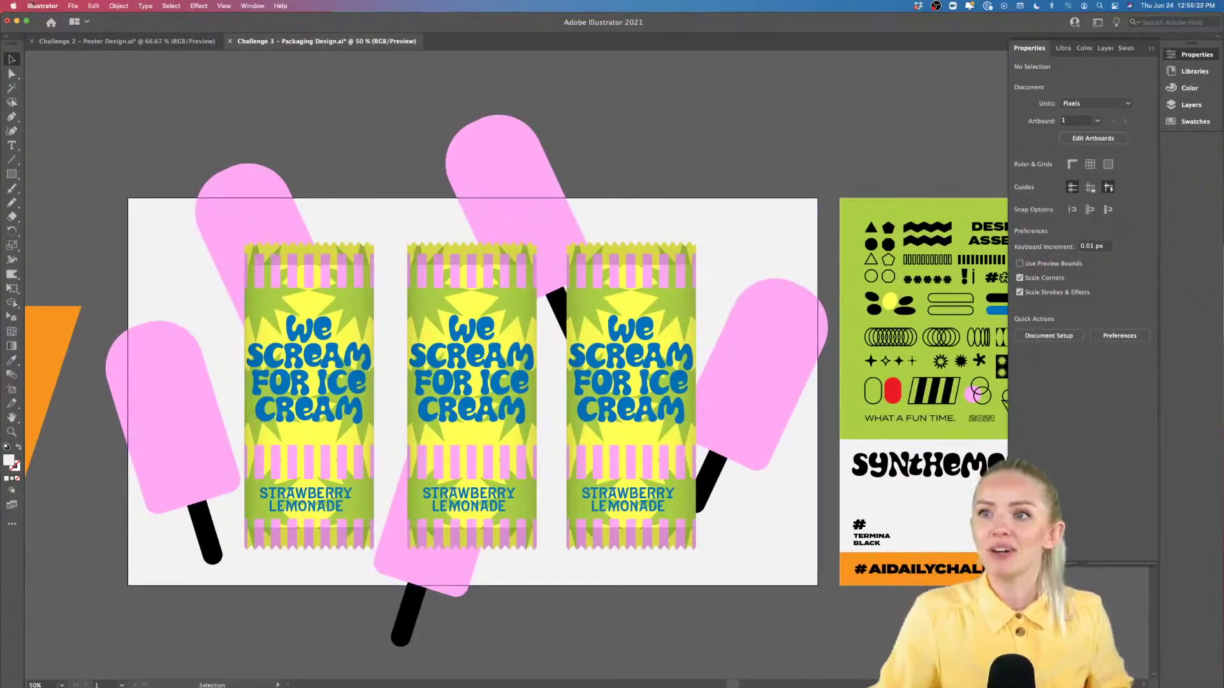
Step: Try to export Artboard 1 for screens as a 150 ppi PNG in Downloads, then decline to replace the existing file
{"action": "left_click", "coordinate": [74, 6]}
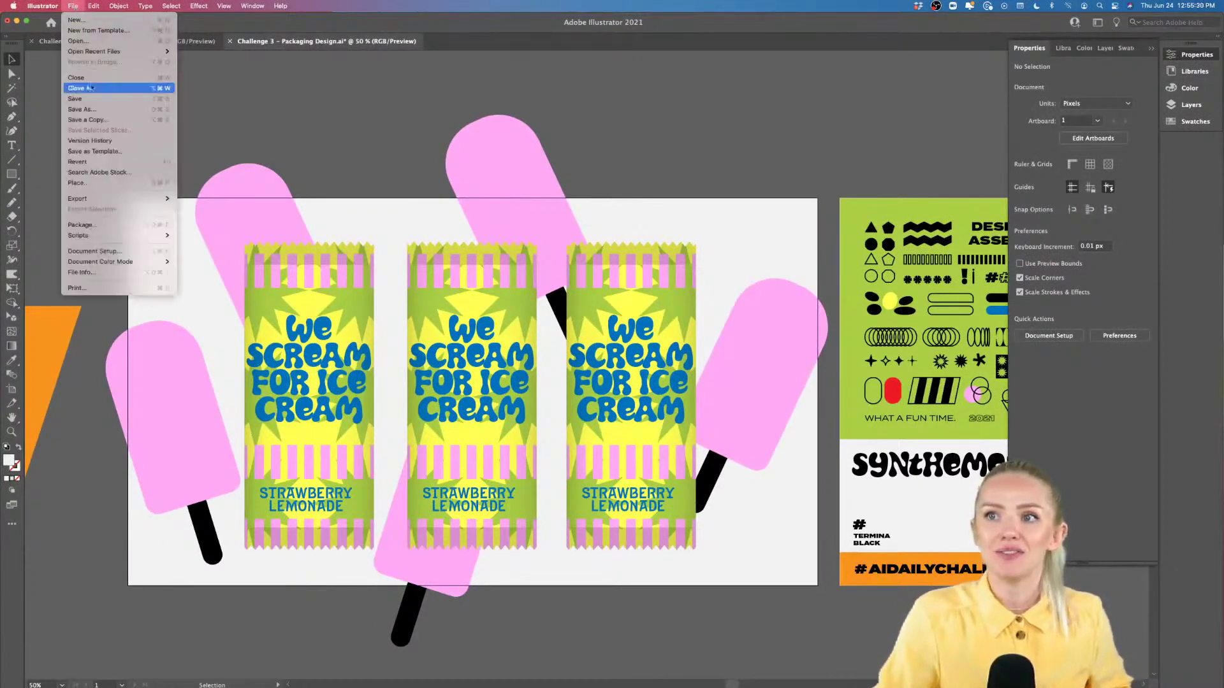
{"action": "mouse_move", "coordinate": [99, 199]}
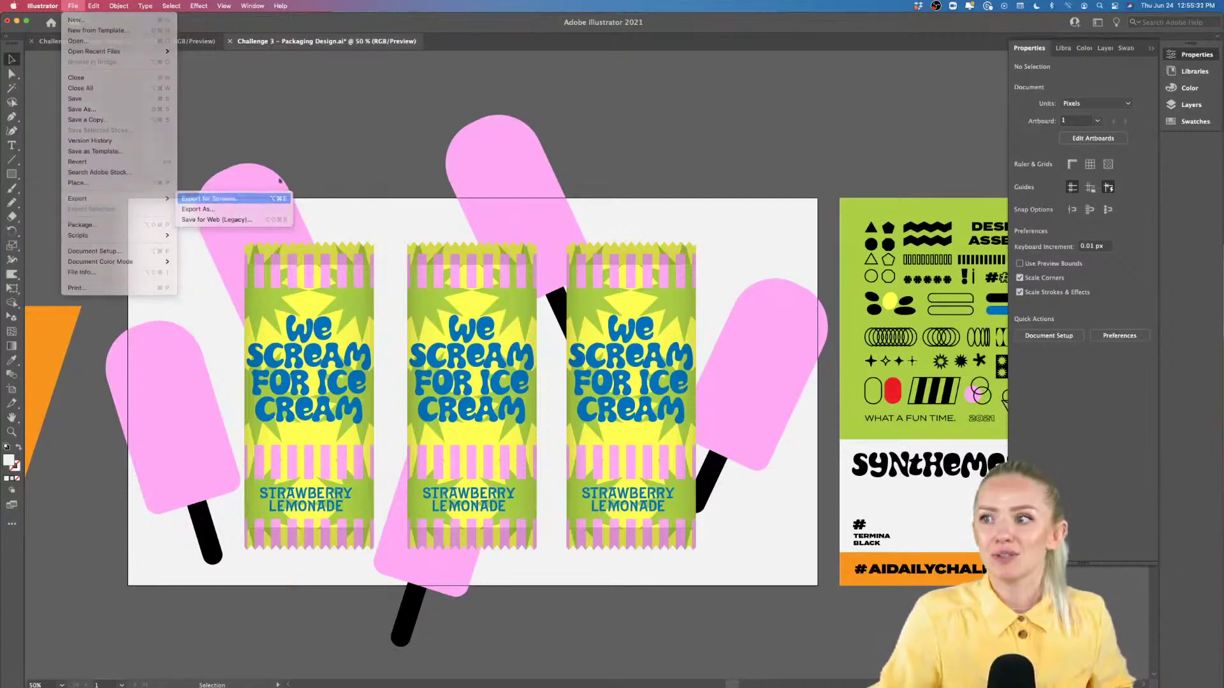
{"action": "left_click", "coordinate": [256, 197]}
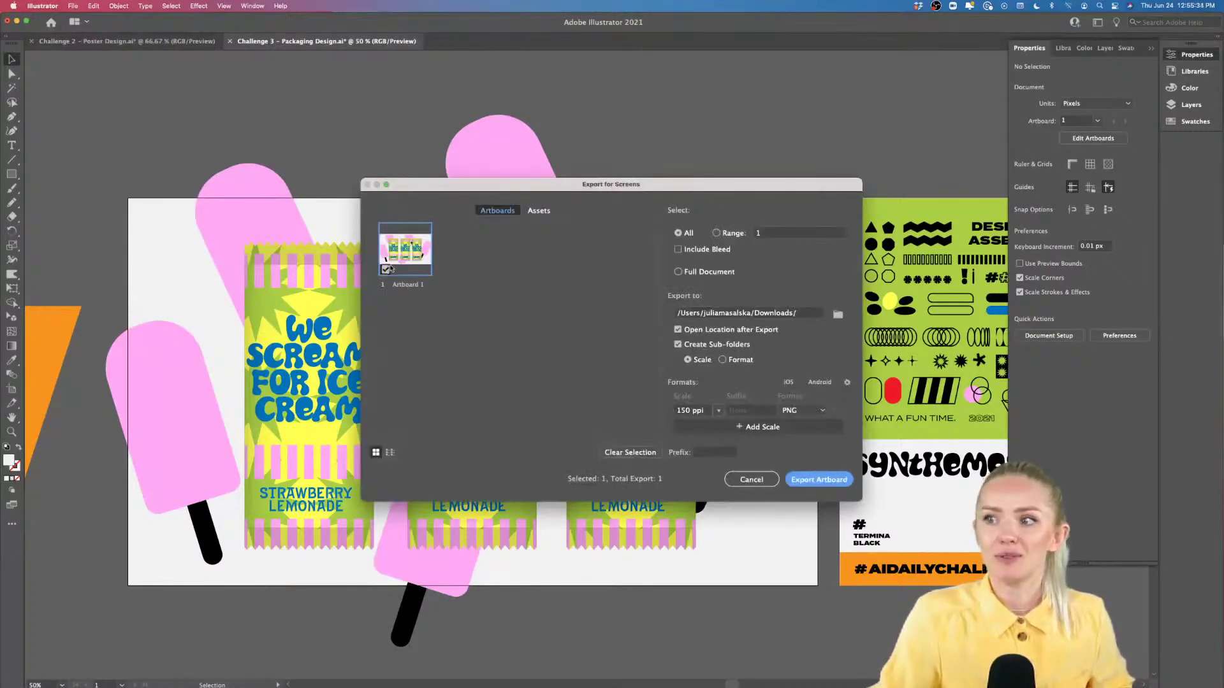
{"action": "left_click", "coordinate": [820, 481]}
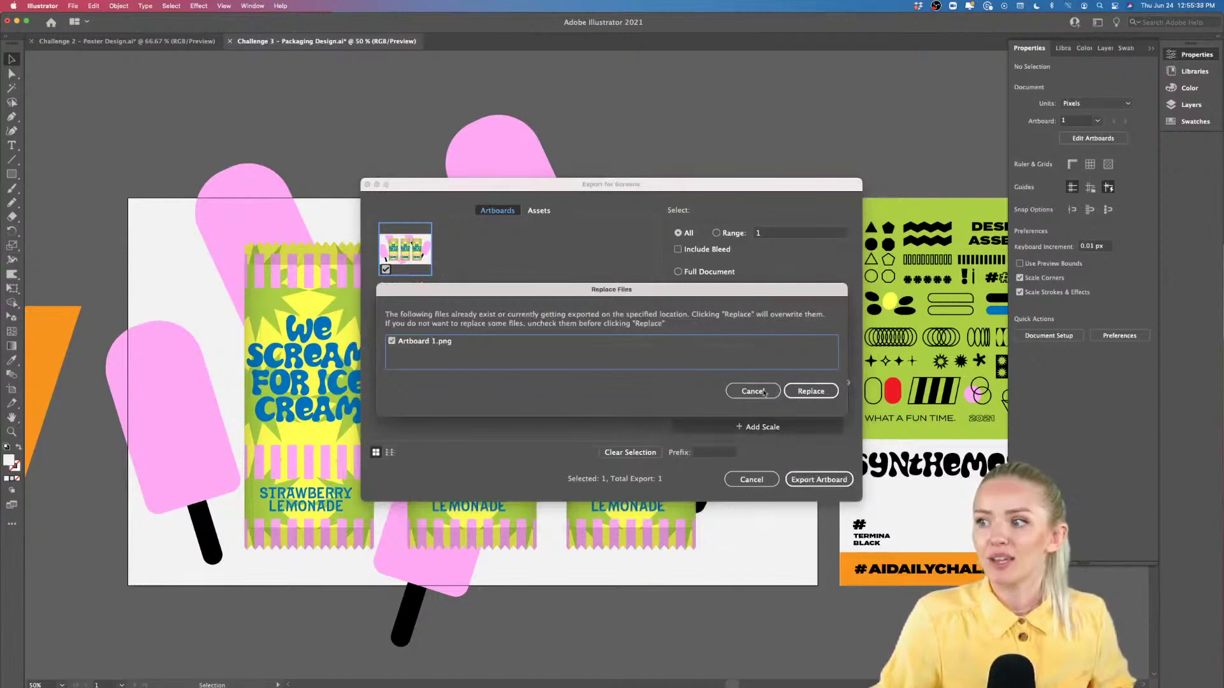
{"action": "left_click", "coordinate": [764, 392]}
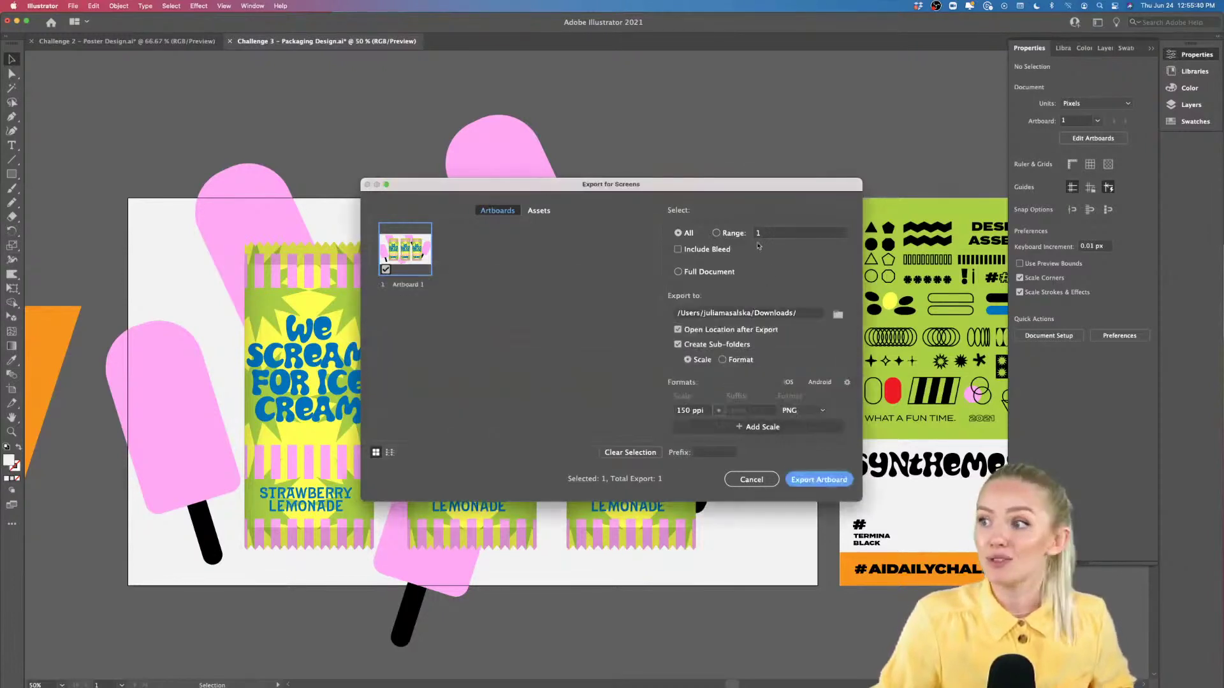
Step: Add the suffix "Ice Cream Packaging" to the exported file name, keep the PNG format, and export the artboard
{"action": "left_click", "coordinate": [747, 413]}
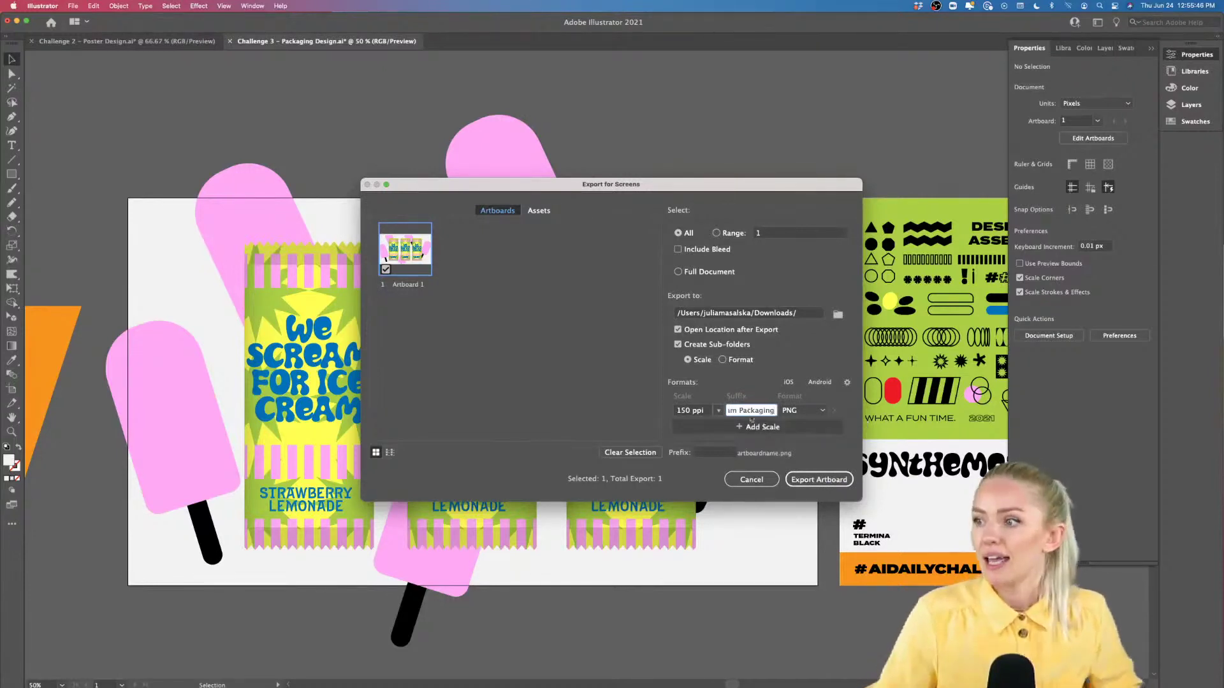
{"action": "left_click", "coordinate": [823, 413]}
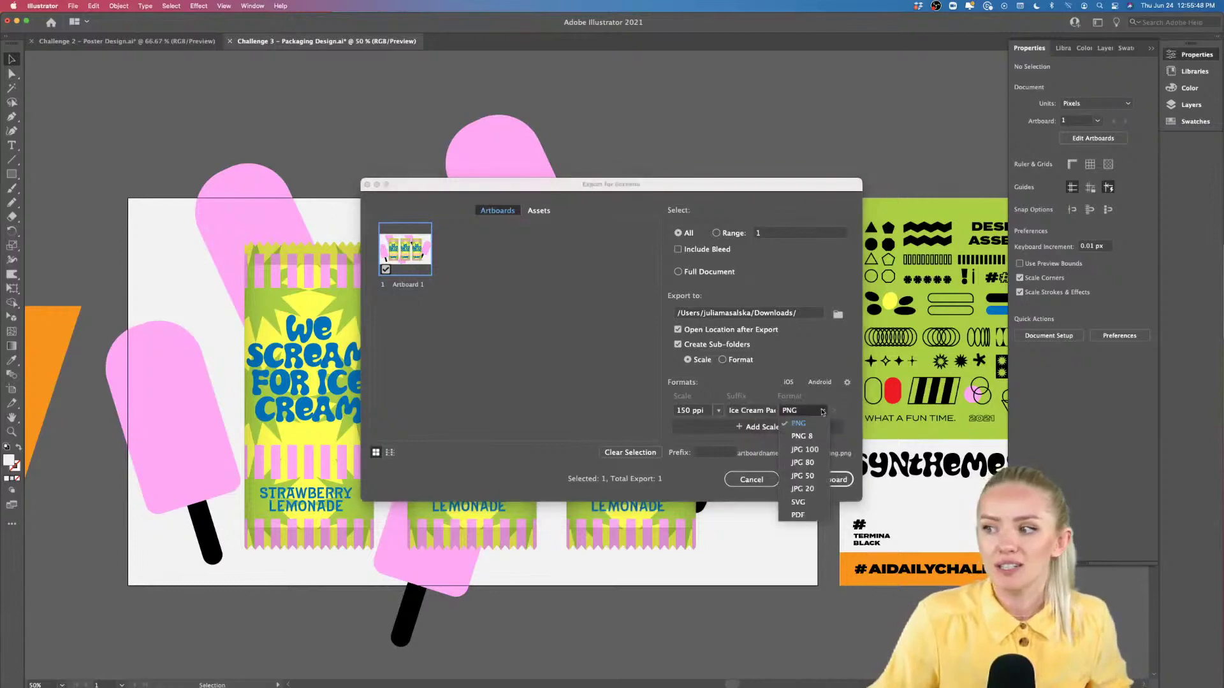
{"action": "left_click", "coordinate": [758, 498]}
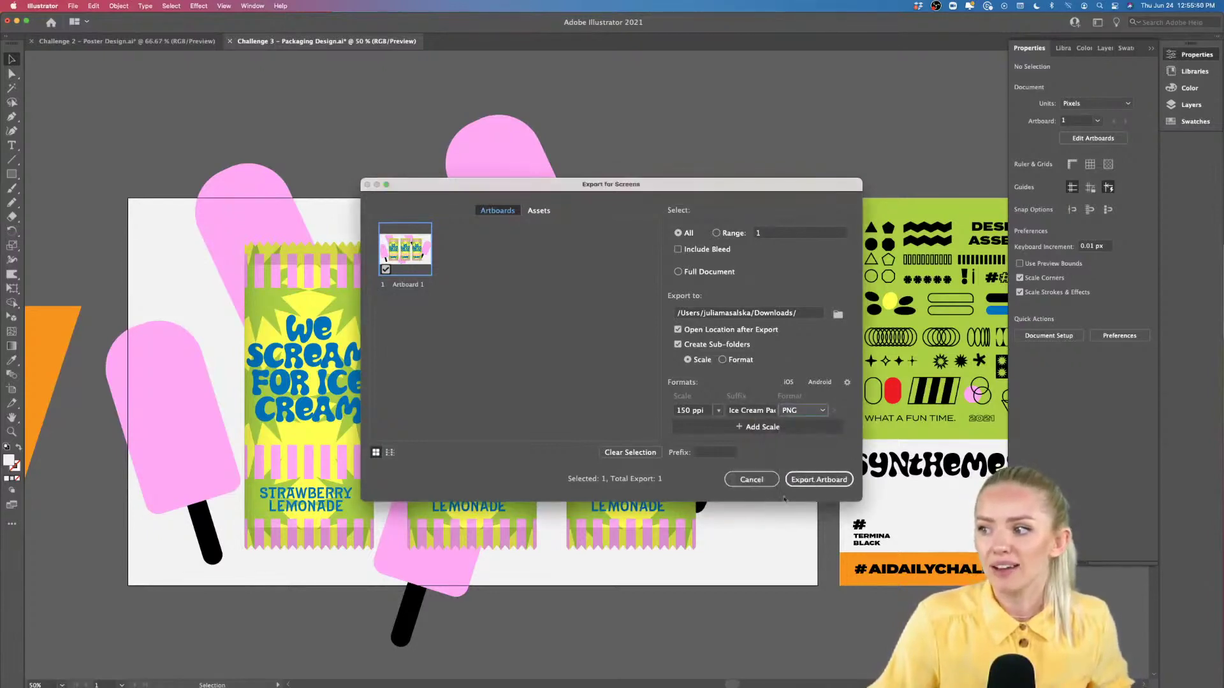
{"action": "left_click", "coordinate": [823, 479]}
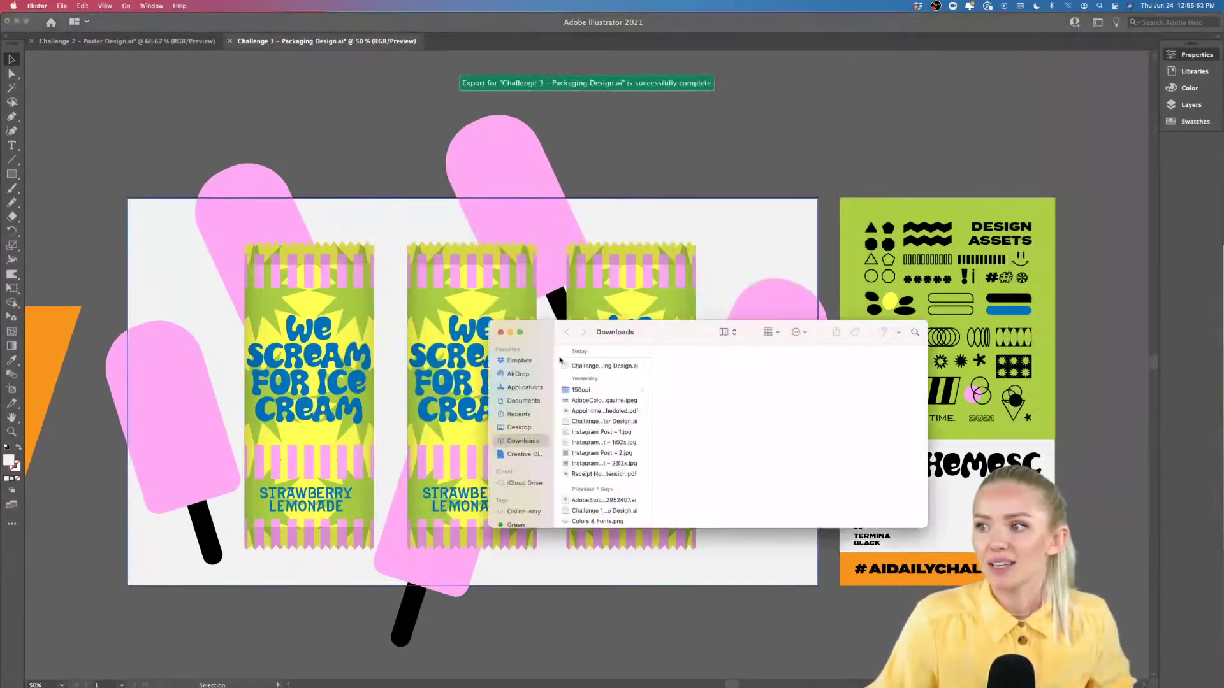
Step: Minimise the Downloads folder window and switch to the Adobe Illustrator challenge channel on Discord in Safari
{"action": "left_click", "coordinate": [510, 332]}
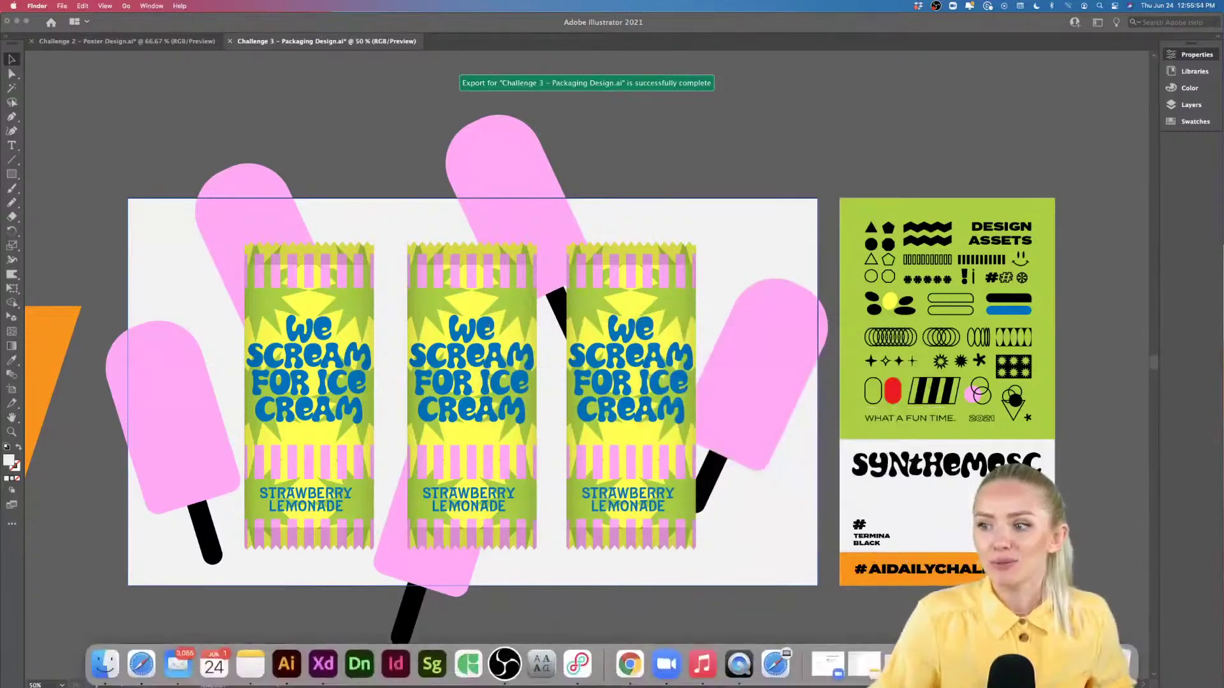
{"action": "left_click", "coordinate": [1010, 665]}
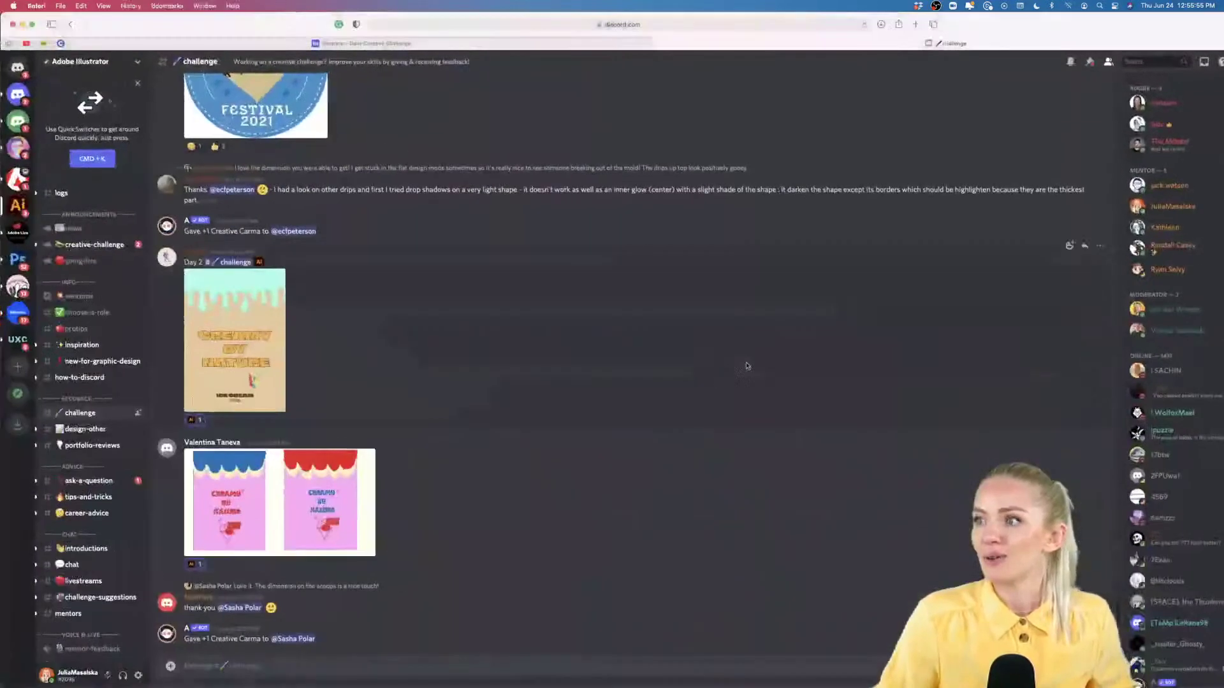